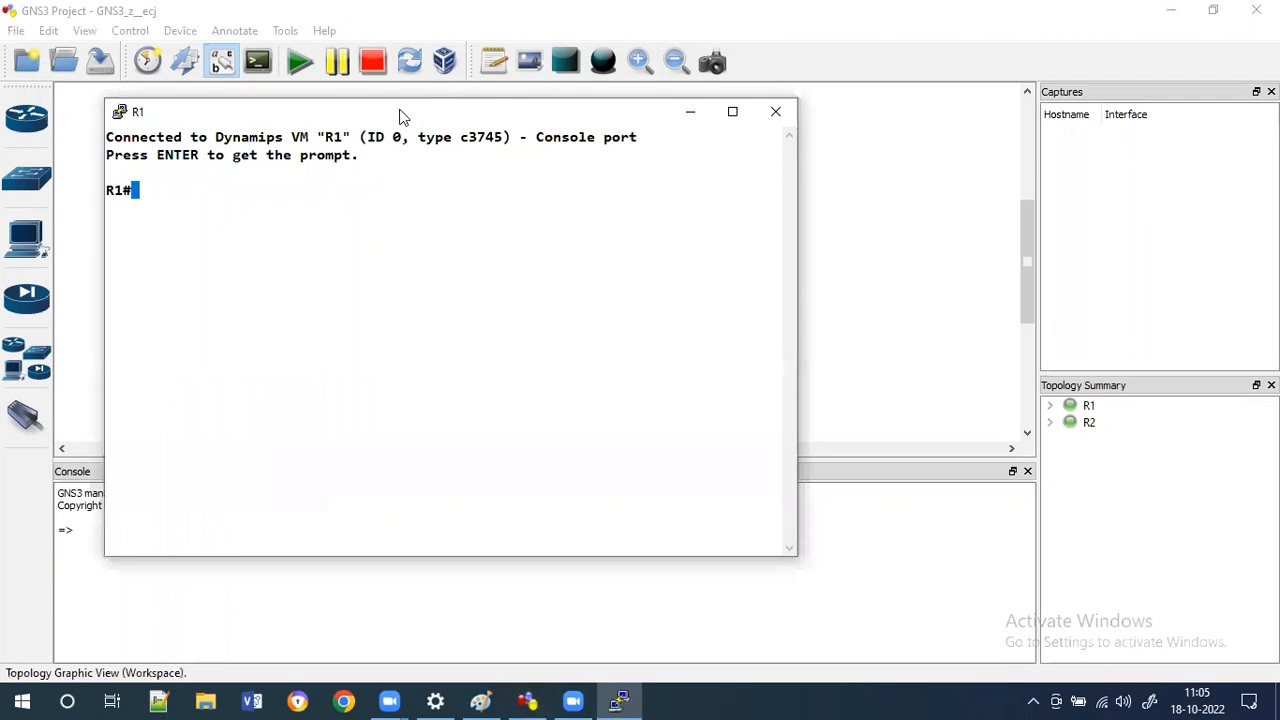
Switch to Paint and handwrite the red title 'Modes in Network Device' on a blank area of the canvas.
{"action": "left_click_drag", "start_coordinate": [400, 115], "coordinate": [732, 117]}
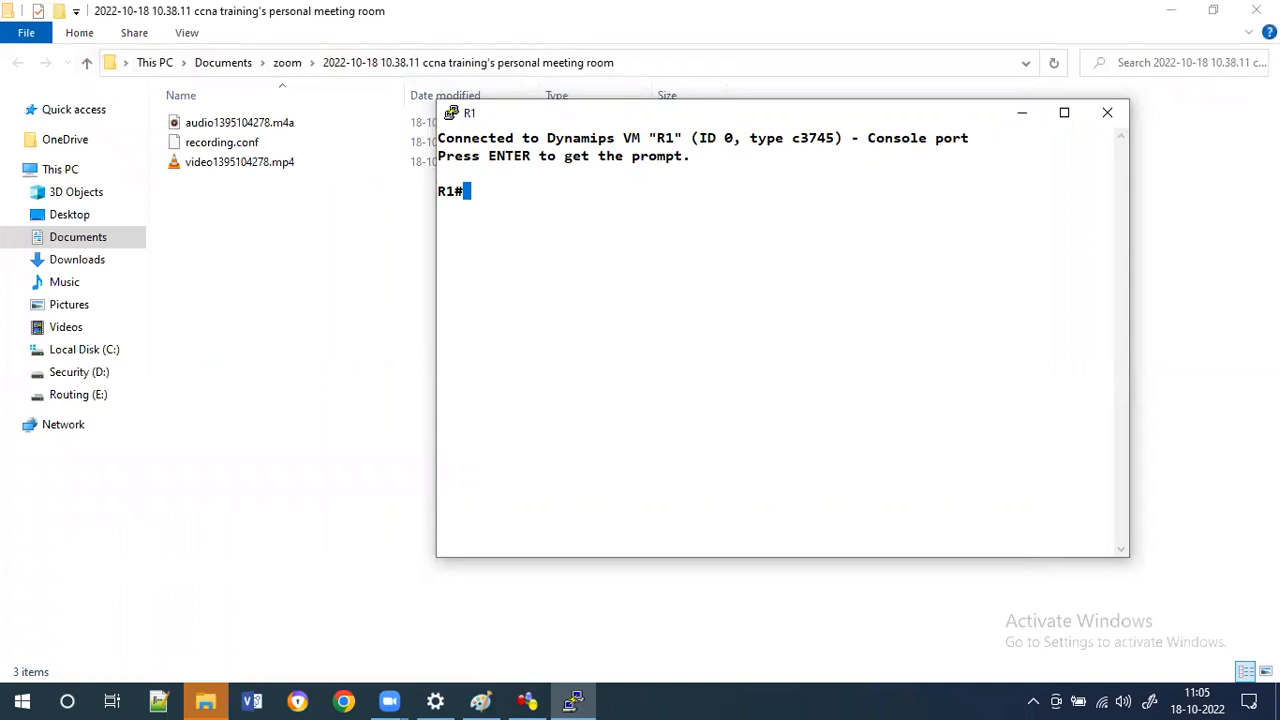
{"action": "key", "text": "alt+Tab"}
{"action": "scroll", "coordinate": [640, 380], "scroll_direction": "down", "scroll_amount": 3}
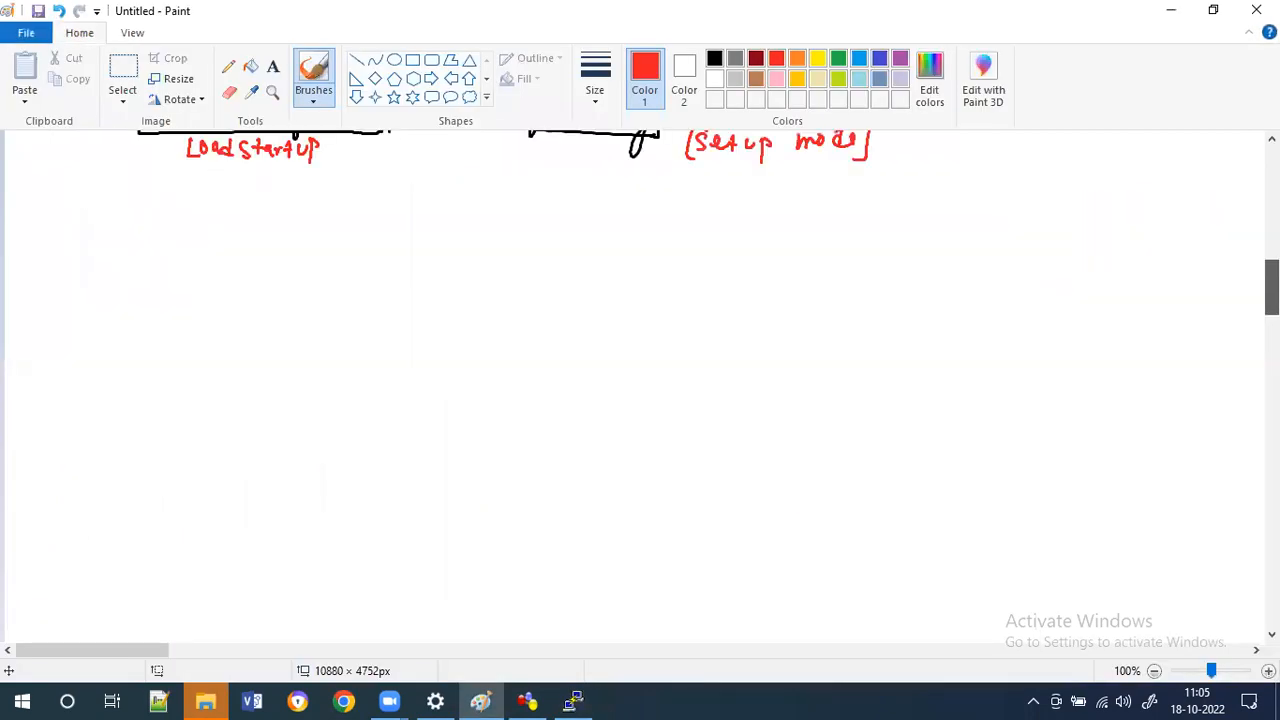
{"action": "scroll", "coordinate": [640, 380], "scroll_direction": "down", "scroll_amount": 2}
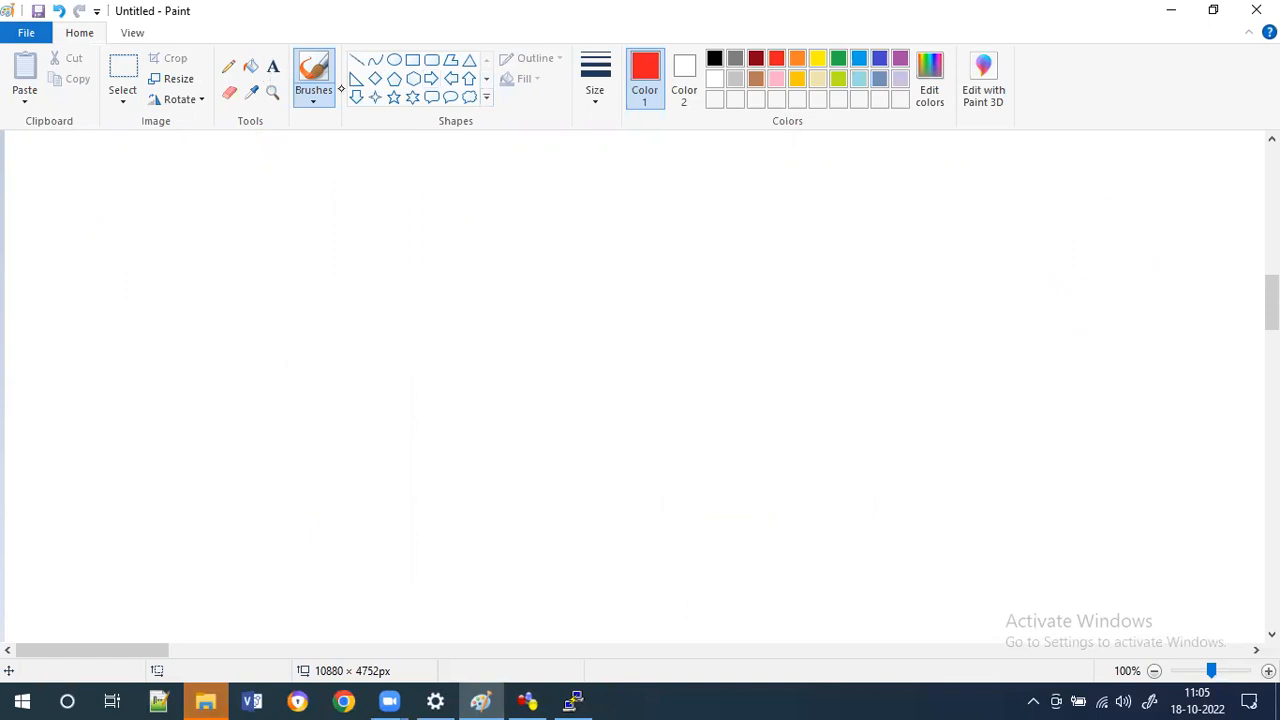
{"action": "left_click_drag", "start_coordinate": [362, 155], "coordinate": [356, 173]}
{"action": "left_click_drag", "start_coordinate": [378, 157], "coordinate": [392, 170]}
{"action": "left_click_drag", "start_coordinate": [400, 161], "coordinate": [399, 162]}
{"action": "mouse_move", "coordinate": [409, 153]}
{"action": "left_mouse_down"}
{"action": "mouse_move", "coordinate": [406, 170]}
{"action": "mouse_move", "coordinate": [425, 170]}
{"action": "left_mouse_up"}
{"action": "mouse_move", "coordinate": [439, 157]}
{"action": "left_mouse_down"}
{"action": "mouse_move", "coordinate": [429, 170]}
{"action": "mouse_move", "coordinate": [465, 170]}
{"action": "left_mouse_up"}
{"action": "left_click_drag", "start_coordinate": [468, 170], "coordinate": [518, 151]}
{"action": "mouse_move", "coordinate": [530, 152]}
{"action": "left_mouse_down"}
{"action": "mouse_move", "coordinate": [542, 168]}
{"action": "mouse_move", "coordinate": [614, 166]}
{"action": "left_mouse_up"}
{"action": "mouse_move", "coordinate": [636, 150]}
{"action": "left_mouse_down"}
{"action": "mouse_move", "coordinate": [637, 162]}
{"action": "mouse_move", "coordinate": [668, 160]}
{"action": "left_mouse_up"}
{"action": "left_click_drag", "start_coordinate": [672, 152], "coordinate": [696, 163]}
{"action": "left_click_drag", "start_coordinate": [700, 157], "coordinate": [708, 156]}
Draw red arrows from the title down to the labels 'Usermode', 'privelege mode' and 'configuration mode'.
{"action": "left_click_drag", "start_coordinate": [366, 204], "coordinate": [308, 275]}
{"action": "left_click_drag", "start_coordinate": [308, 275], "coordinate": [330, 276]}
{"action": "left_click_drag", "start_coordinate": [240, 296], "coordinate": [256, 297]}
{"action": "left_click_drag", "start_coordinate": [261, 298], "coordinate": [286, 305]}
{"action": "left_click_drag", "start_coordinate": [288, 298], "coordinate": [300, 298]}
{"action": "left_click_drag", "start_coordinate": [306, 300], "coordinate": [332, 308]}
{"action": "left_click_drag", "start_coordinate": [336, 300], "coordinate": [356, 304]}
{"action": "mouse_move", "coordinate": [551, 192]}
{"action": "left_mouse_down"}
{"action": "mouse_move", "coordinate": [549, 246]}
{"action": "mouse_move", "coordinate": [560, 230]}
{"action": "left_mouse_up"}
{"action": "mouse_move", "coordinate": [528, 278]}
{"action": "left_mouse_down"}
{"action": "mouse_move", "coordinate": [526, 302]}
{"action": "mouse_move", "coordinate": [560, 286]}
{"action": "left_mouse_up"}
{"action": "left_click_drag", "start_coordinate": [566, 280], "coordinate": [734, 284]}
{"action": "mouse_move", "coordinate": [742, 182]}
{"action": "left_mouse_down"}
{"action": "mouse_move", "coordinate": [838, 260]}
{"action": "mouse_move", "coordinate": [1116, 262]}
{"action": "left_mouse_up"}
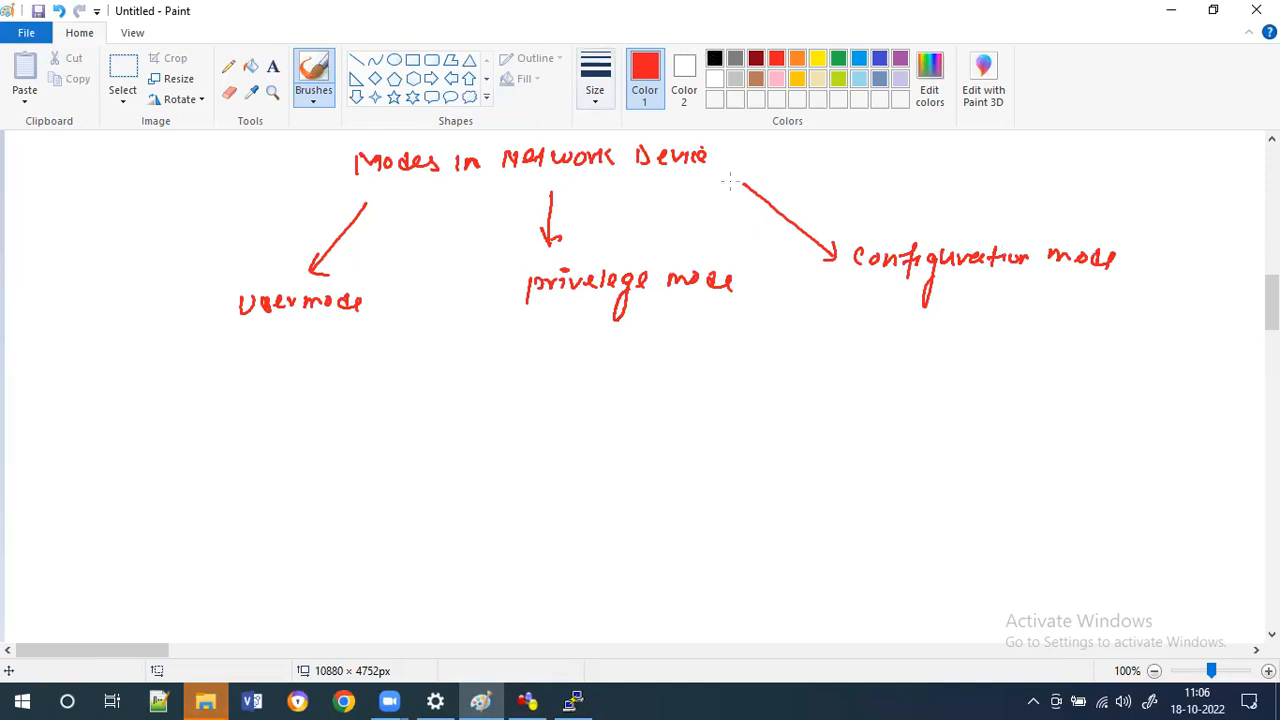
Switch to black and draw the '>' prompt symbol beneath 'Usermode'.
{"action": "left_click", "coordinate": [715, 58]}
{"action": "key", "text": "ctrl+z"}
{"action": "left_click", "coordinate": [256, 366]}
{"action": "left_click_drag", "start_coordinate": [253, 362], "coordinate": [257, 412]}
Draw the '#' prompt symbol beneath 'privelege mode'.
{"action": "left_click", "coordinate": [401, 397]}
{"action": "key", "text": "ctrl+z"}
{"action": "left_click", "coordinate": [544, 383]}
{"action": "left_click_drag", "start_coordinate": [543, 382], "coordinate": [578, 379]}
{"action": "left_click_drag", "start_coordinate": [541, 394], "coordinate": [577, 392]}
{"action": "left_click_drag", "start_coordinate": [566, 372], "coordinate": [563, 400]}
Write the '(config)#' prompt beneath 'configuration mode'.
{"action": "mouse_move", "coordinate": [862, 372]}
{"action": "left_mouse_down"}
{"action": "mouse_move", "coordinate": [919, 362]}
{"action": "mouse_move", "coordinate": [910, 393]}
{"action": "left_mouse_up"}
{"action": "left_click_drag", "start_coordinate": [924, 368], "coordinate": [923, 382]}
{"action": "left_click_drag", "start_coordinate": [942, 369], "coordinate": [929, 406]}
{"action": "left_click_drag", "start_coordinate": [846, 358], "coordinate": [842, 390]}
{"action": "mouse_move", "coordinate": [950, 357]}
{"action": "left_mouse_down"}
{"action": "mouse_move", "coordinate": [952, 391]}
{"action": "mouse_move", "coordinate": [990, 367]}
{"action": "left_mouse_up"}
{"action": "mouse_move", "coordinate": [972, 377]}
{"action": "left_mouse_down"}
{"action": "mouse_move", "coordinate": [990, 376]}
{"action": "mouse_move", "coordinate": [975, 385]}
{"action": "left_mouse_up"}
{"action": "left_click_drag", "start_coordinate": [987, 362], "coordinate": [984, 385]}
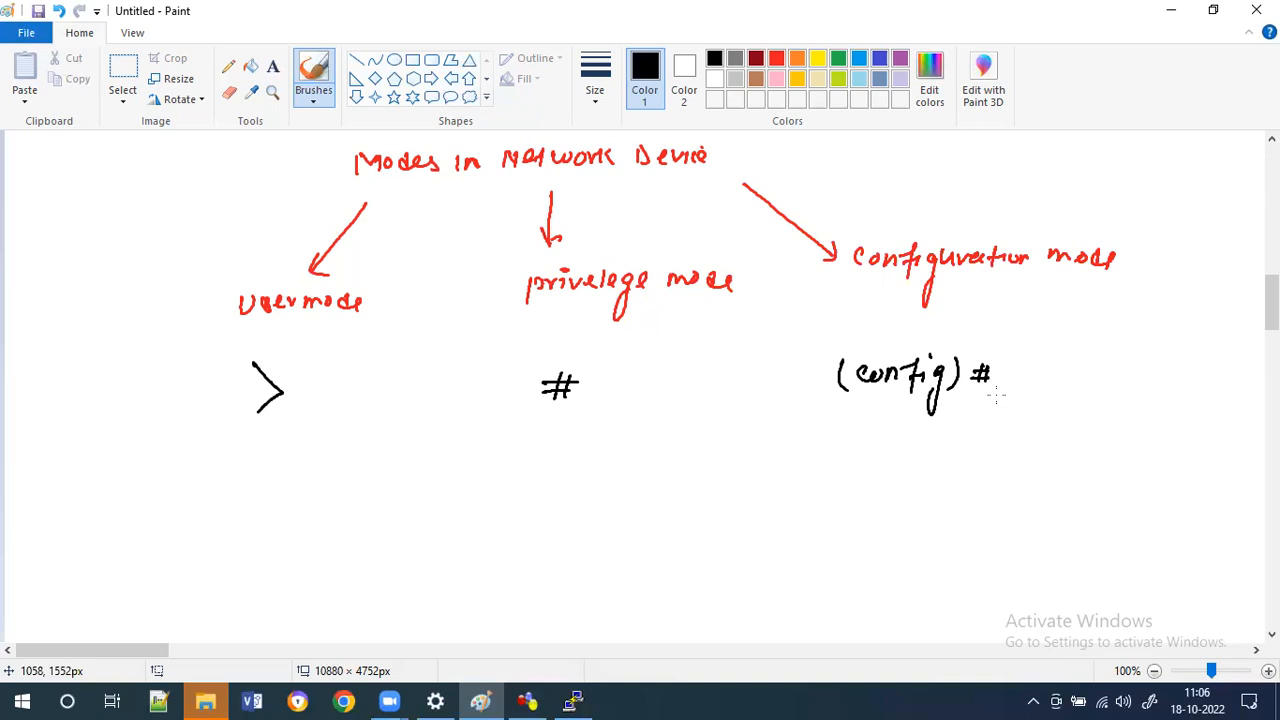
Write the command '#(config-t)' between the '#' and '(config)#' prompts.
{"action": "left_click", "coordinate": [628, 340]}
{"action": "left_click", "coordinate": [607, 461]}
{"action": "left_click_drag", "start_coordinate": [647, 454], "coordinate": [662, 453]}
{"action": "left_click_drag", "start_coordinate": [646, 461], "coordinate": [663, 460]}
{"action": "left_click_drag", "start_coordinate": [653, 449], "coordinate": [651, 465]}
{"action": "mouse_move", "coordinate": [660, 448]}
{"action": "left_mouse_down"}
{"action": "mouse_move", "coordinate": [659, 466]}
{"action": "mouse_move", "coordinate": [678, 465]}
{"action": "left_mouse_up"}
{"action": "left_click_drag", "start_coordinate": [688, 456], "coordinate": [689, 457]}
{"action": "left_click_drag", "start_coordinate": [697, 465], "coordinate": [714, 465]}
{"action": "left_click_drag", "start_coordinate": [728, 447], "coordinate": [720, 468]}
{"action": "left_click_drag", "start_coordinate": [718, 457], "coordinate": [734, 457]}
{"action": "left_click_drag", "start_coordinate": [740, 454], "coordinate": [743, 500]}
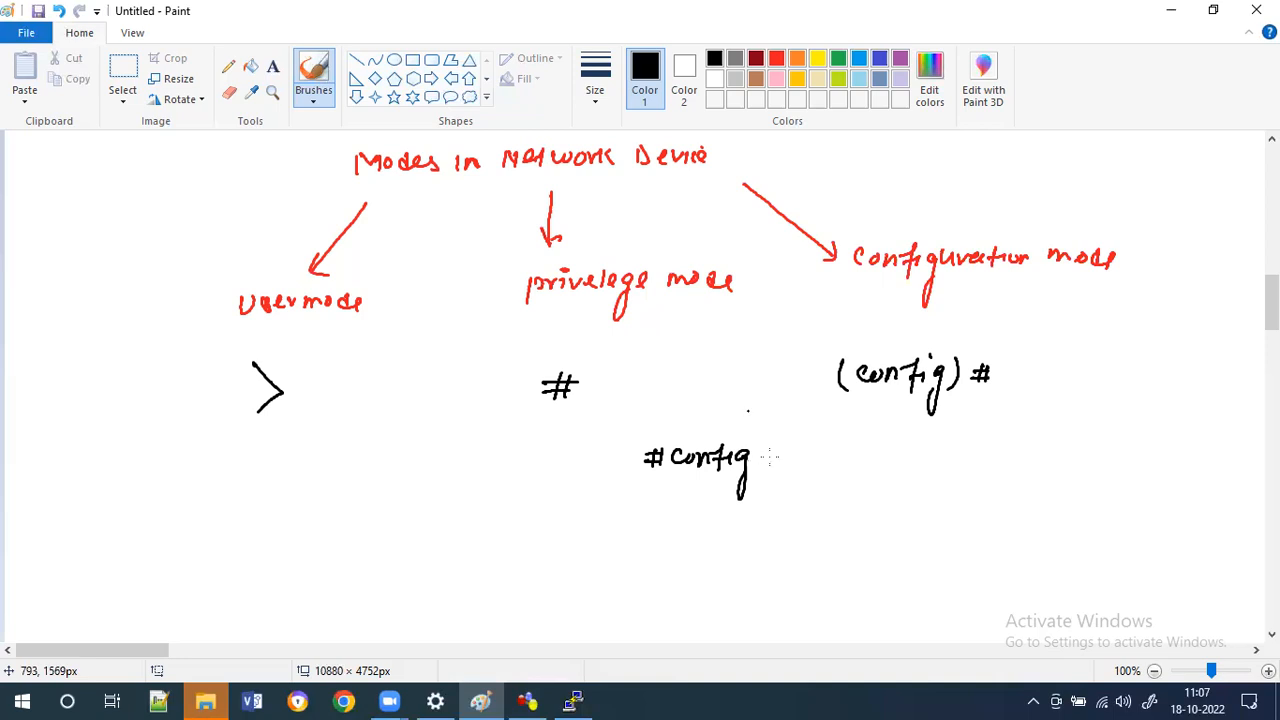
{"action": "left_click_drag", "start_coordinate": [764, 461], "coordinate": [775, 467]}
{"action": "left_click_drag", "start_coordinate": [766, 455], "coordinate": [790, 466]}
{"action": "left_click_drag", "start_coordinate": [664, 444], "coordinate": [662, 468]}
Draw a green curved arrow from '#' toward '(config)#' and undo both strokes.
{"action": "left_click", "coordinate": [838, 58]}
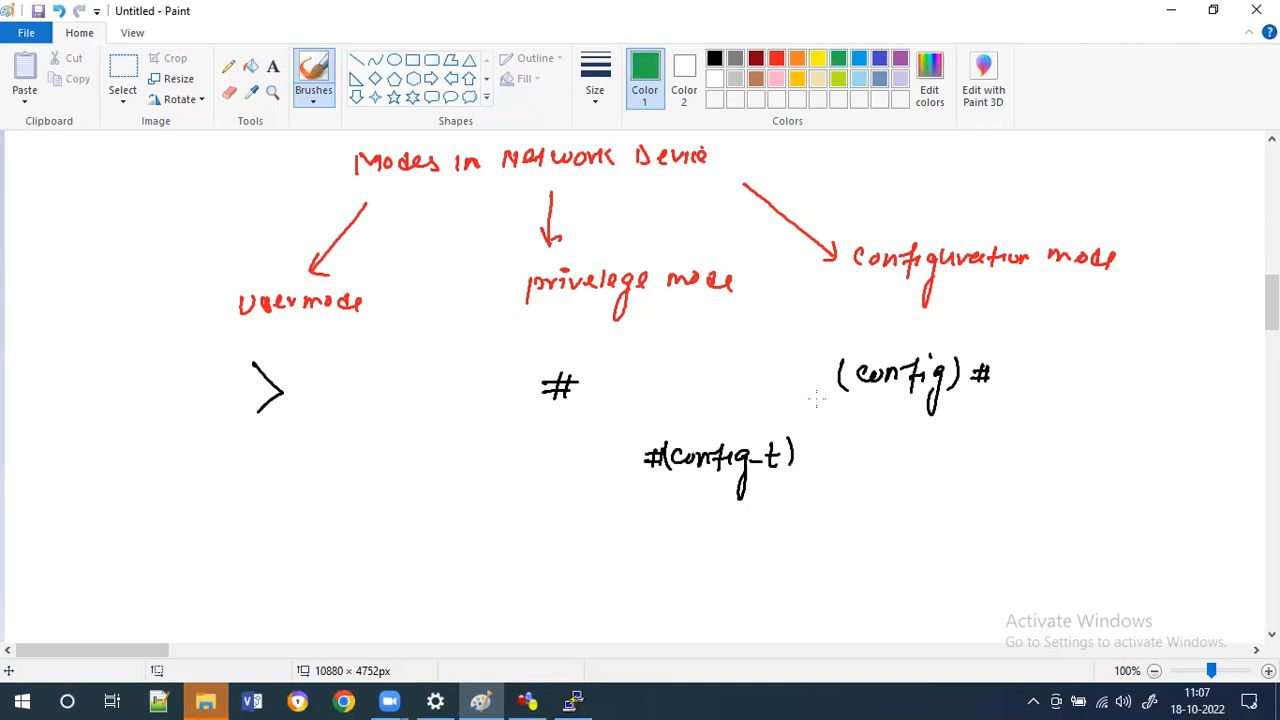
{"action": "left_click_drag", "start_coordinate": [816, 400], "coordinate": [620, 420]}
{"action": "left_click_drag", "start_coordinate": [811, 384], "coordinate": [826, 394]}
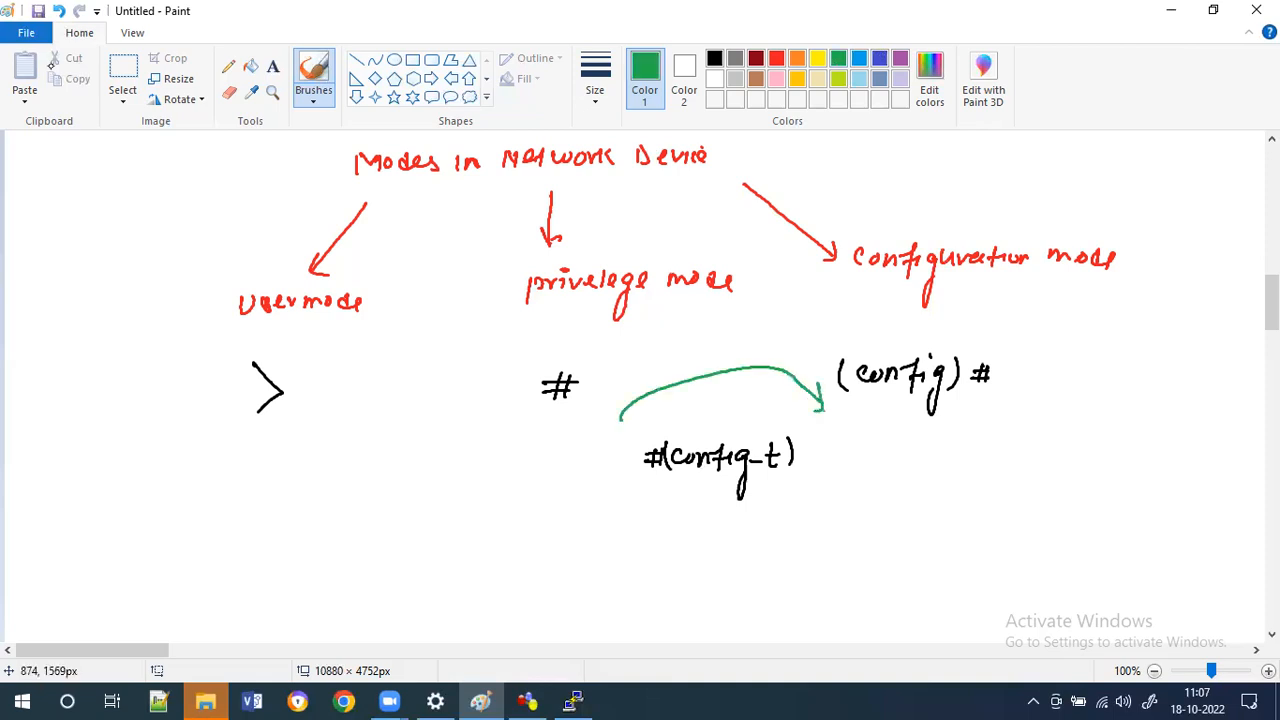
{"action": "key", "text": "ctrl+z"}
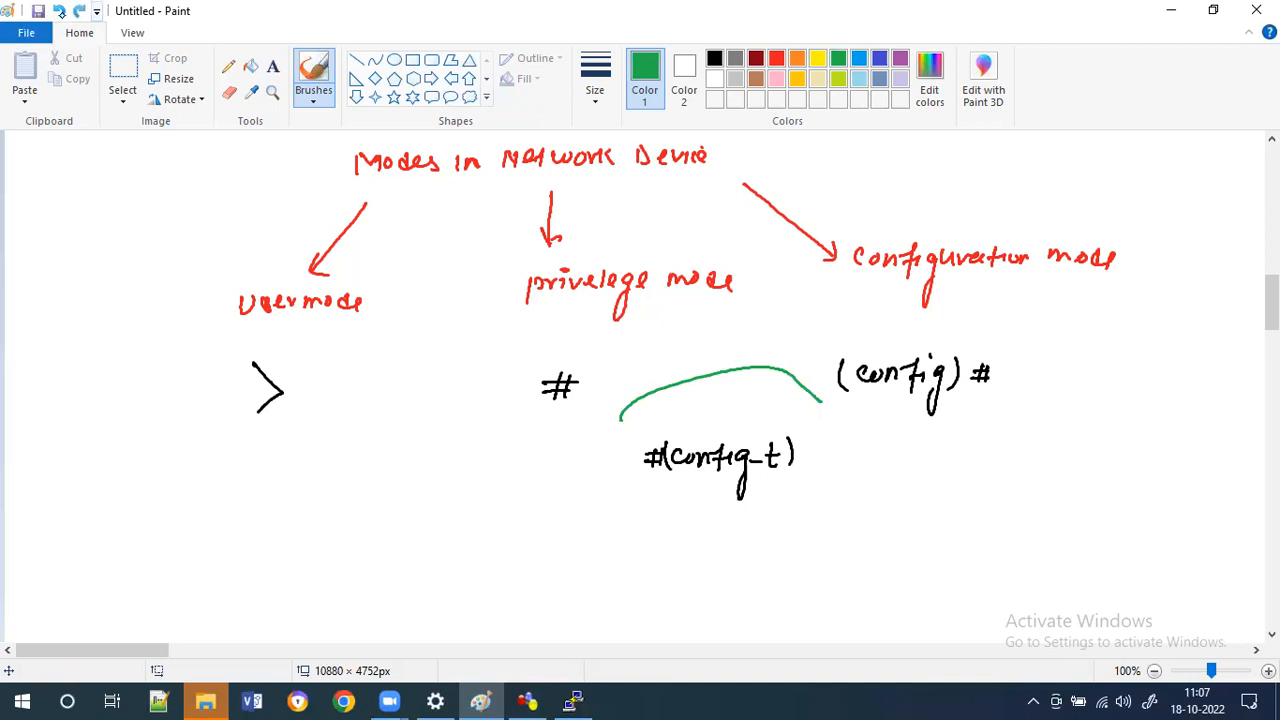
{"action": "key", "text": "ctrl+z"}
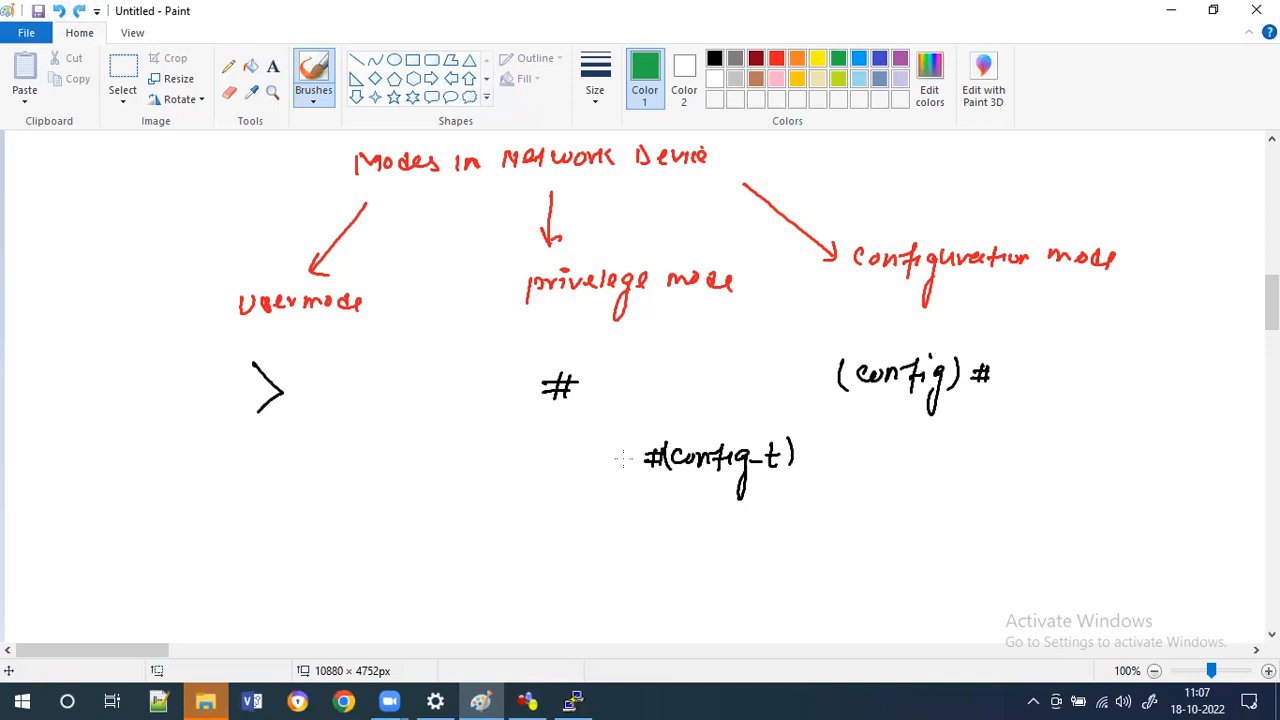
Draw a blue curved arrow under '#(config-t)' pointing from '#' to '(config)#'.
{"action": "left_click", "coordinate": [879, 58]}
{"action": "left_click_drag", "start_coordinate": [614, 437], "coordinate": [884, 452]}
{"action": "left_click_drag", "start_coordinate": [291, 419], "coordinate": [503, 402]}
{"action": "key", "text": "ctrl+z"}
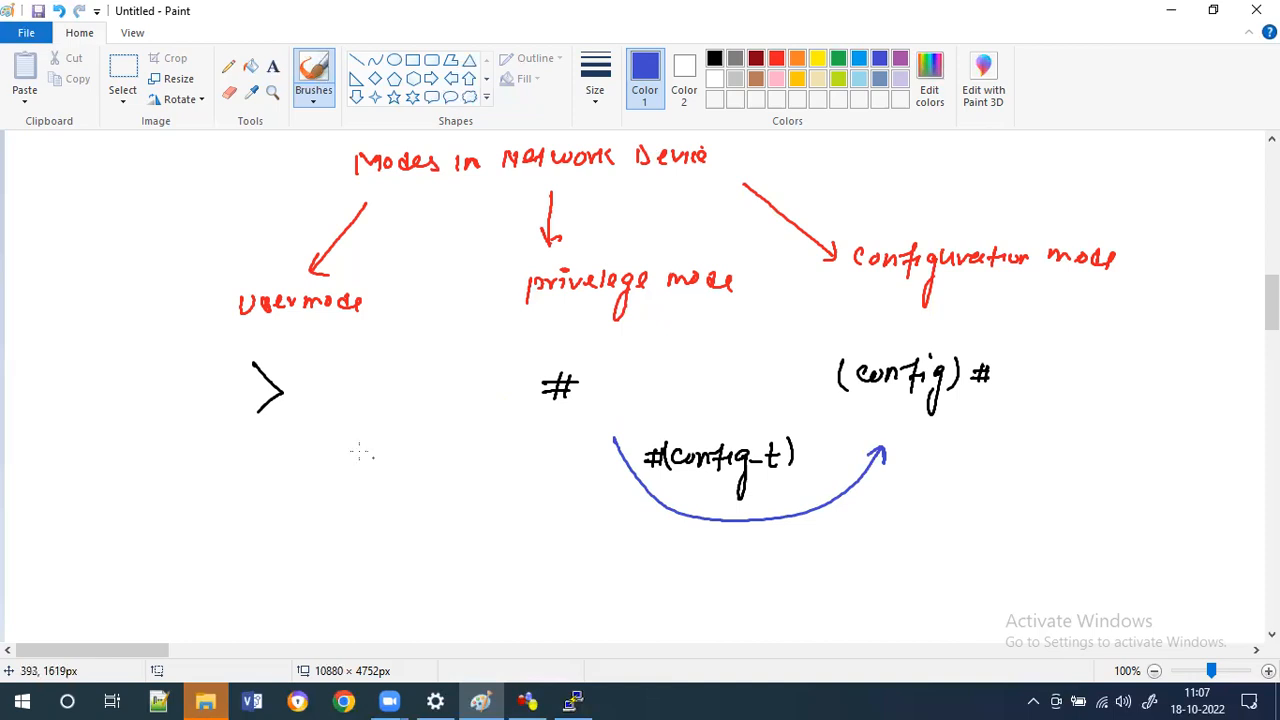
{"action": "left_click_drag", "start_coordinate": [348, 453], "coordinate": [376, 460]}
{"action": "key", "text": "ctrl+z"}
{"action": "key", "text": "ctrl+z"}
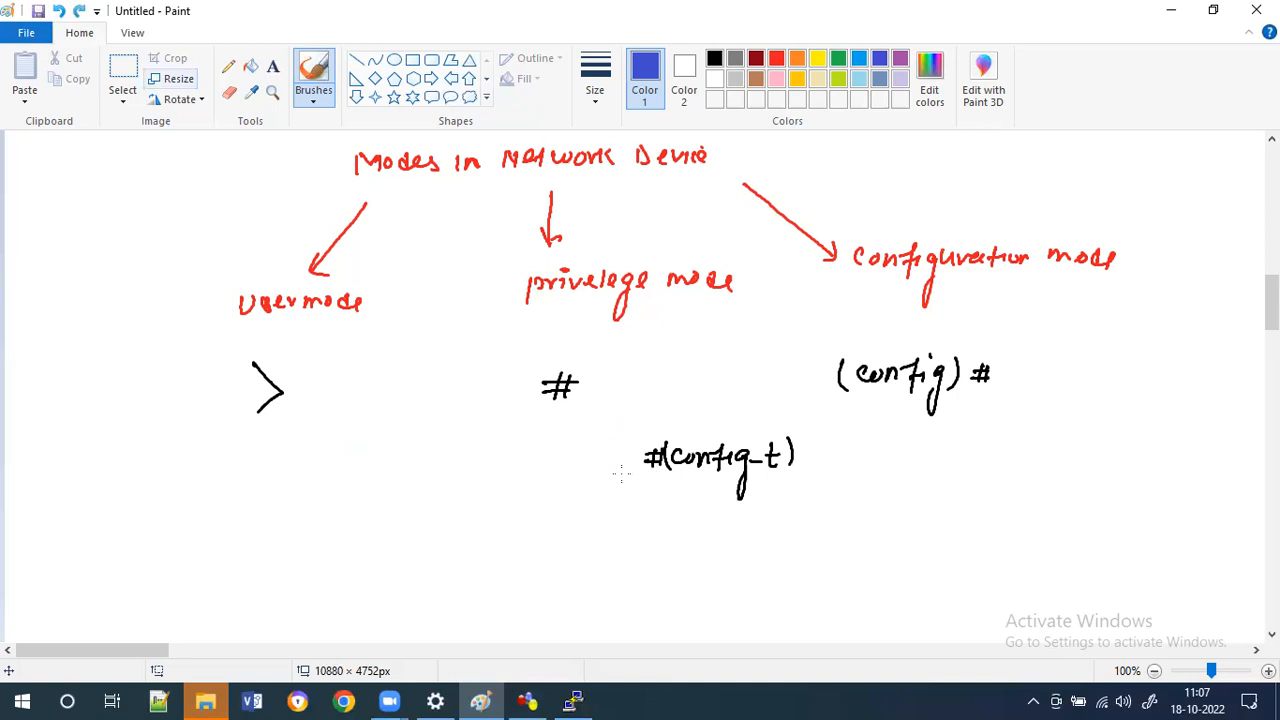
{"action": "key", "text": "ctrl+y"}
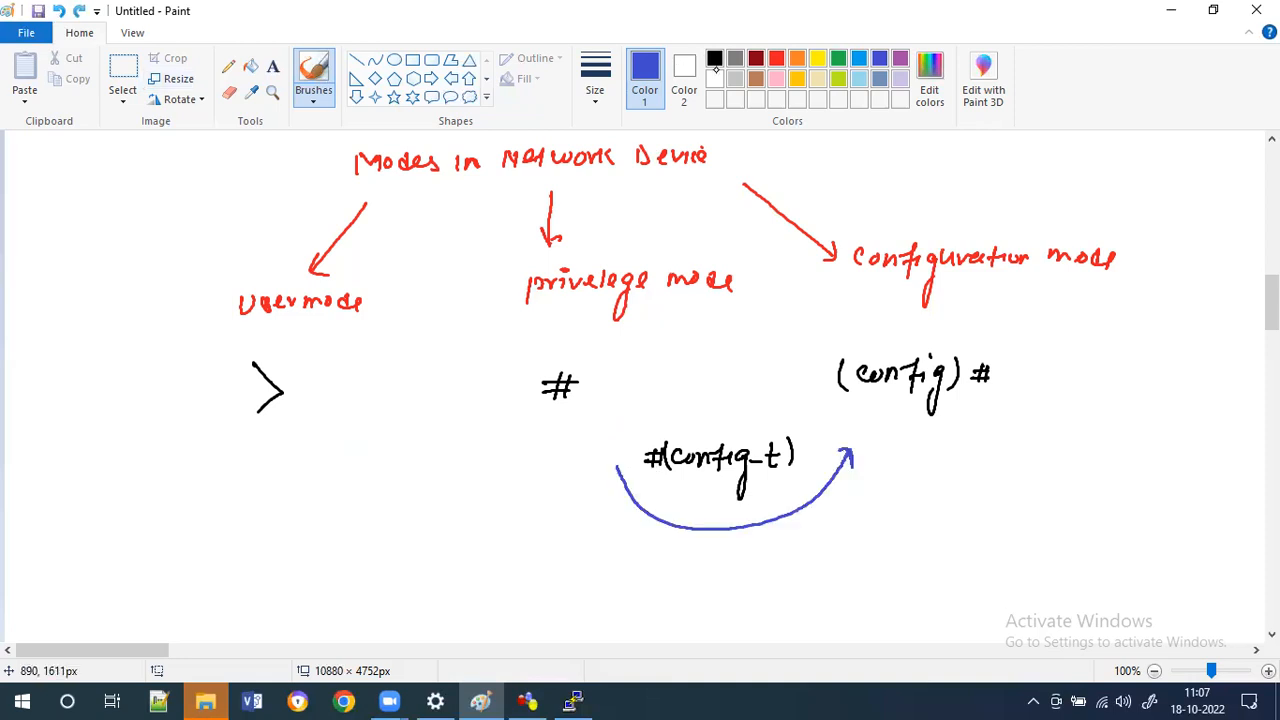
Switch to black, write 'enable' and draw a curved arrow beneath it from '>' toward '#'.
{"action": "left_click", "coordinate": [716, 62]}
{"action": "left_click_drag", "start_coordinate": [340, 487], "coordinate": [423, 490]}
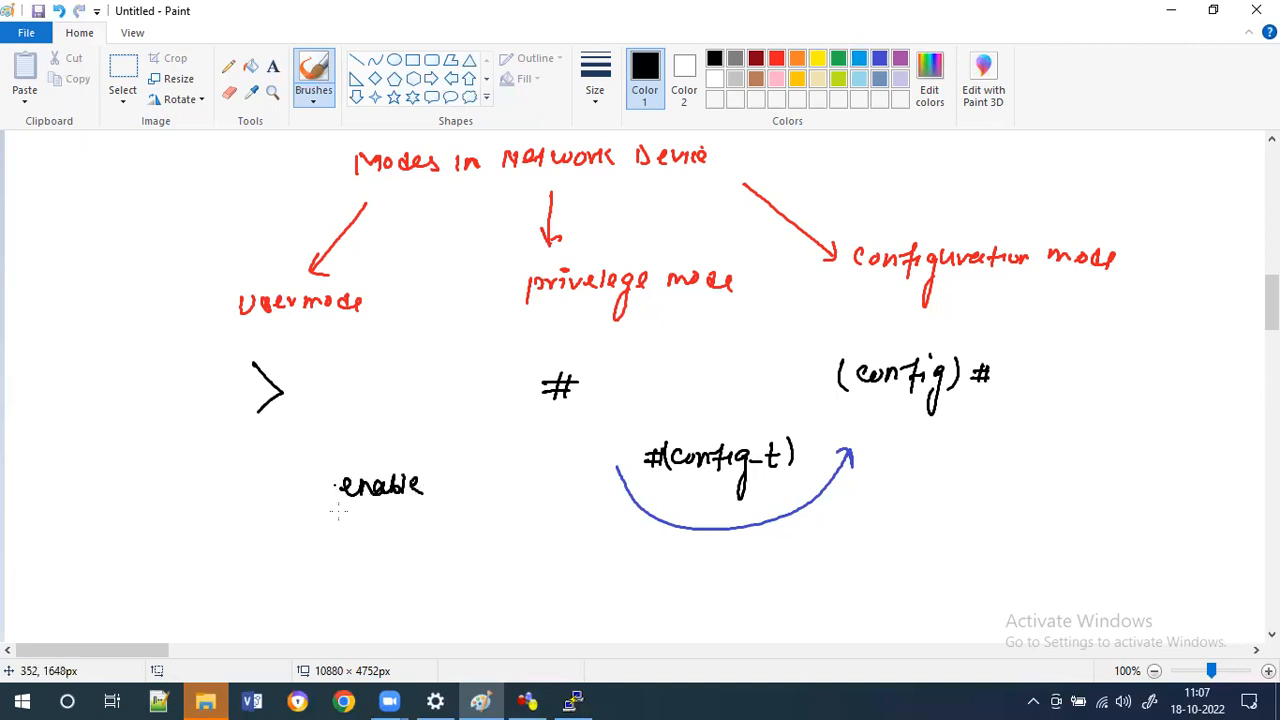
{"action": "left_click_drag", "start_coordinate": [302, 503], "coordinate": [494, 496]}
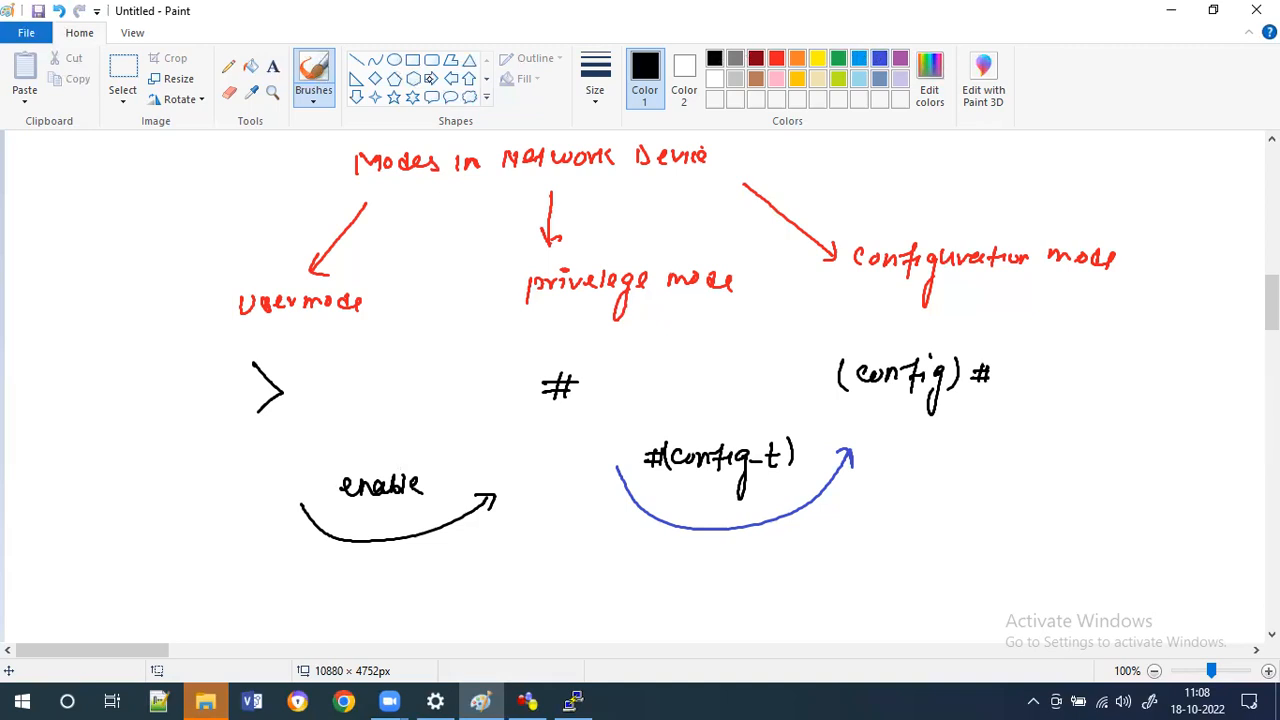
Insert a large block arrow shape spanning from the '>' prompt to the '(config)#' prompt.
{"action": "mouse_move", "coordinate": [358, 328]}
{"action": "left_mouse_down"}
{"action": "mouse_move", "coordinate": [709, 340]}
{"action": "mouse_move", "coordinate": [841, 360]}
{"action": "left_mouse_up"}
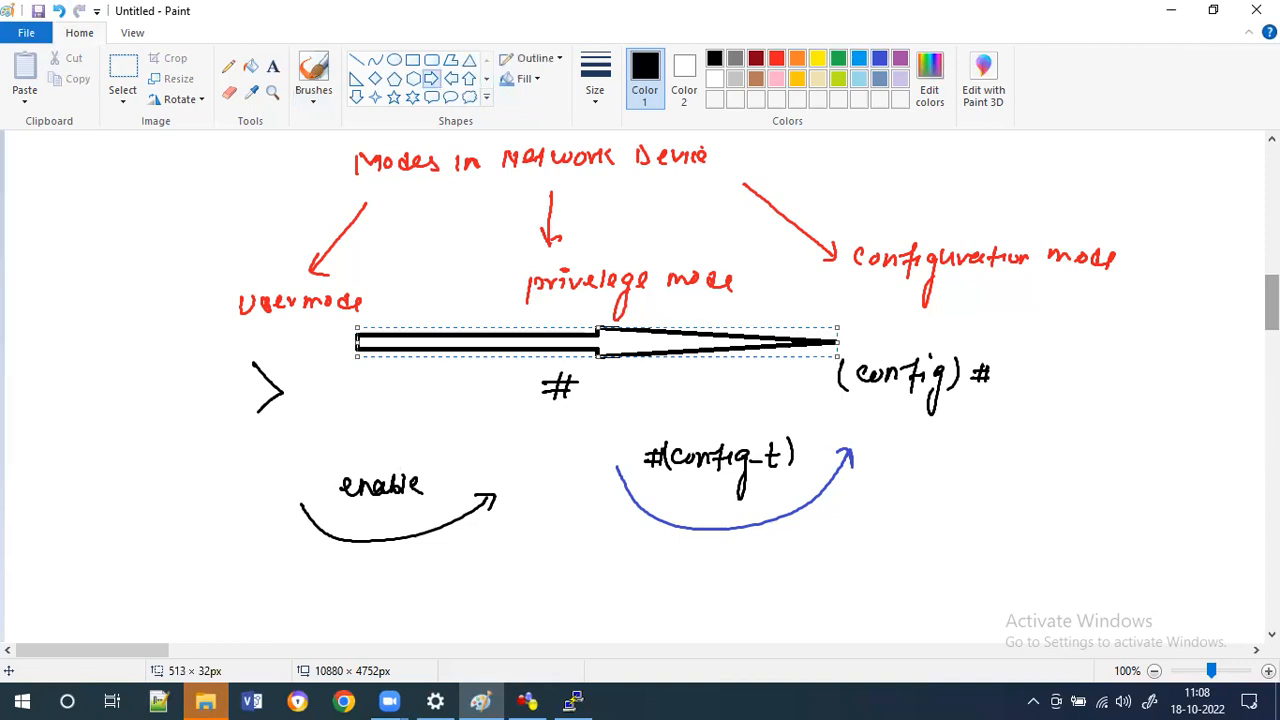
{"action": "scroll", "coordinate": [726, 145], "scroll_direction": "down", "scroll_amount": 3}
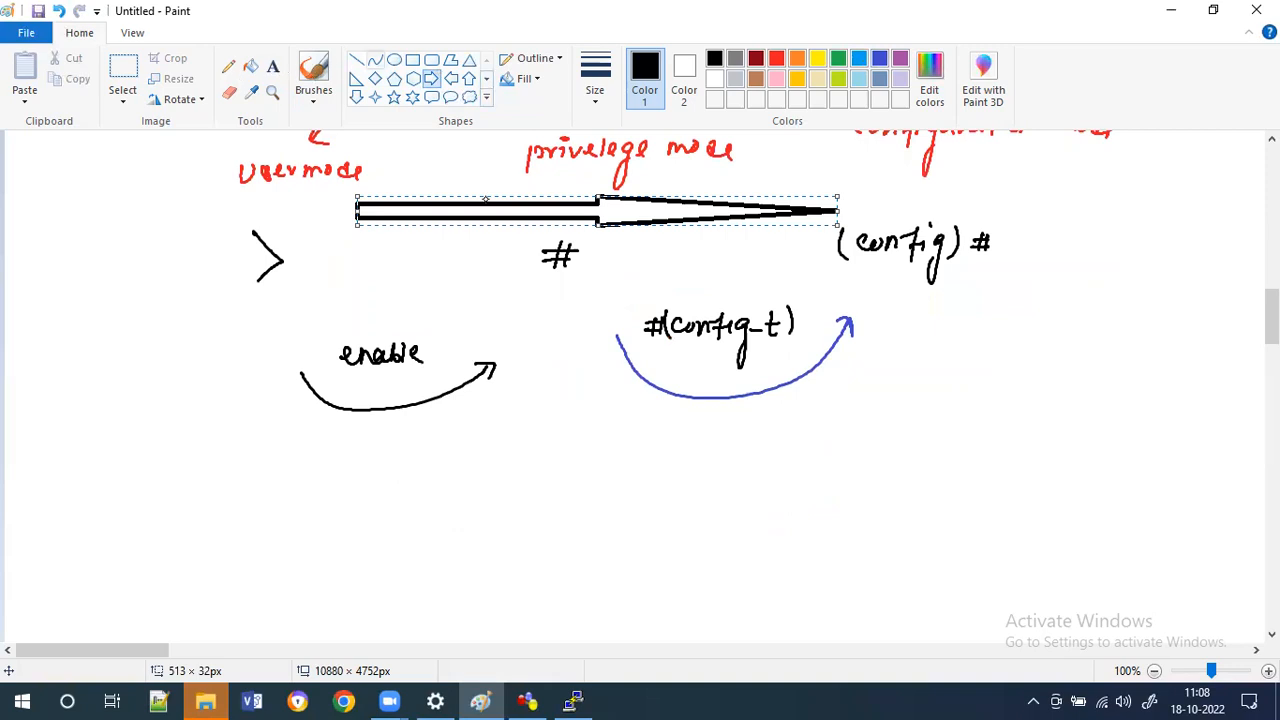
{"action": "left_click", "coordinate": [828, 461]}
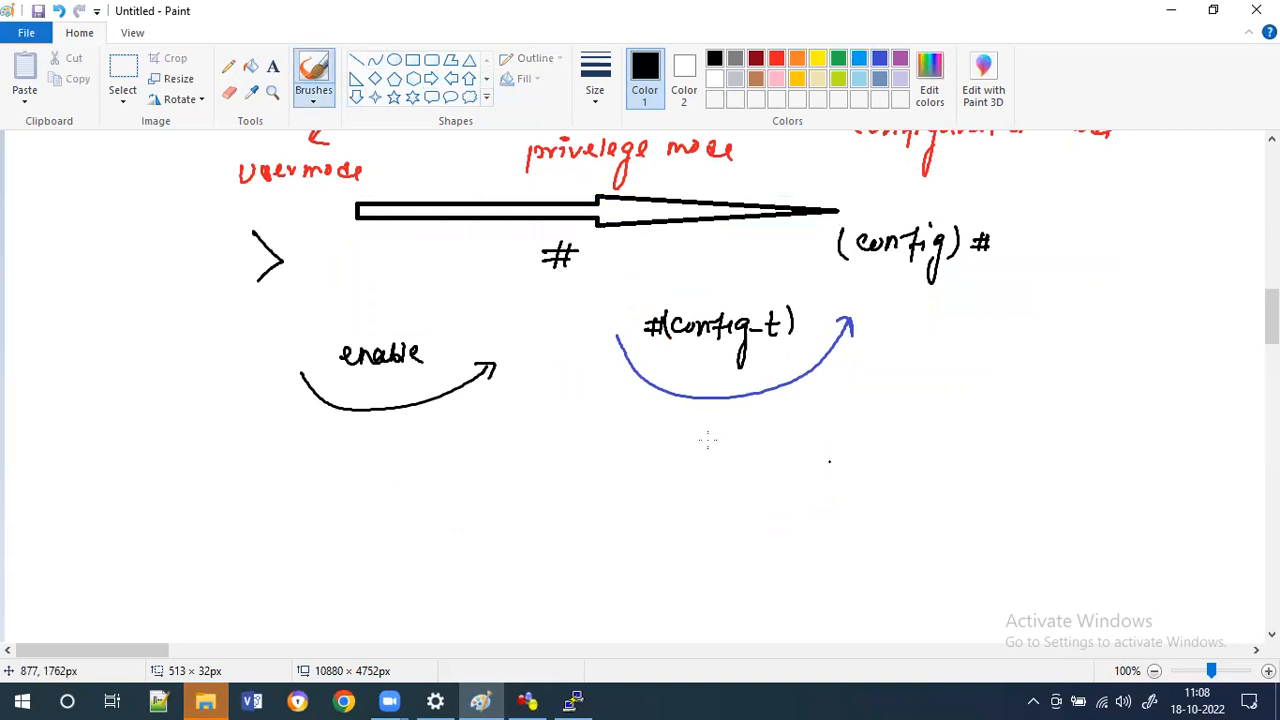
Draw a curved return arrow labelled 'Exit' from the configuration side back toward '#'.
{"action": "mouse_move", "coordinate": [750, 437]}
{"action": "left_mouse_down"}
{"action": "mouse_move", "coordinate": [775, 449]}
{"action": "mouse_move", "coordinate": [749, 455]}
{"action": "left_mouse_up"}
{"action": "left_click", "coordinate": [817, 447]}
{"action": "left_click_drag", "start_coordinate": [757, 437], "coordinate": [757, 455]}
{"action": "mouse_move", "coordinate": [750, 444]}
{"action": "left_mouse_down"}
{"action": "mouse_move", "coordinate": [764, 443]}
{"action": "mouse_move", "coordinate": [600, 455]}
{"action": "mouse_move", "coordinate": [619, 456]}
{"action": "left_mouse_up"}
{"action": "left_click", "coordinate": [644, 452]}
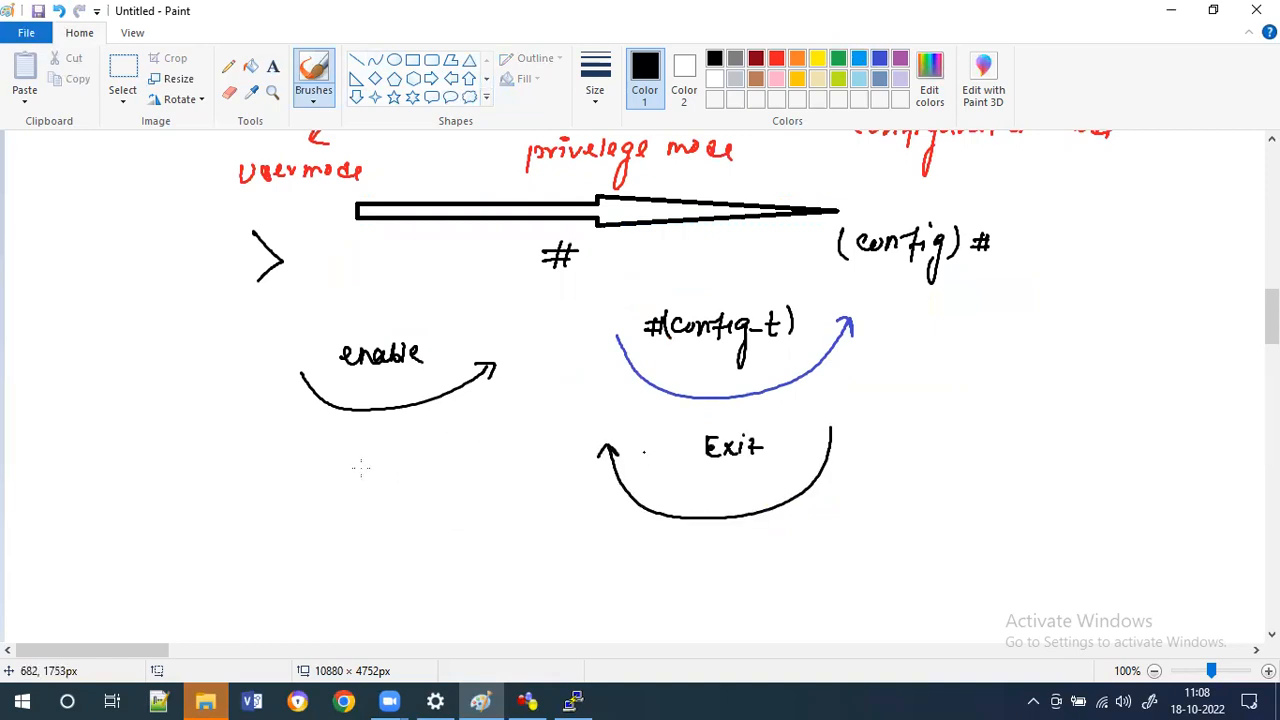
Draw a second curved return arrow labelled 'Exit' beneath 'enable', pointing back toward '>'.
{"action": "mouse_move", "coordinate": [349, 477]}
{"action": "left_mouse_down"}
{"action": "mouse_move", "coordinate": [361, 462]}
{"action": "mouse_move", "coordinate": [362, 477]}
{"action": "left_mouse_up"}
{"action": "left_click_drag", "start_coordinate": [367, 464], "coordinate": [380, 478]}
{"action": "left_click_drag", "start_coordinate": [379, 464], "coordinate": [367, 479]}
{"action": "left_click_drag", "start_coordinate": [387, 461], "coordinate": [400, 479]}
{"action": "left_click", "coordinate": [437, 473]}
{"action": "mouse_move", "coordinate": [393, 464]}
{"action": "left_mouse_down"}
{"action": "mouse_move", "coordinate": [407, 463]}
{"action": "mouse_move", "coordinate": [308, 480]}
{"action": "mouse_move", "coordinate": [313, 466]}
{"action": "left_mouse_up"}
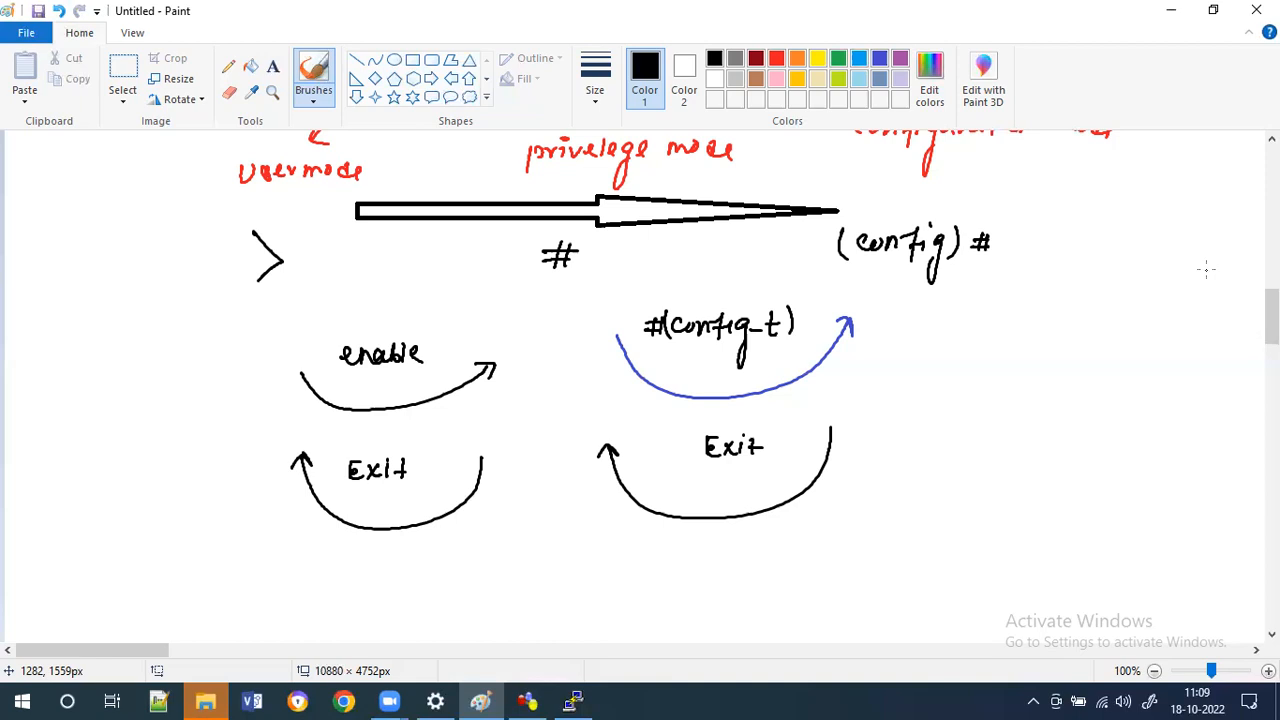
Write '[END]' beneath the lower 'Exit' arrow on the right.
{"action": "mouse_move", "coordinate": [661, 557]}
{"action": "left_mouse_down"}
{"action": "mouse_move", "coordinate": [661, 578]}
{"action": "mouse_move", "coordinate": [674, 557]}
{"action": "left_mouse_up"}
{"action": "left_click_drag", "start_coordinate": [665, 567], "coordinate": [673, 578]}
{"action": "mouse_move", "coordinate": [684, 558]}
{"action": "left_mouse_down"}
{"action": "mouse_move", "coordinate": [684, 578]}
{"action": "mouse_move", "coordinate": [700, 557]}
{"action": "mouse_move", "coordinate": [731, 594]}
{"action": "mouse_move", "coordinate": [652, 592]}
{"action": "left_mouse_up"}
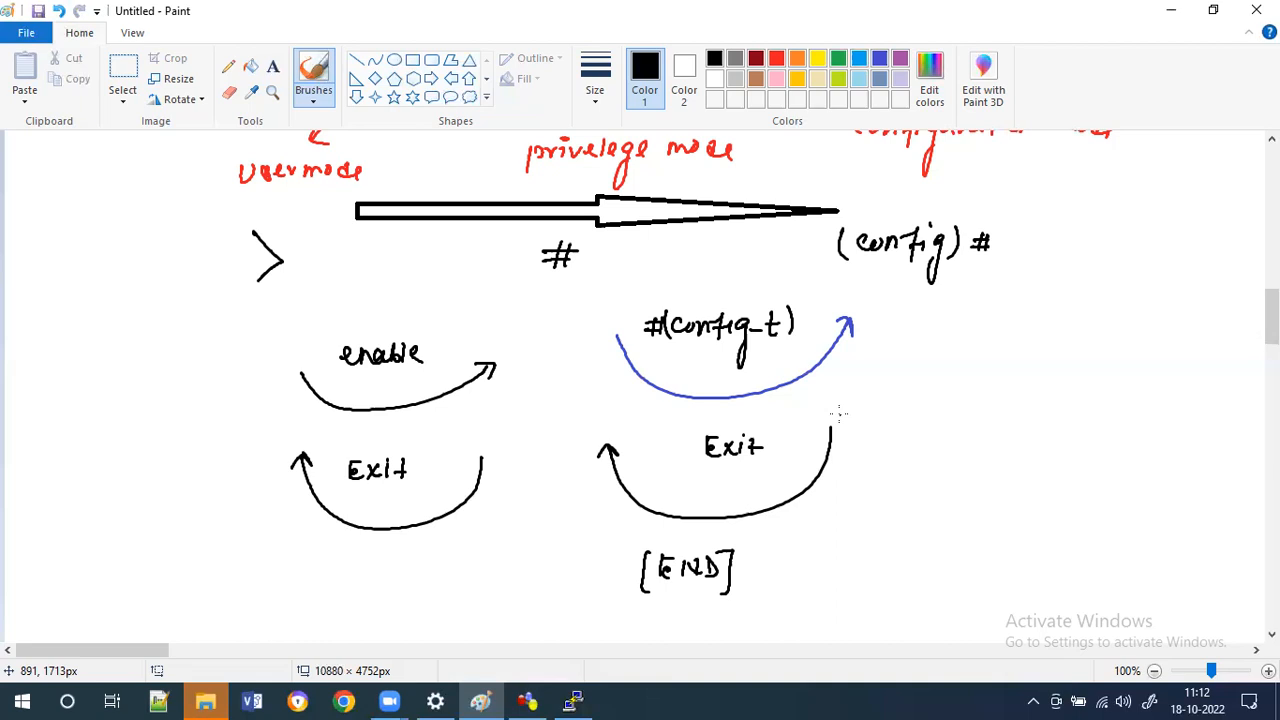
Write 'Access privelege' with arrows to 'Read-only' and 'Read & Write', and underline both labels.
{"action": "scroll", "coordinate": [1271, 340], "scroll_direction": "down", "scroll_amount": 3}
{"action": "scroll", "coordinate": [1271, 352], "scroll_direction": "down", "scroll_amount": 1}
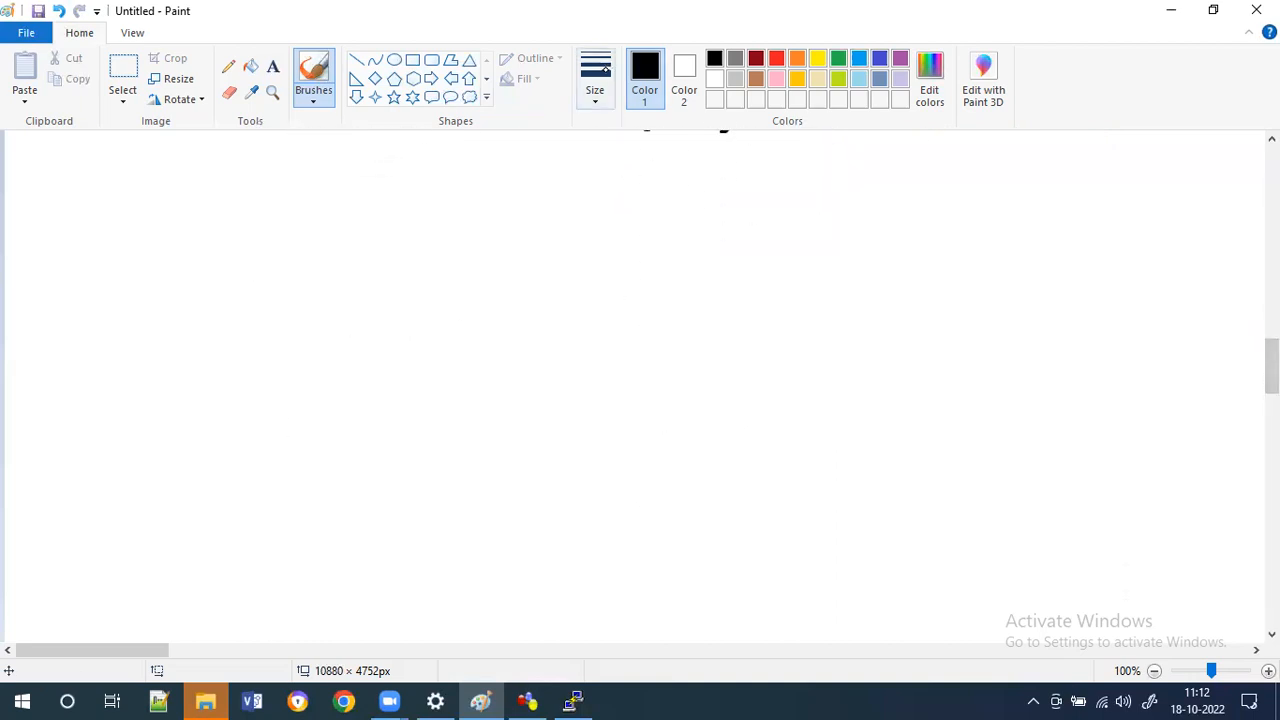
{"action": "left_click", "coordinate": [602, 69]}
{"action": "left_click", "coordinate": [319, 95]}
{"action": "left_click", "coordinate": [319, 92]}
{"action": "mouse_move", "coordinate": [383, 177]}
{"action": "left_mouse_down"}
{"action": "mouse_move", "coordinate": [398, 160]}
{"action": "mouse_move", "coordinate": [560, 158]}
{"action": "mouse_move", "coordinate": [580, 160]}
{"action": "mouse_move", "coordinate": [590, 195]}
{"action": "mouse_move", "coordinate": [606, 166]}
{"action": "left_mouse_up"}
{"action": "mouse_move", "coordinate": [432, 207]}
{"action": "left_mouse_down"}
{"action": "mouse_move", "coordinate": [401, 243]}
{"action": "mouse_move", "coordinate": [414, 243]}
{"action": "left_mouse_up"}
{"action": "mouse_move", "coordinate": [301, 274]}
{"action": "left_mouse_down"}
{"action": "mouse_move", "coordinate": [301, 298]}
{"action": "mouse_move", "coordinate": [404, 282]}
{"action": "mouse_move", "coordinate": [410, 310]}
{"action": "left_mouse_up"}
{"action": "left_click_drag", "start_coordinate": [535, 207], "coordinate": [590, 258]}
{"action": "mouse_move", "coordinate": [579, 237]}
{"action": "left_mouse_down"}
{"action": "mouse_move", "coordinate": [586, 295]}
{"action": "mouse_move", "coordinate": [733, 280]}
{"action": "left_mouse_up"}
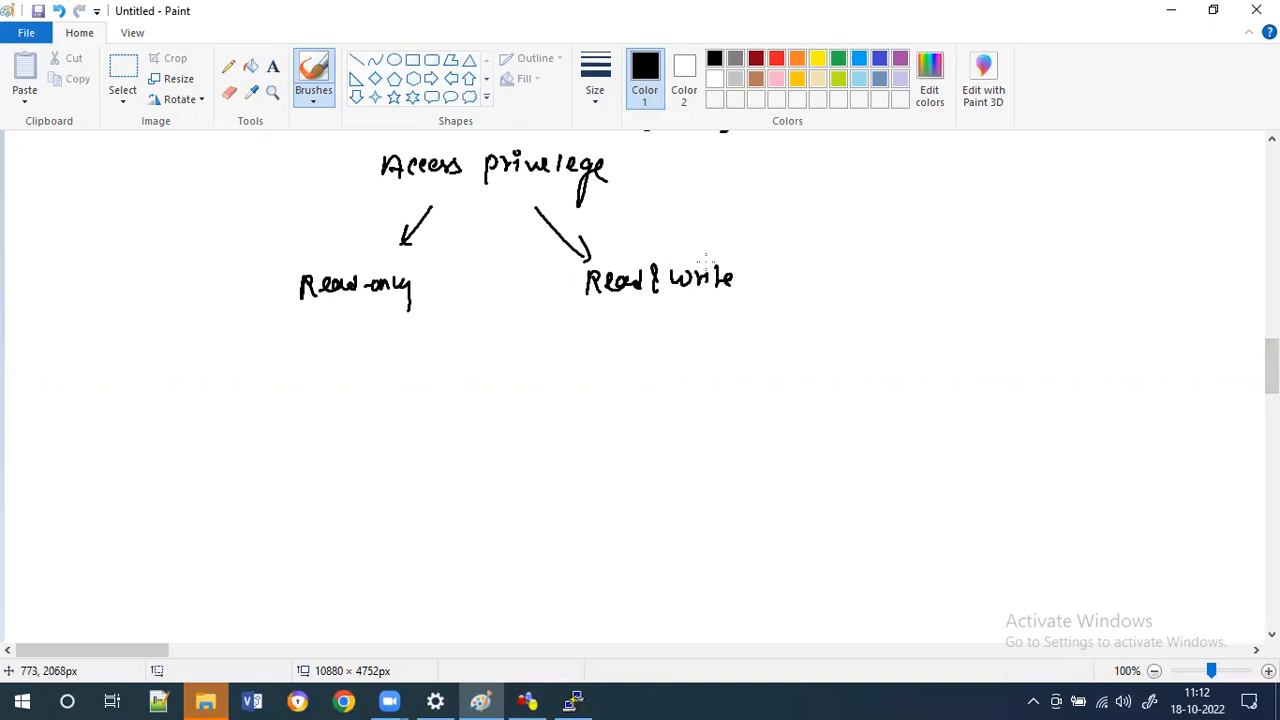
{"action": "left_click_drag", "start_coordinate": [283, 305], "coordinate": [382, 305]}
{"action": "left_click_drag", "start_coordinate": [578, 305], "coordinate": [716, 305]}
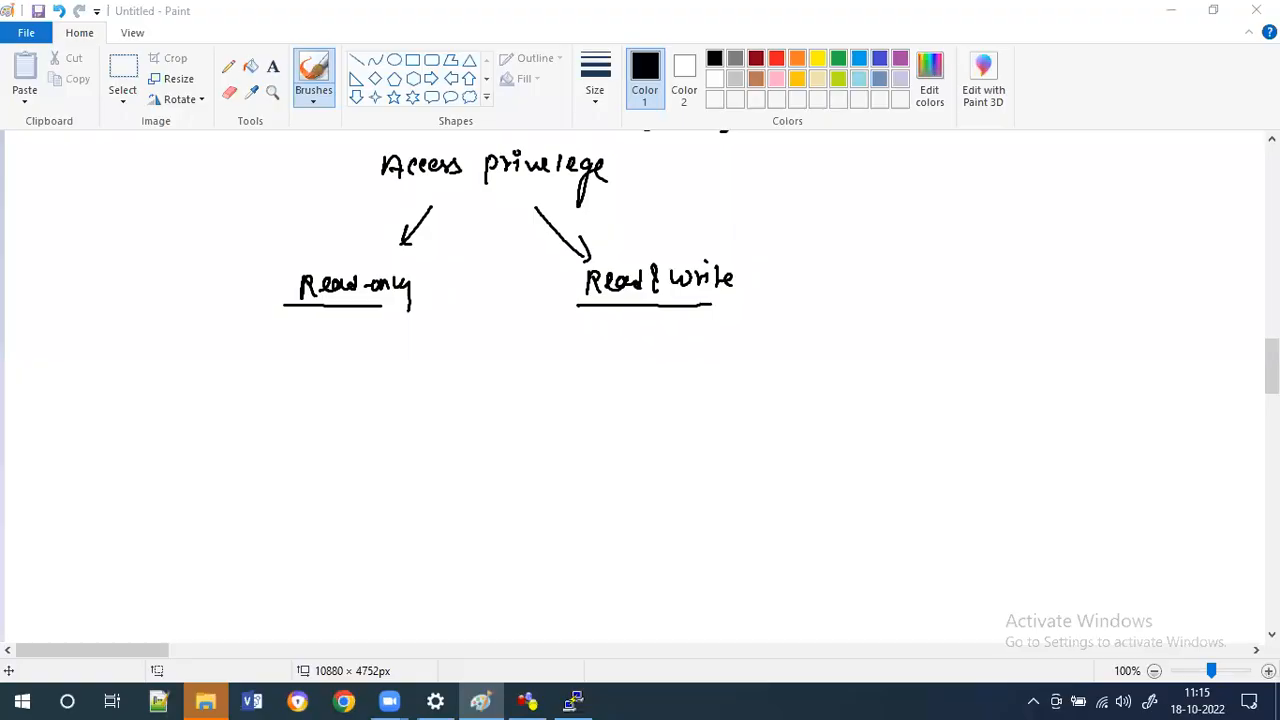
Switch to the R1 console, run exit to leave the session, and press Return to get the prompt back.
{"action": "mouse_move", "coordinate": [1272, 366]}
{"action": "left_mouse_down"}
{"action": "mouse_move", "coordinate": [1272, 298]}
{"action": "mouse_move", "coordinate": [1272, 383]}
{"action": "left_mouse_up"}
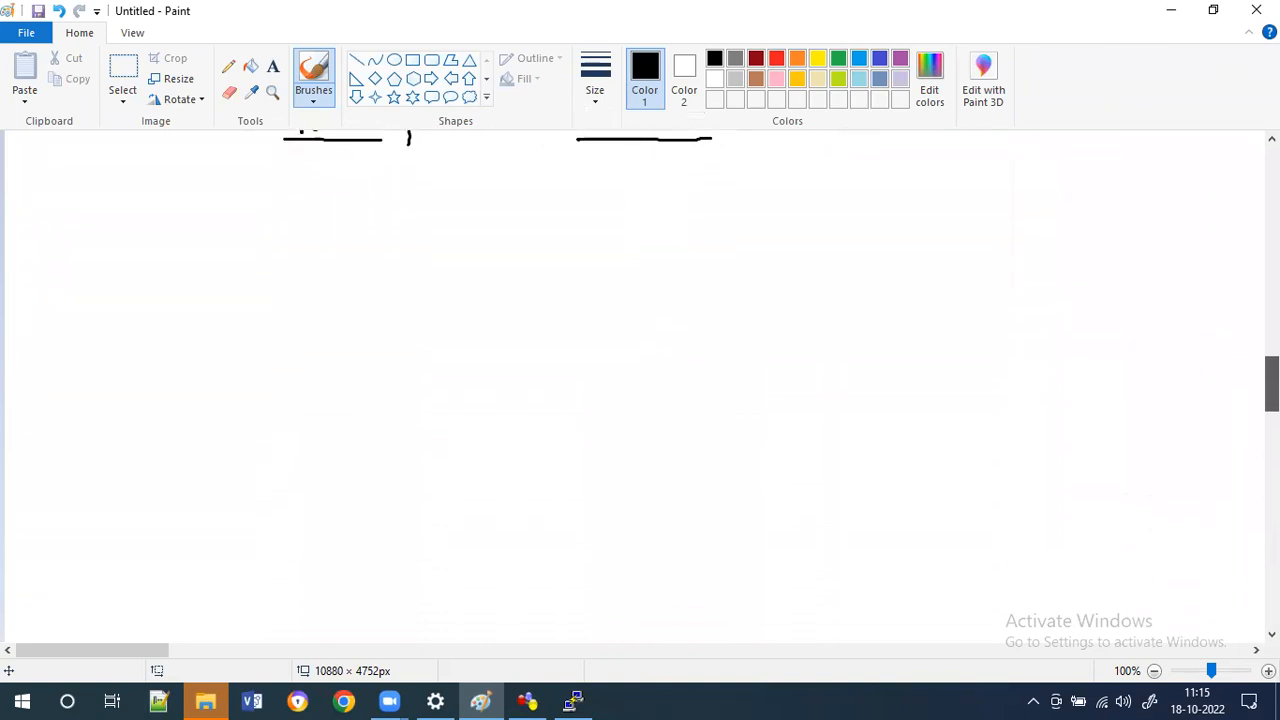
{"action": "left_click", "coordinate": [578, 700]}
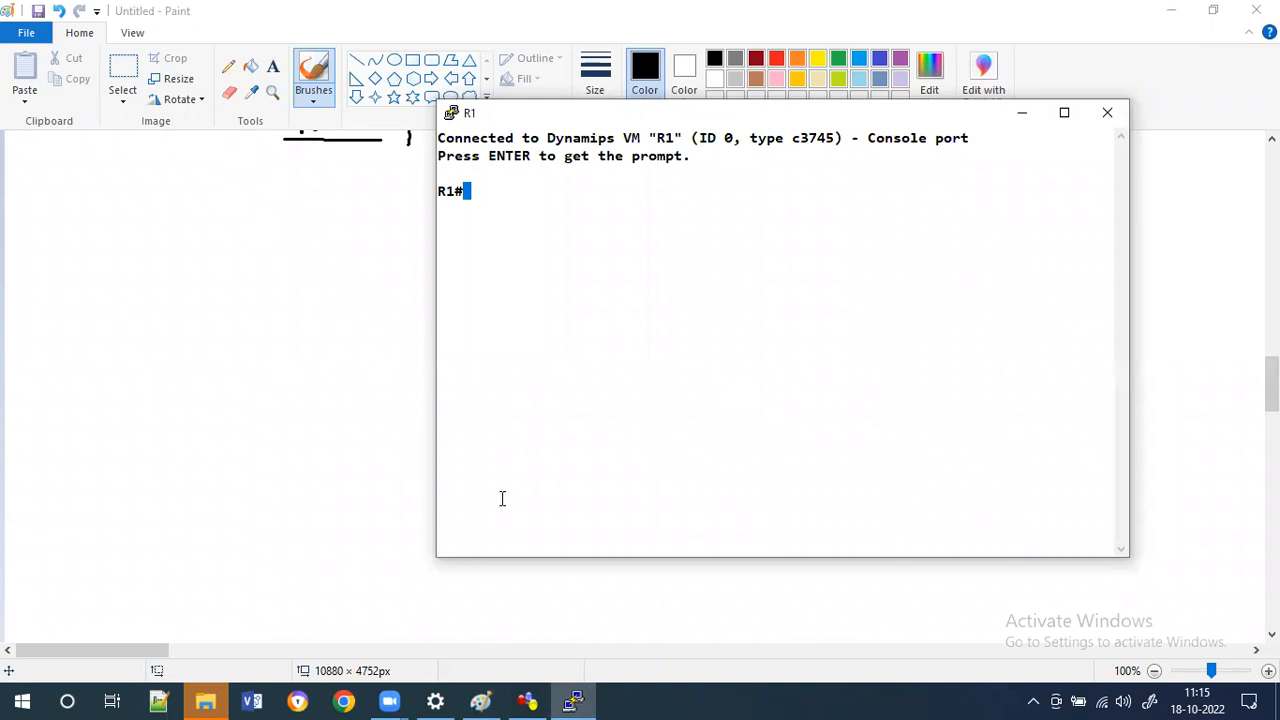
{"action": "left_click", "coordinate": [481, 700]}
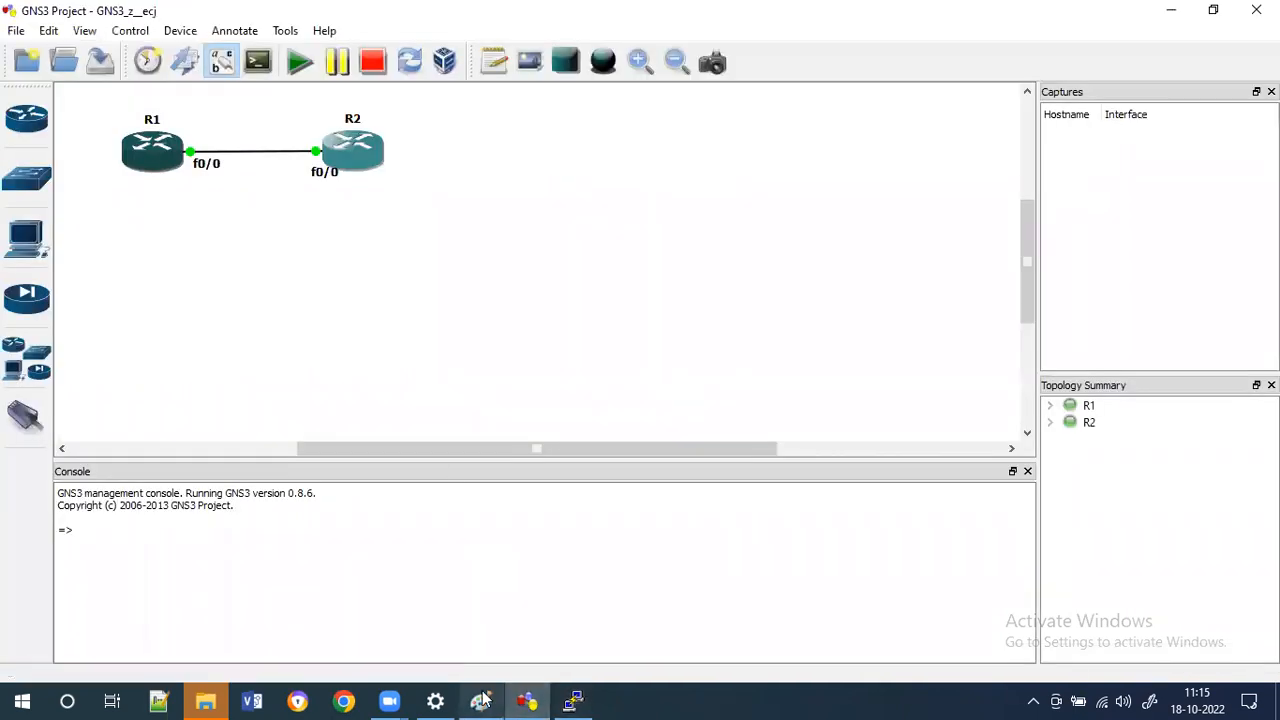
{"action": "left_click", "coordinate": [573, 700]}
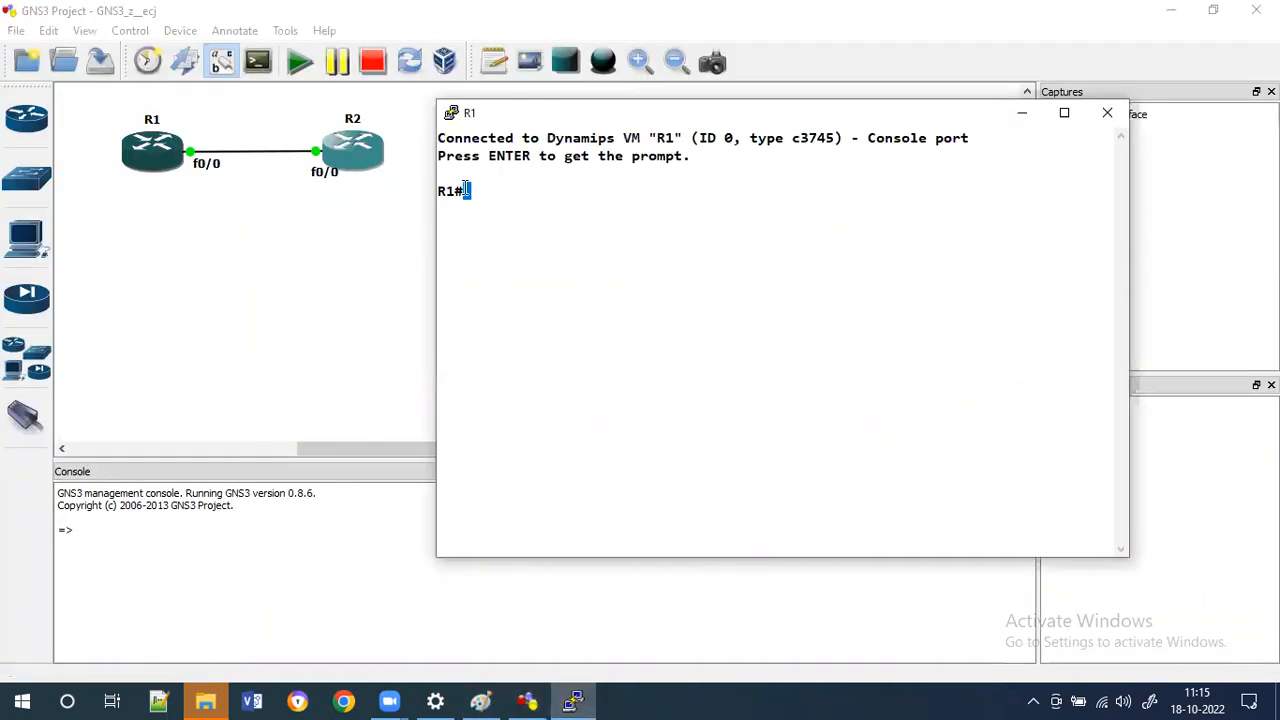
{"action": "double_click", "coordinate": [465, 190]}
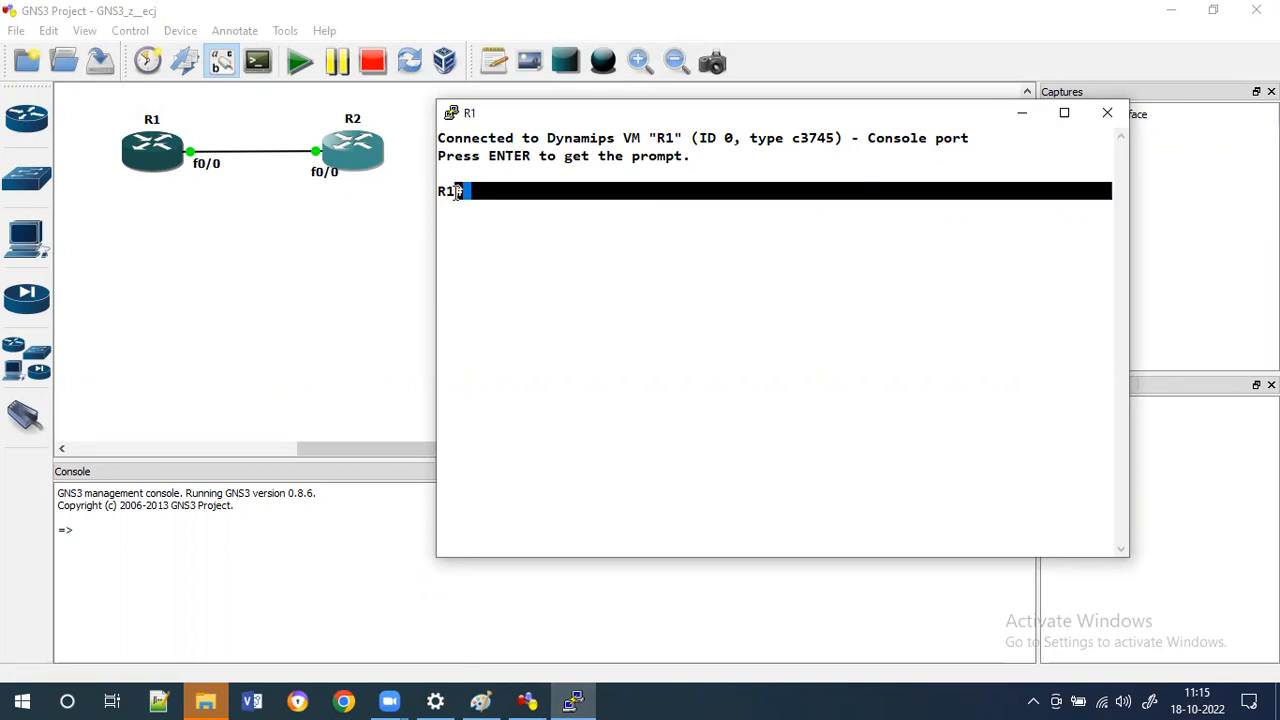
{"action": "type", "text": "exit"}
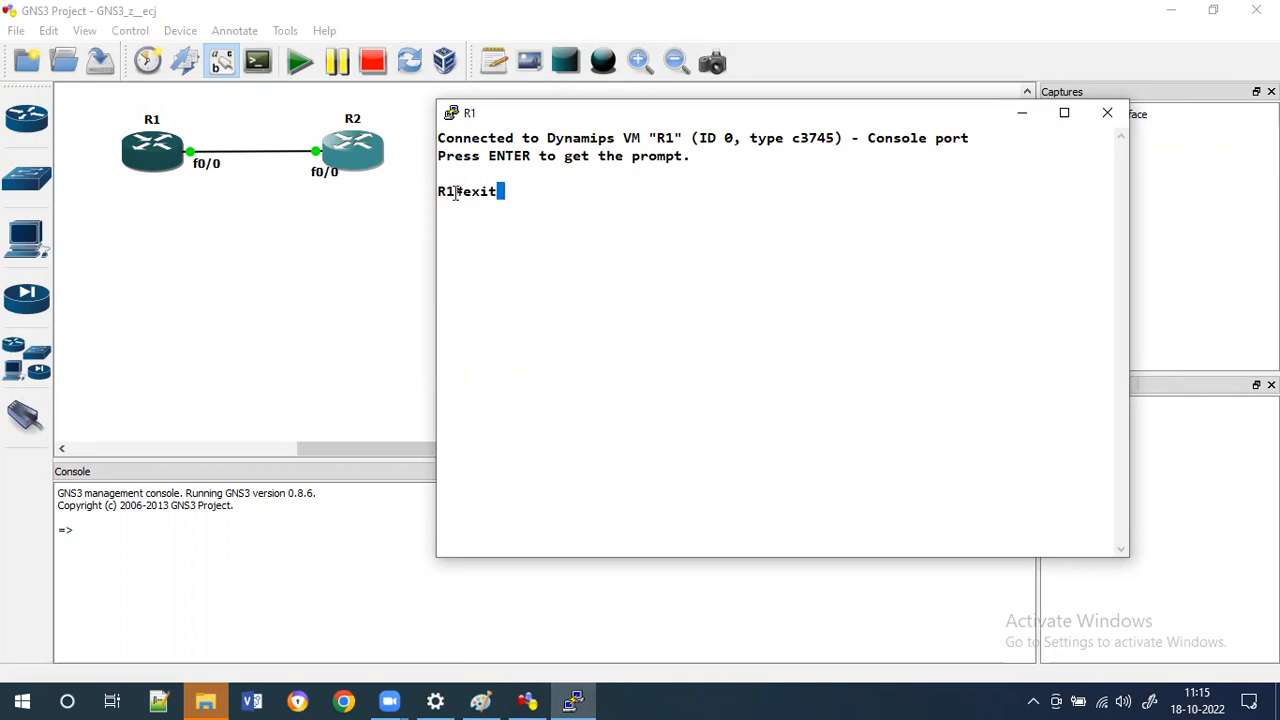
{"action": "key", "text": "Return"}
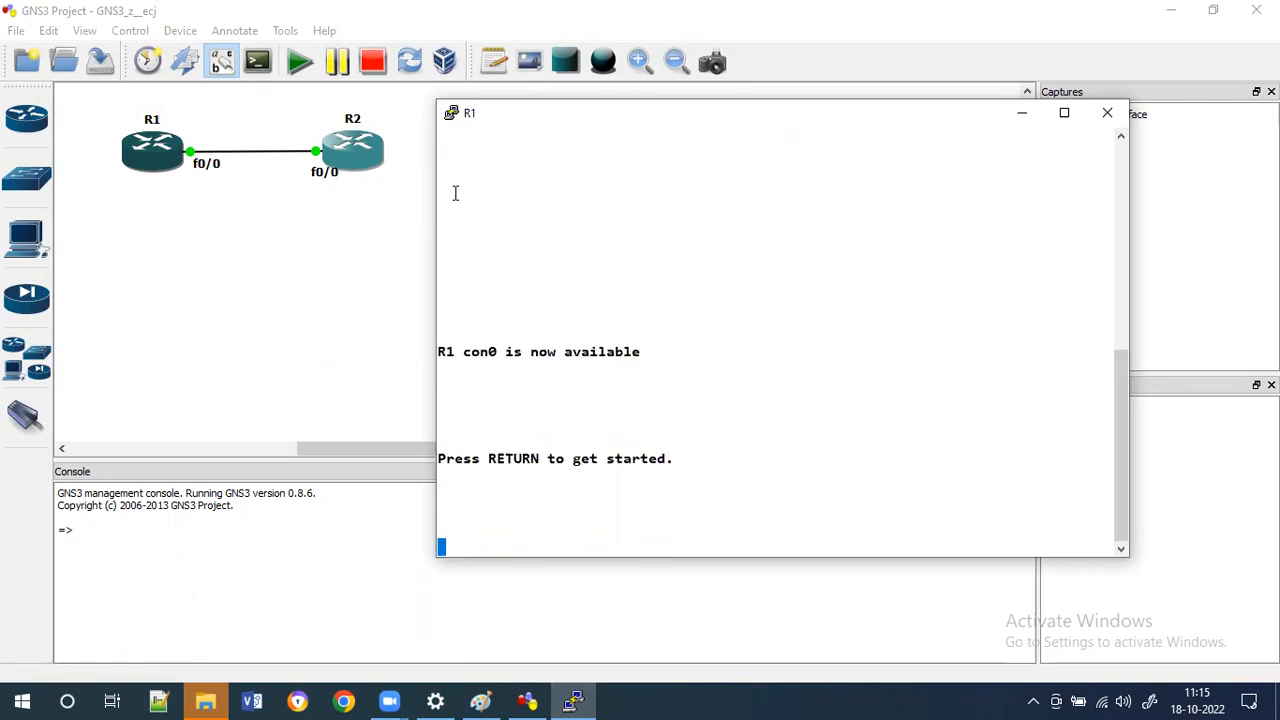
{"action": "key", "text": "Return"}
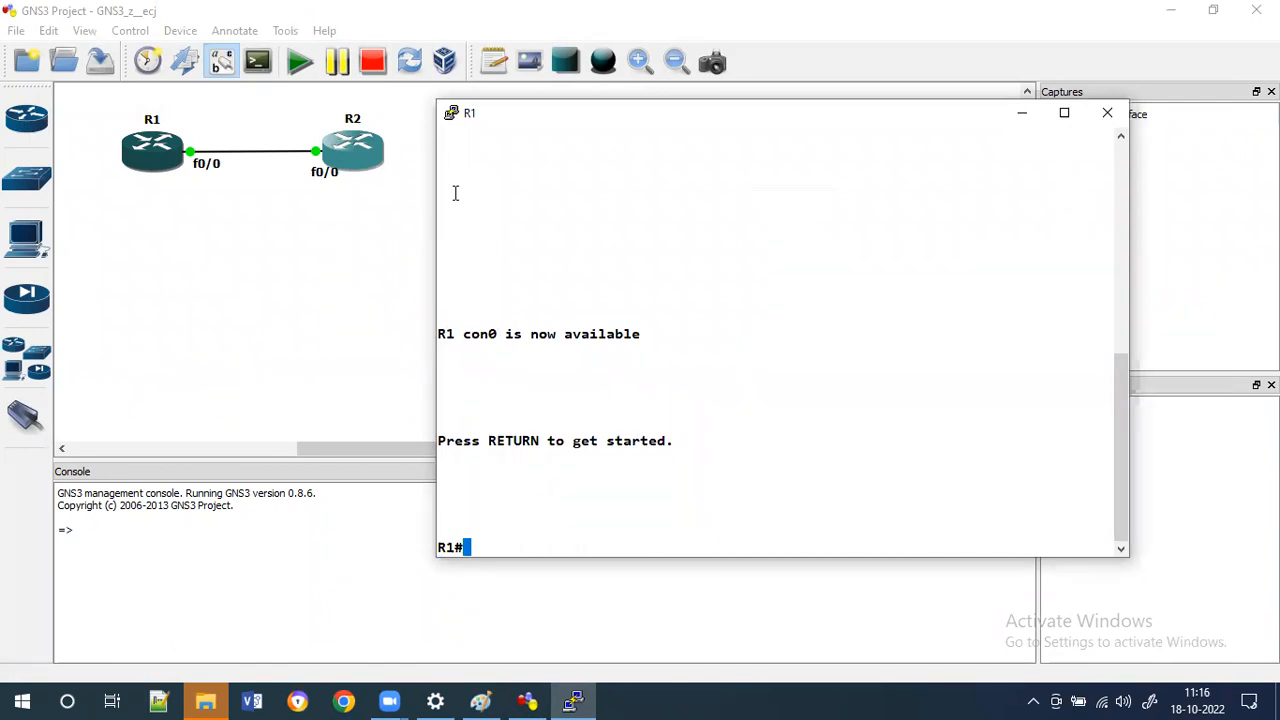
Enter 'configure terminal' with tab completion to reach global configuration mode on R1.
{"action": "type", "text": "conf"}
{"action": "key", "text": "Tab"}
{"action": "type", "text": "t"}
{"action": "key", "text": "Tab"}
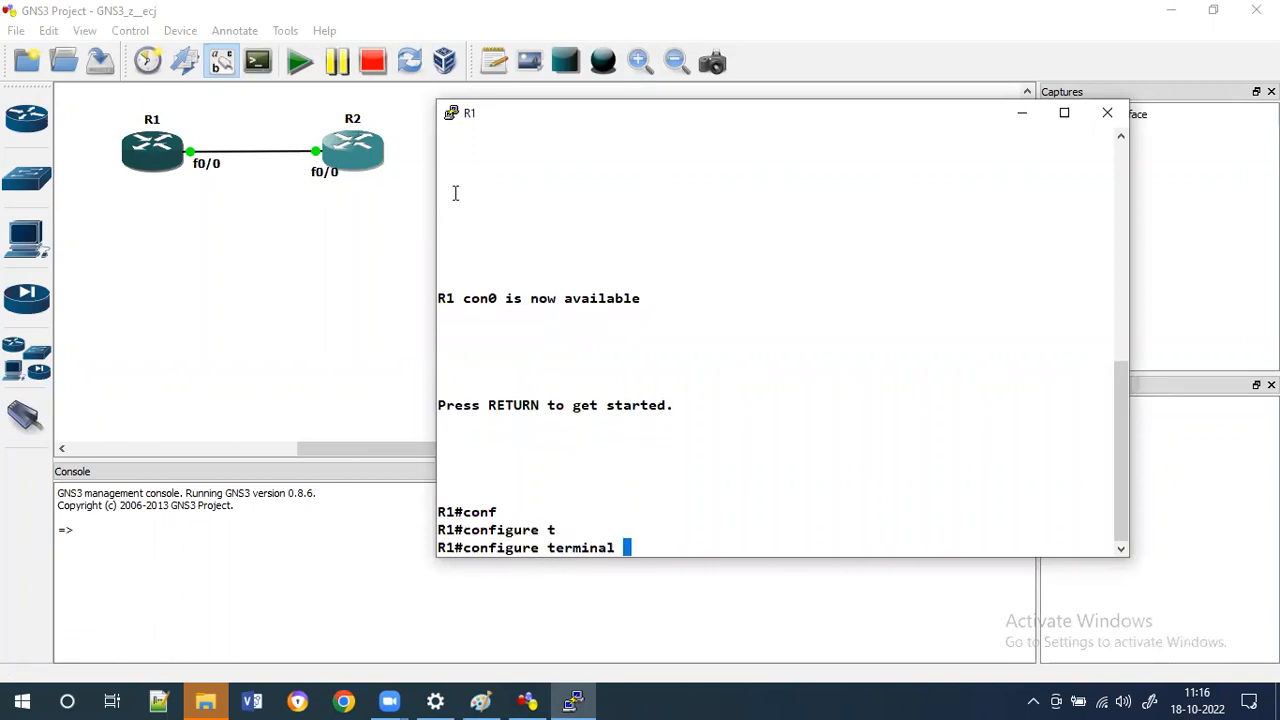
{"action": "key", "text": "Return"}
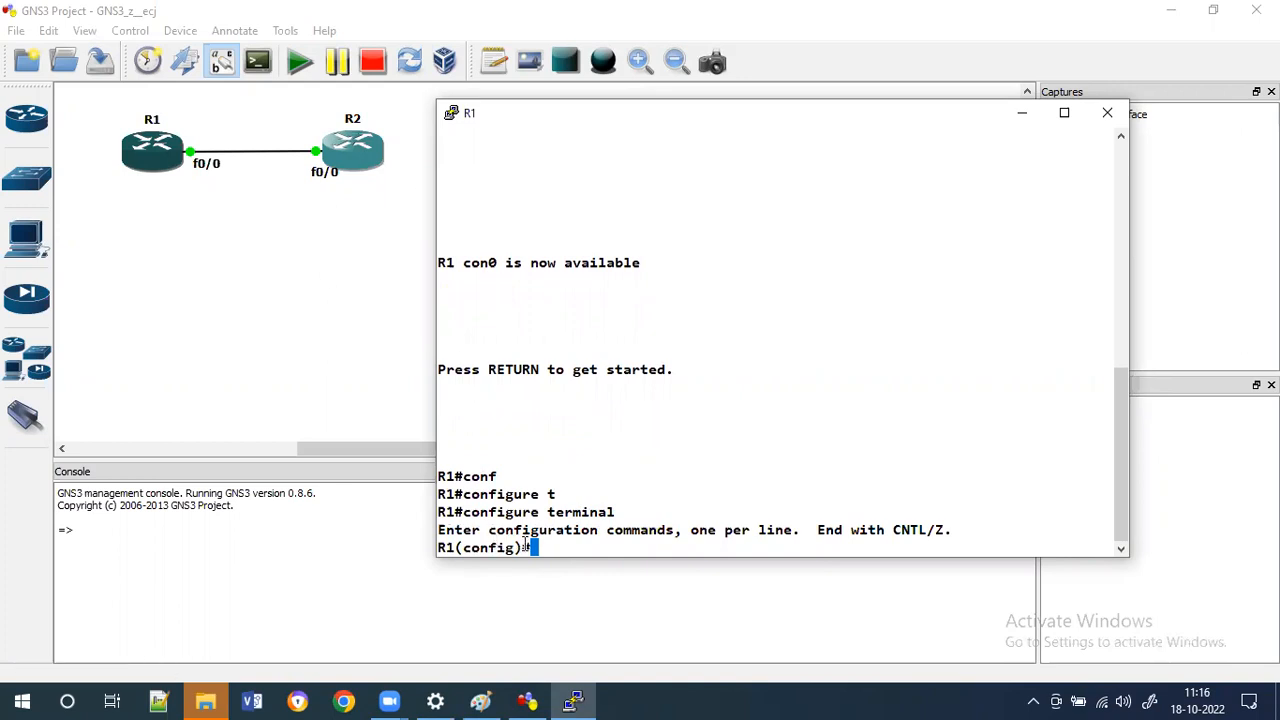
{"action": "left_click_drag", "start_coordinate": [535, 547], "coordinate": [456, 548]}
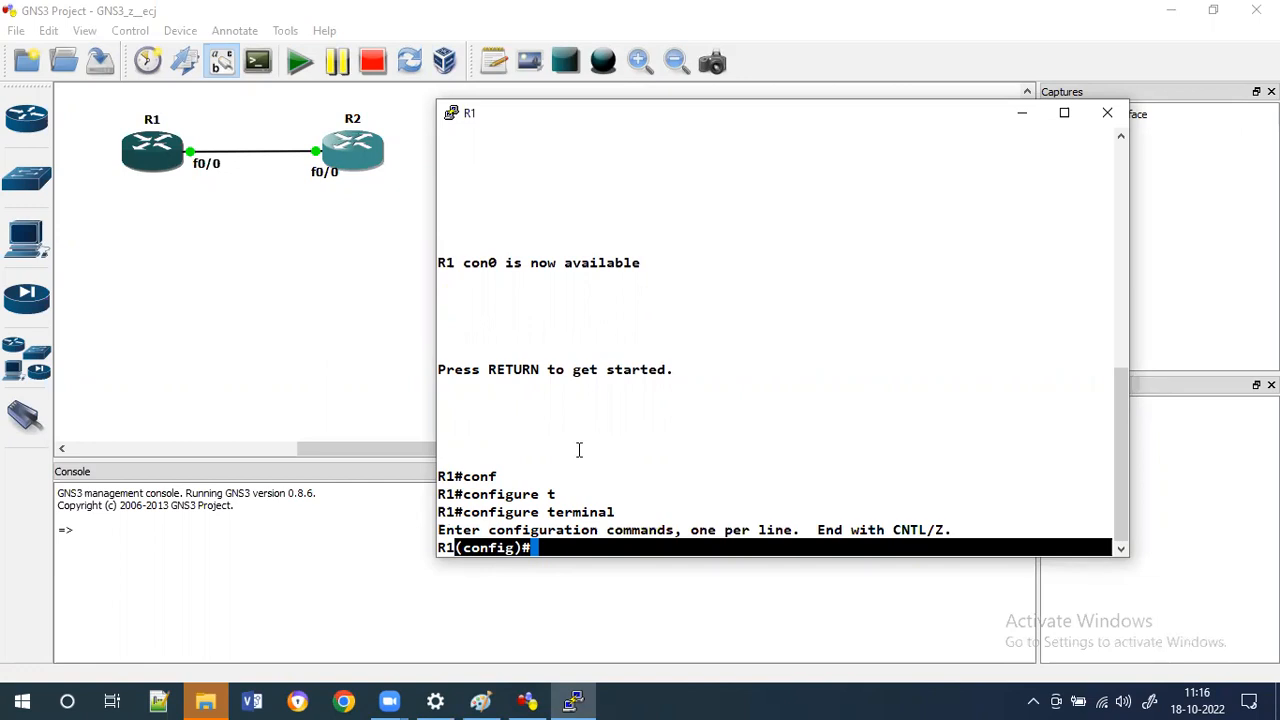
Leave global configuration mode with exit and press Return to refresh the privileged prompt.
{"action": "type", "text": "exit"}
{"action": "key", "text": "Return"}
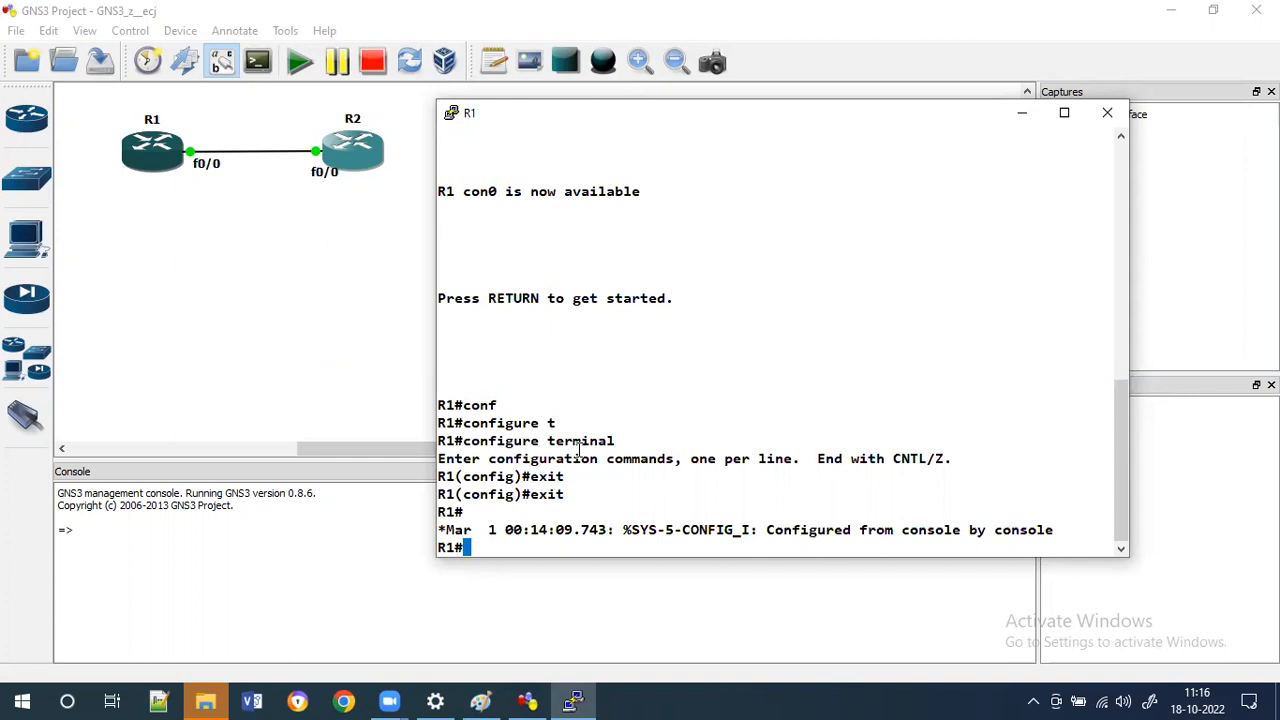
{"action": "key", "text": "Return"}
{"action": "key", "text": "Return"}
{"action": "key", "text": "Return"}
{"action": "key", "text": "Return"}
{"action": "key", "text": "Return"}
{"action": "key", "text": "Return"}
{"action": "key", "text": "Return"}
{"action": "key", "text": "Return"}
{"action": "key", "text": "Return"}
{"action": "key", "text": "Return"}
{"action": "key", "text": "Return"}
{"action": "key", "text": "Return"}
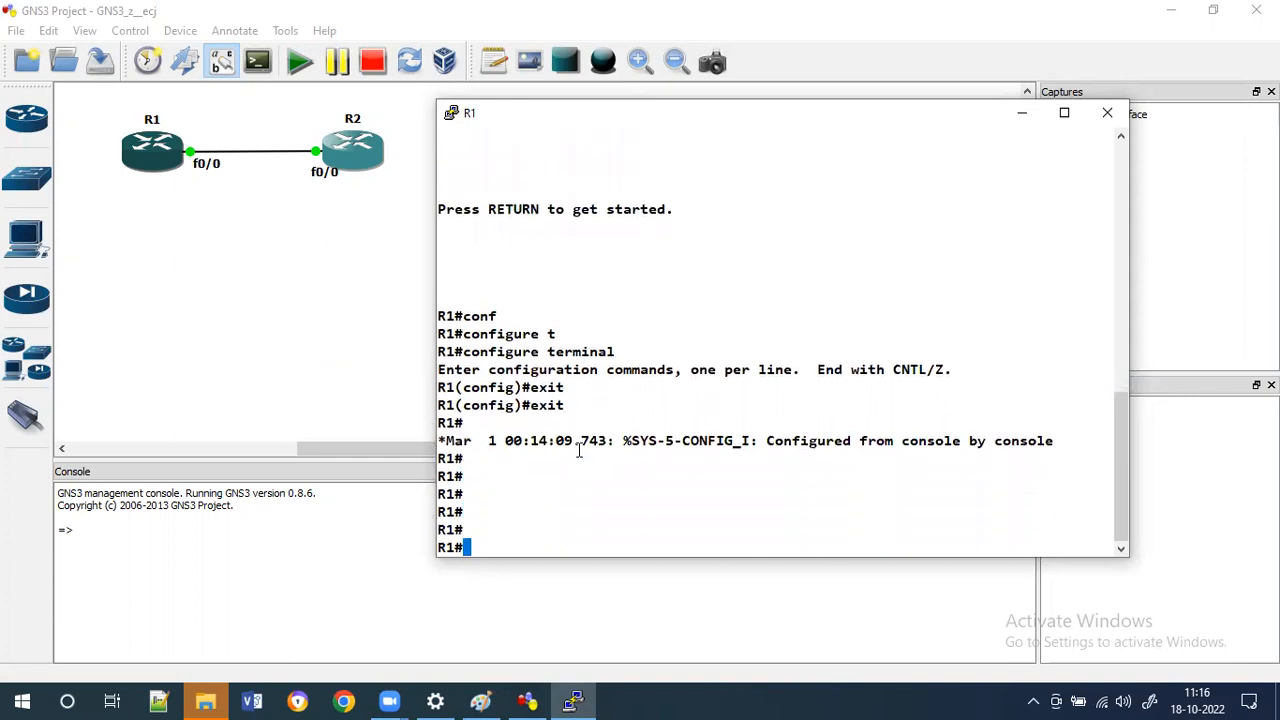
Enter 'configure terminal' using tab completion to return to global configuration mode.
{"action": "type", "text": "con"}
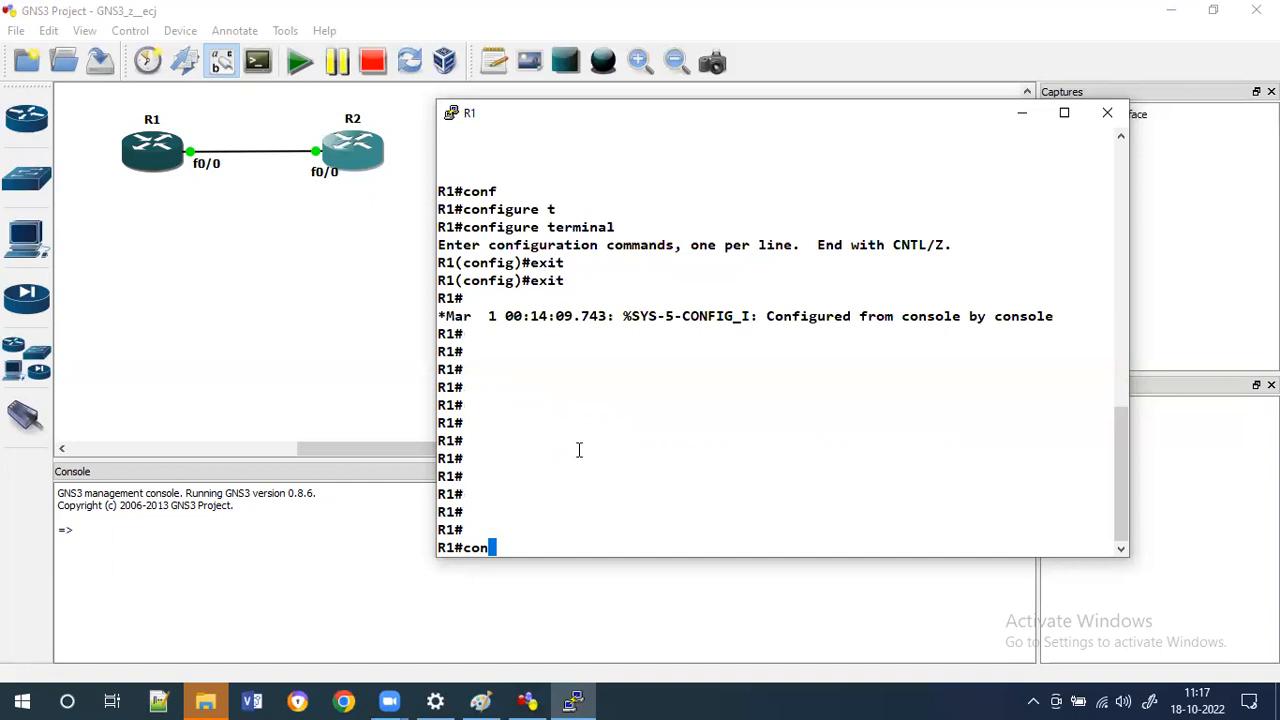
{"action": "key", "text": "Tab"}
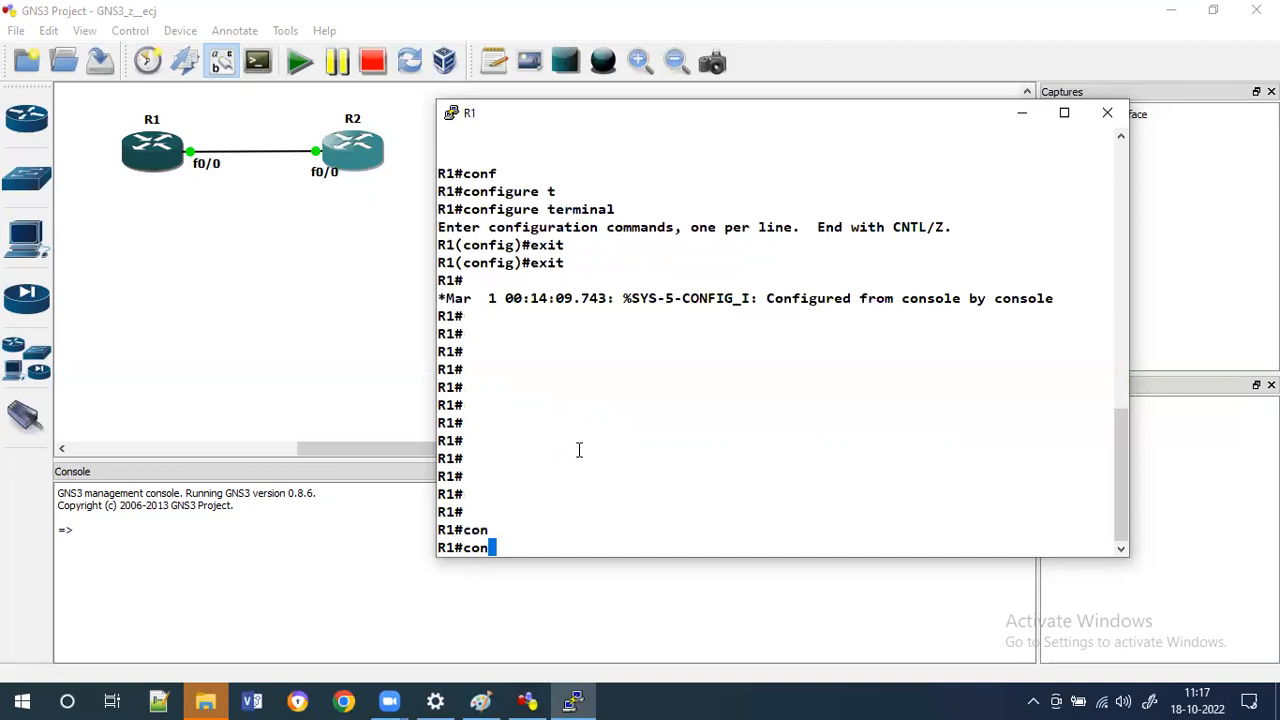
{"action": "key", "text": "Tab"}
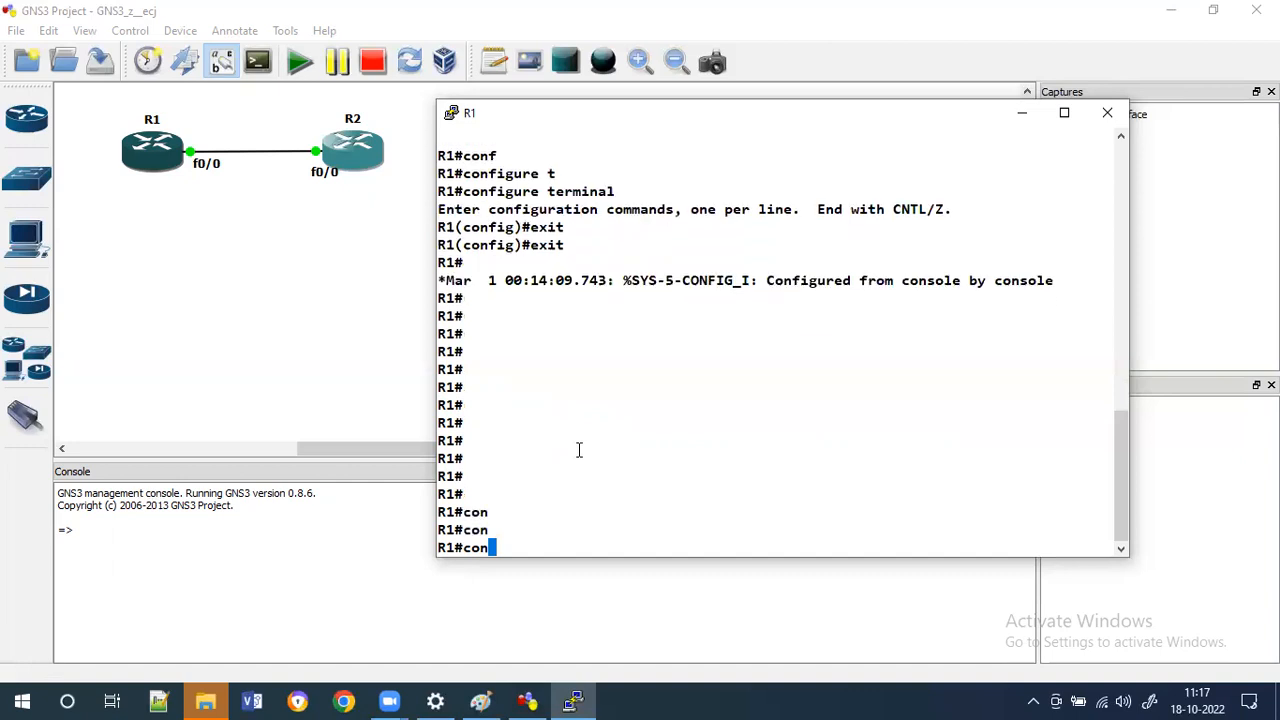
{"action": "key", "text": "BackSpace"}
{"action": "key", "text": "BackSpace"}
{"action": "key", "text": "BackSpace"}
{"action": "type", "text": "conf"}
{"action": "key", "text": "Tab"}
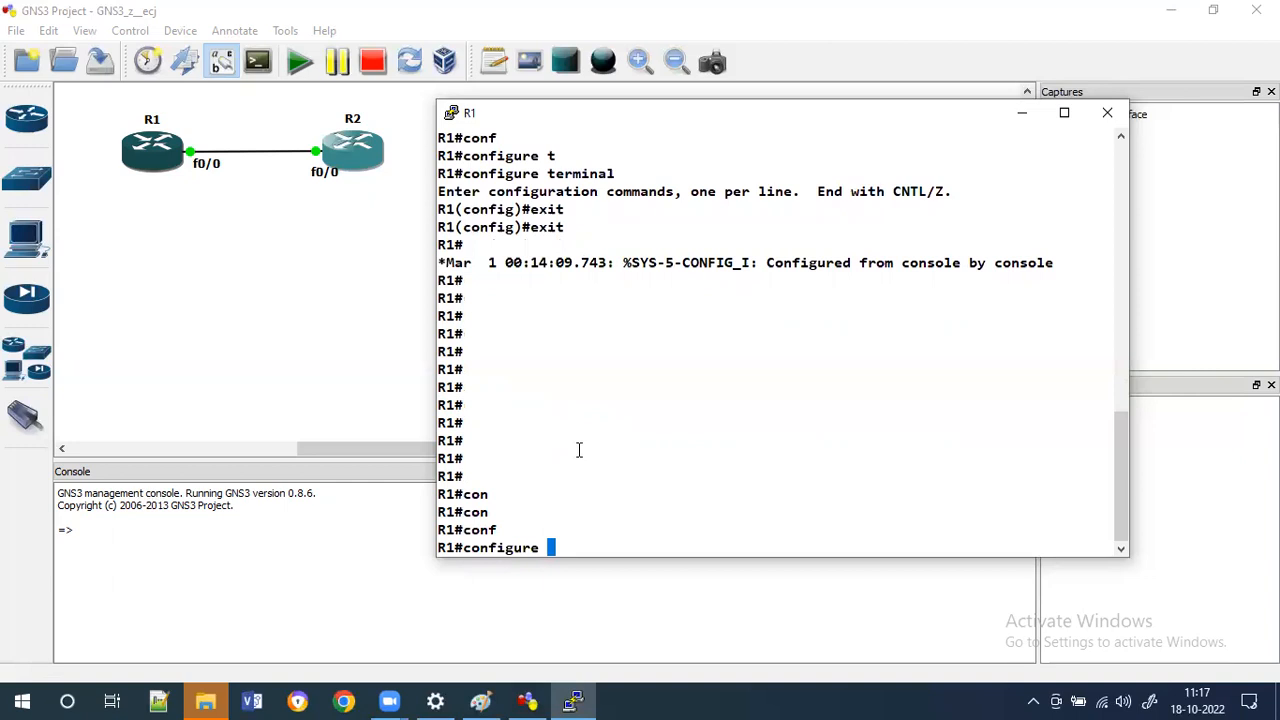
{"action": "type", "text": "te"}
{"action": "key", "text": "Tab"}
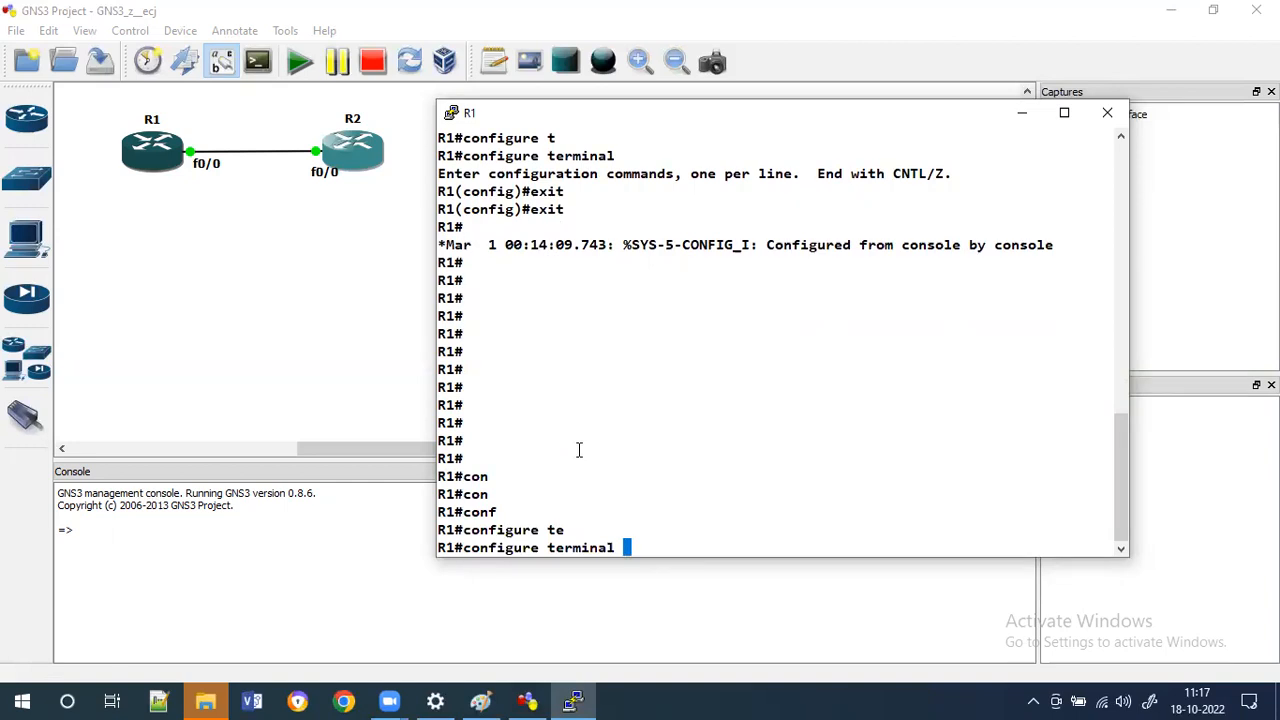
{"action": "key", "text": "Return"}
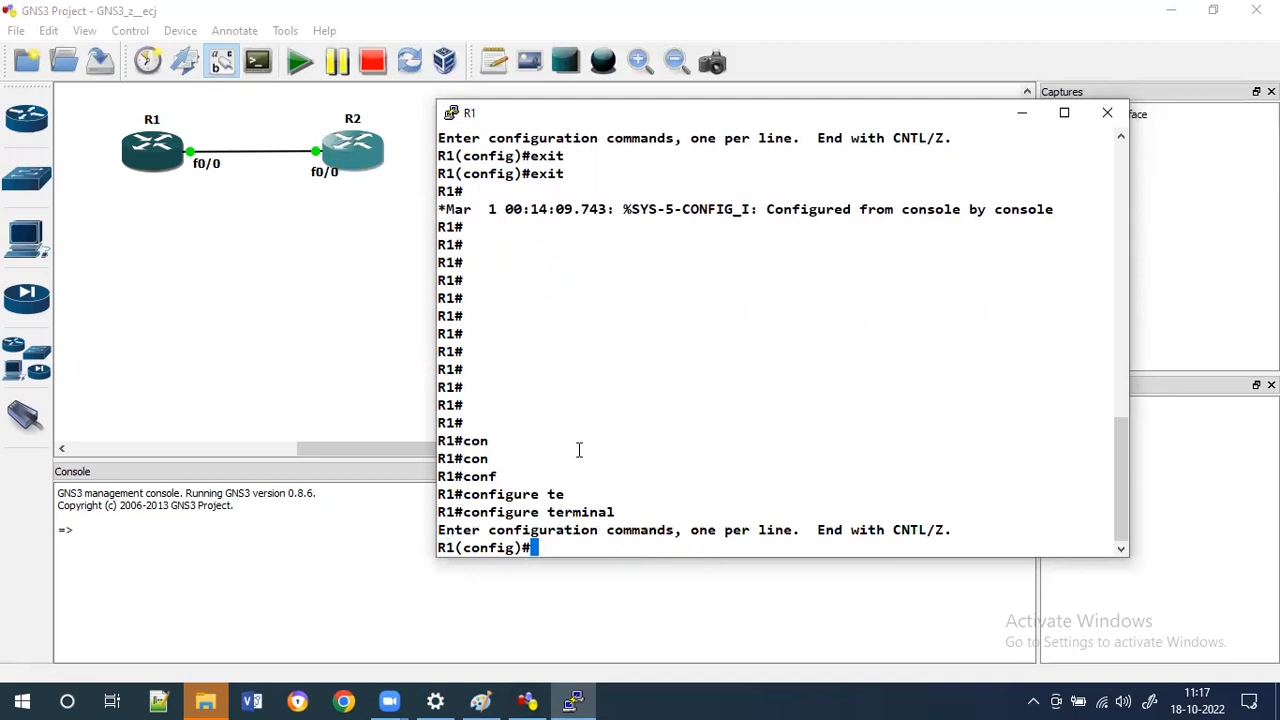
Leave global configuration mode with exit and press Return a few times at the privileged prompt.
{"action": "type", "text": "exi"}
{"action": "key", "text": "Tab"}
{"action": "key", "text": "Return"}
{"action": "key", "text": "Return"}
{"action": "key", "text": "Return"}
{"action": "key", "text": "Return"}
{"action": "key", "text": "Return"}
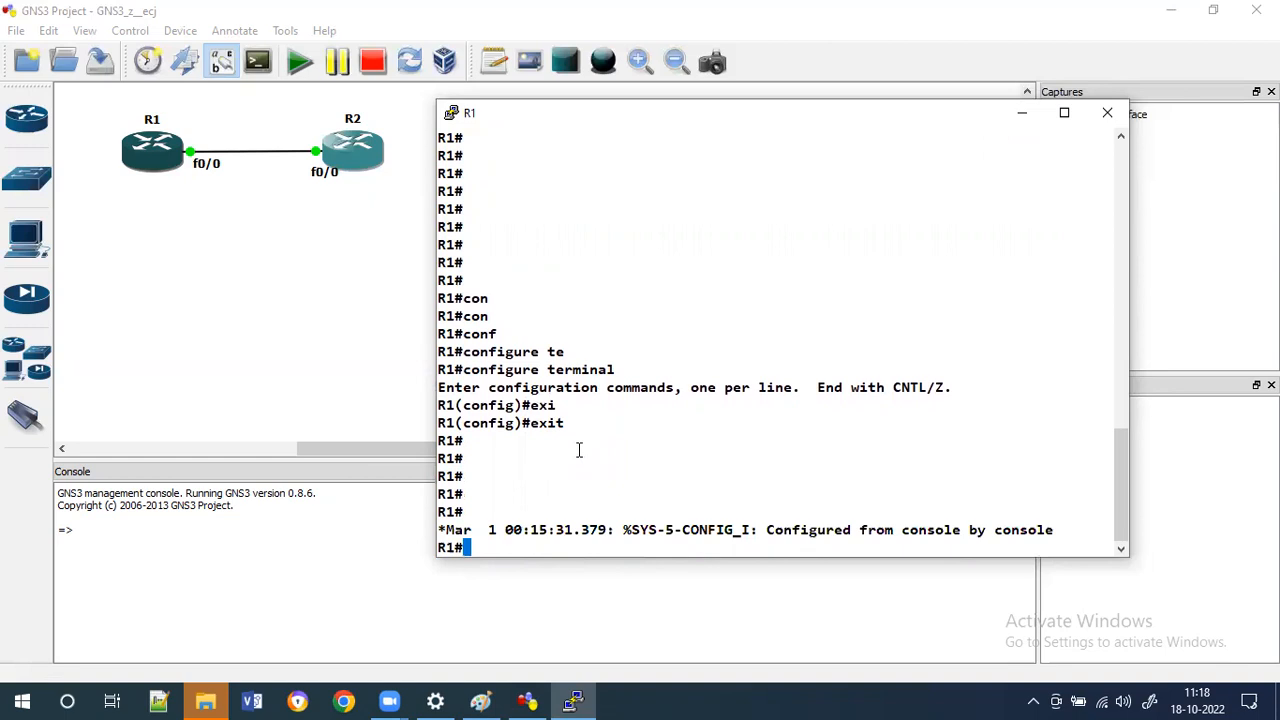
{"action": "key", "text": "Return"}
{"action": "key", "text": "Return"}
{"action": "key", "text": "Return"}
{"action": "key", "text": "Return"}
{"action": "key", "text": "Return"}
{"action": "key", "text": "Return"}
{"action": "key", "text": "Return"}
{"action": "key", "text": "Return"}
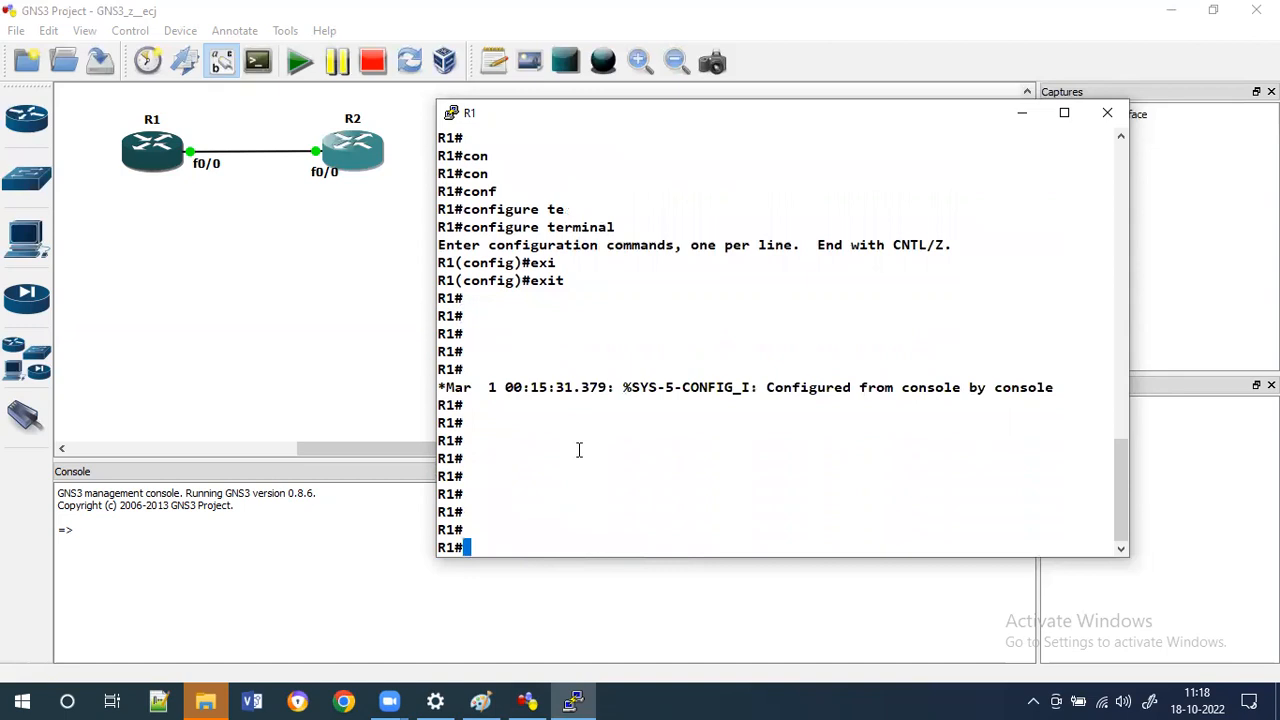
Enter 'conf terminal' with tab completion to reach global configuration mode again.
{"action": "type", "text": "conf t"}
{"action": "key", "text": "Tab"}
{"action": "key", "text": "Return"}
{"action": "key", "text": "Return"}
Set the router's hostname to ROUTER1 with the hostname command.
{"action": "type", "text": "ho"}
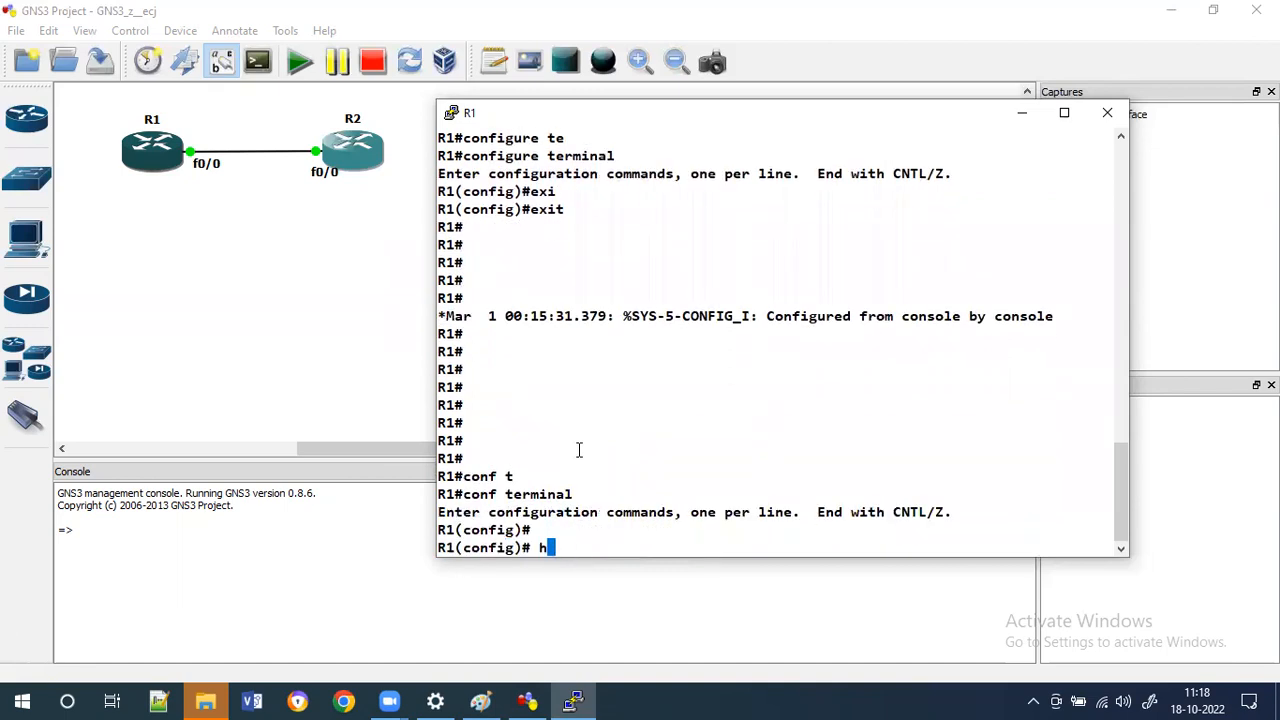
{"action": "key", "text": "Tab"}
{"action": "key", "text": "BackSpace"}
{"action": "key", "text": "BackSpace"}
{"action": "key", "text": "BackSpace"}
{"action": "key", "text": "BackSpace"}
{"action": "key", "text": "BackSpace"}
{"action": "key", "text": "BackSpace"}
{"action": "key", "text": "BackSpace"}
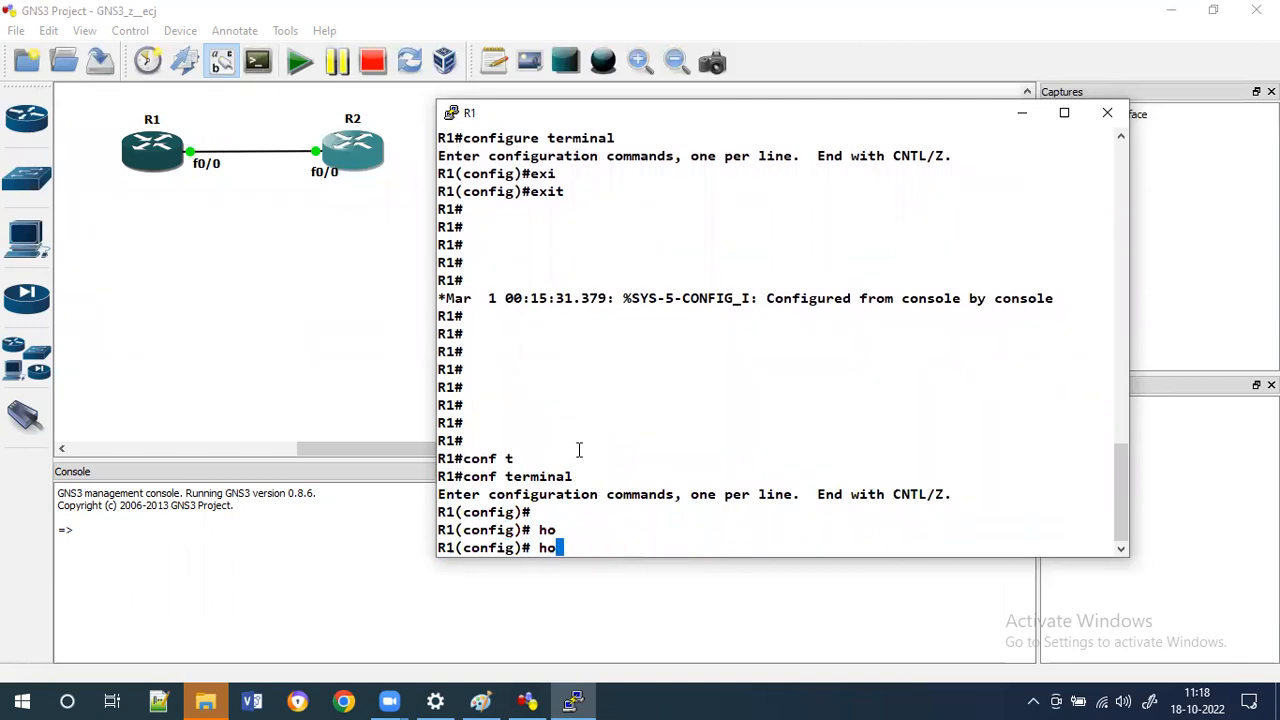
{"action": "key", "text": "Tab"}
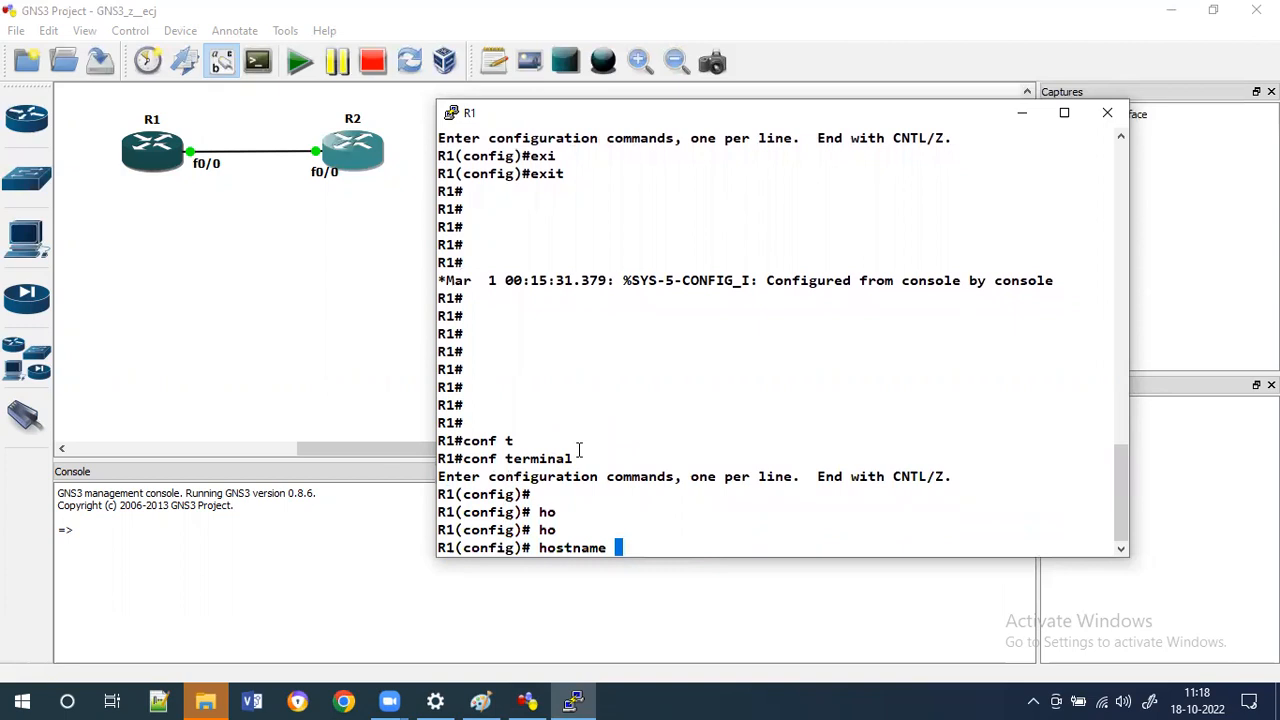
{"action": "type", "text": "ROUTER1"}
{"action": "key", "text": "Return"}
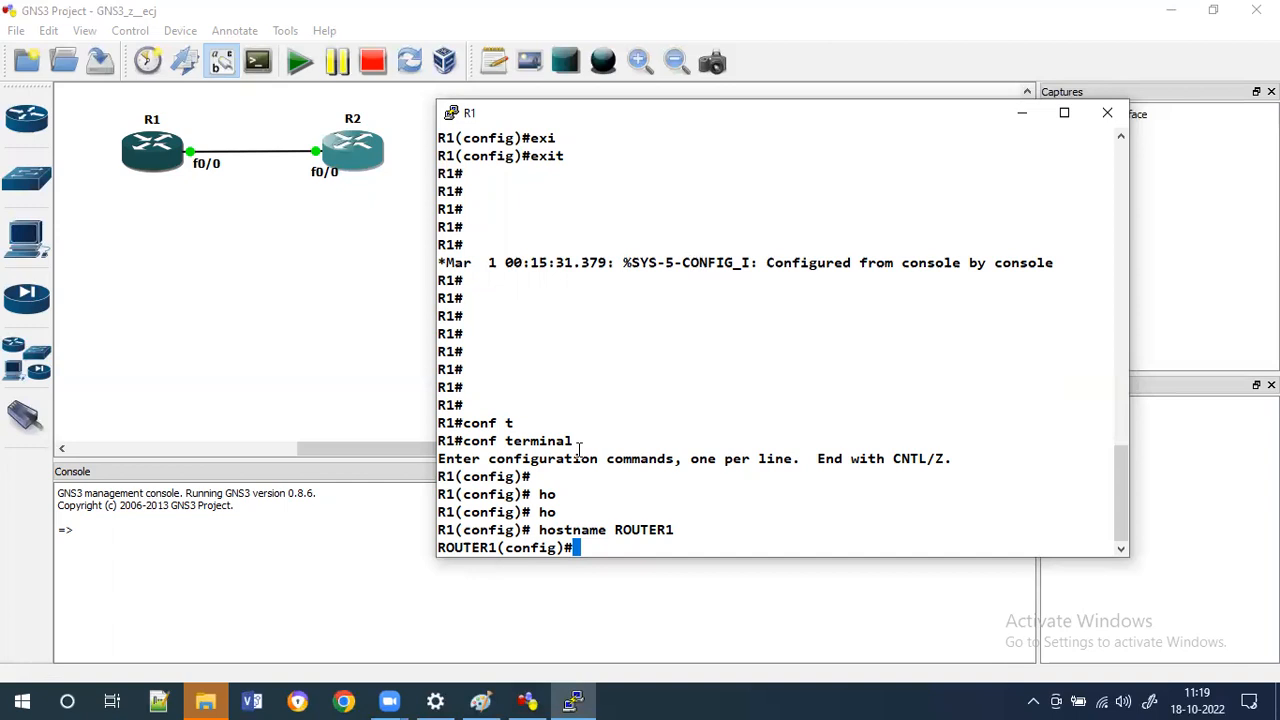
Exit global configuration mode back to the privileged prompt.
{"action": "type", "text": "EXI"}
{"action": "key", "text": "Tab"}
{"action": "key", "text": "BackSpace"}
{"action": "key", "text": "BackSpace"}
{"action": "key", "text": "BackSpace"}
{"action": "key", "text": "BackSpace"}
{"action": "key", "text": "BackSpace"}
{"action": "type", "text": "exi"}
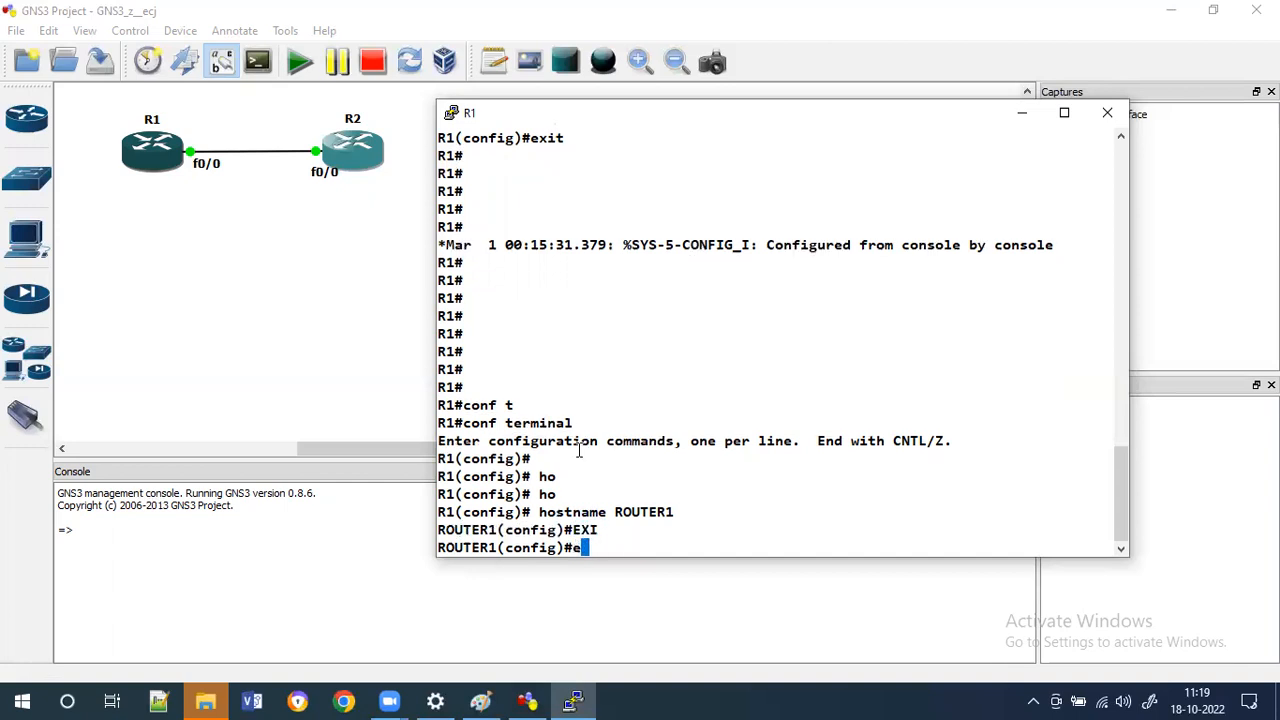
{"action": "key", "text": "Tab"}
{"action": "key", "text": "Return"}
{"action": "key", "text": "Return"}
{"action": "key", "text": "Return"}
{"action": "key", "text": "Return"}
{"action": "key", "text": "Return"}
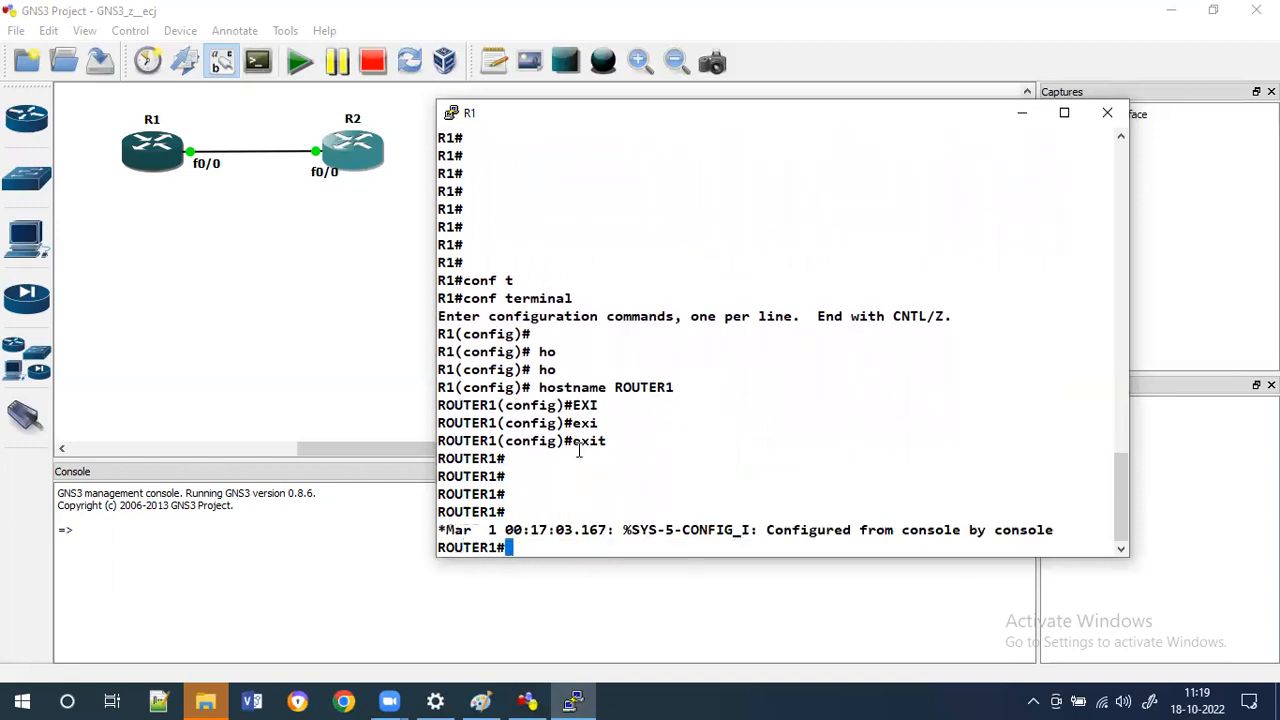
Save the configuration with 'copy running-config startup-config', accepting the default destination filename.
{"action": "type", "text": "cop"}
{"action": "key", "text": "Tab"}
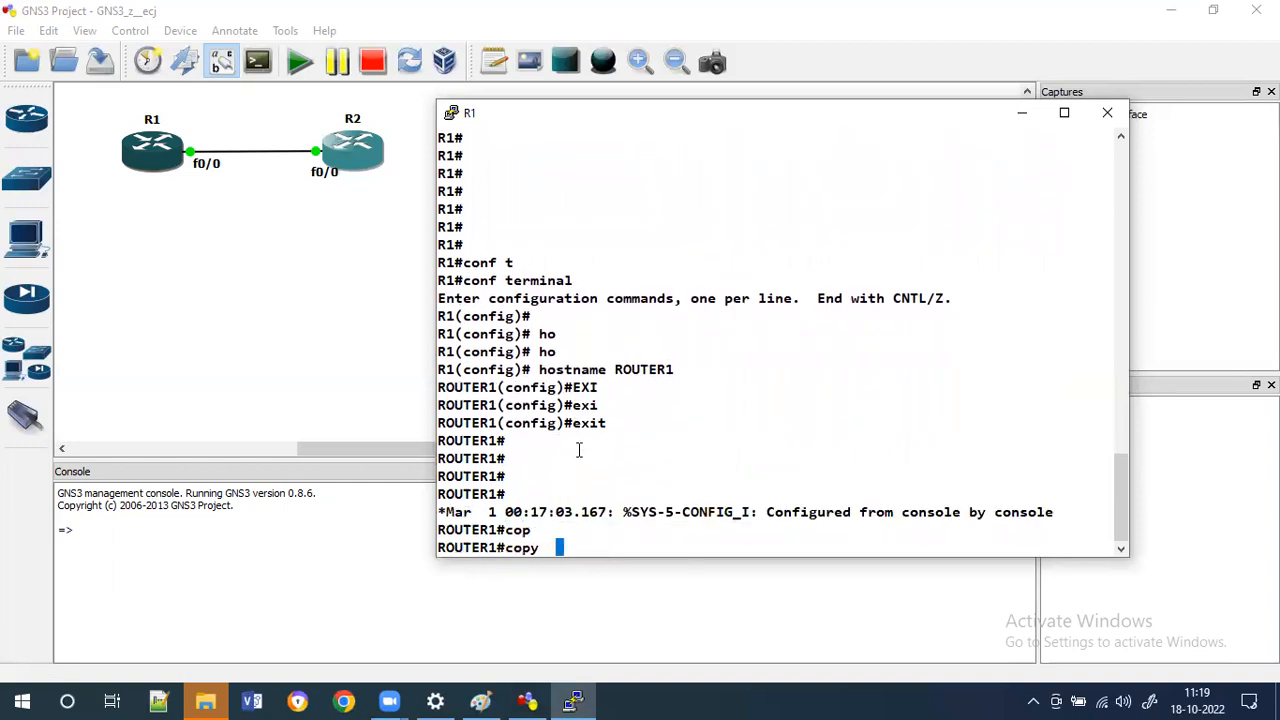
{"action": "type", "text": "ru"}
{"action": "key", "text": "Tab"}
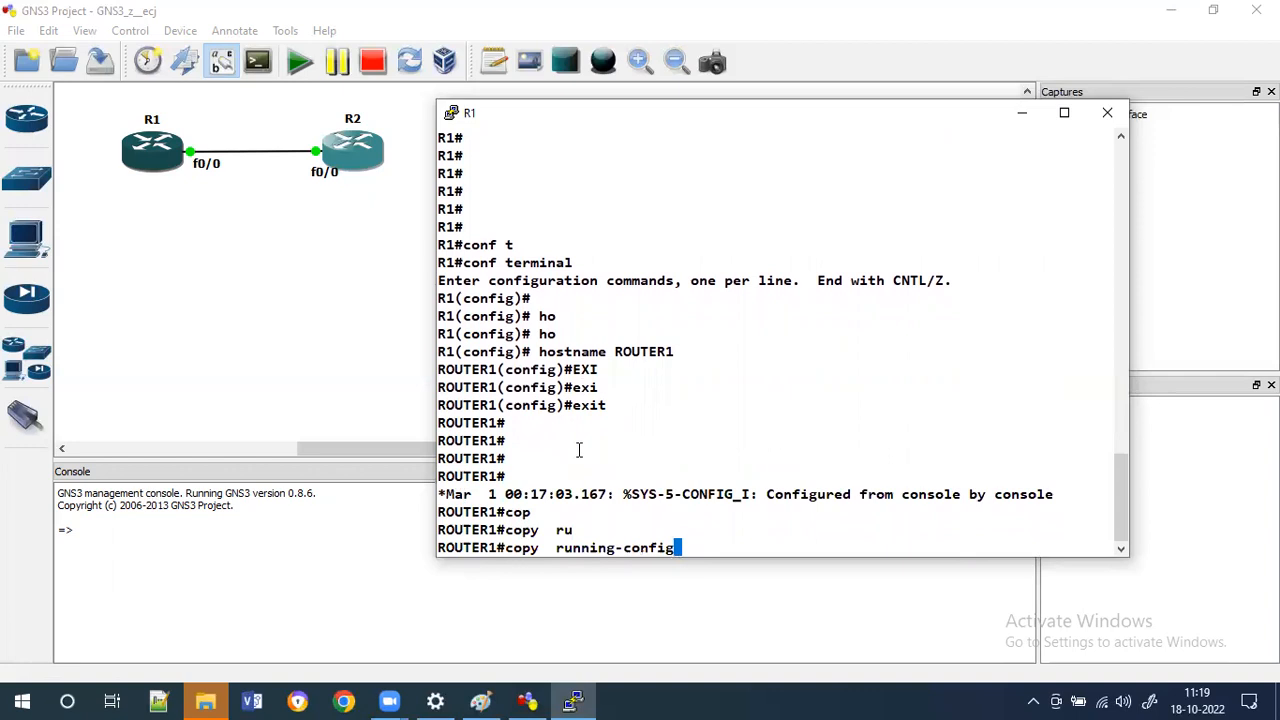
{"action": "type", "text": "st"}
{"action": "key", "text": "Tab"}
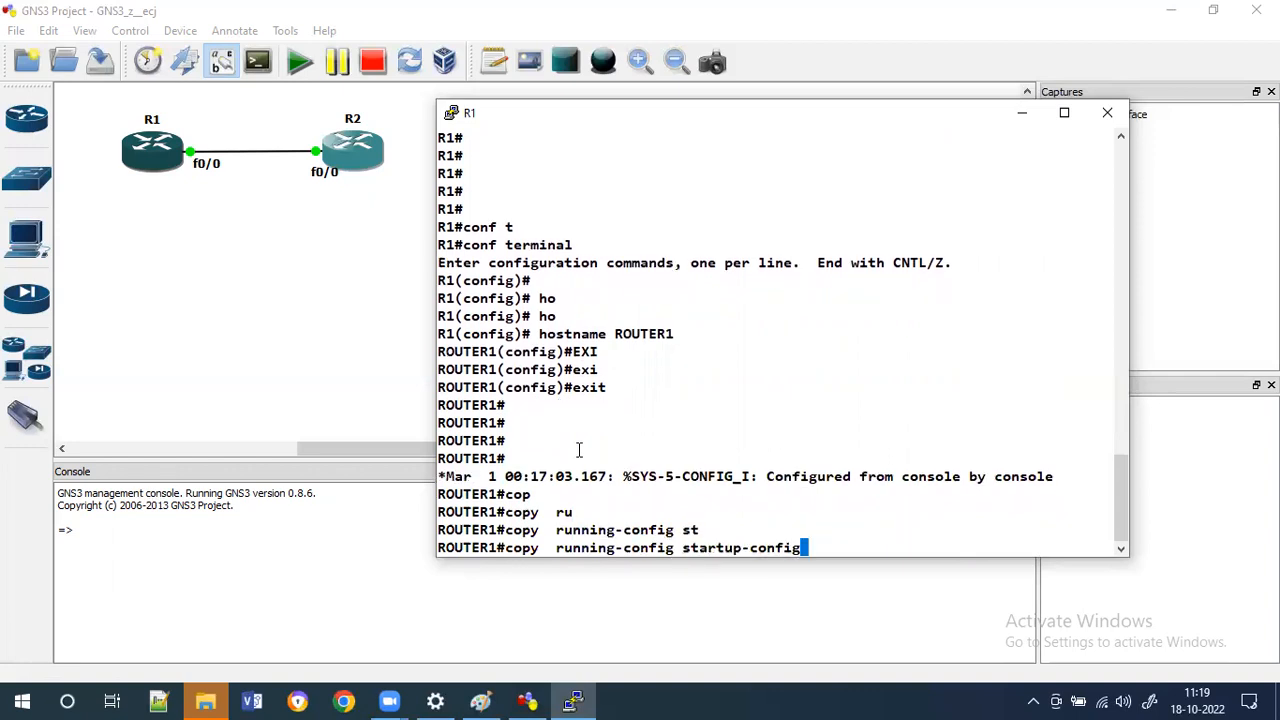
{"action": "key", "text": "Return"}
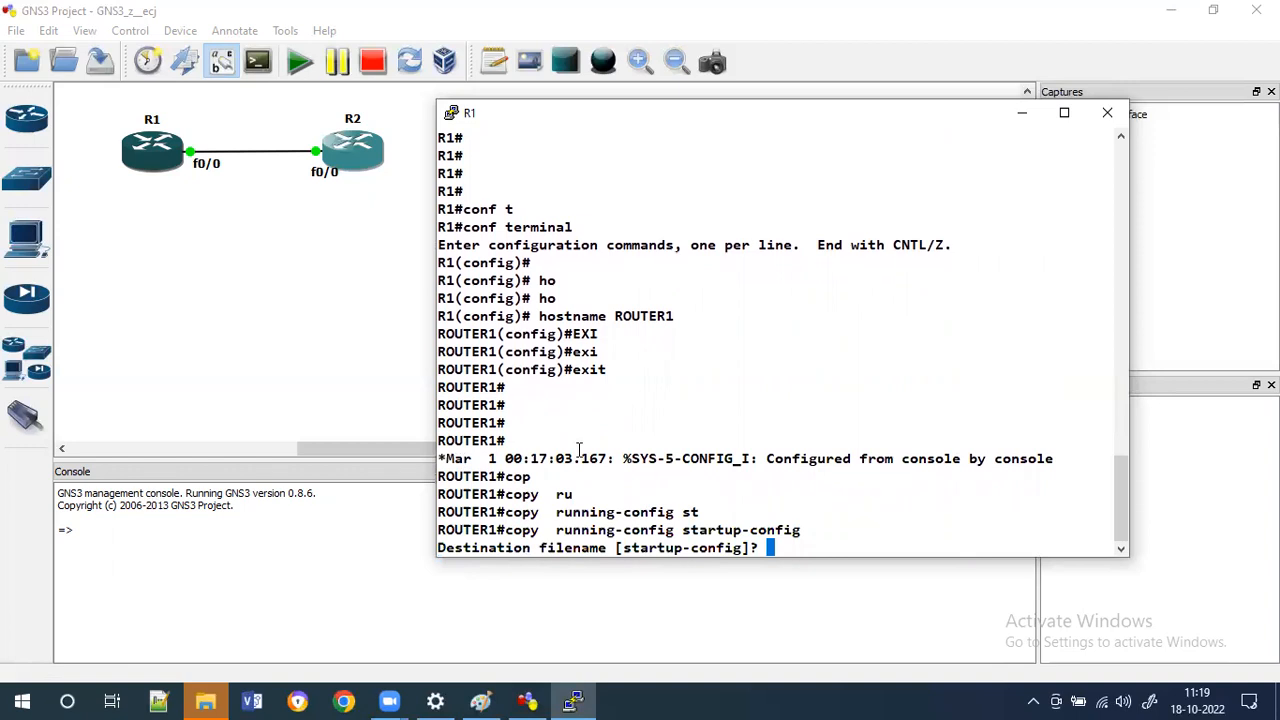
{"action": "key", "text": "Return"}
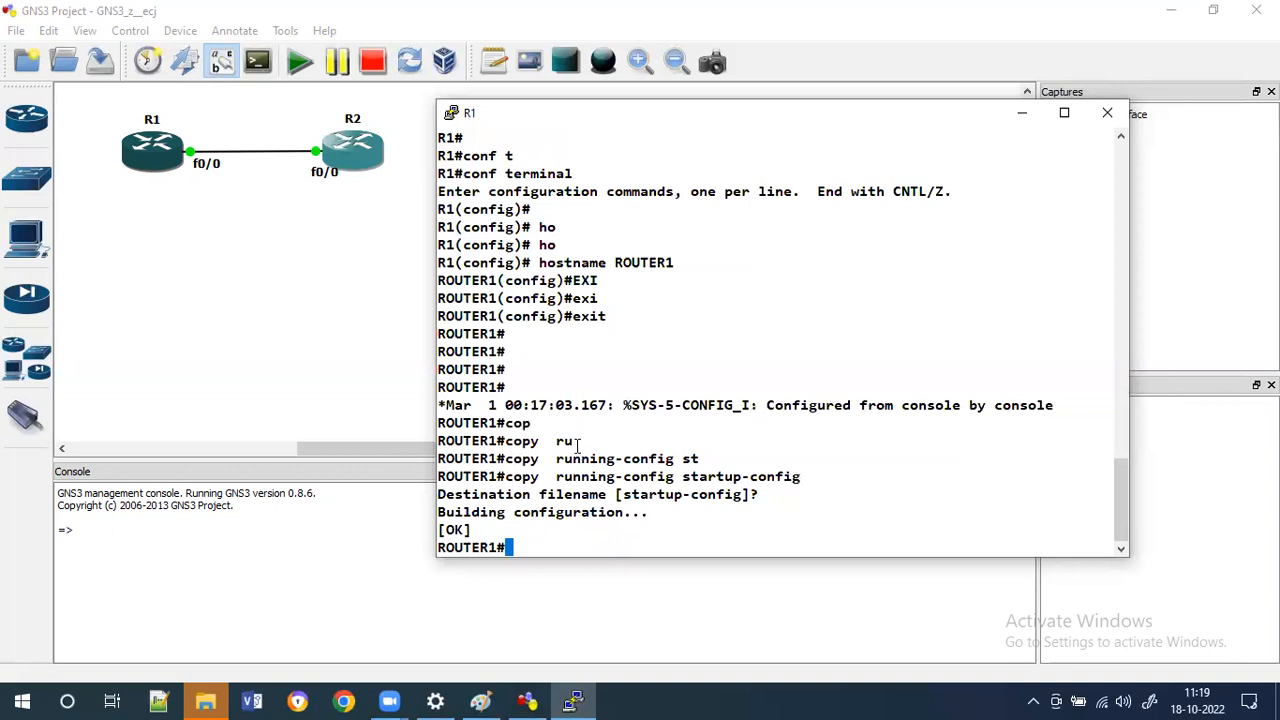
Close the R1 console window and restart router R1 by stopping and then starting it.
{"action": "left_click", "coordinate": [1107, 113]}
{"action": "right_click", "coordinate": [145, 172]}
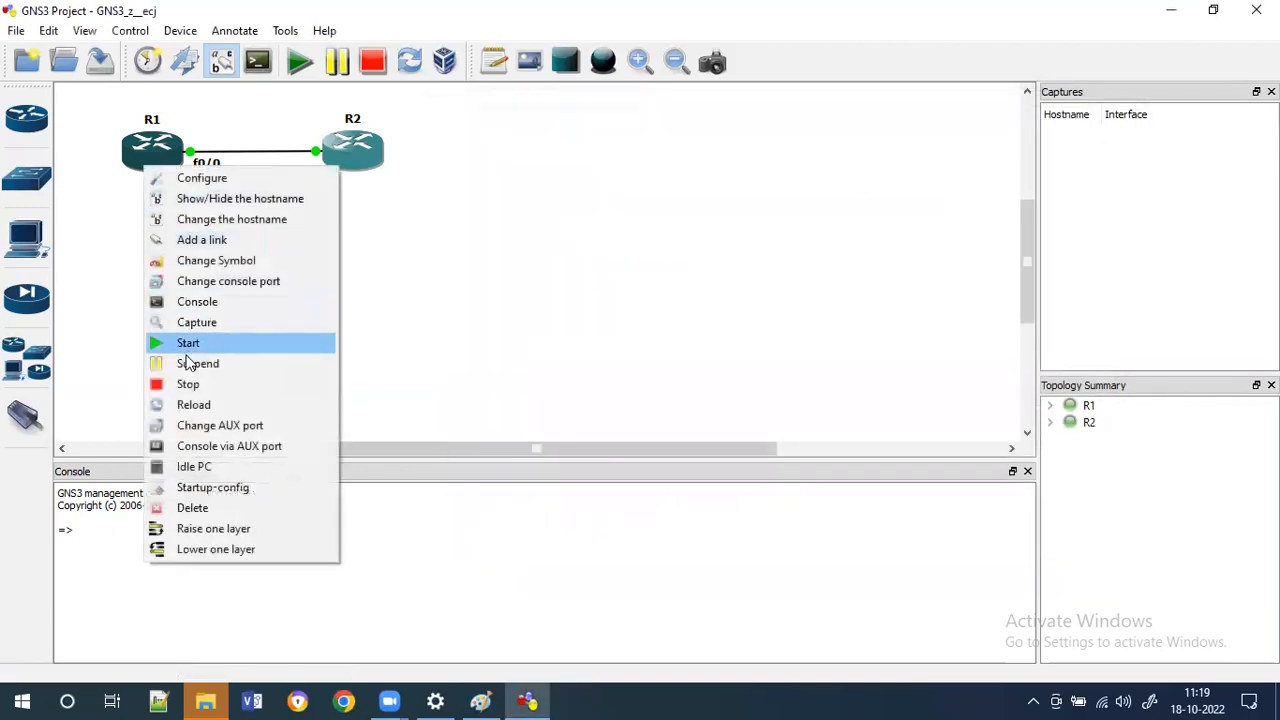
{"action": "left_click", "coordinate": [190, 385]}
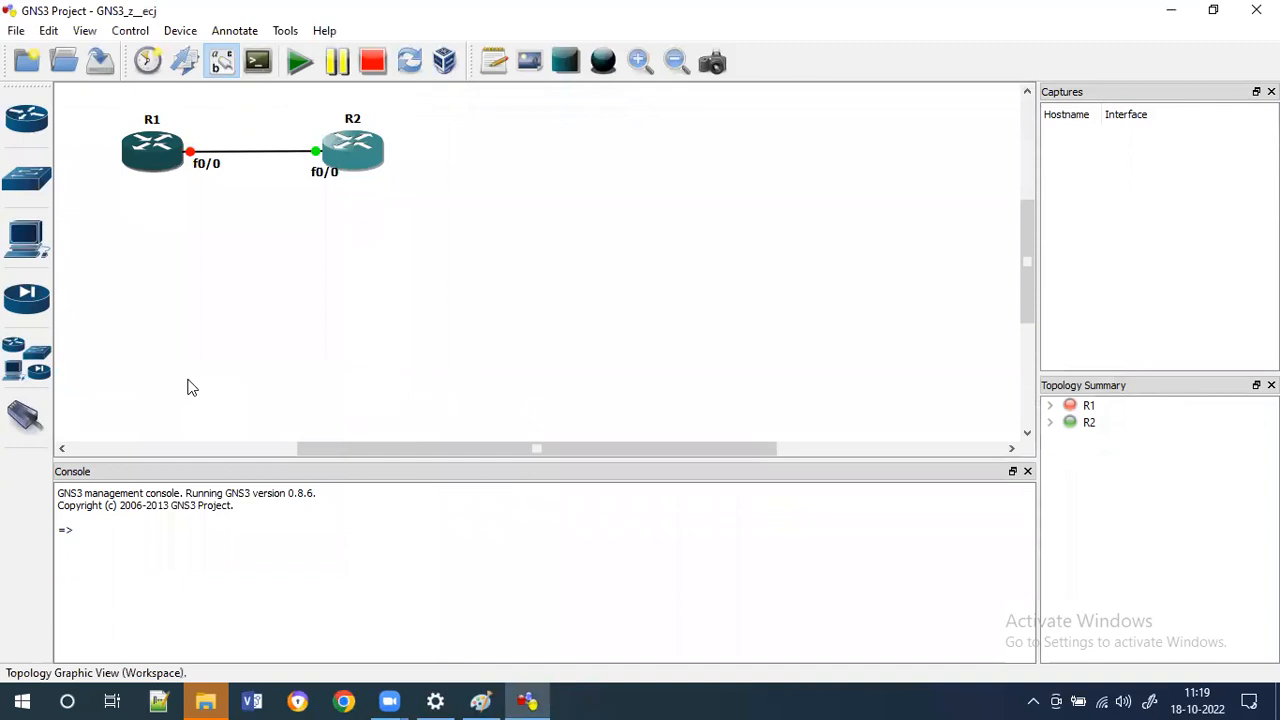
{"action": "right_click", "coordinate": [137, 170]}
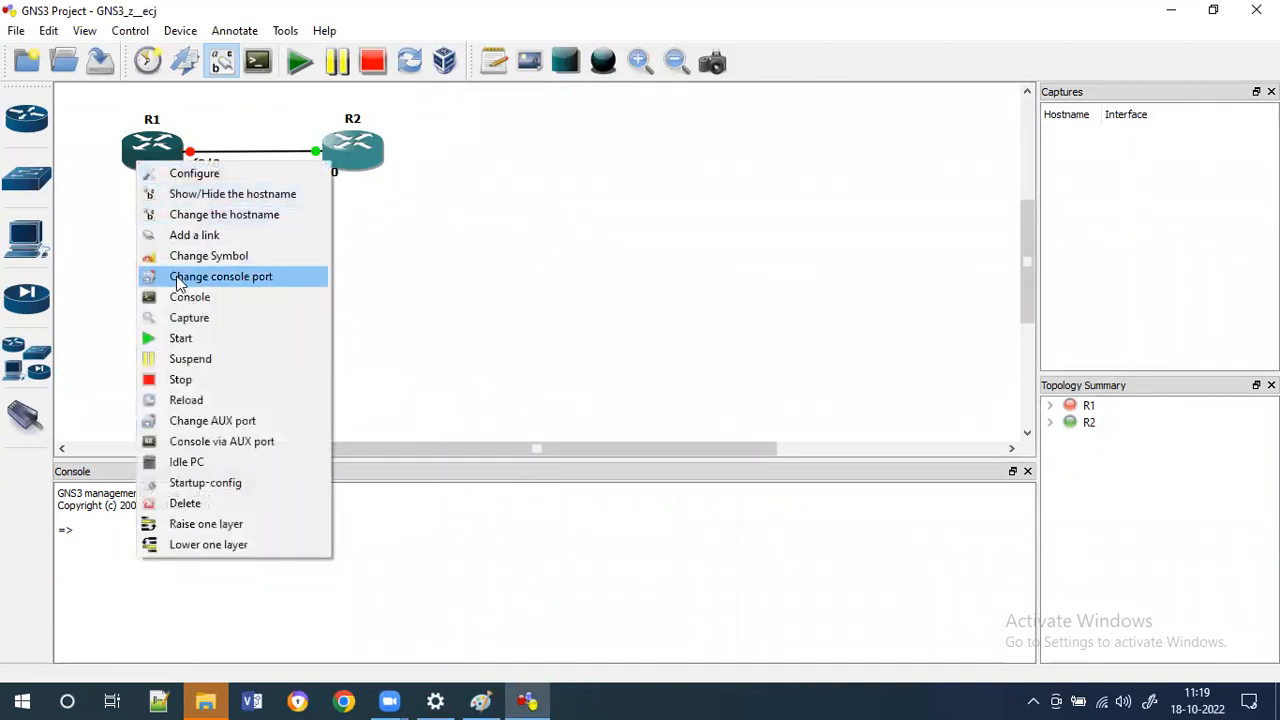
{"action": "left_click", "coordinate": [180, 338]}
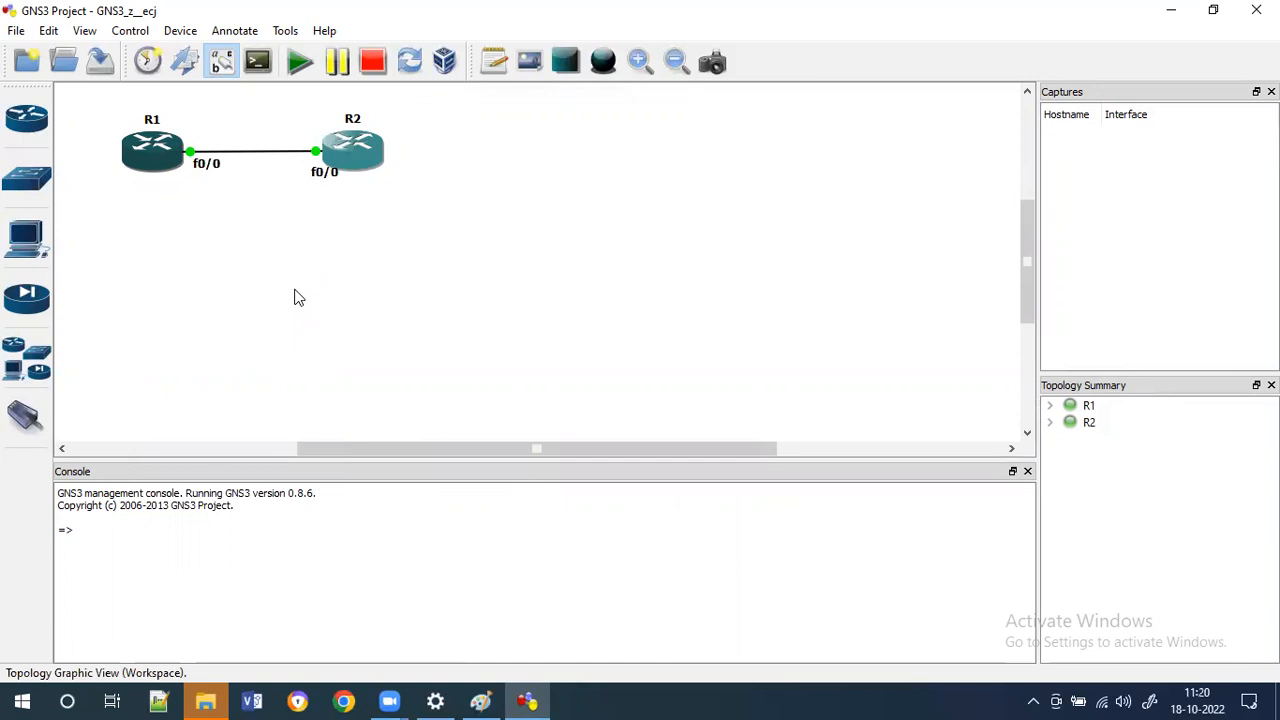
Open R1's console again, reposition the window and press Return to get the ROUTER1 prompt.
{"action": "right_click", "coordinate": [151, 150]}
{"action": "left_click", "coordinate": [205, 287]}
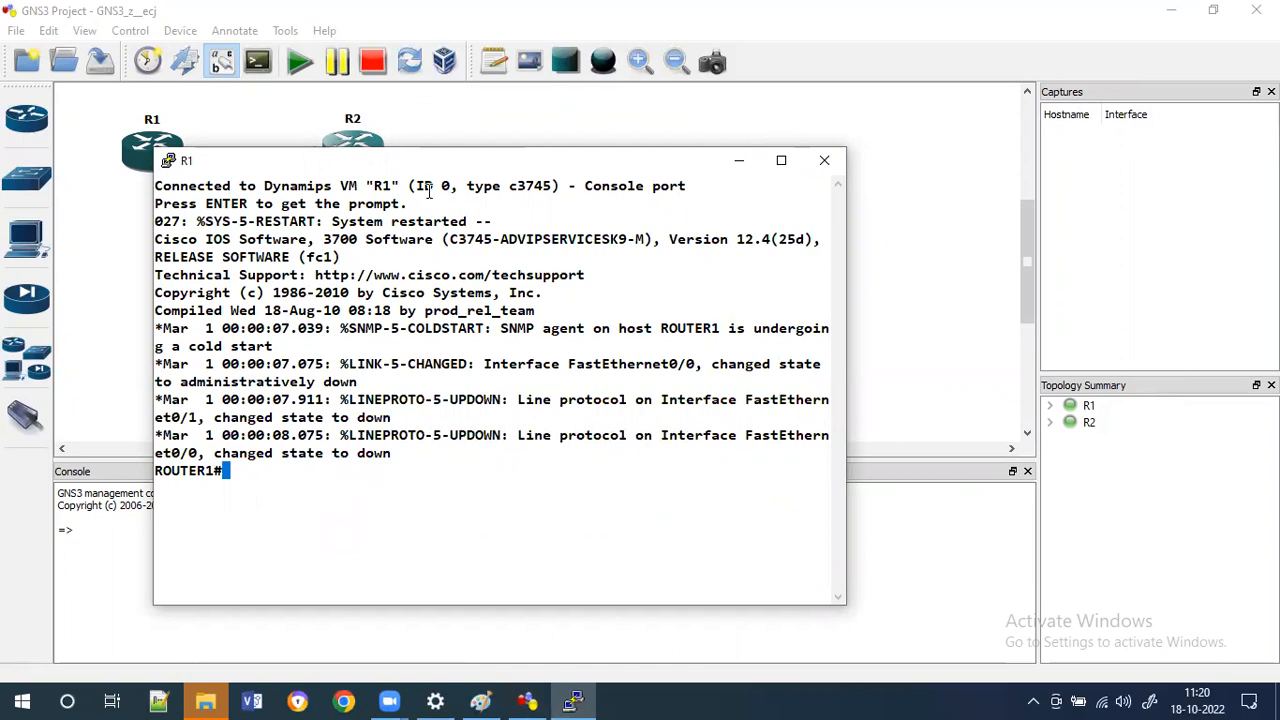
{"action": "left_click_drag", "start_coordinate": [539, 178], "coordinate": [857, 158]}
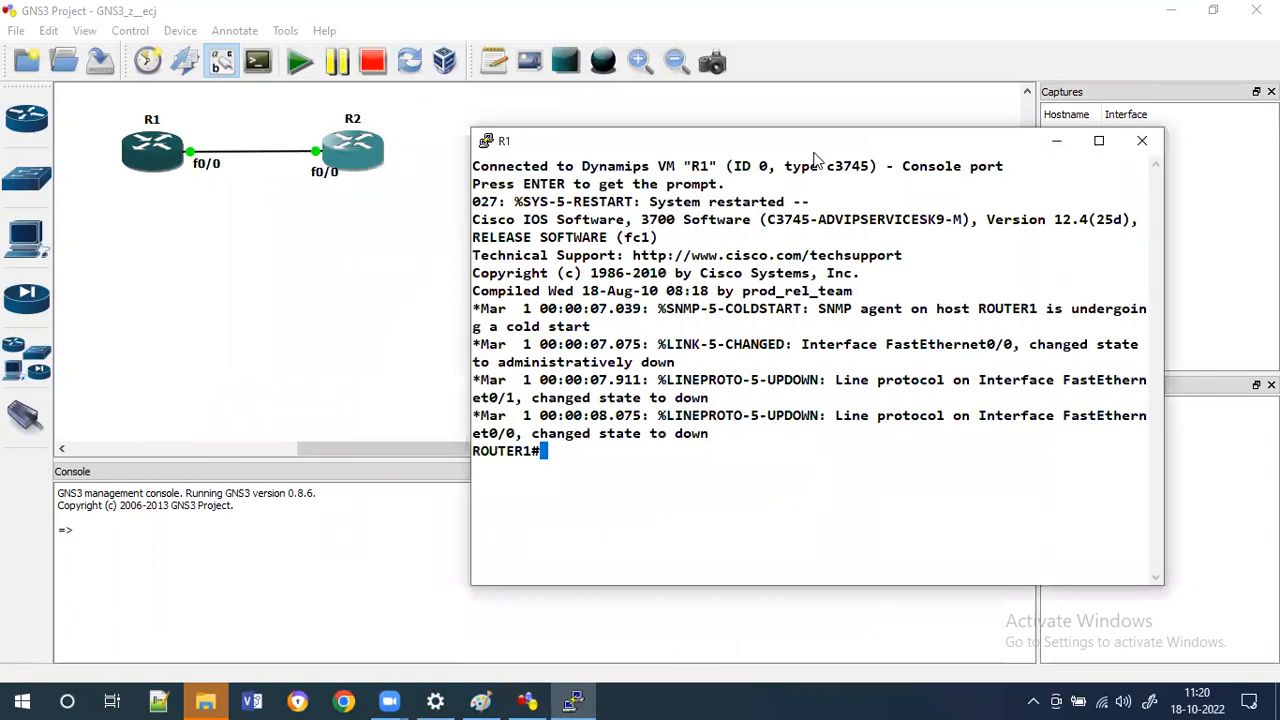
{"action": "key", "text": "Return"}
{"action": "key", "text": "Return"}
{"action": "key", "text": "Return"}
{"action": "key", "text": "Return"}
{"action": "key", "text": "Return"}
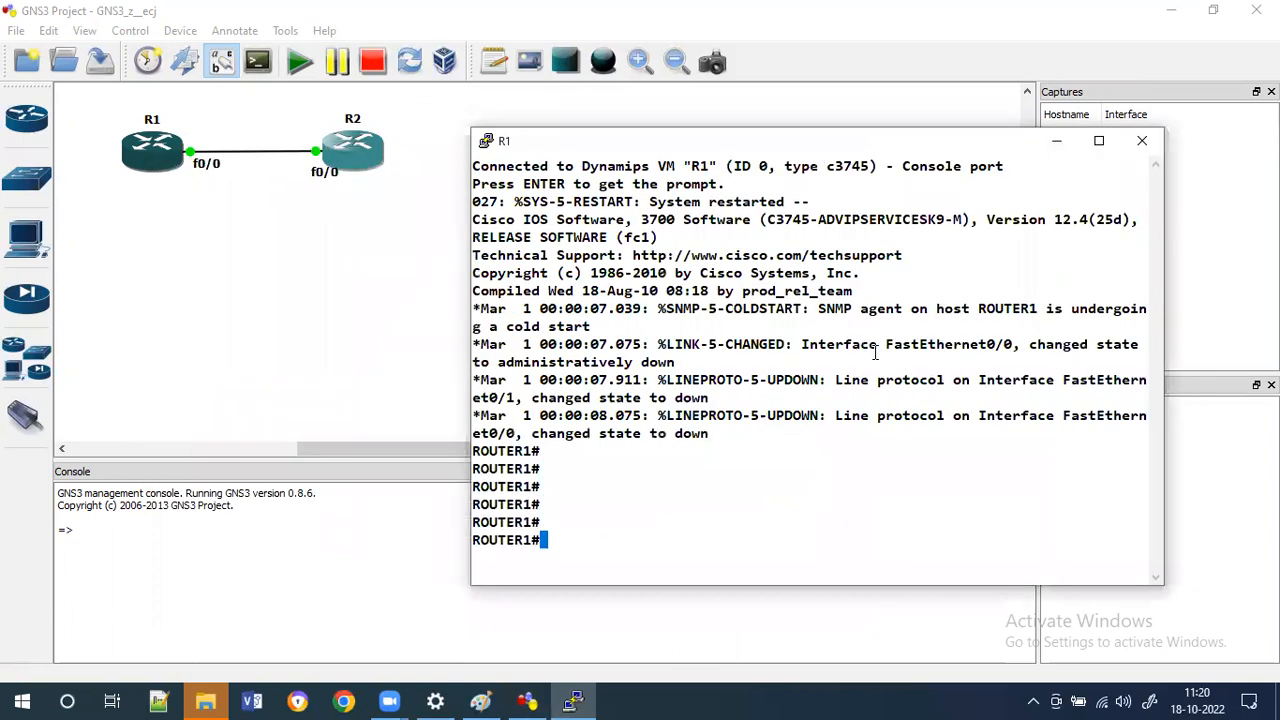
{"action": "left_click", "coordinate": [1098, 140]}
{"action": "left_click", "coordinate": [1212, 14]}
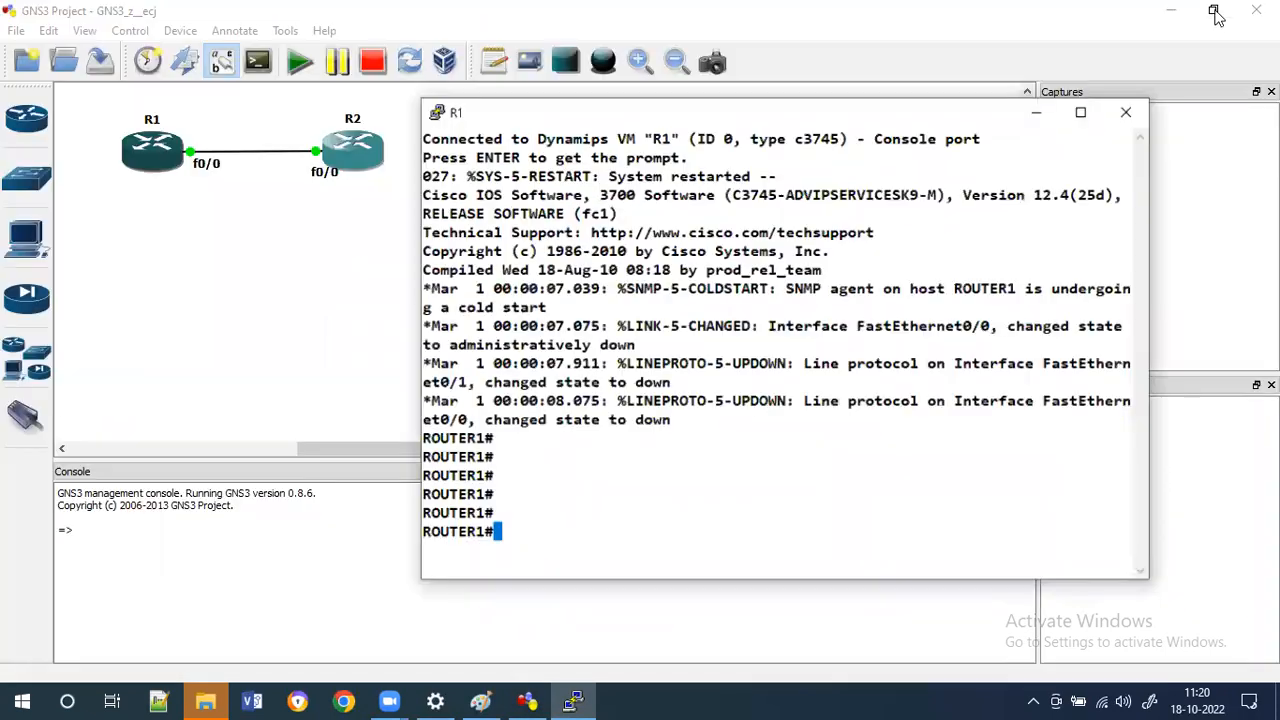
{"action": "left_click_drag", "start_coordinate": [875, 140], "coordinate": [868, 94]}
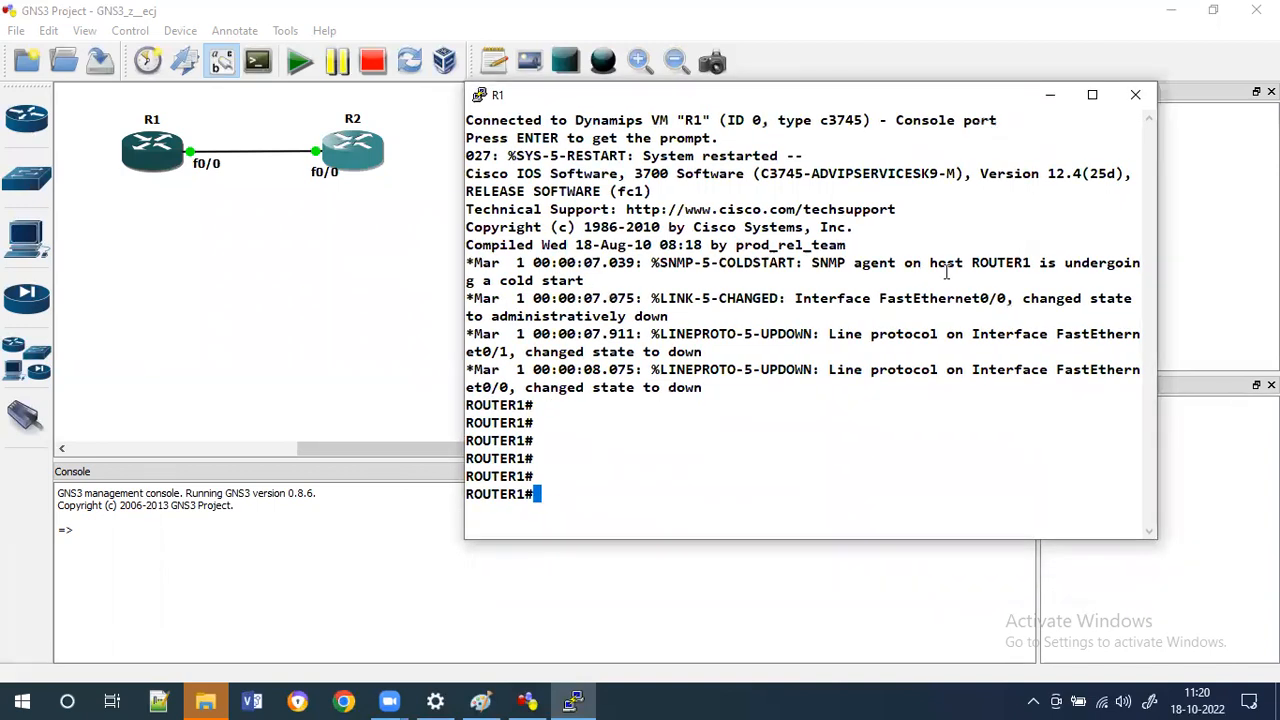
Run 'sh ip int brief' to list R1's interfaces.
{"action": "key", "text": "Return"}
{"action": "key", "text": "Return"}
{"action": "key", "text": "Return"}
{"action": "type", "text": "s"}
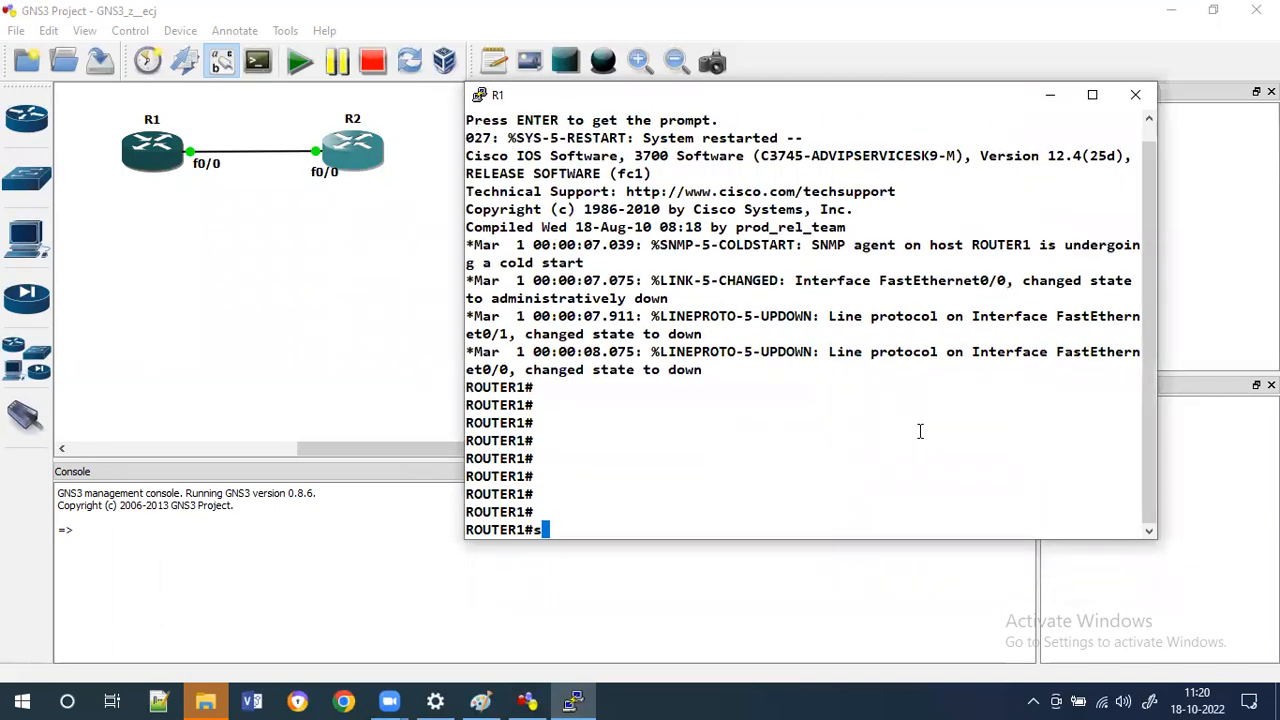
{"action": "type", "text": "h ip int br"}
{"action": "key", "text": "Tab"}
{"action": "key", "text": "Return"}
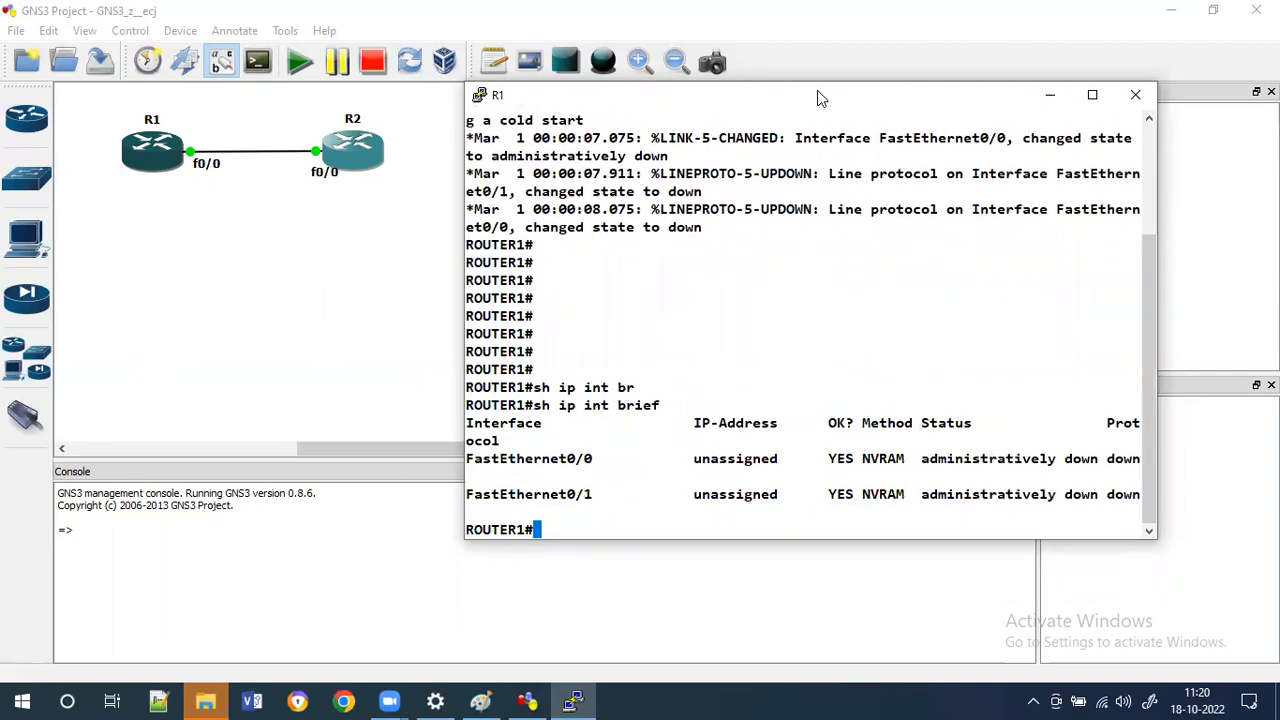
Move and enlarge the console window, then rerun the previous interface brief command.
{"action": "left_click_drag", "start_coordinate": [817, 90], "coordinate": [745, 75]}
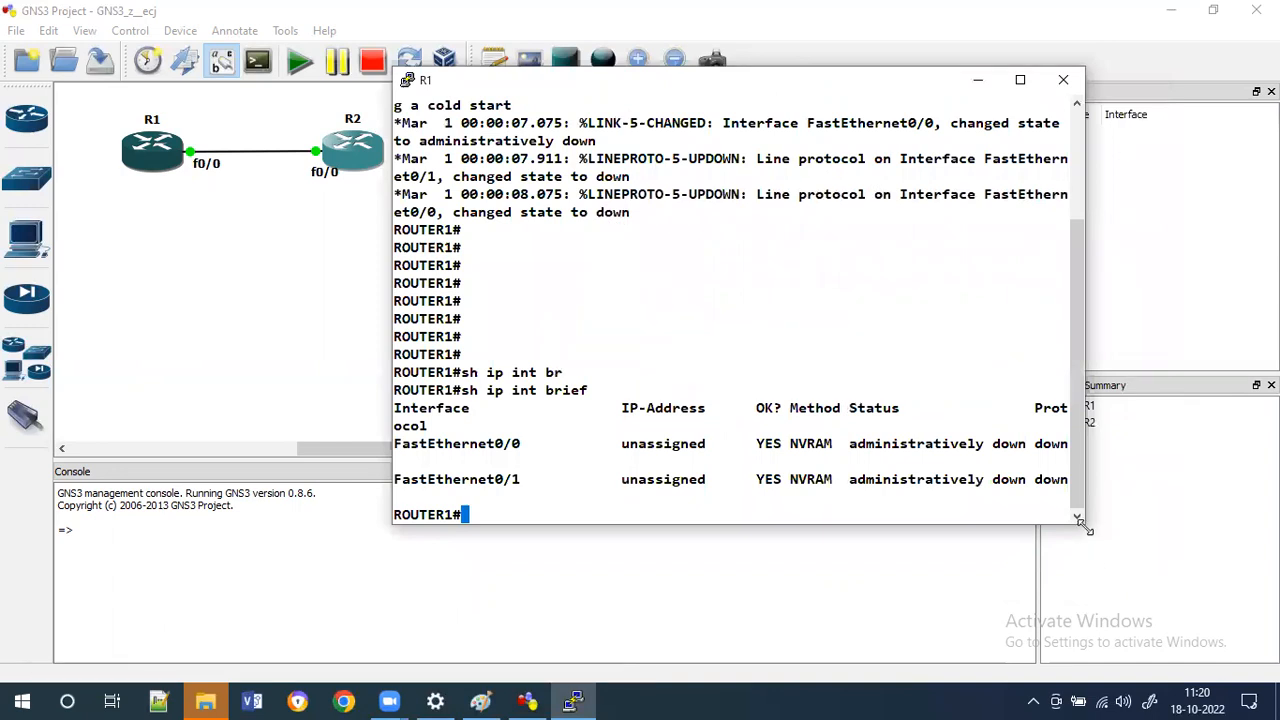
{"action": "left_click_drag", "start_coordinate": [1084, 522], "coordinate": [1226, 576]}
{"action": "key", "text": "Up"}
{"action": "key", "text": "Return"}
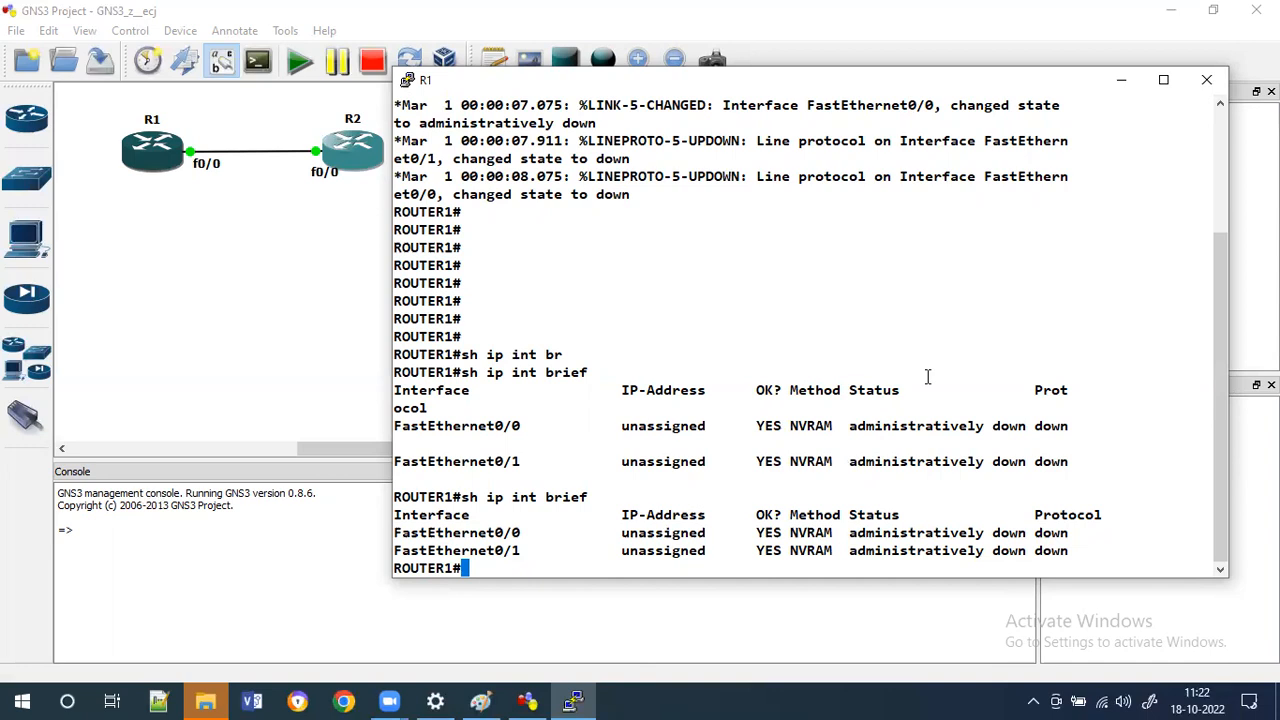
Enter 'conf terminal' with tab completion to reach global configuration mode on ROUTER1.
{"action": "type", "text": "conf t"}
{"action": "key", "text": "Tab"}
{"action": "key", "text": "Return"}
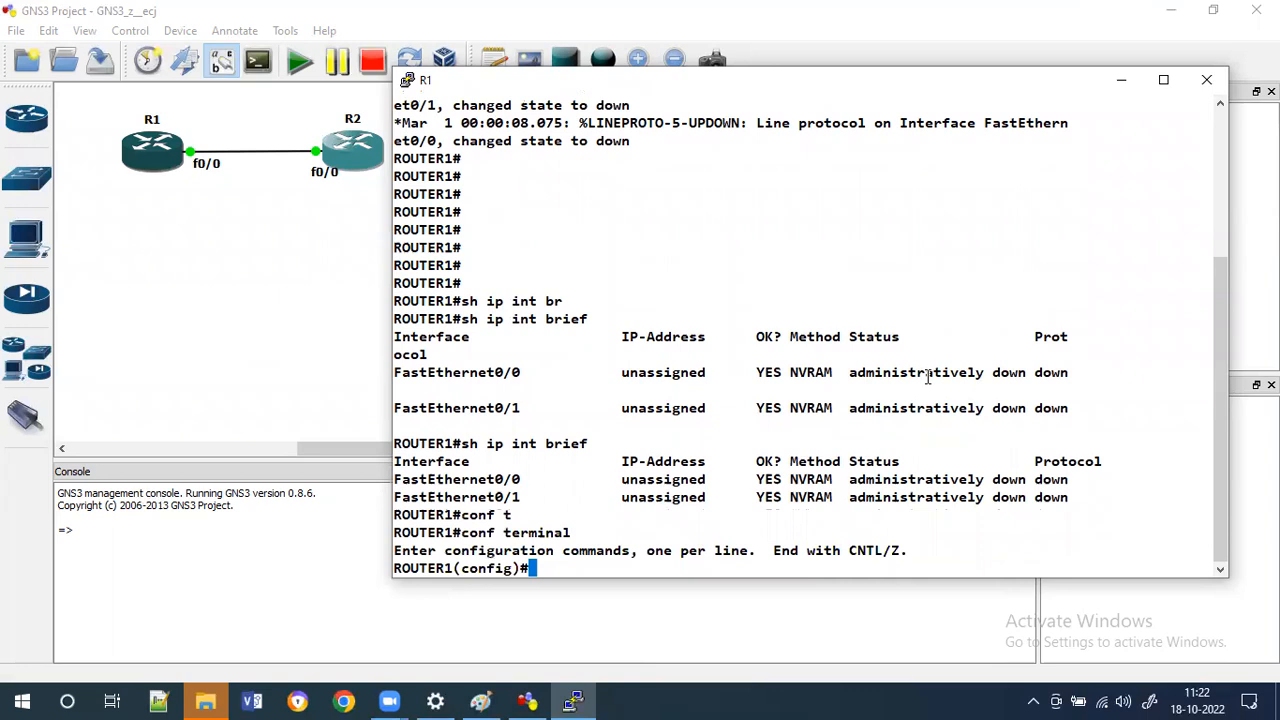
From global configuration, enter interface configuration for FastEthernet0/0 using tab completion.
{"action": "type", "text": "int"}
{"action": "key", "text": "Tab"}
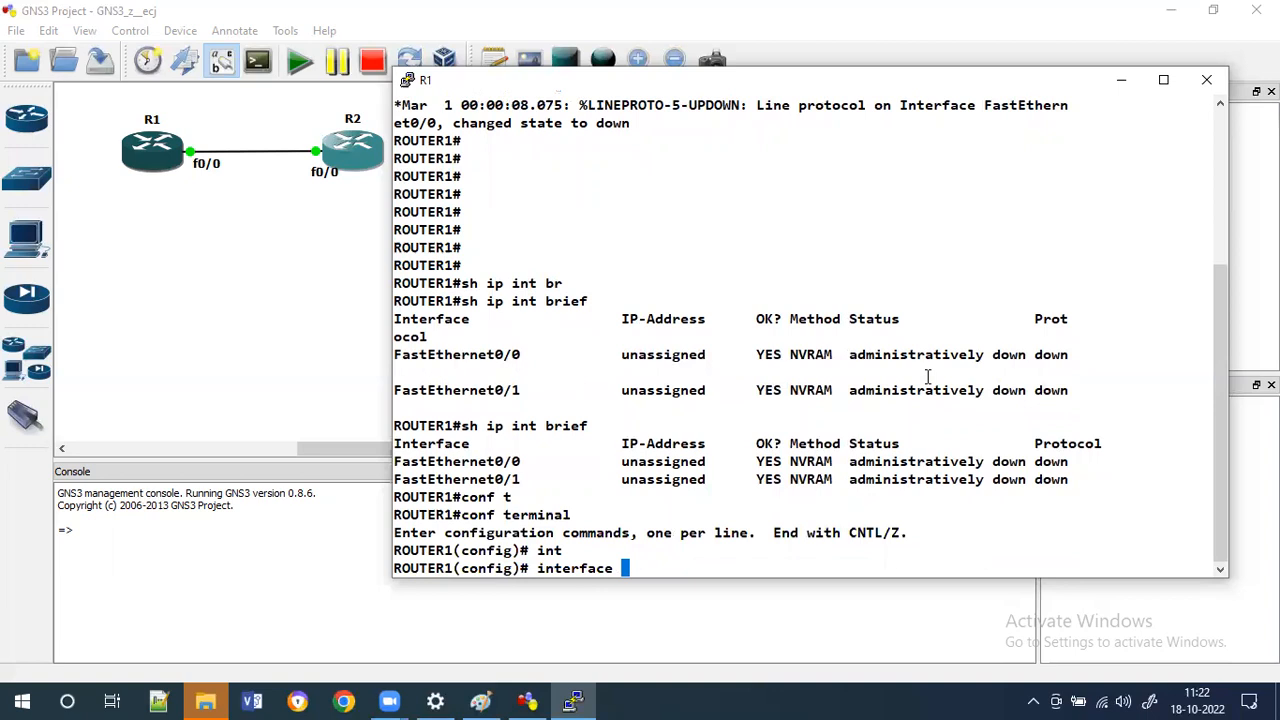
{"action": "type", "text": "f"}
{"action": "key", "text": "Tab"}
{"action": "key", "text": "BackSpace"}
{"action": "type", "text": "0/0"}
{"action": "key", "text": "Return"}
Set the interface to obtain its IP address via 'ip address dhcp'.
{"action": "type", "text": "ip add"}
{"action": "key", "text": "Tab"}
{"action": "type", "text": "d"}
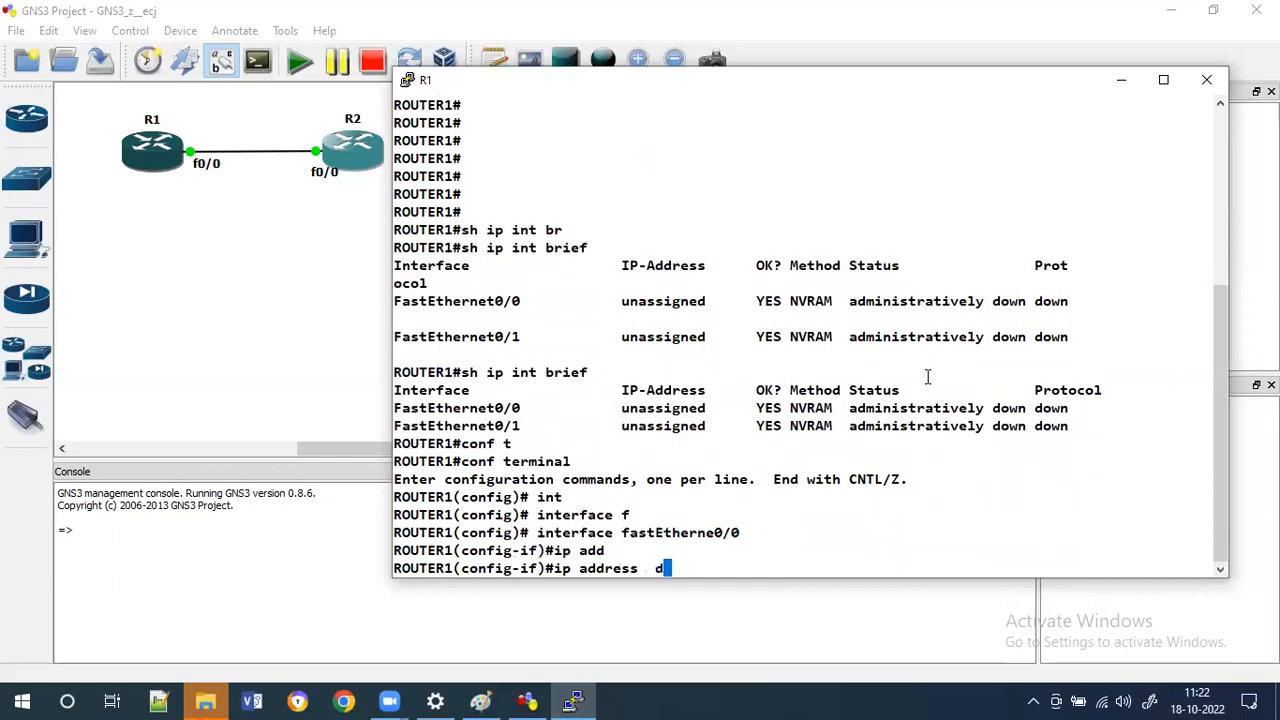
{"action": "type", "text": "hcp"}
{"action": "key", "text": "Tab"}
{"action": "key", "text": "Return"}
Enable FastEthernet0/0 with the 'no shutdown' command.
{"action": "type", "text": "no "}
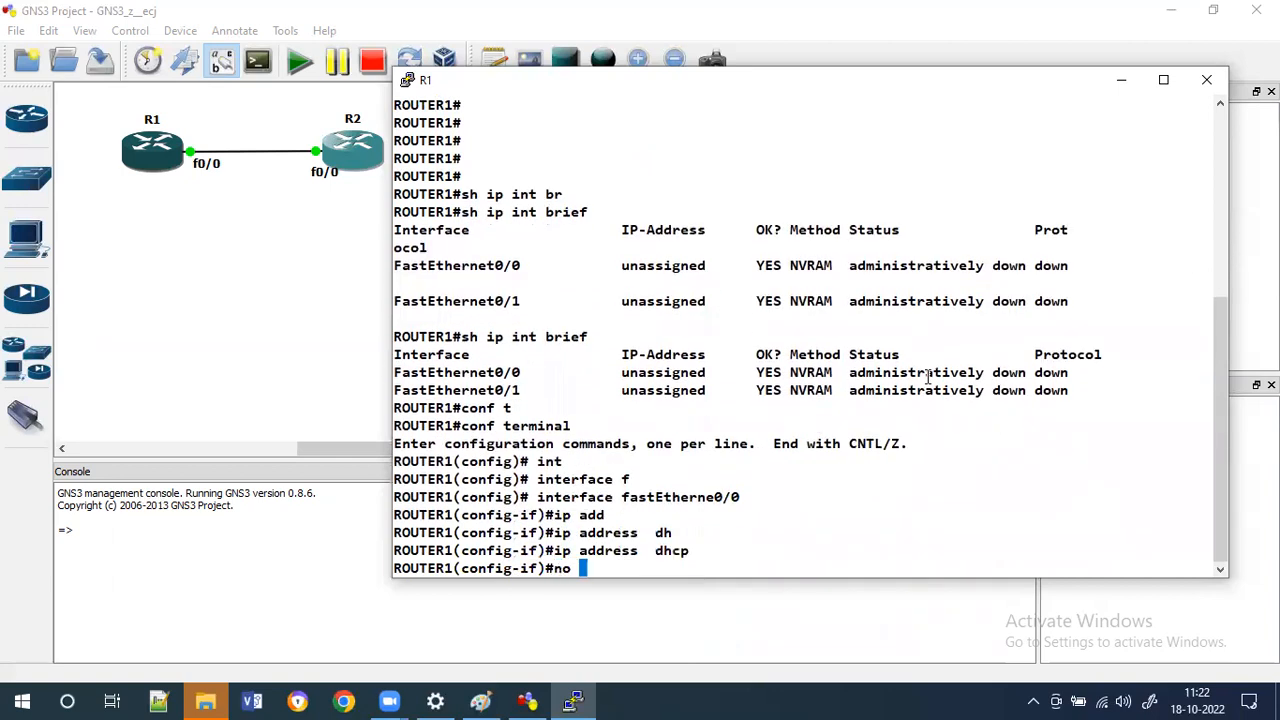
{"action": "type", "text": "dh"}
{"action": "key", "text": "Tab"}
{"action": "key", "text": "BackSpace"}
{"action": "key", "text": "BackSpace"}
{"action": "key", "text": "BackSpace"}
{"action": "type", "text": "dh"}
{"action": "key", "text": "BackSpace"}
{"action": "key", "text": "BackSpace"}
{"action": "type", "text": "dh"}
{"action": "key", "text": "BackSpace"}
{"action": "key", "text": "BackSpace"}
{"action": "type", "text": "dh"}
{"action": "key", "text": "BackSpace"}
{"action": "key", "text": "BackSpace"}
{"action": "type", "text": "shutdown"}
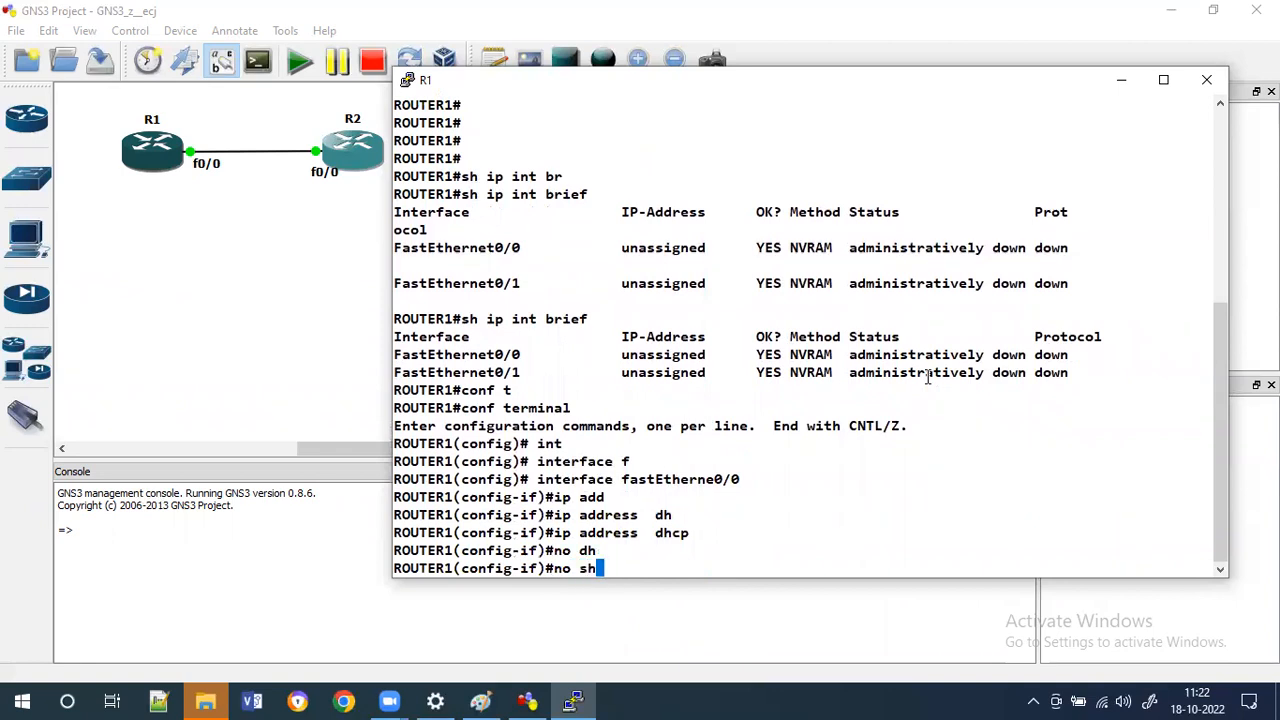
{"action": "key", "text": "Tab"}
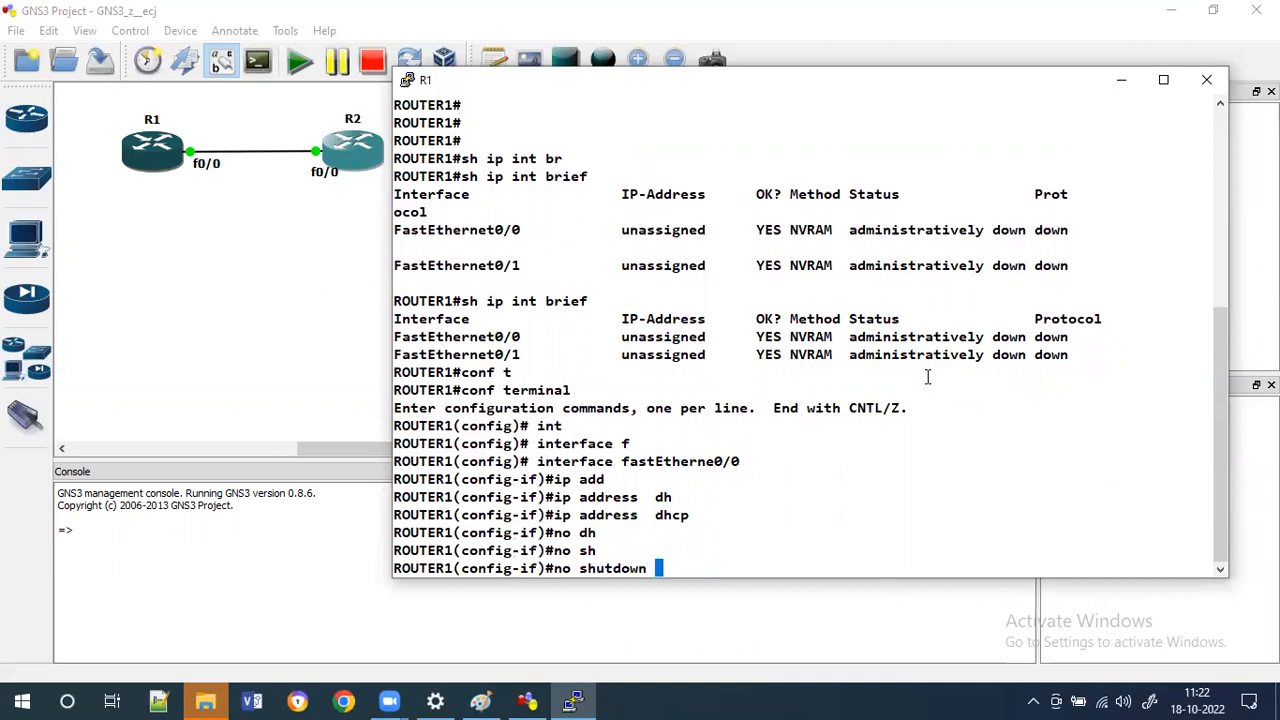
{"action": "key", "text": "Return"}
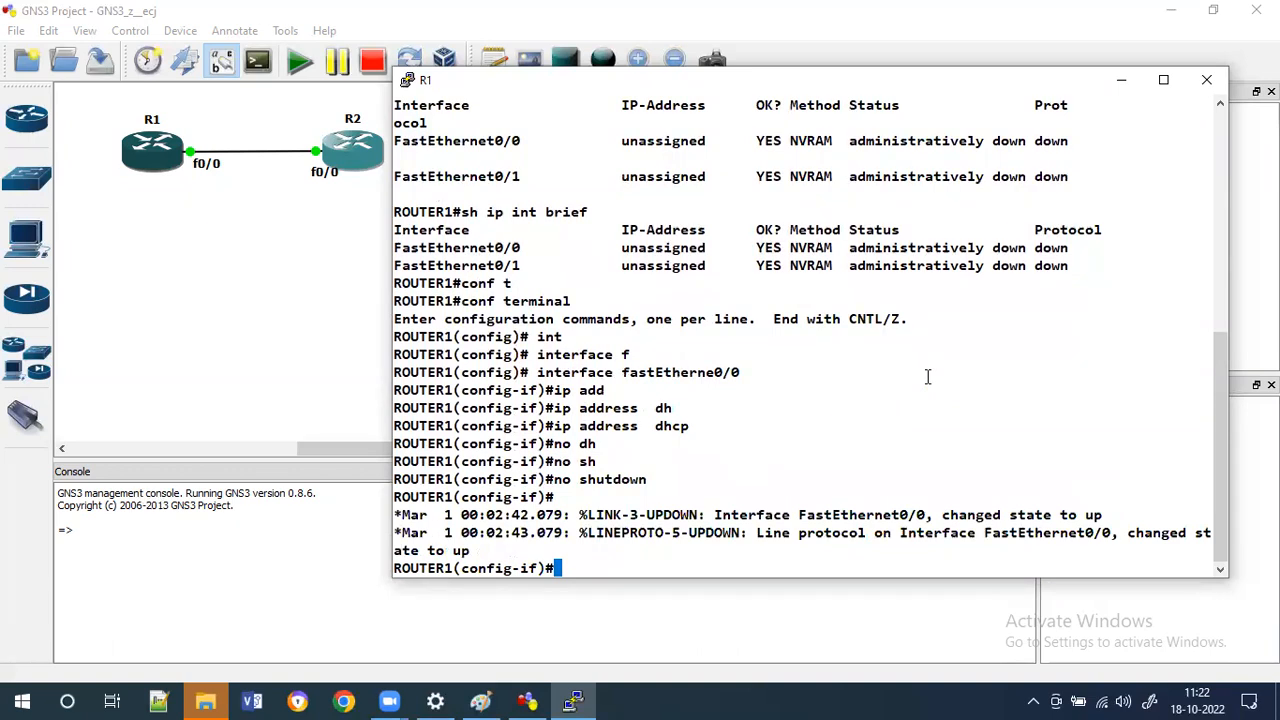
Exit interface and global configuration modes back to privileged EXEC on ROUTER1.
{"action": "type", "text": "exit"}
{"action": "key", "text": "Tab"}
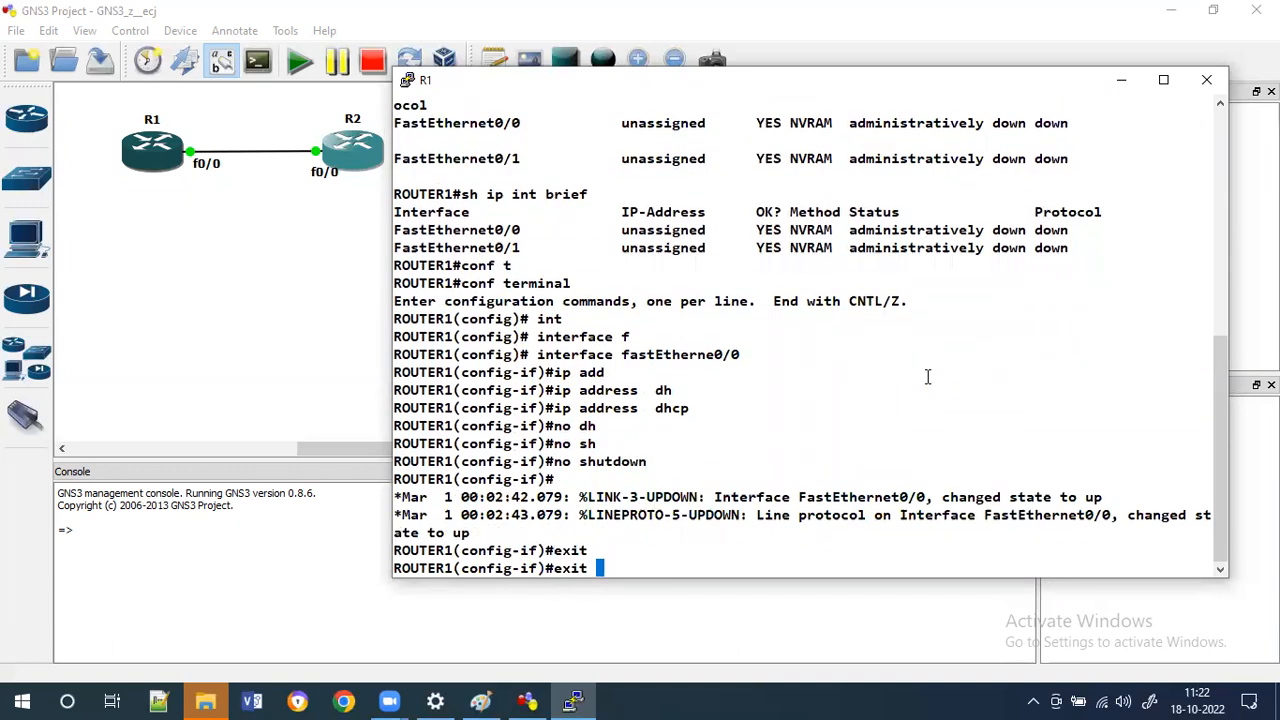
{"action": "key", "text": "Return"}
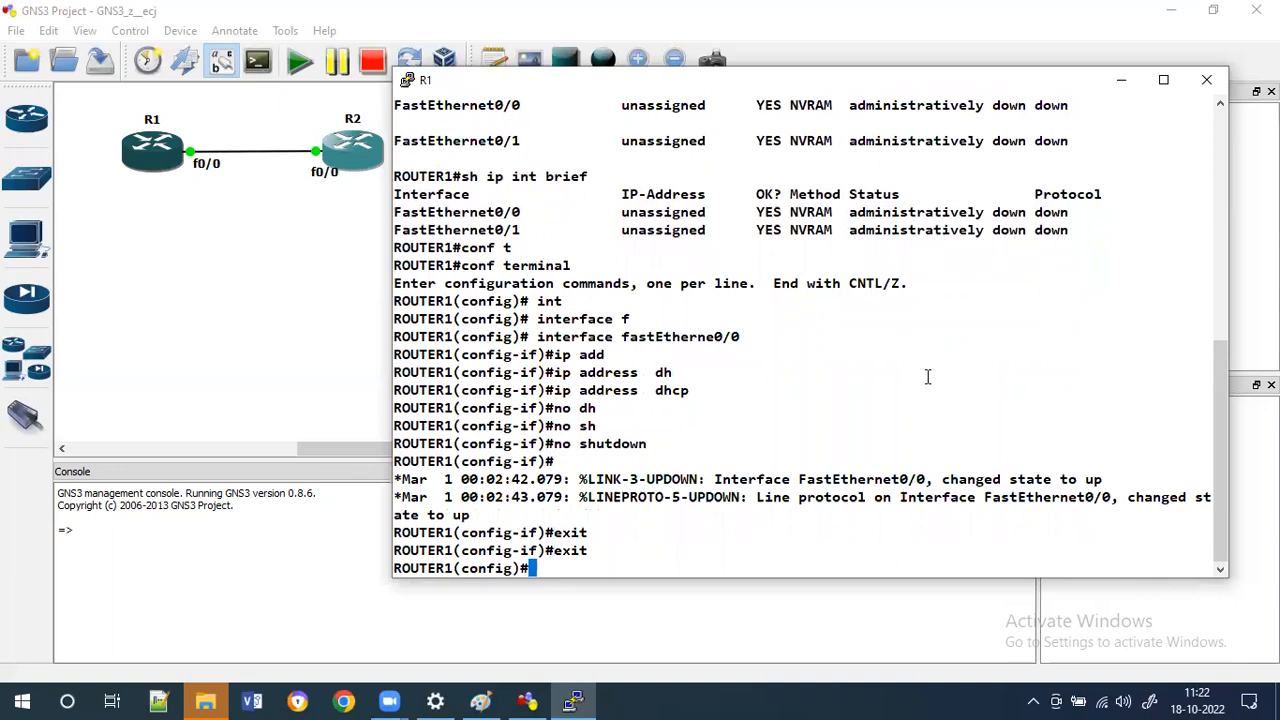
{"action": "type", "text": "exi"}
{"action": "key", "text": "Tab"}
{"action": "key", "text": "Return"}
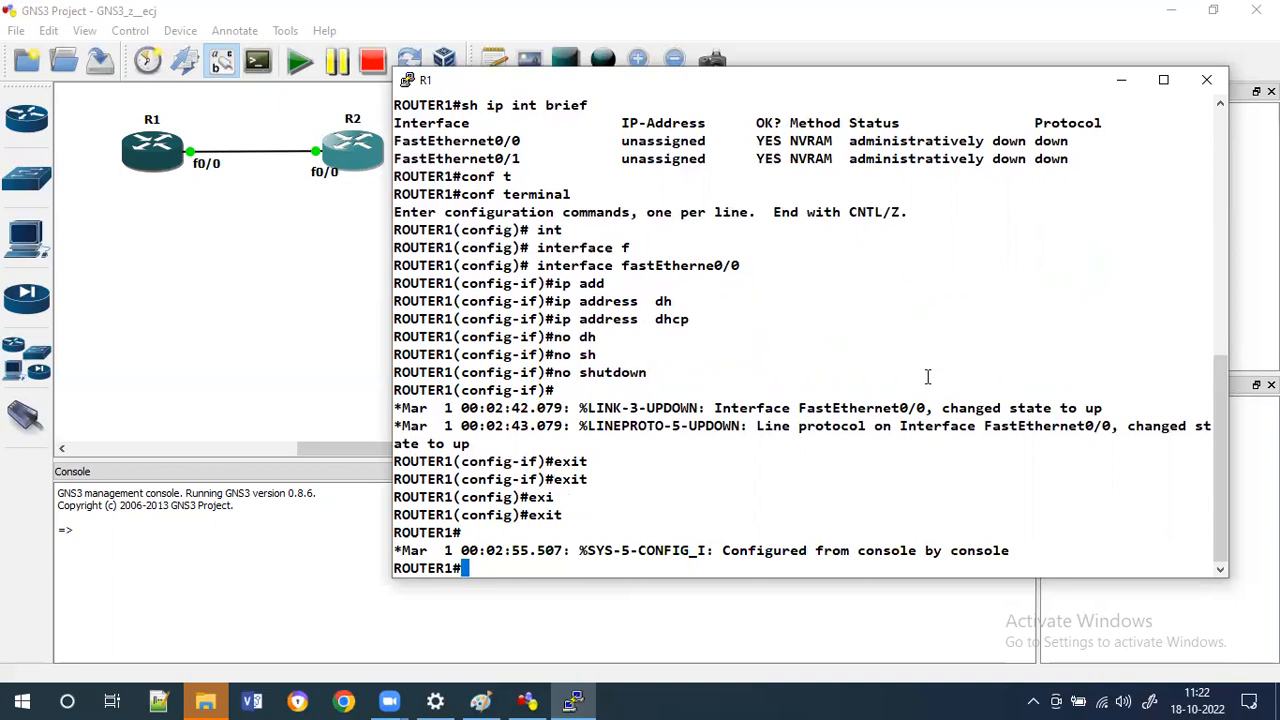
Run 'sh ip int brief' and highlight the DHCP method shown for FastEthernet0/0.
{"action": "type", "text": "sh i"}
{"action": "type", "text": "["}
{"action": "type", "text": "p int btr"}
{"action": "key", "text": "Tab"}
{"action": "key", "text": "BackSpace"}
{"action": "key", "text": "BackSpace"}
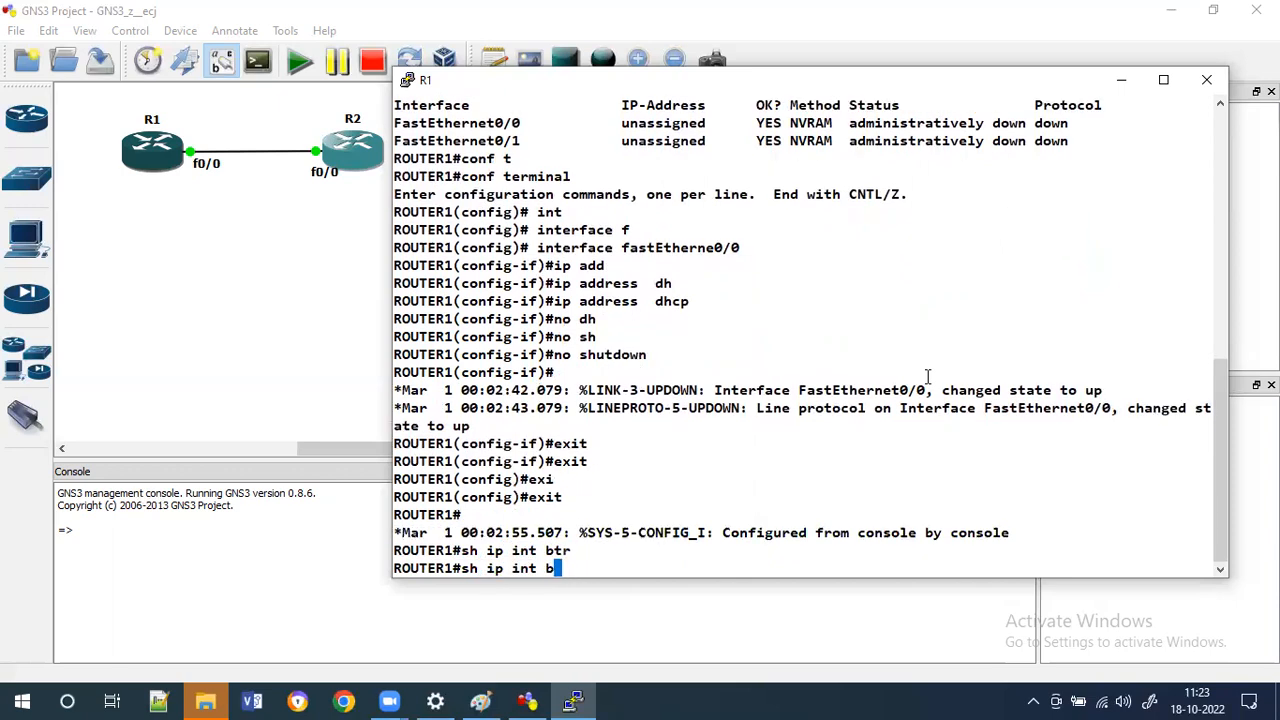
{"action": "type", "text": "r"}
{"action": "key", "text": "Tab"}
{"action": "key", "text": "Return"}
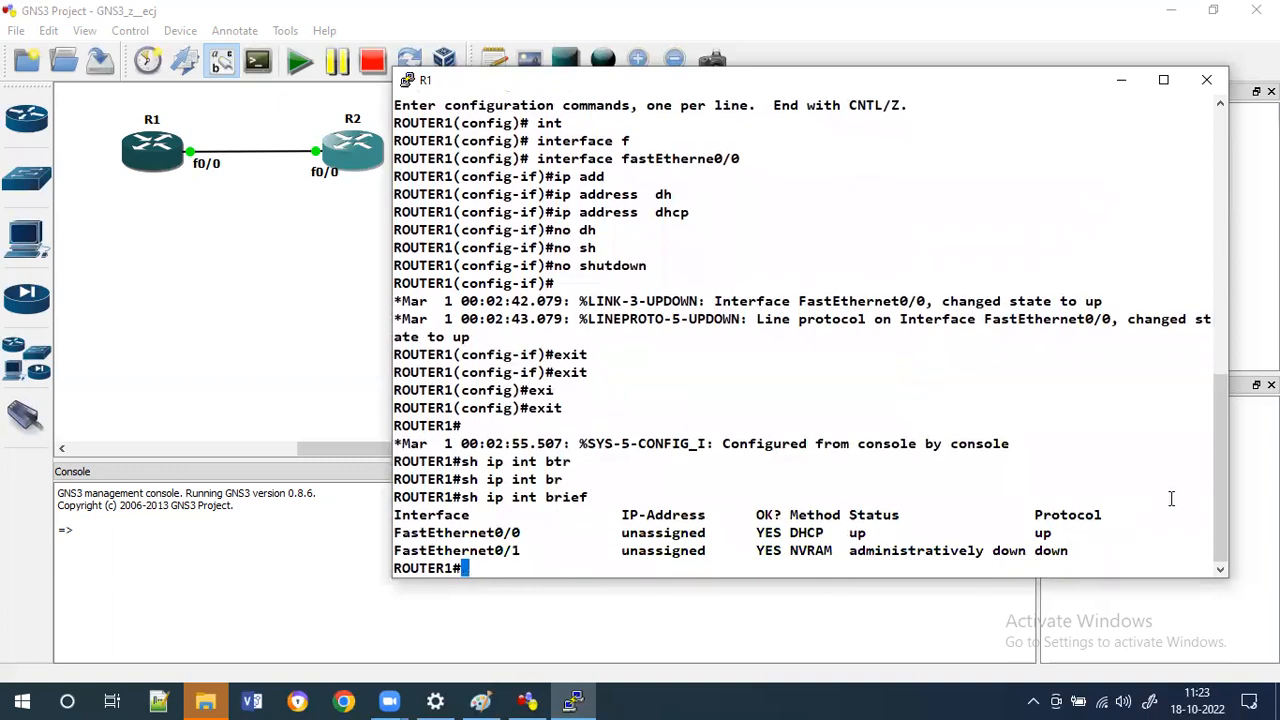
{"action": "left_click_drag", "start_coordinate": [825, 533], "coordinate": [797, 536]}
Enter global configuration with 'conf terminal' and open interface fastEthernet 0/0.
{"action": "type", "text": "conf t"}
{"action": "key", "text": "Tab"}
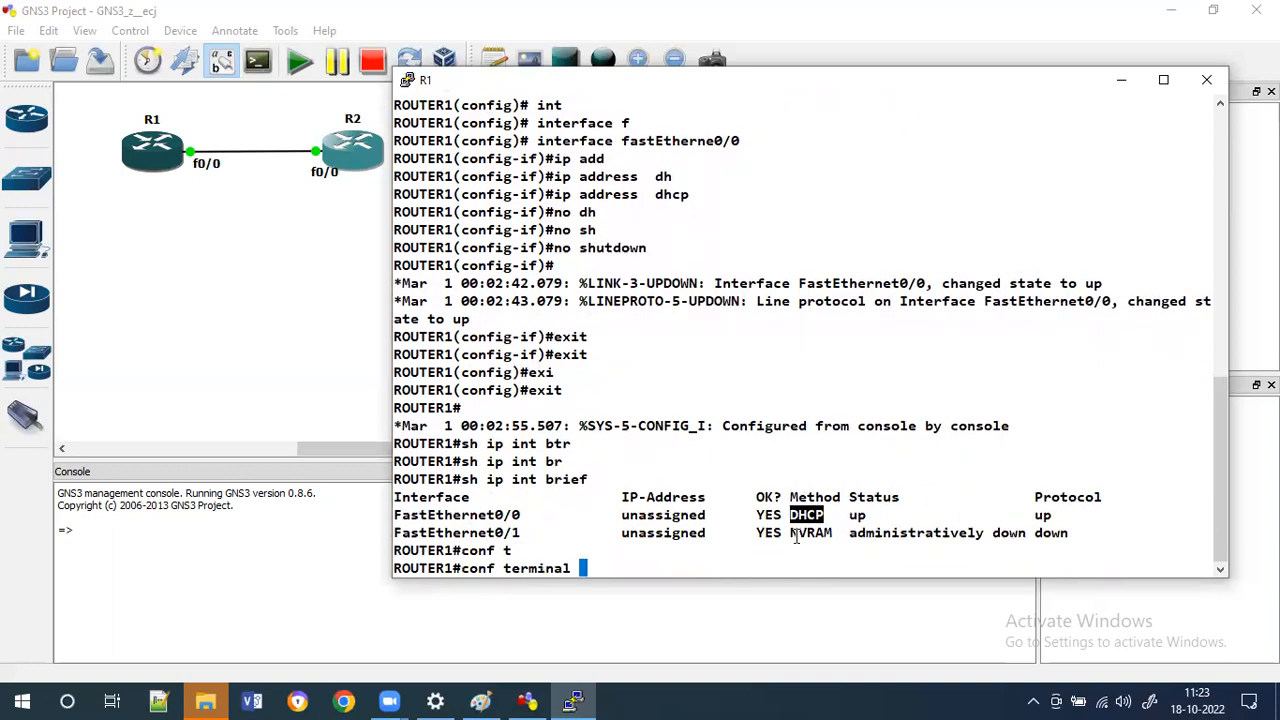
{"action": "key", "text": "Return"}
{"action": "type", "text": "int fa"}
{"action": "key", "text": "Tab"}
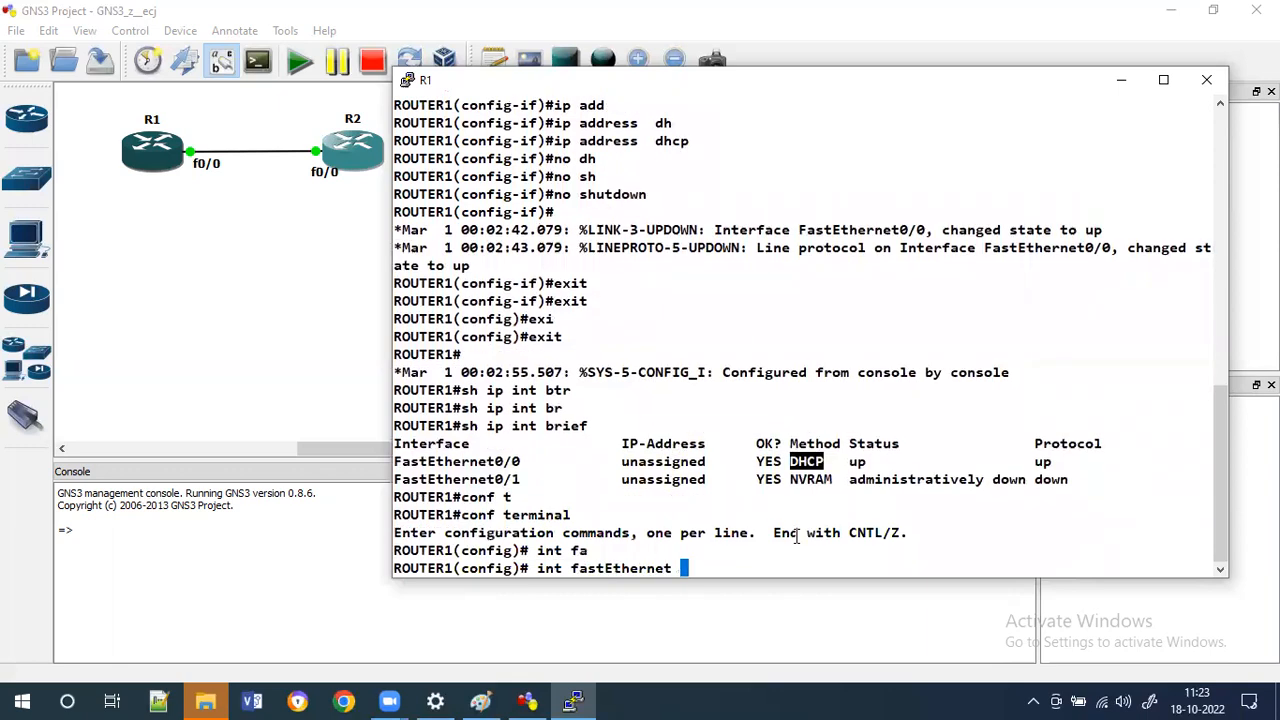
{"action": "type", "text": "0/0"}
{"action": "key", "text": "Return"}
Leave configuration mode with 'end' and add a few blank prompt lines.
{"action": "key", "text": "Return"}
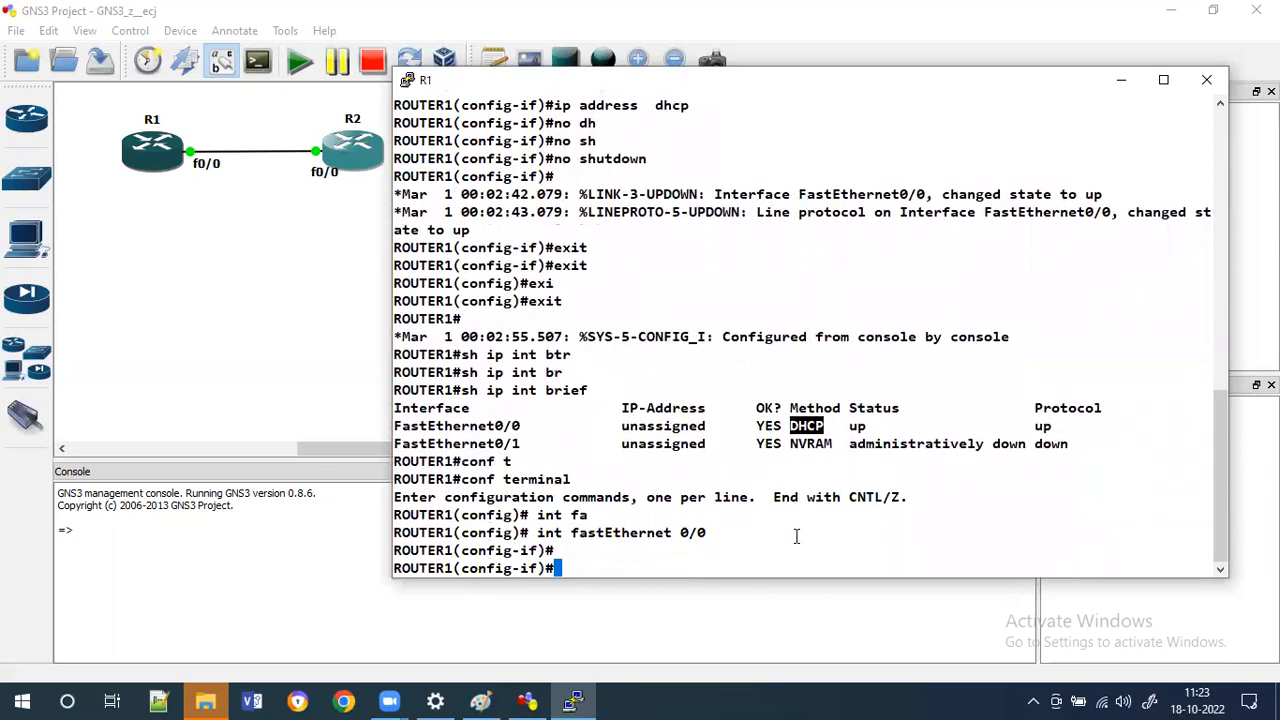
{"action": "type", "text": "end"}
{"action": "key", "text": "Tab"}
{"action": "key", "text": "Return"}
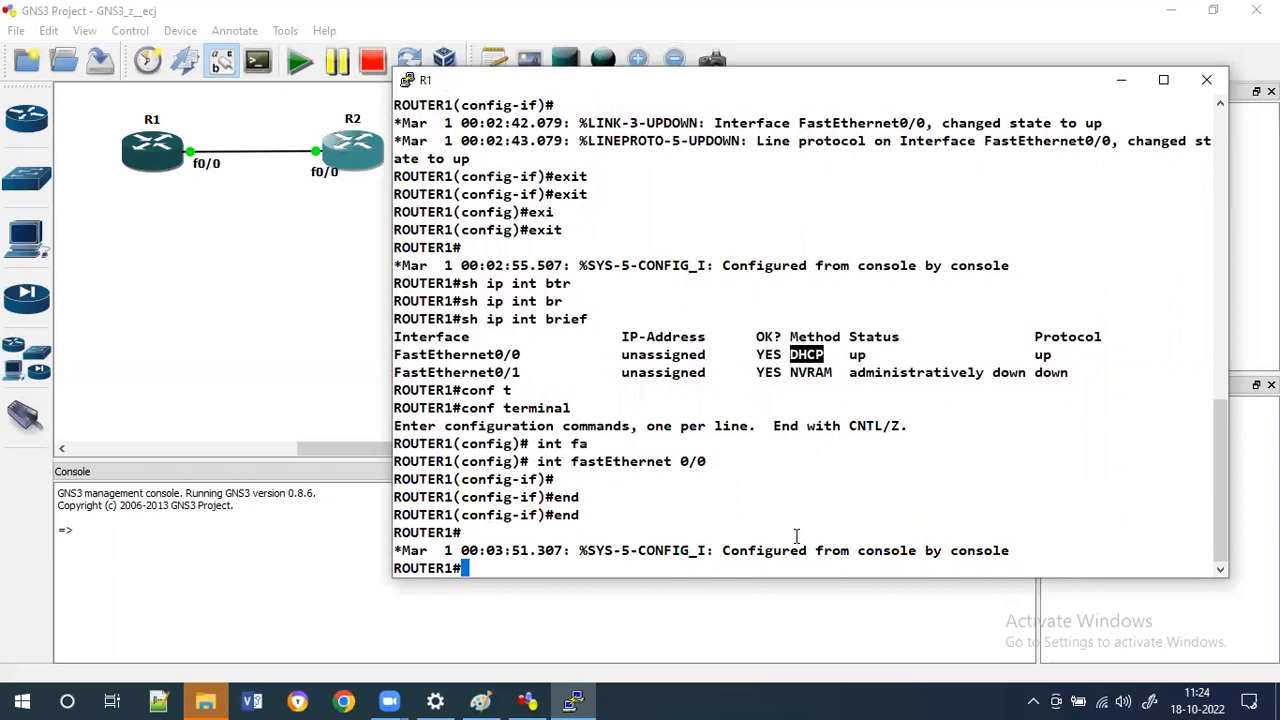
{"action": "key", "text": "Return"}
{"action": "key", "text": "Return"}
{"action": "key", "text": "Return"}
{"action": "key", "text": "Return"}
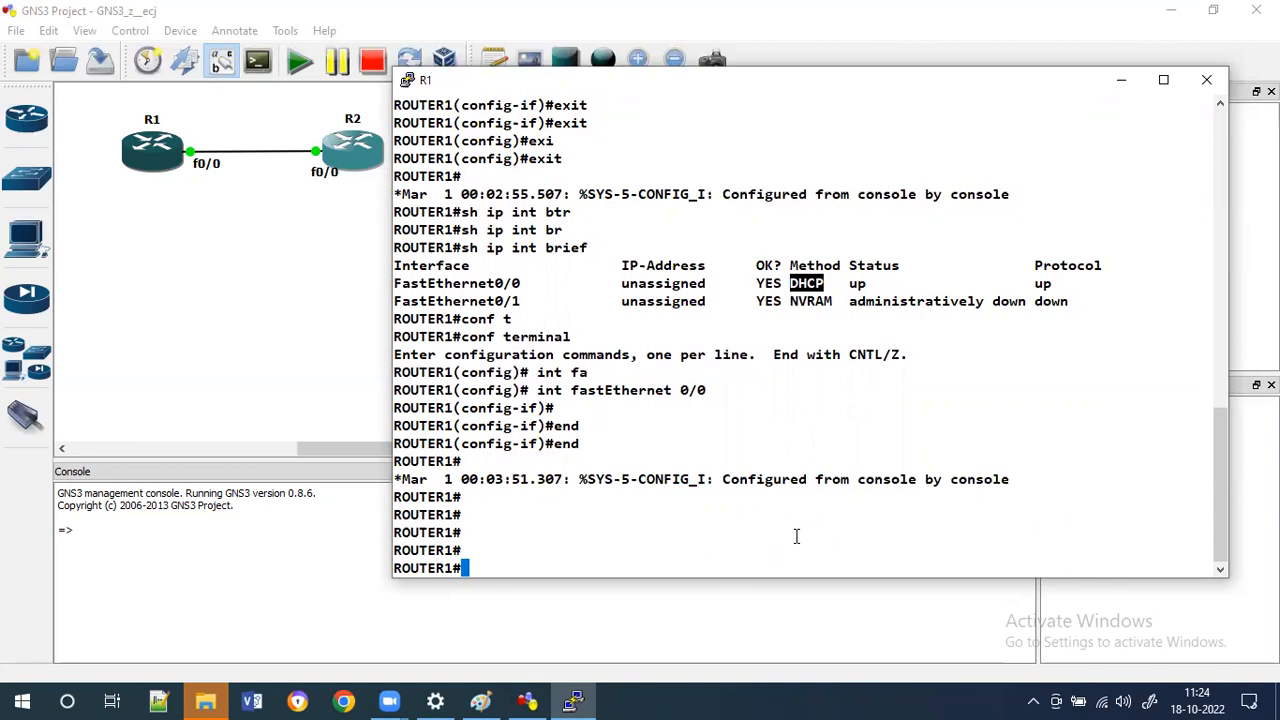
List the options of the 'write' command, then run 'write' to save the configuration.
{"action": "type", "text": "wr"}
{"action": "key", "text": "Tab"}
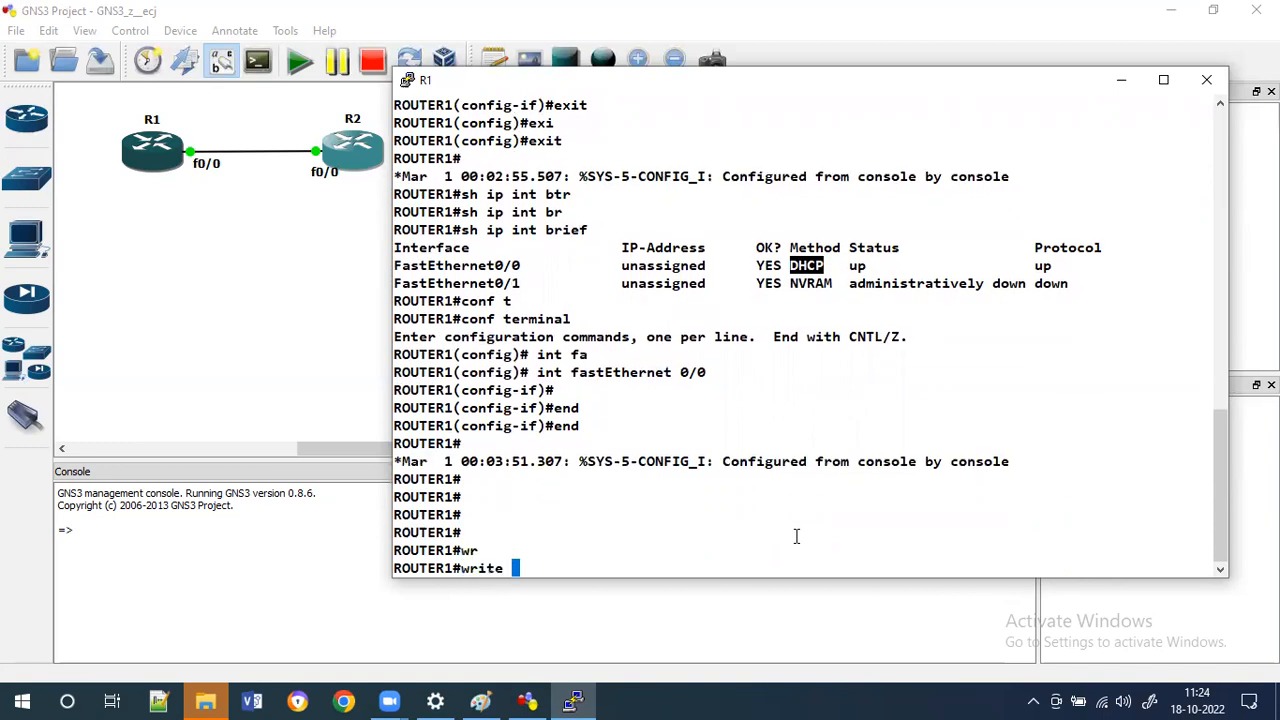
{"action": "type", "text": "?"}
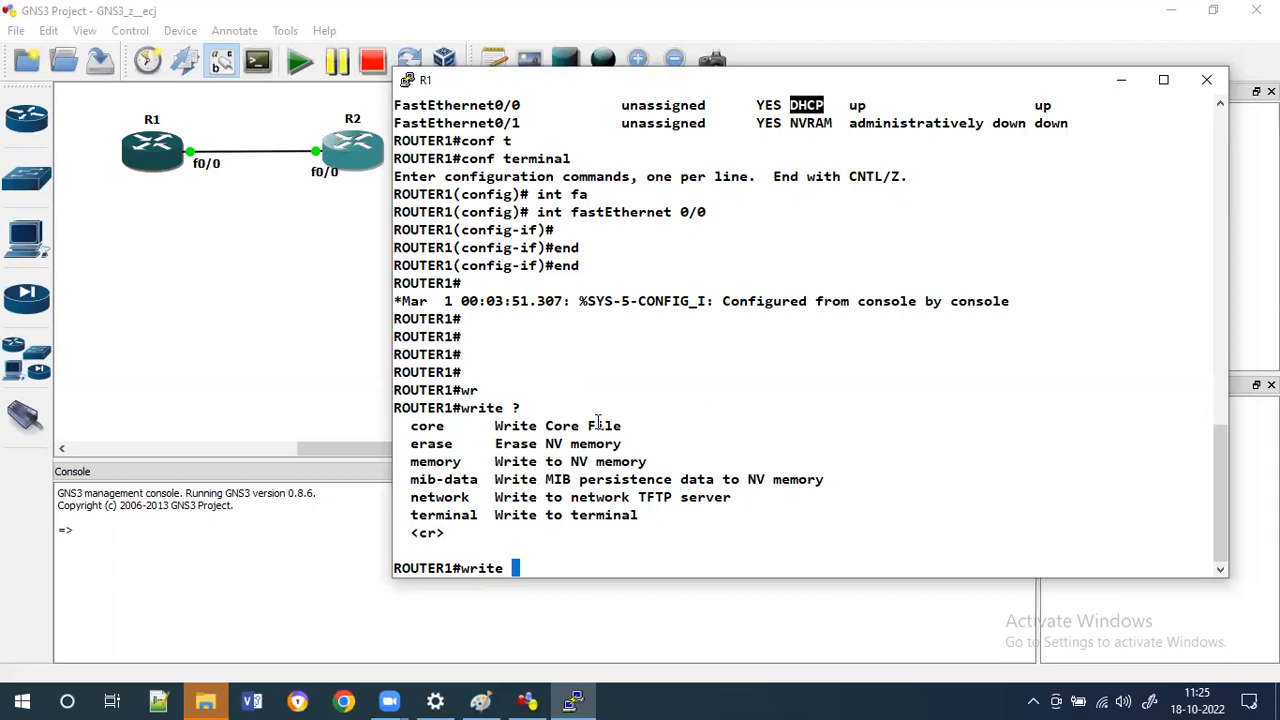
{"action": "key", "text": "BackSpace"}
{"action": "key", "text": "BackSpace"}
{"action": "key", "text": "BackSpace"}
{"action": "key", "text": "BackSpace"}
{"action": "key", "text": "BackSpace"}
{"action": "key", "text": "BackSpace"}
{"action": "type", "text": "wri"}
{"action": "key", "text": "Tab"}
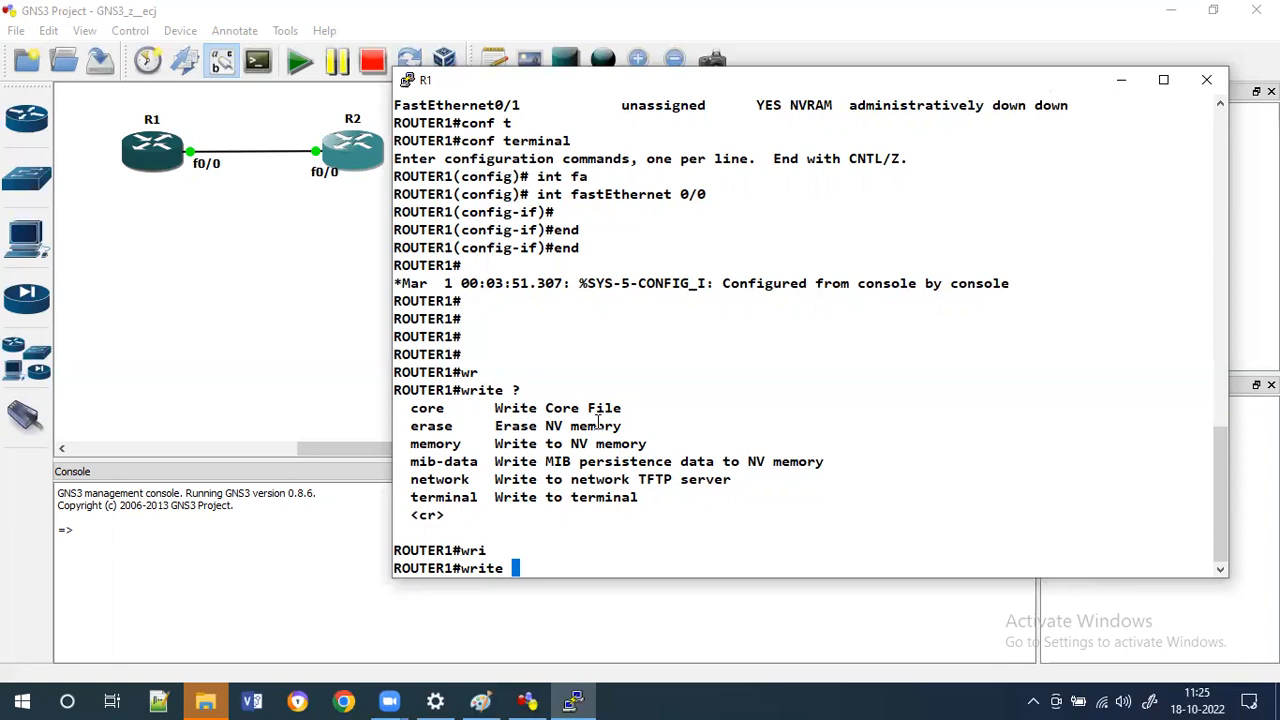
{"action": "type", "text": "?"}
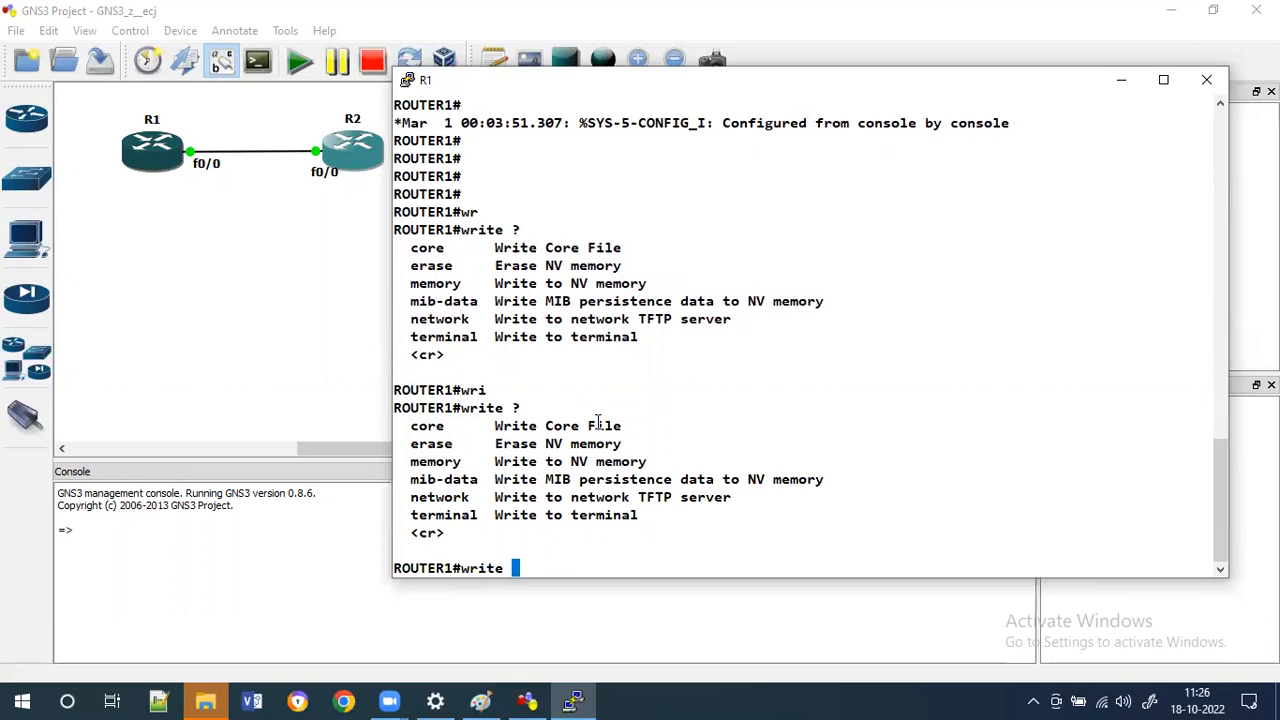
{"action": "key", "text": "Return"}
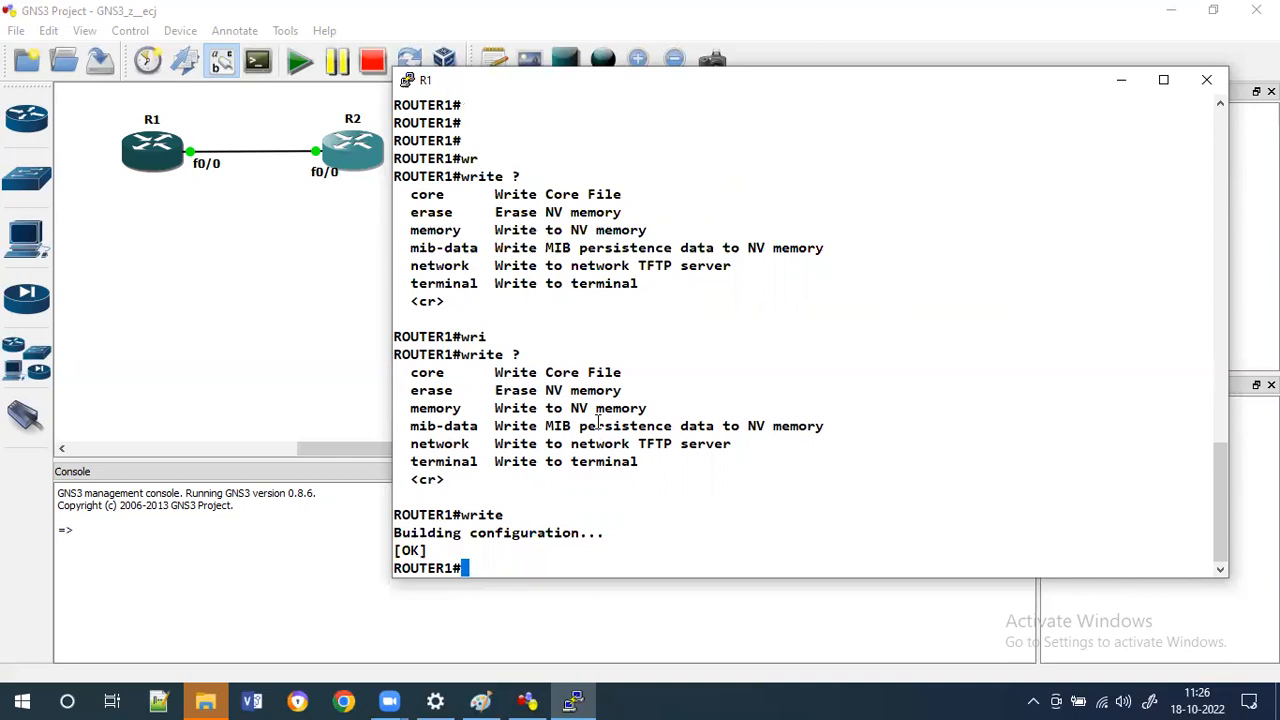
Enter global configuration and open interface fa0/0.
{"action": "type", "text": "conf t"}
{"action": "key", "text": "Return"}
{"action": "type", "text": "int gi"}
{"action": "key", "text": "Tab"}
{"action": "key", "text": "BackSpace"}
{"action": "key", "text": "BackSpace"}
{"action": "type", "text": "fa0/0"}
{"action": "key", "text": "Return"}
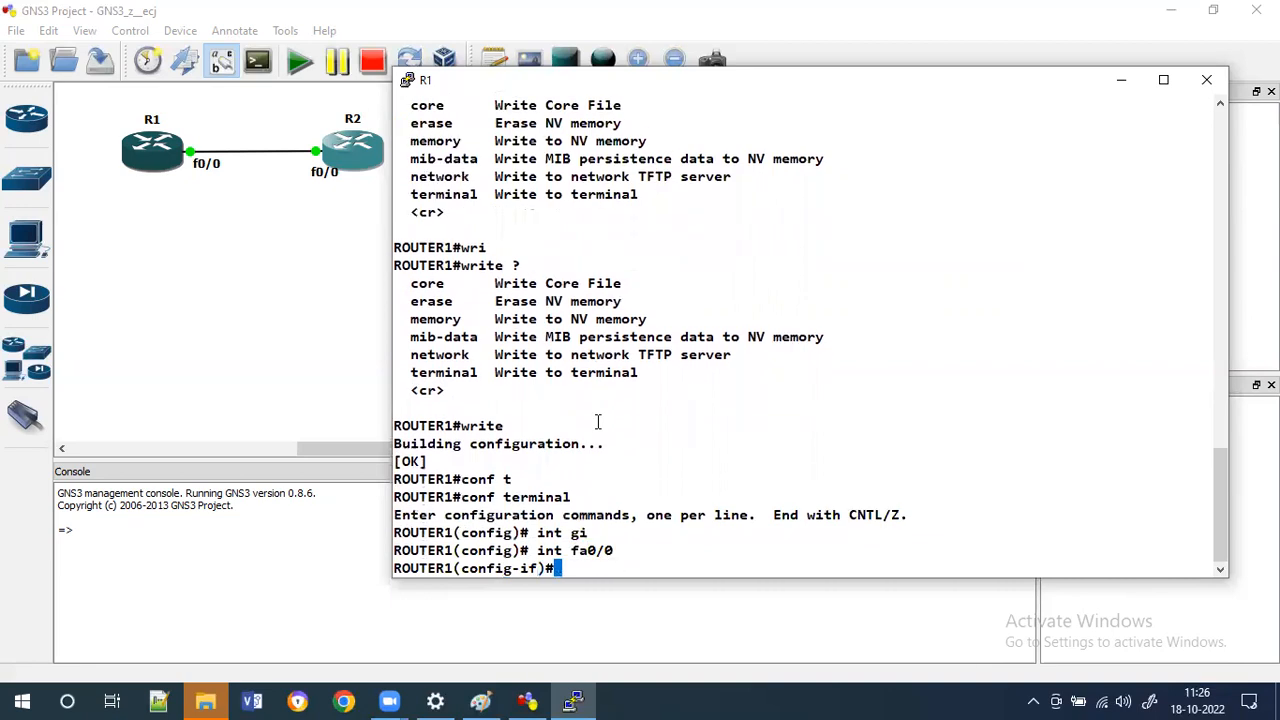
List the 'ip address' options, then recall the command and enter address 192.168.1.0.
{"action": "type", "text": "ip add"}
{"action": "key", "text": "Tab"}
{"action": "type", "text": "?"}
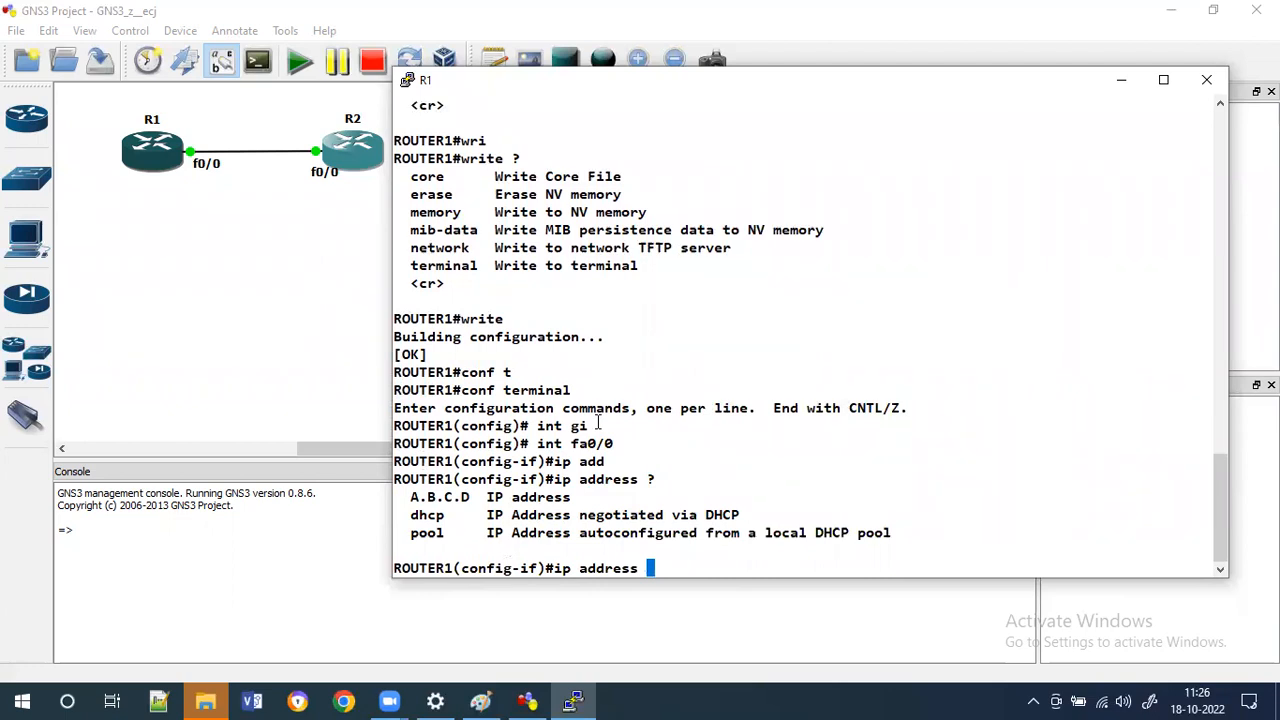
{"action": "key", "text": "Return"}
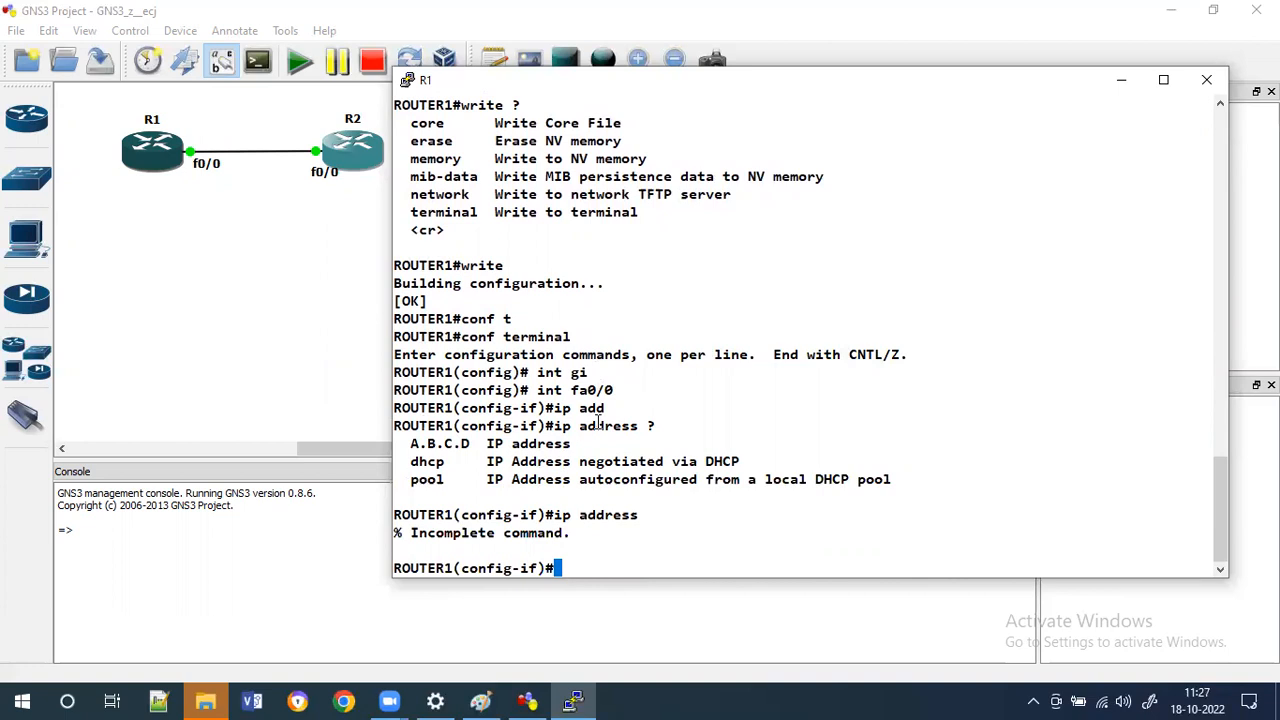
{"action": "key", "text": "Up"}
{"action": "type", "text": "192.168.1.0"}
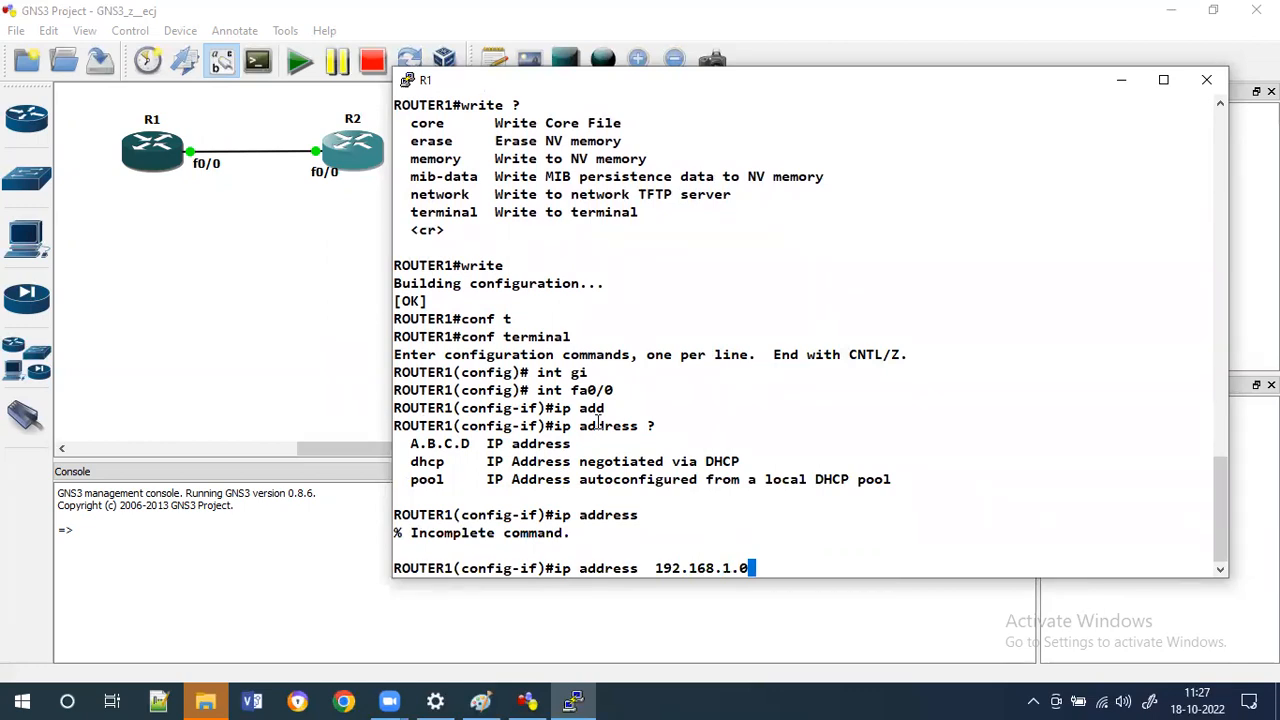
Add a text note '192.168.1.0/24' on the topology and place it above the R1–R2 link.
{"action": "left_click", "coordinate": [160, 380]}
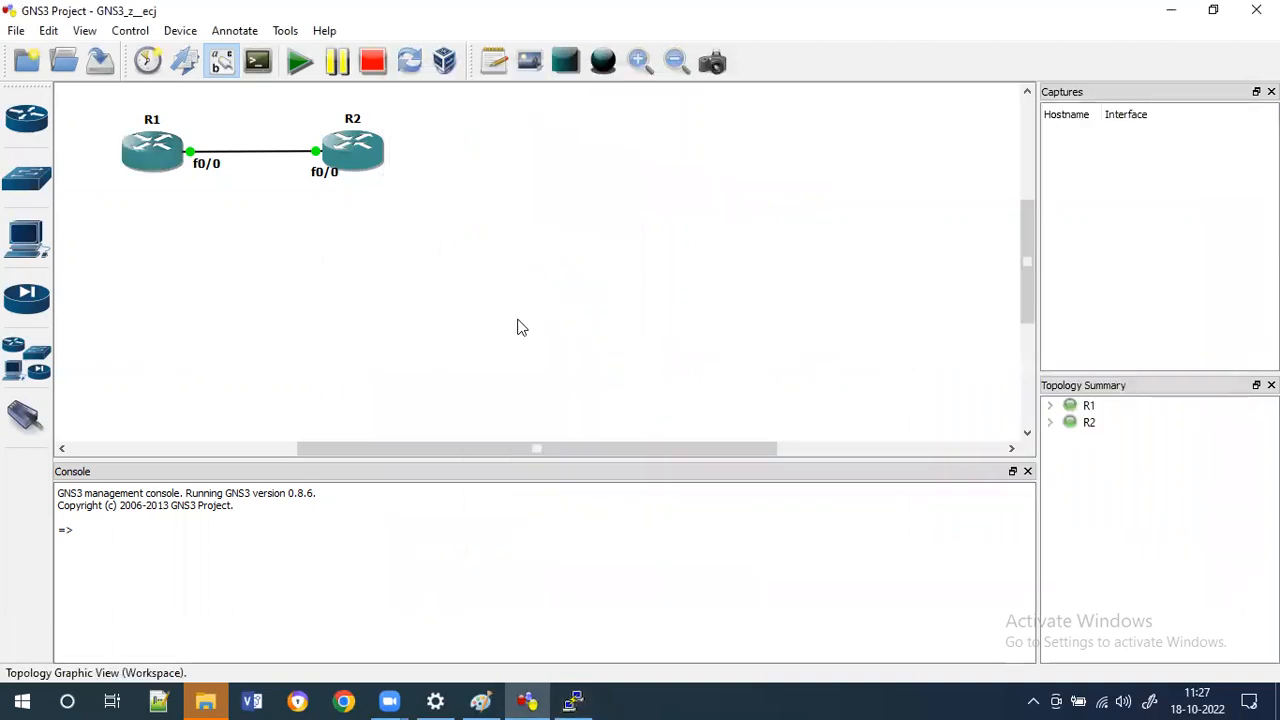
{"action": "left_click", "coordinate": [494, 61]}
{"action": "left_click", "coordinate": [228, 121]}
{"action": "type", "text": "192.168.1.0/24"}
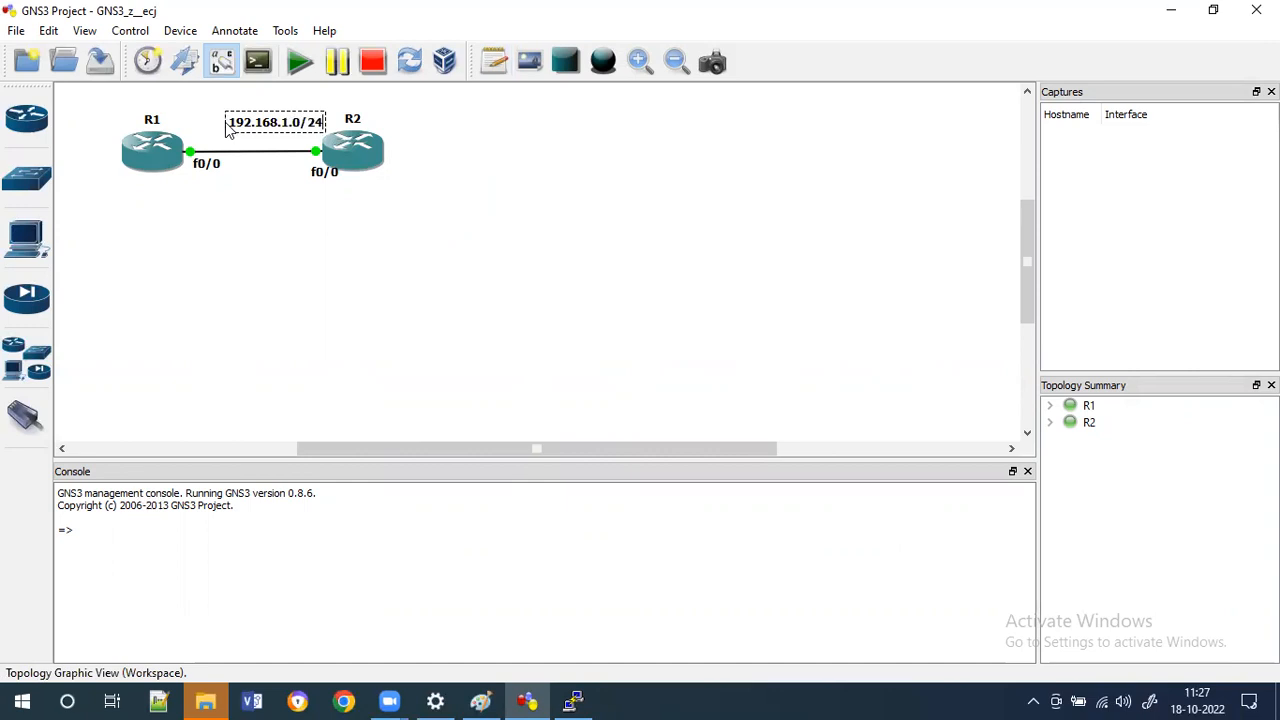
{"action": "left_click", "coordinate": [262, 222]}
{"action": "left_click_drag", "start_coordinate": [277, 120], "coordinate": [262, 134]}
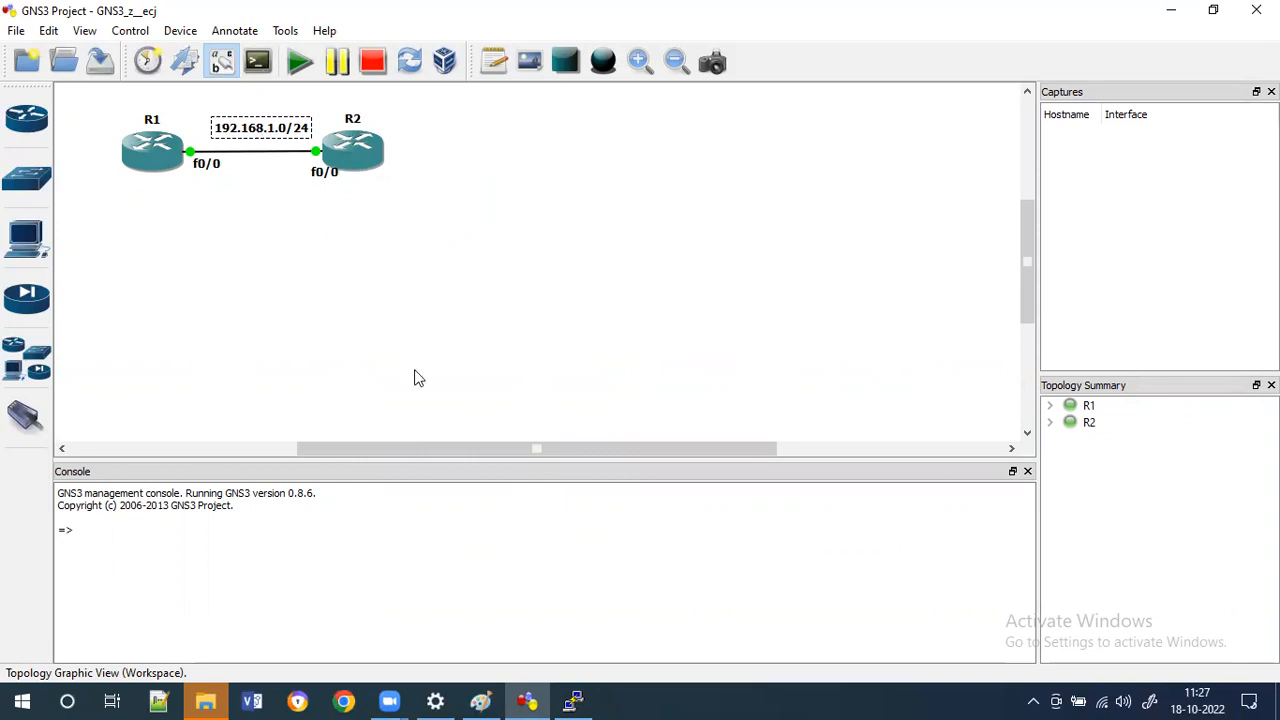
Back in R1's console, try to apply 192.168.1.0 with mask 255.255.255.0 to the interface.
{"action": "left_click", "coordinate": [576, 700]}
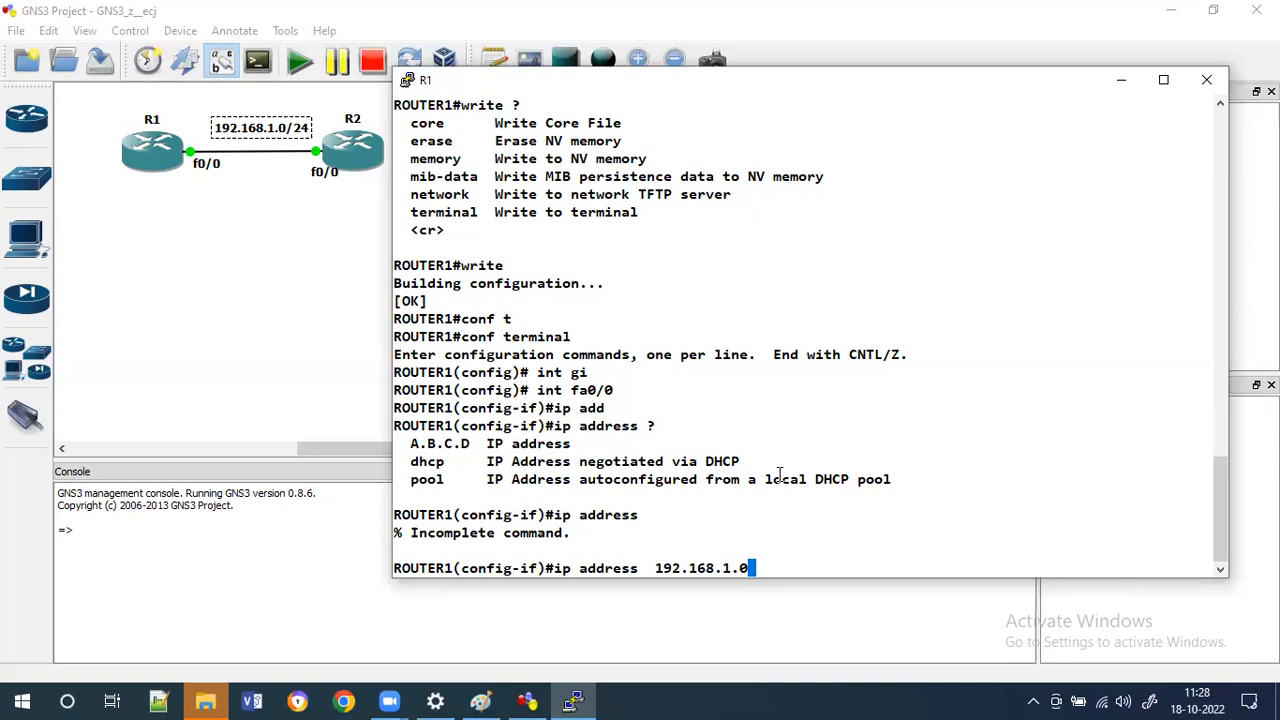
{"action": "type", "text": "255.255.255.0"}
{"action": "key", "text": "Return"}
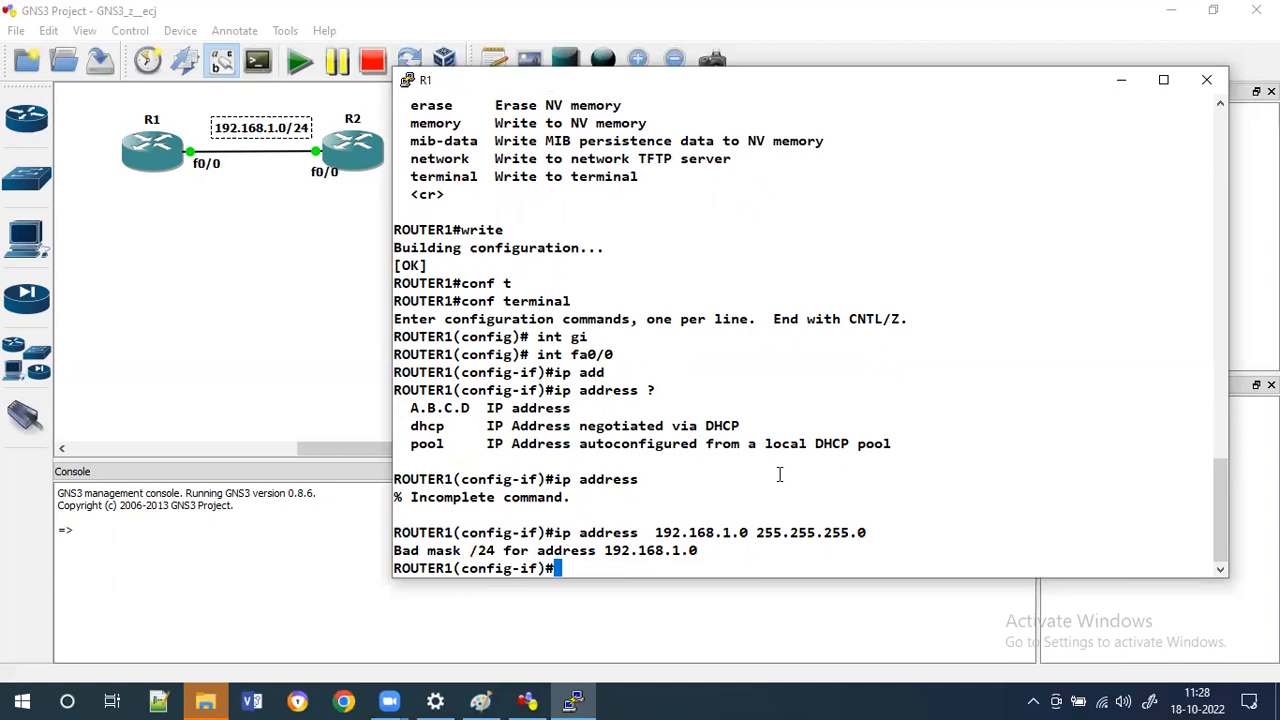
Recall the address command and change the address to 192.168.1.1 with mask 255.255.255.0.
{"action": "key", "text": "Up"}
{"action": "key", "text": "Left"}
{"action": "key", "text": "Left"}
{"action": "key", "text": "Left"}
{"action": "key", "text": "Left"}
{"action": "key", "text": "Left"}
{"action": "key", "text": "Left"}
{"action": "key", "text": "Left"}
{"action": "key", "text": "Left"}
{"action": "key", "text": "Left"}
{"action": "key", "text": "Left"}
{"action": "key", "text": "Left"}
{"action": "key", "text": "Left"}
{"action": "key", "text": "Left"}
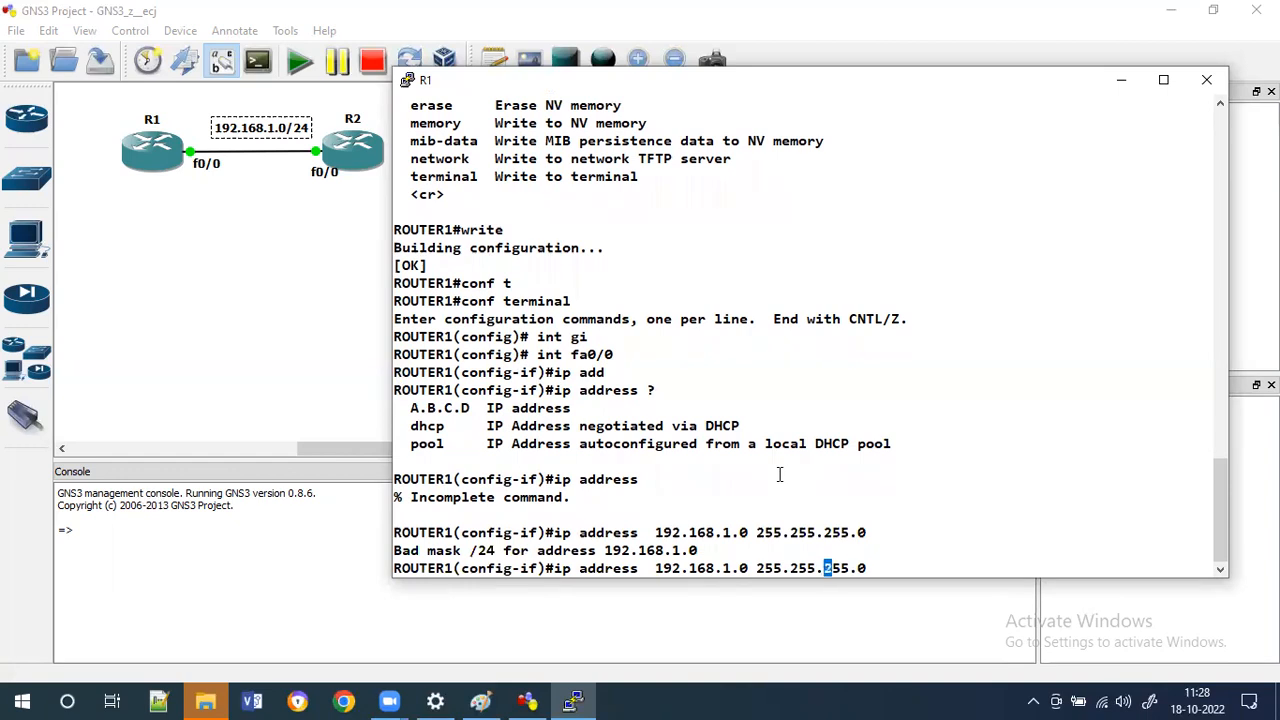
{"action": "key", "text": "Left"}
{"action": "key", "text": "Left"}
{"action": "type", "text": "1"}
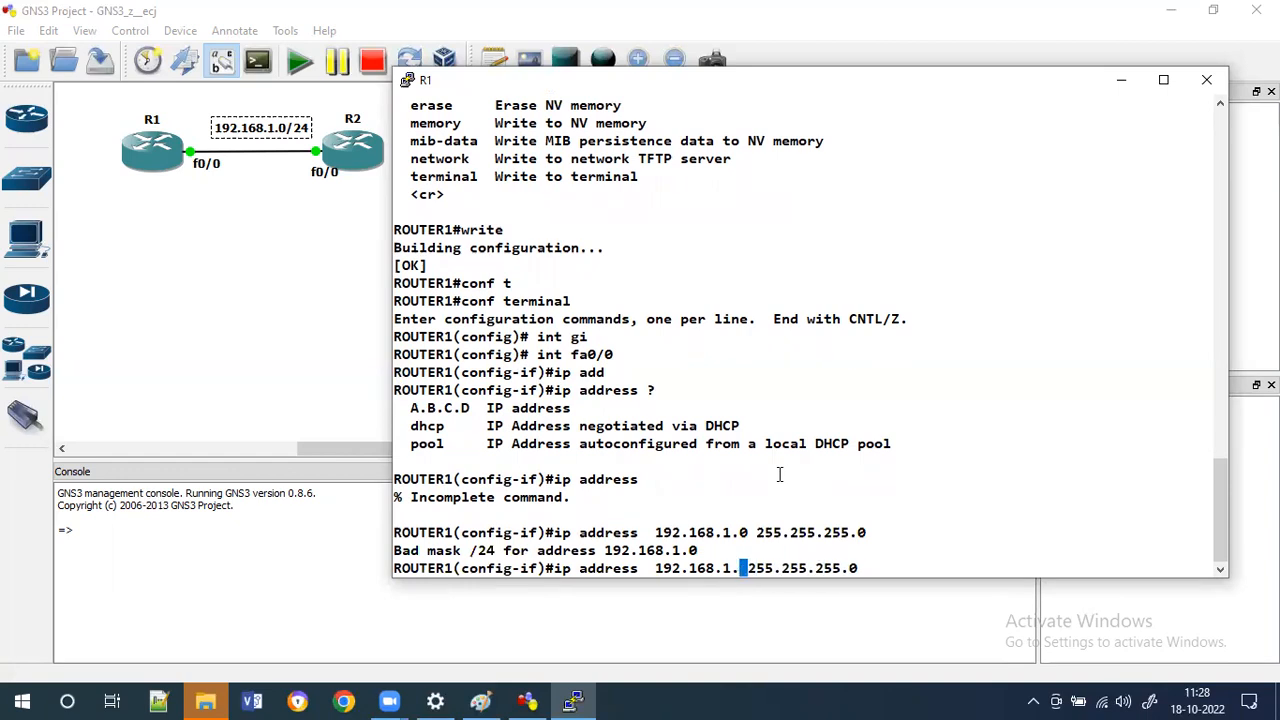
{"action": "key", "text": "Delete"}
{"action": "key", "text": "Return"}
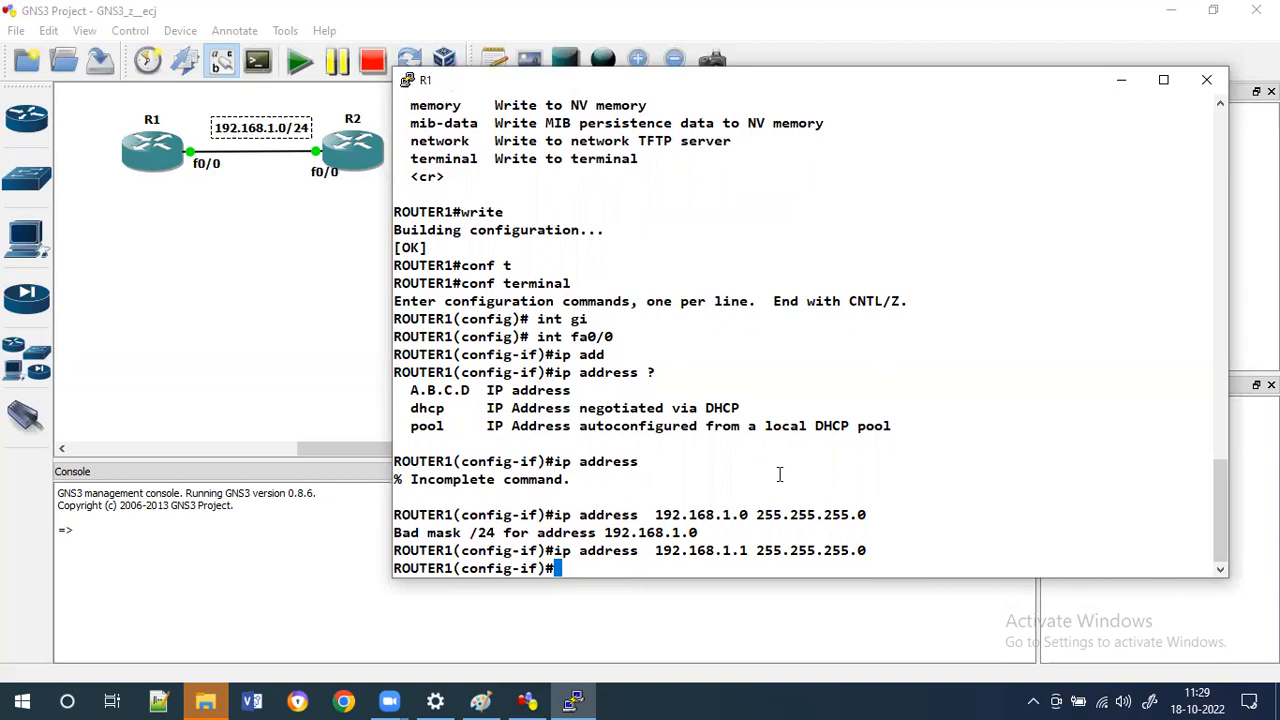
Enable the interface again with 'no shutdown'.
{"action": "type", "text": "no sh"}
{"action": "key", "text": "Tab"}
{"action": "key", "text": "Return"}
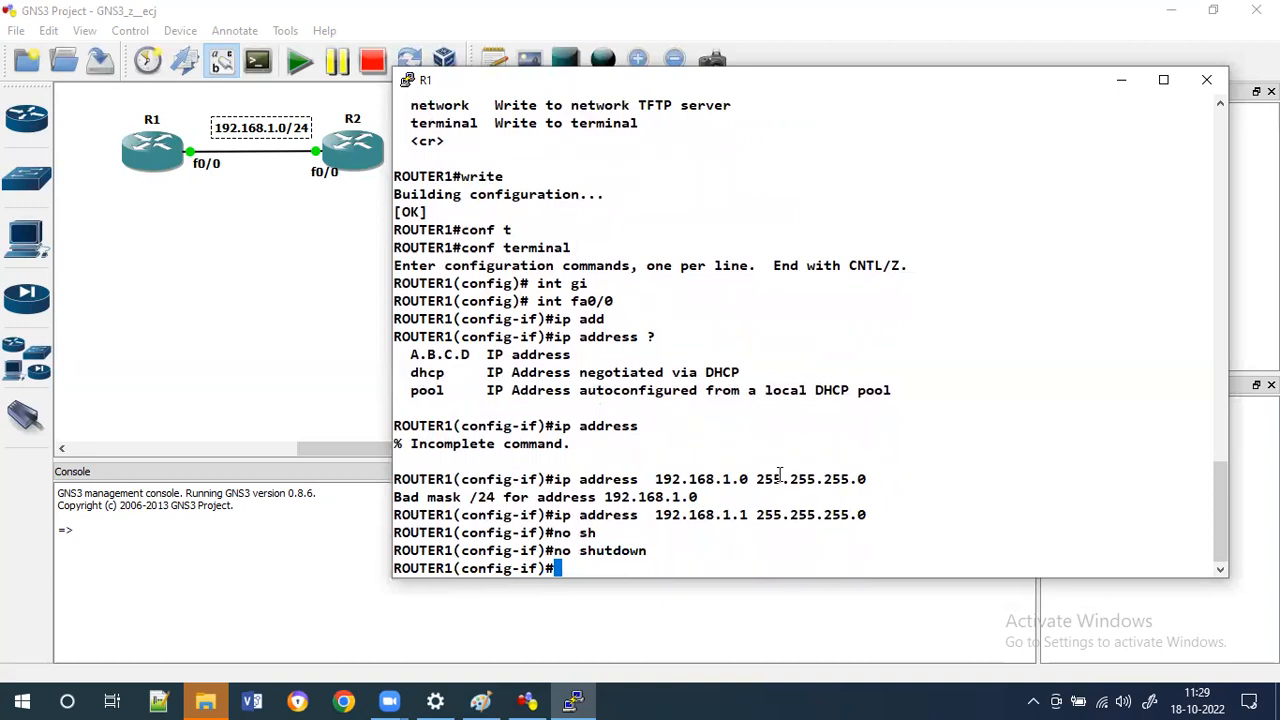
Exit interface and global configuration modes back to R1's privileged EXEC prompt.
{"action": "type", "text": "exi"}
{"action": "key", "text": "Tab"}
{"action": "key", "text": "Return"}
{"action": "type", "text": "exi"}
{"action": "key", "text": "Tab"}
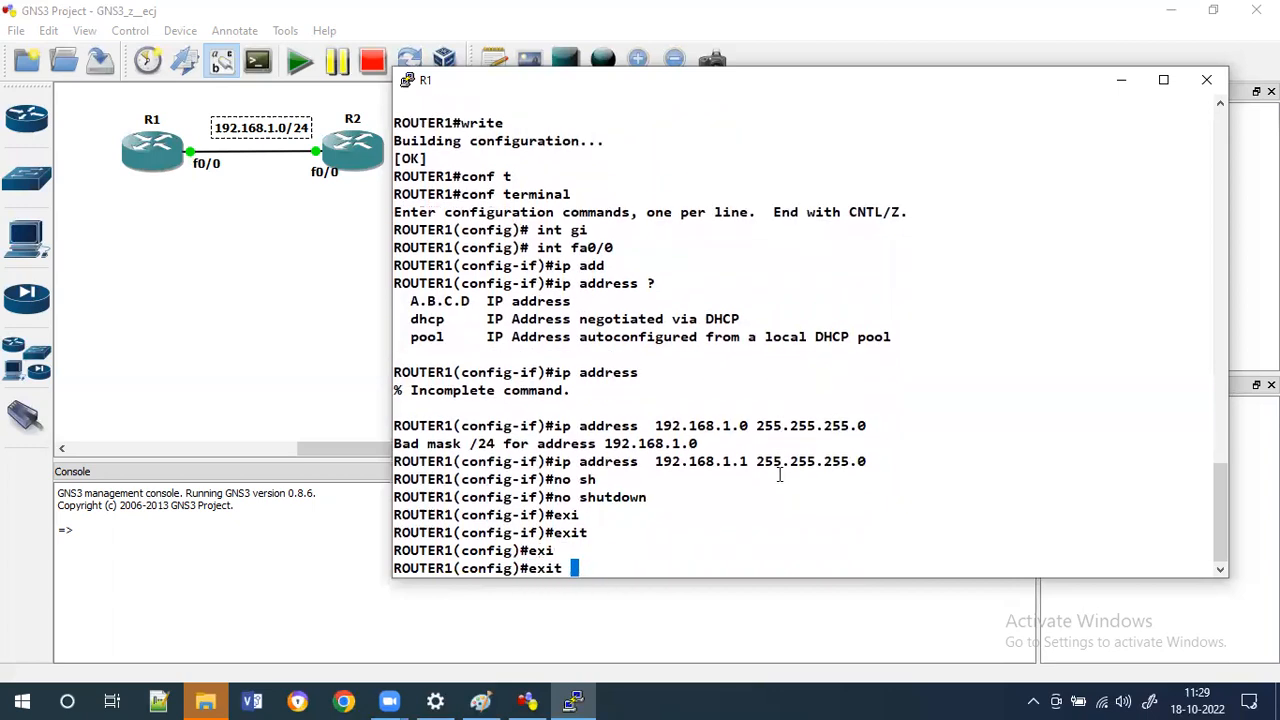
{"action": "key", "text": "Return"}
{"action": "key", "text": "Return"}
{"action": "key", "text": "Return"}
{"action": "key", "text": "Return"}
Display R1's brief IP interface summary with 'sh ip int brief'.
{"action": "type", "text": "sh "}
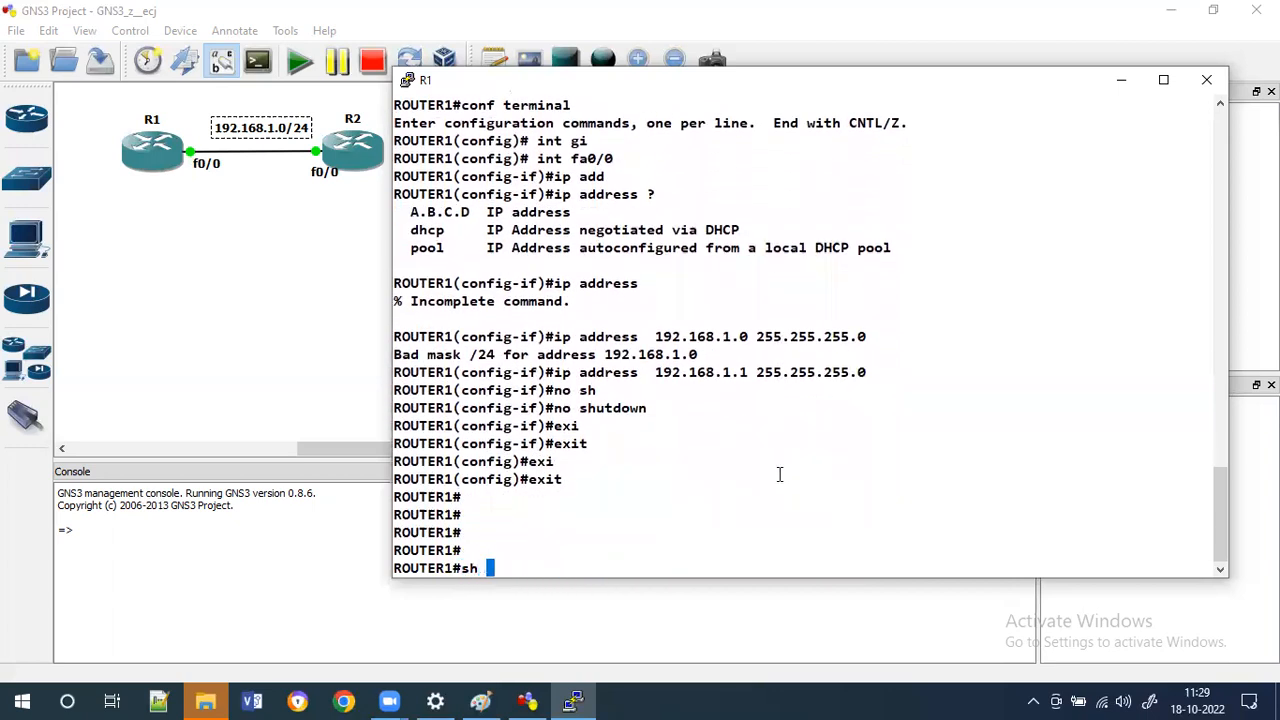
{"action": "type", "text": "ip int br"}
{"action": "key", "text": "Tab"}
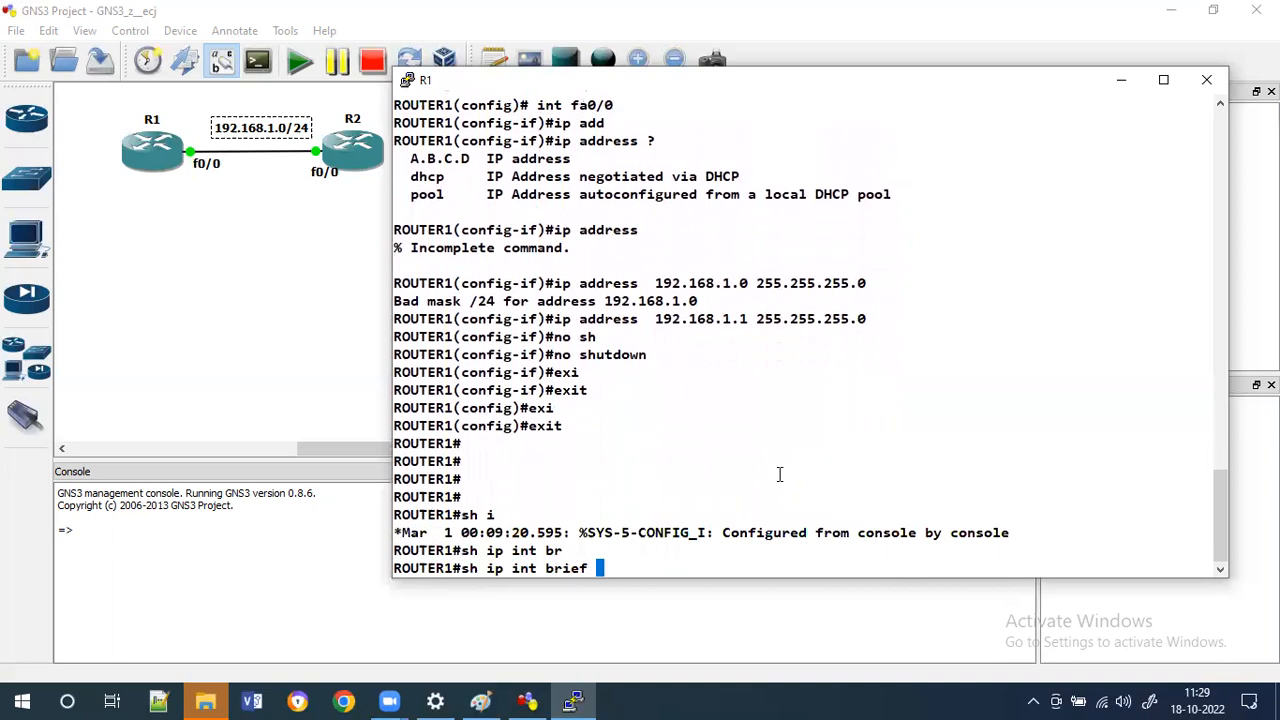
{"action": "key", "text": "Return"}
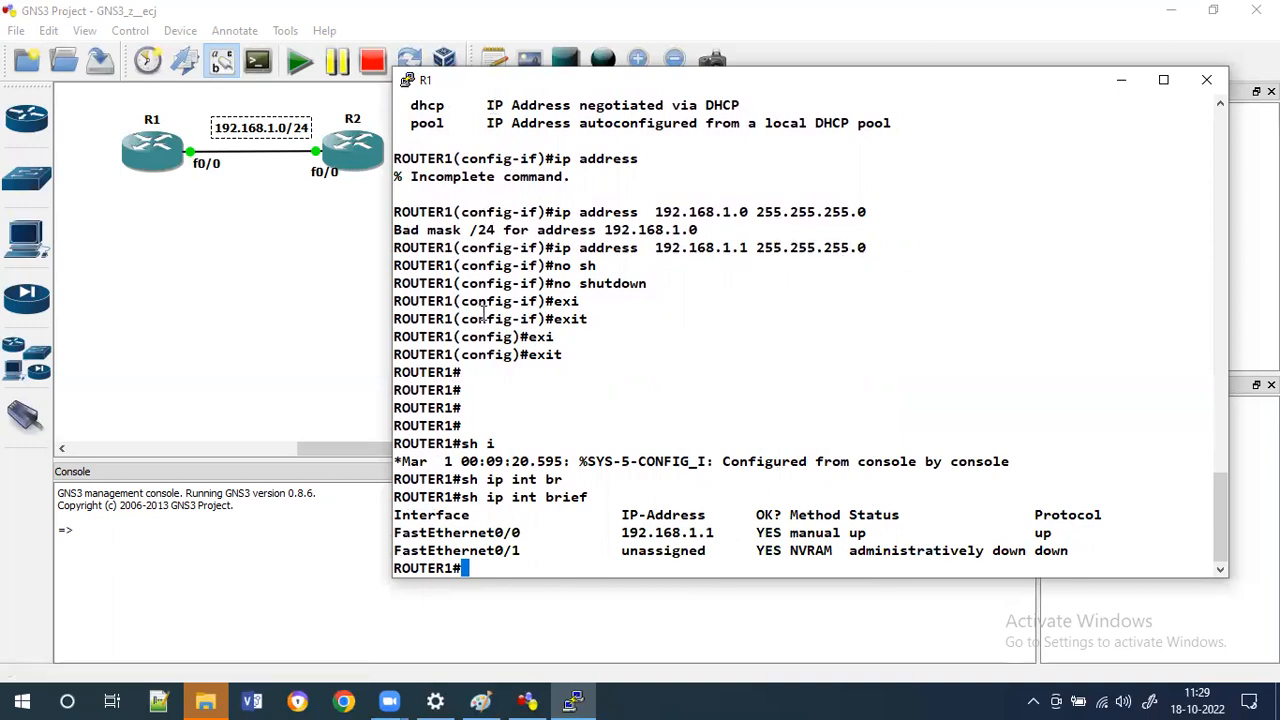
Open R2's console, move its window beside the topology, and bring up the prompt.
{"action": "left_click", "coordinate": [352, 172]}
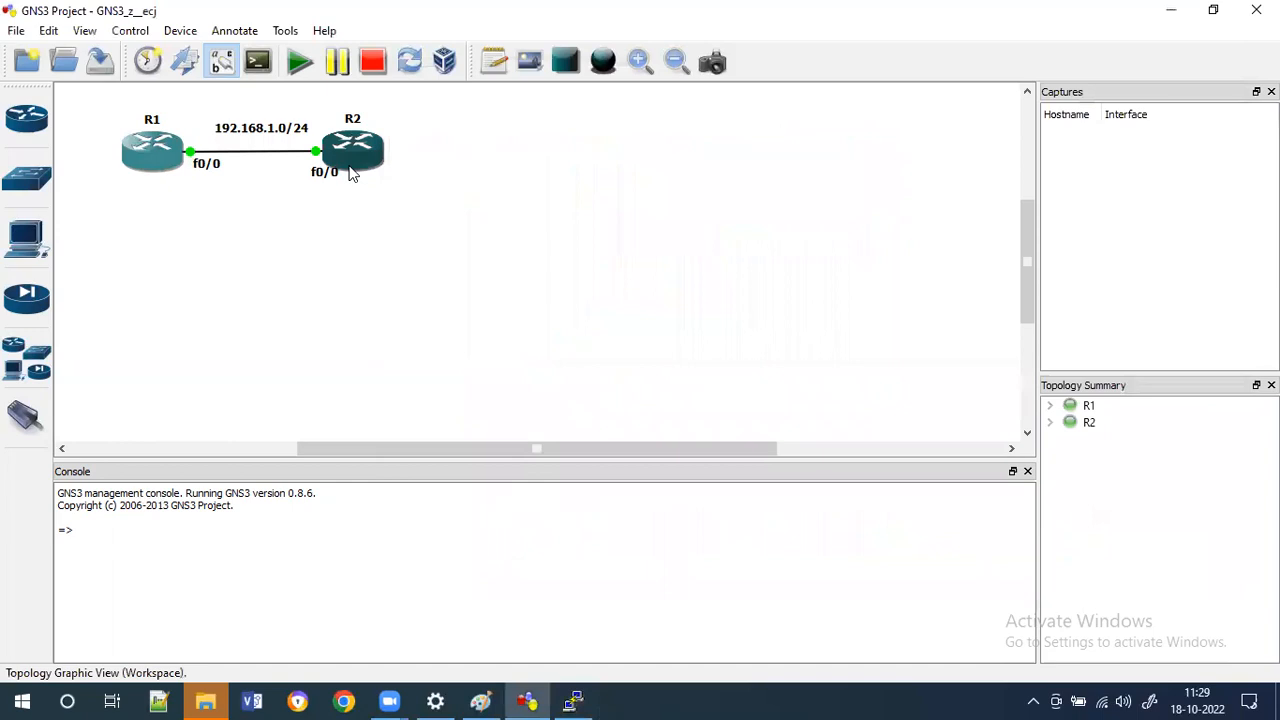
{"action": "double_click", "coordinate": [358, 152]}
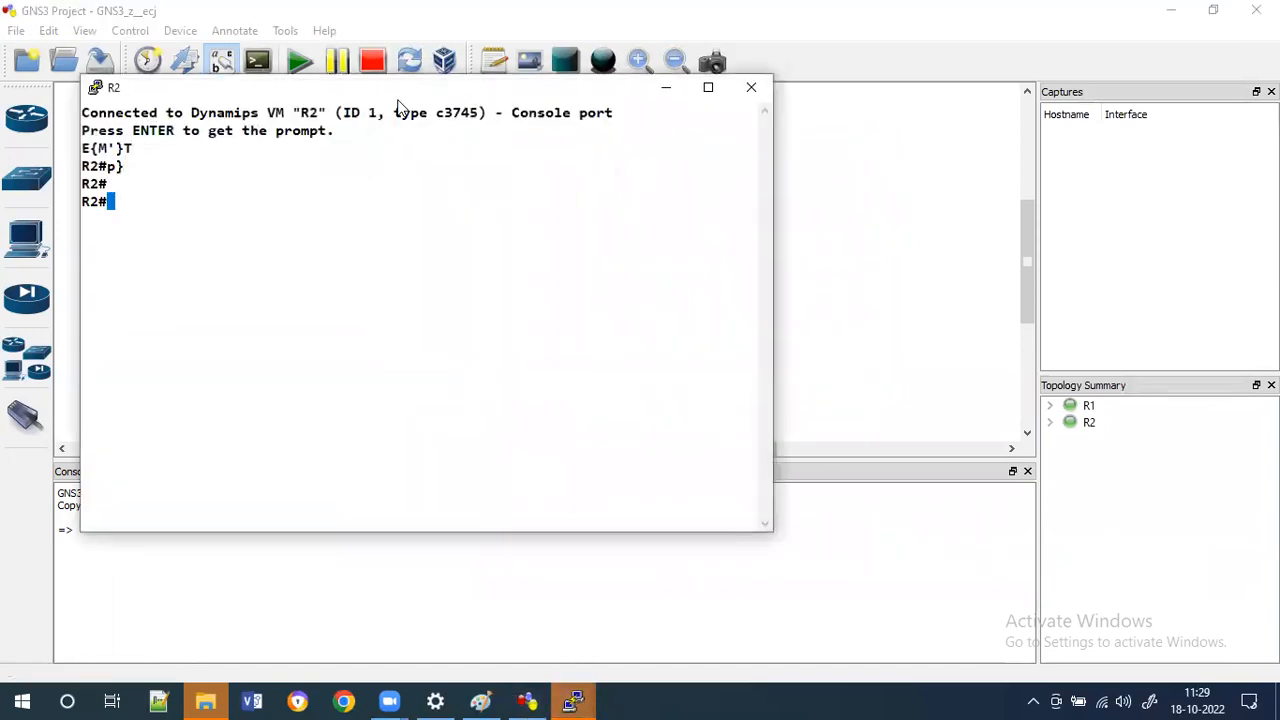
{"action": "left_click_drag", "start_coordinate": [407, 100], "coordinate": [872, 109]}
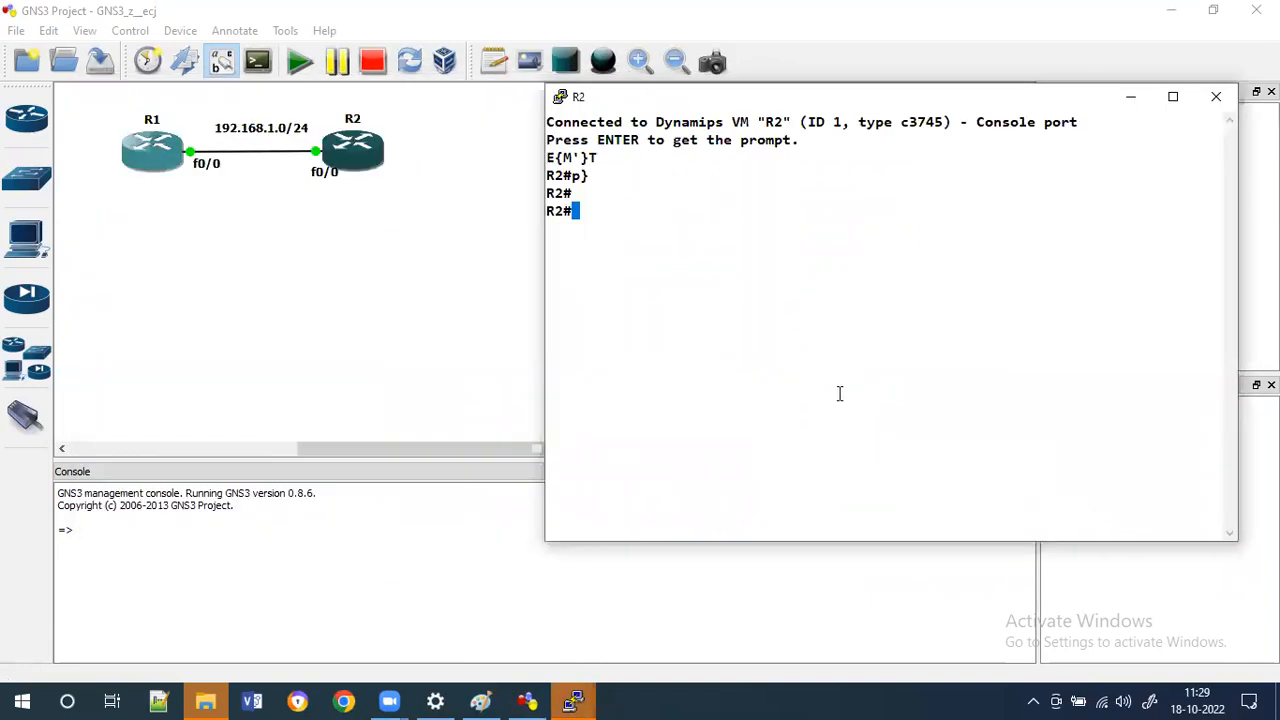
{"action": "key", "text": "Return"}
{"action": "key", "text": "Return"}
{"action": "key", "text": "Return"}
{"action": "key", "text": "Return"}
{"action": "key", "text": "Return"}
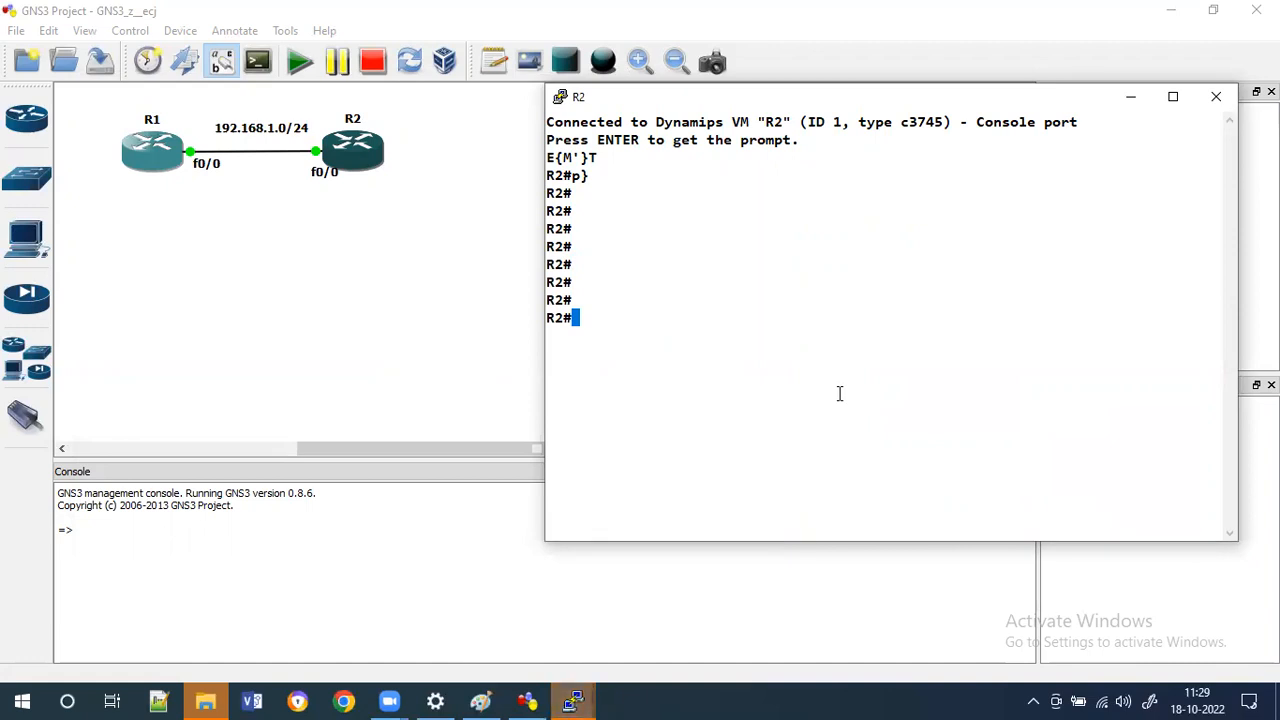
Enter global configuration on R2, set the hostname to ROUTER2, and return to privileged EXEC mode.
{"action": "type", "text": "conf t"}
{"action": "key", "text": "Tab"}
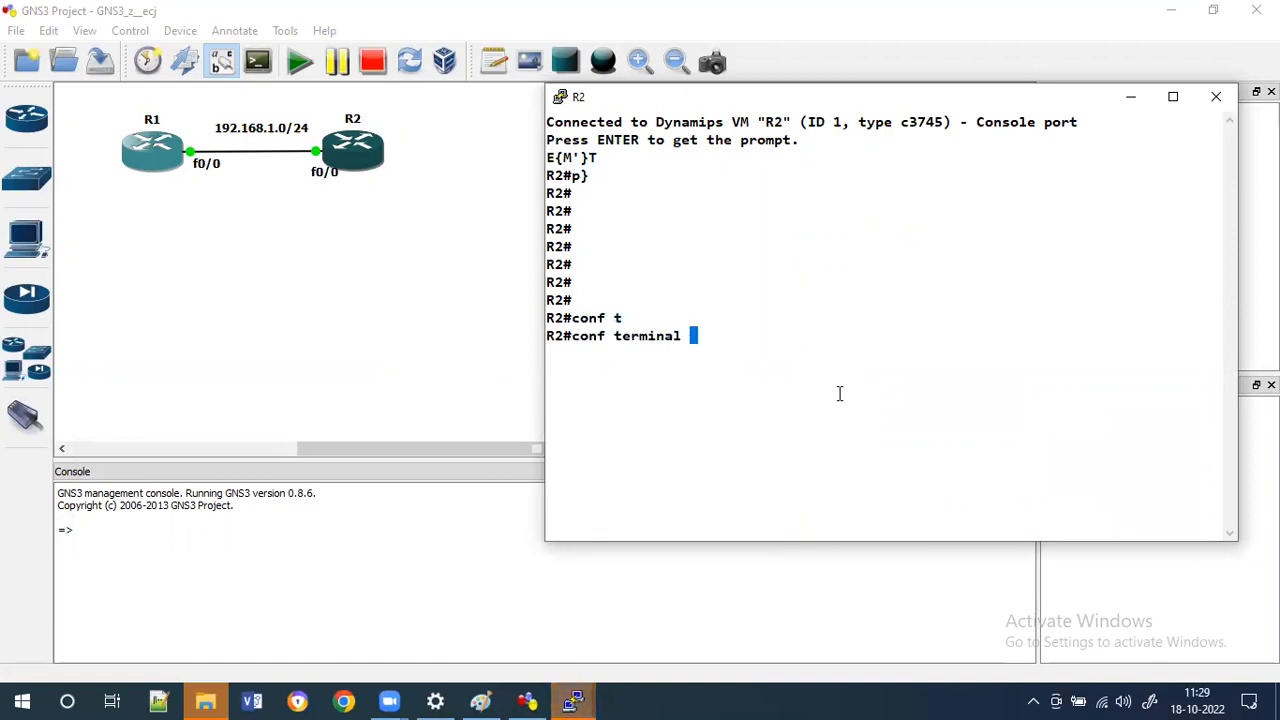
{"action": "key", "text": "Return"}
{"action": "key", "text": "Return"}
{"action": "key", "text": "Return"}
{"action": "type", "text": "ho"}
{"action": "key", "text": "Tab"}
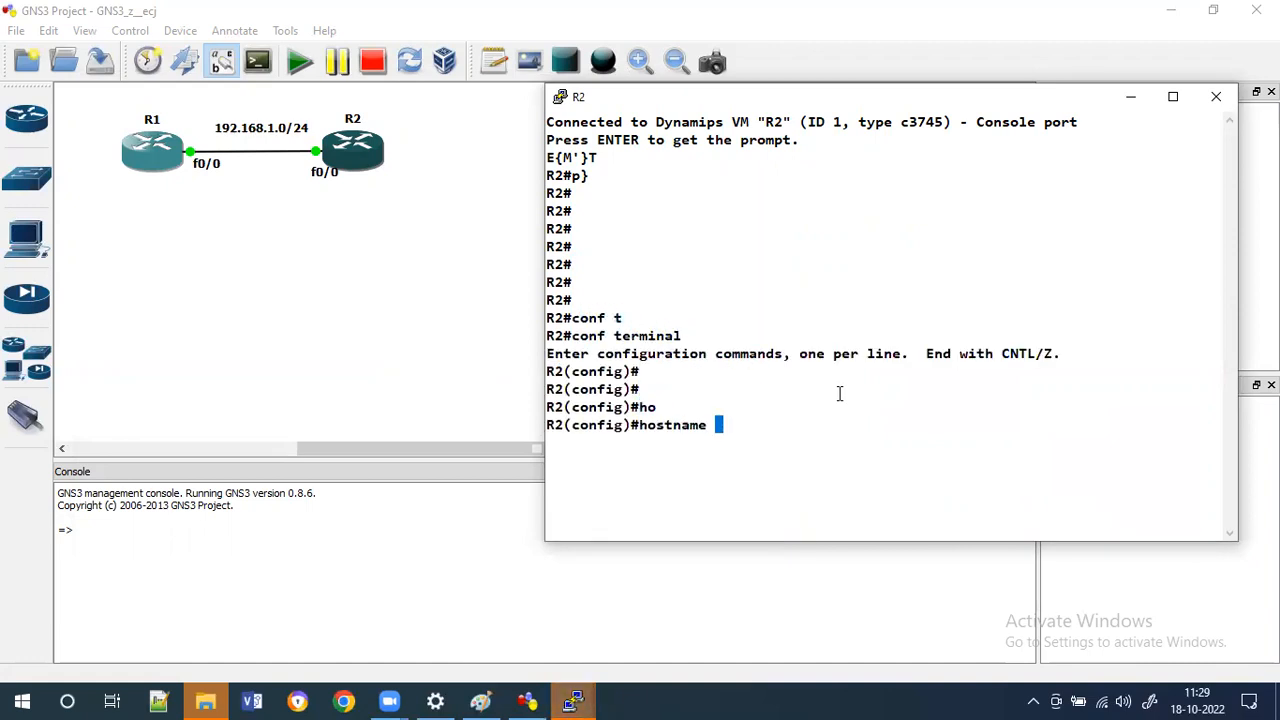
{"action": "type", "text": "ROUTER2"}
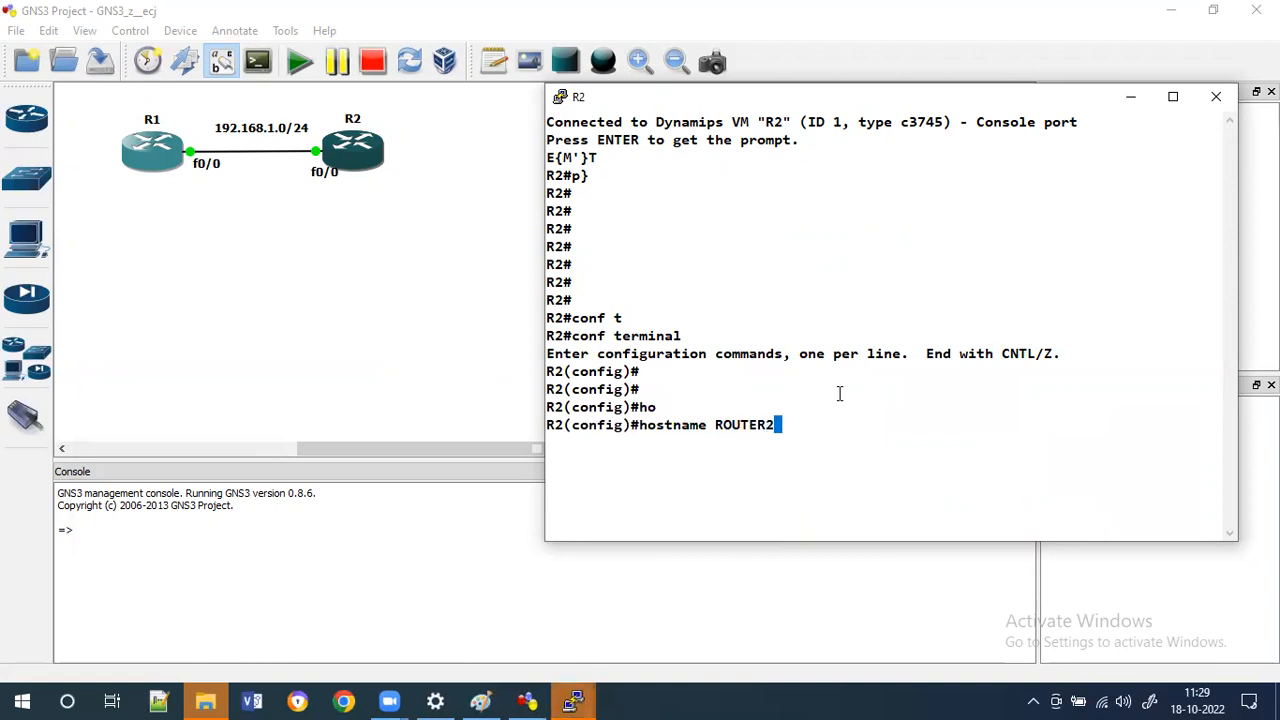
{"action": "key", "text": "Return"}
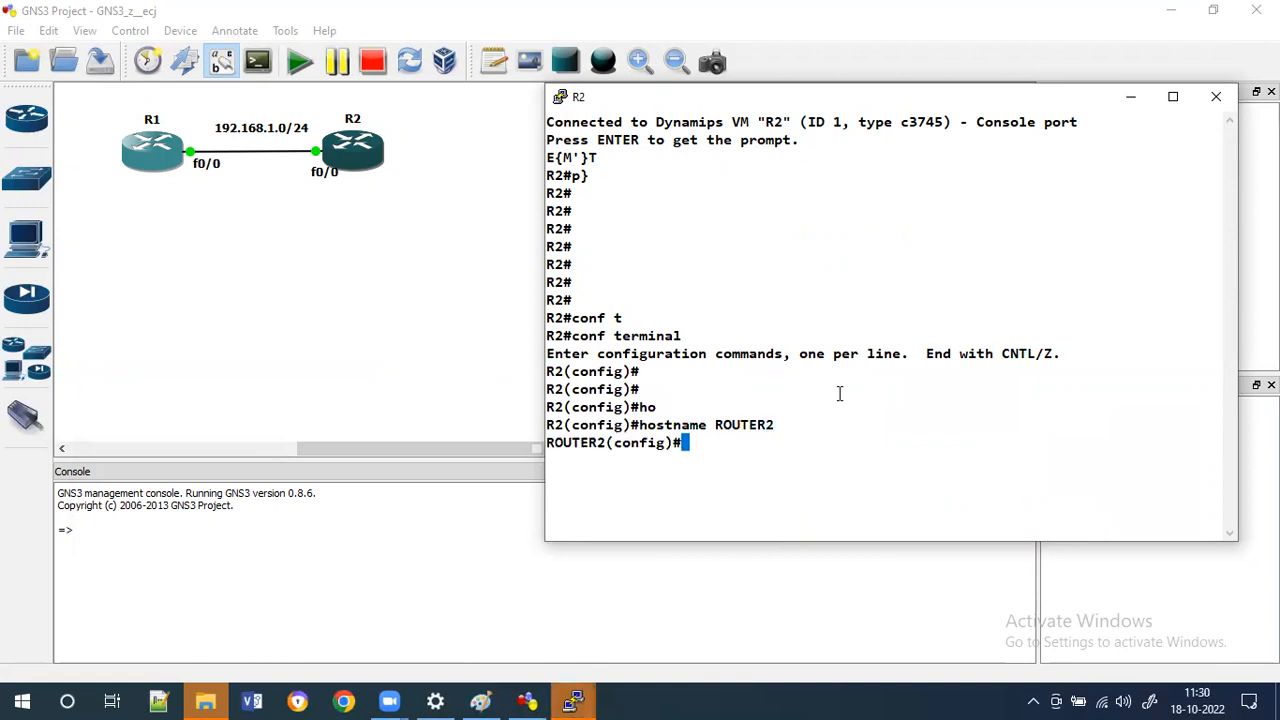
{"action": "type", "text": "exi"}
{"action": "key", "text": "Tab"}
{"action": "key", "text": "Return"}
{"action": "key", "text": "Return"}
{"action": "key", "text": "Return"}
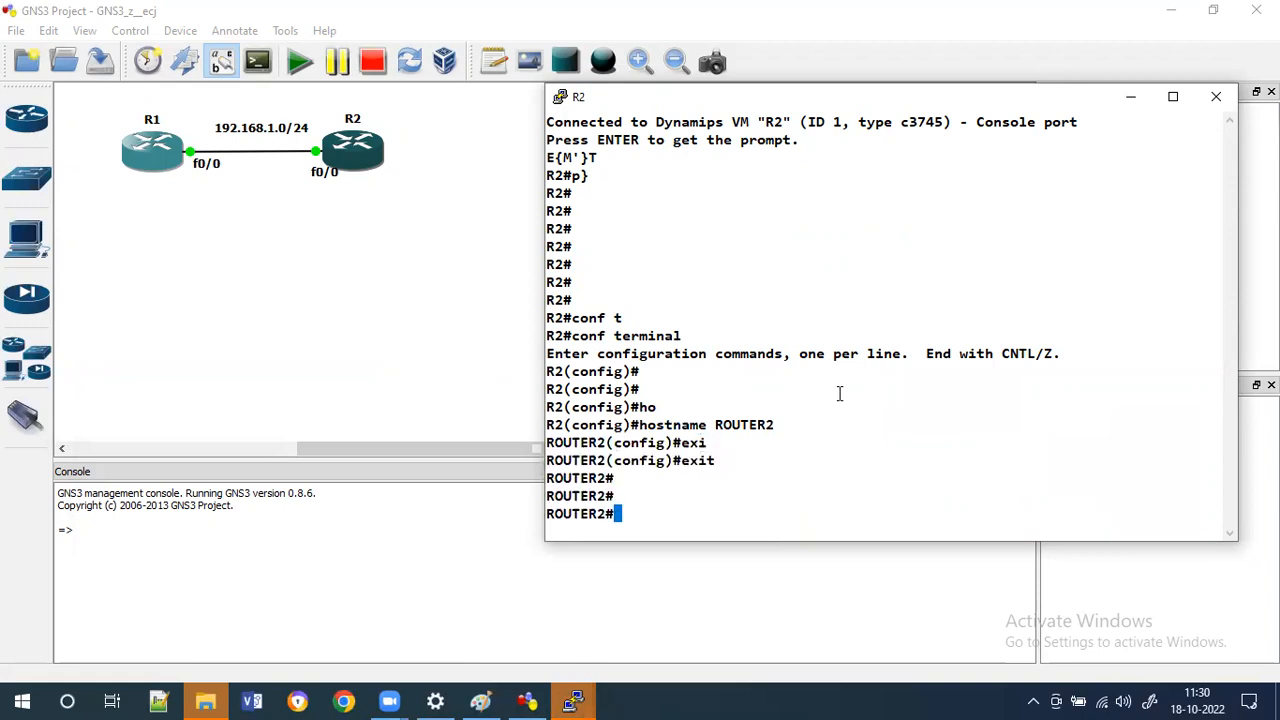
Re-enter global configuration and select interface FastEthernet 0/0 on ROUTER2.
{"action": "type", "text": "conf t"}
{"action": "key", "text": "Tab"}
{"action": "key", "text": "Return"}
{"action": "key", "text": "Return"}
{"action": "key", "text": "Return"}
{"action": "key", "text": "Return"}
{"action": "type", "text": "in"}
{"action": "key", "text": "Tab"}
{"action": "type", "text": "fa"}
{"action": "key", "text": "Tab"}
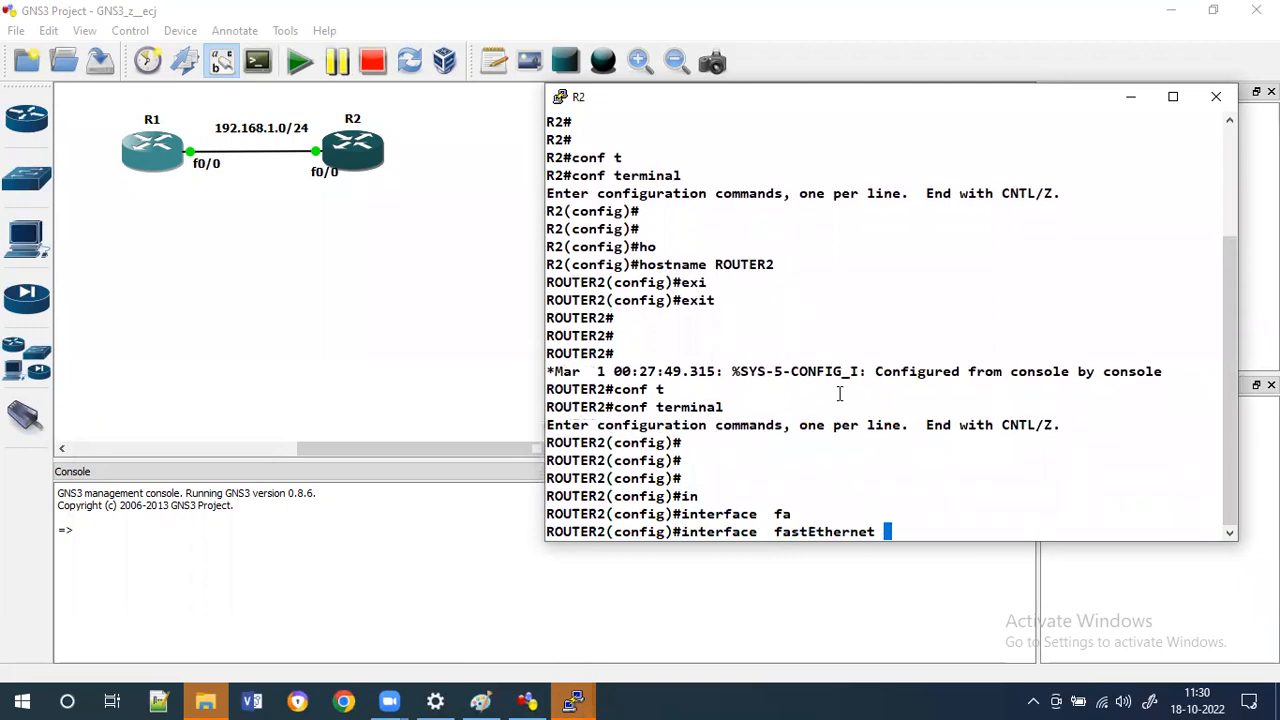
{"action": "type", "text": "0/0"}
{"action": "key", "text": "Return"}
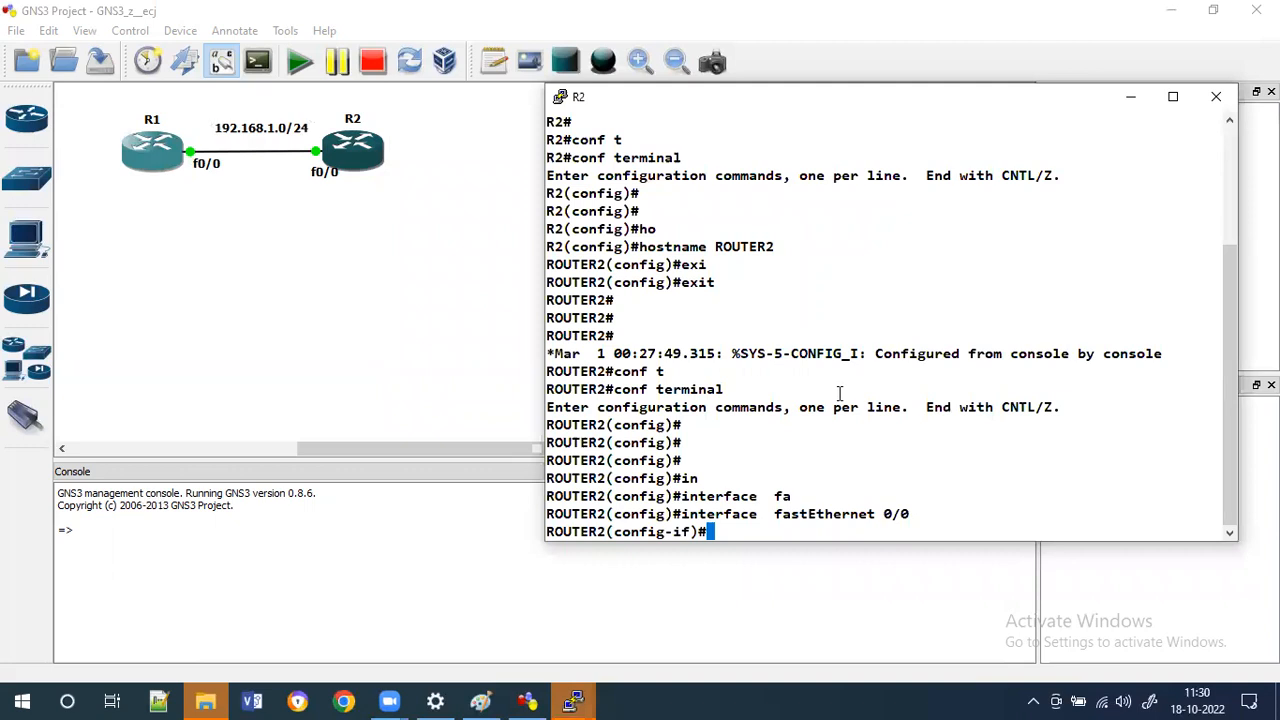
Start assigning the FastEthernet 0/0 interface the IP address 192.168.1.2.
{"action": "type", "text": "ip add"}
{"action": "key", "text": "Tab"}
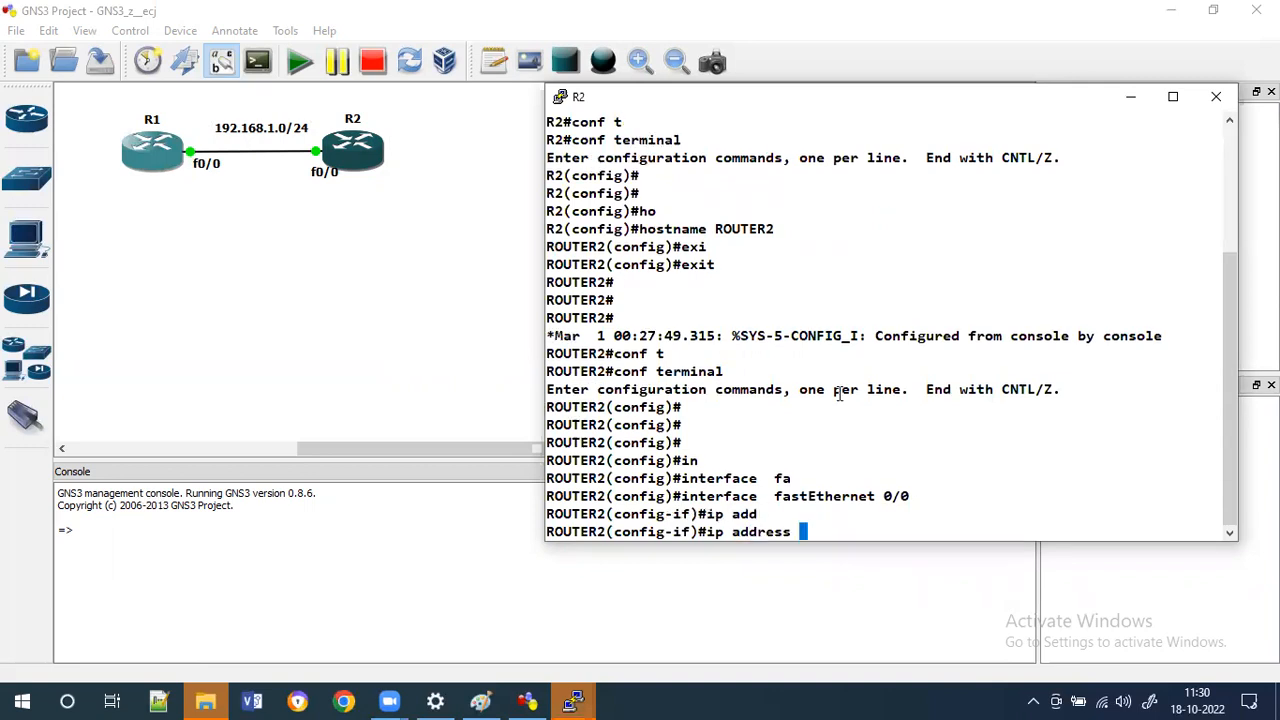
{"action": "type", "text": "192.168.1."}
{"action": "type", "text": "254"}
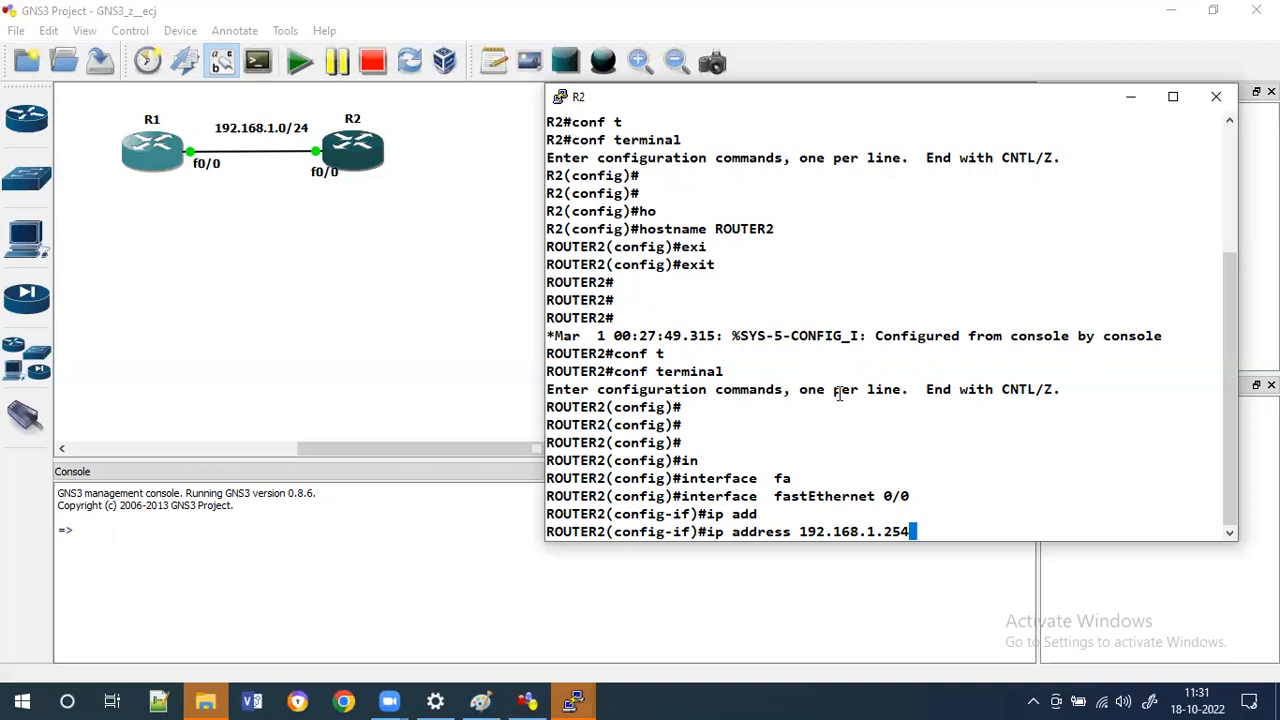
Complete FastEthernet 0/0's address as 192.168.1.2 with subnet mask 255.255.255.0.
{"action": "key", "text": "BackSpace"}
{"action": "key", "text": "BackSpace"}
{"action": "key", "text": "BackSpace"}
{"action": "type", "text": "2 255.255.255"}
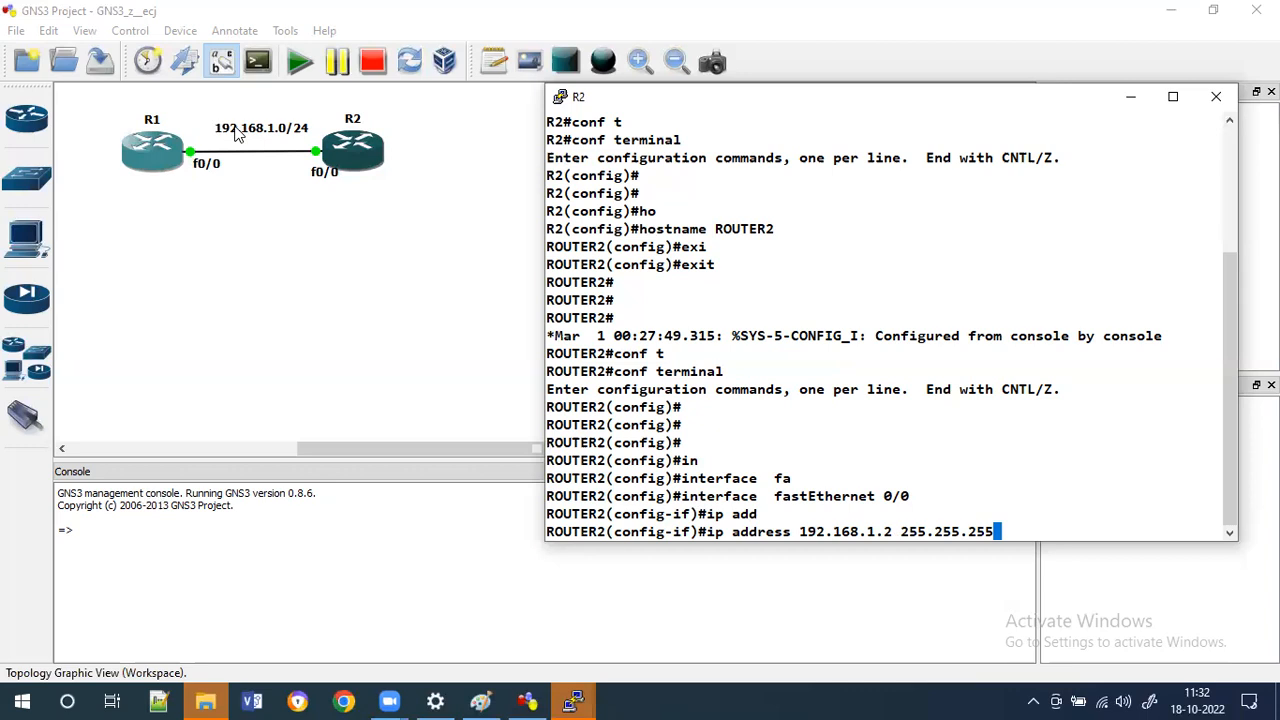
{"action": "type", "text": ".0"}
{"action": "key", "text": "Return"}
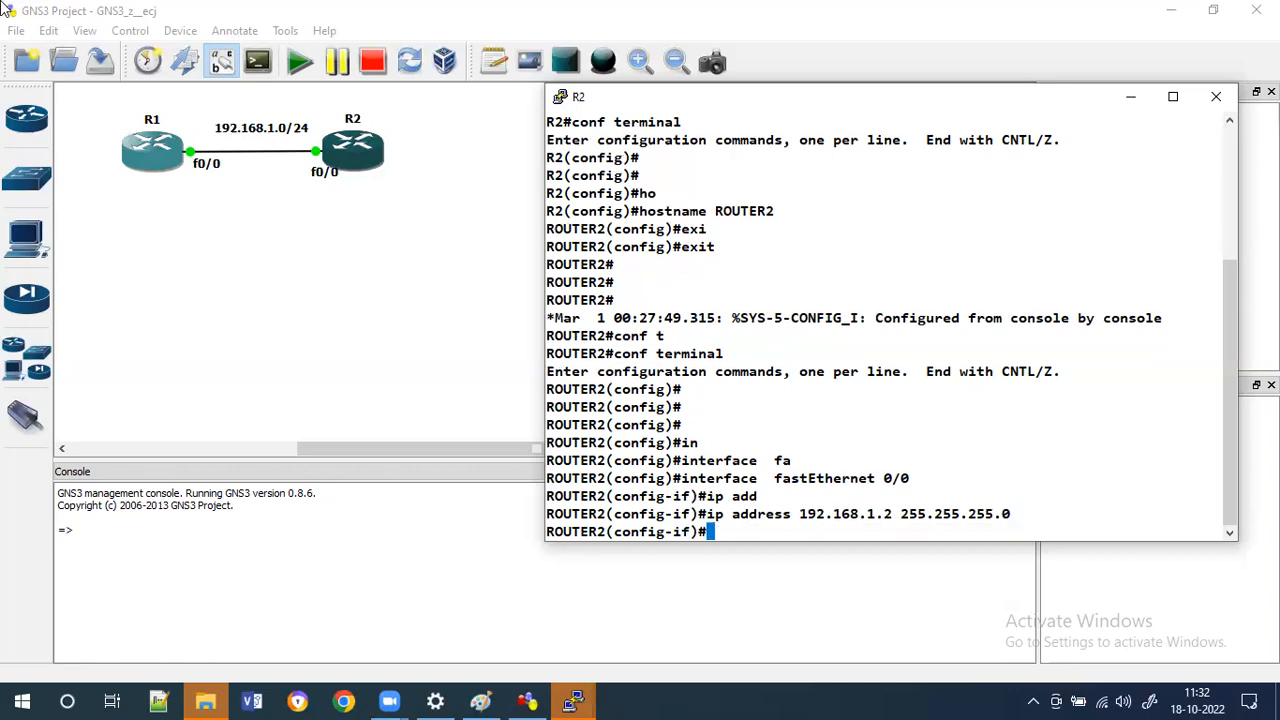
Bring FastEthernet 0/0 on ROUTER2 up with the no shutdown command.
{"action": "left_click", "coordinate": [147, 8]}
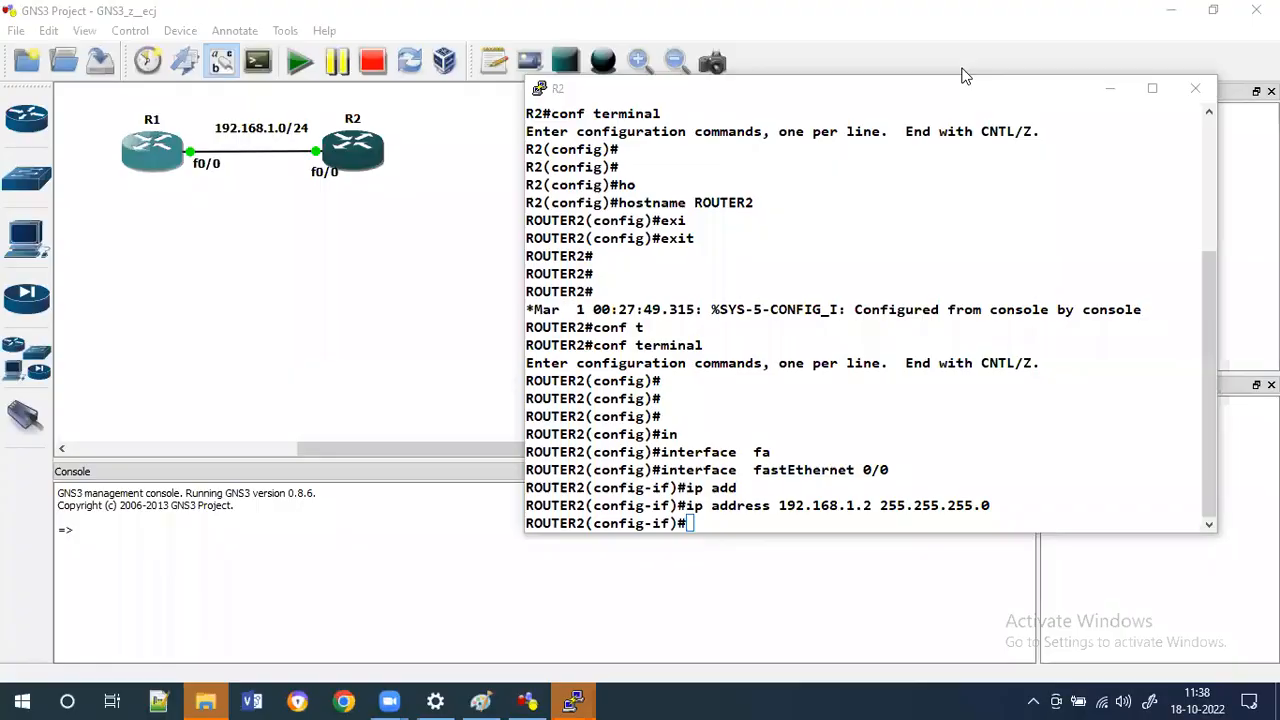
{"action": "left_click", "coordinate": [905, 380]}
{"action": "type", "text": "n"}
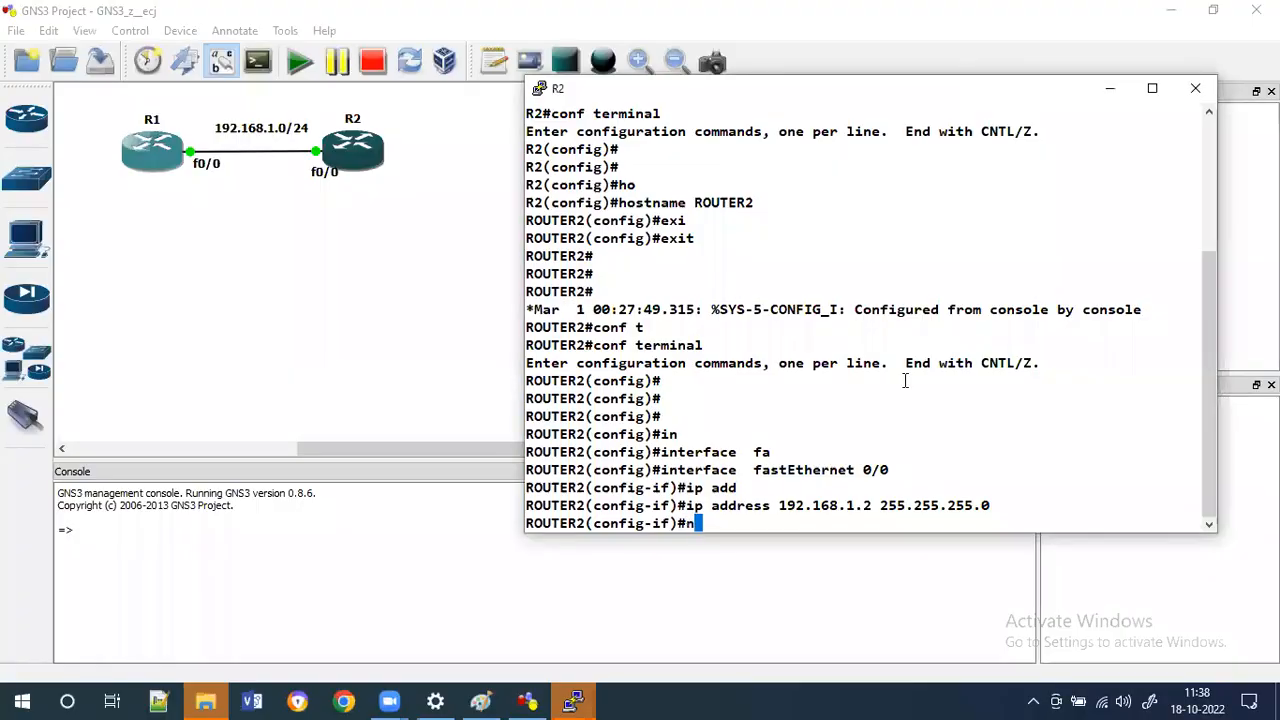
{"action": "type", "text": "o sh"}
{"action": "key", "text": "Tab"}
{"action": "key", "text": "Return"}
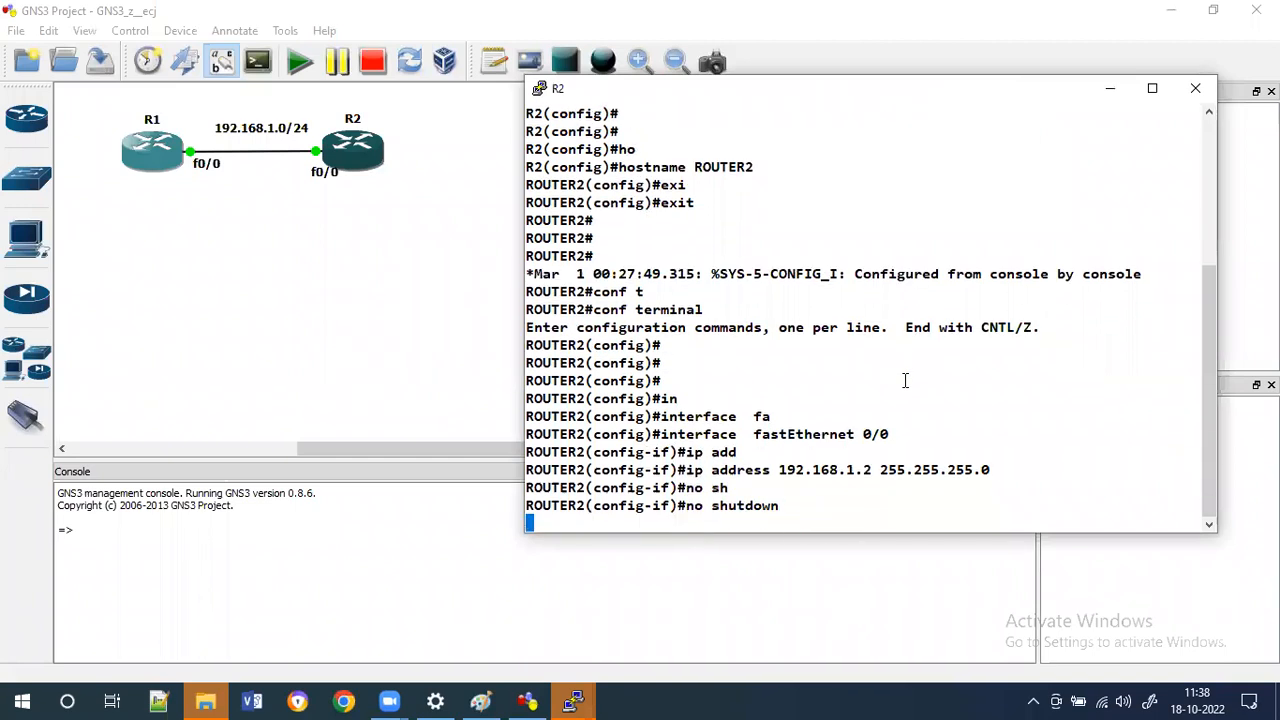
Highlight the interface link and line protocol state messages in R2's console.
{"action": "key", "text": "Return"}
{"action": "key", "text": "Return"}
{"action": "key", "text": "Return"}
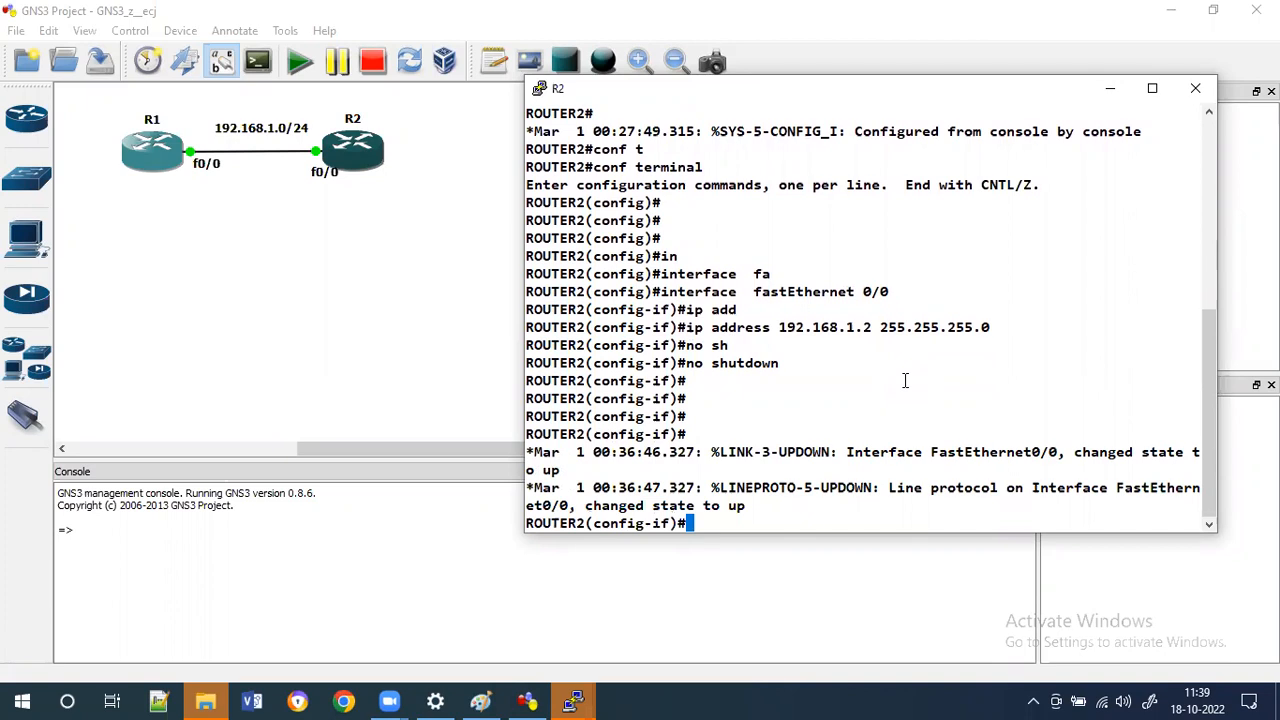
{"action": "left_click_drag", "start_coordinate": [789, 500], "coordinate": [626, 471]}
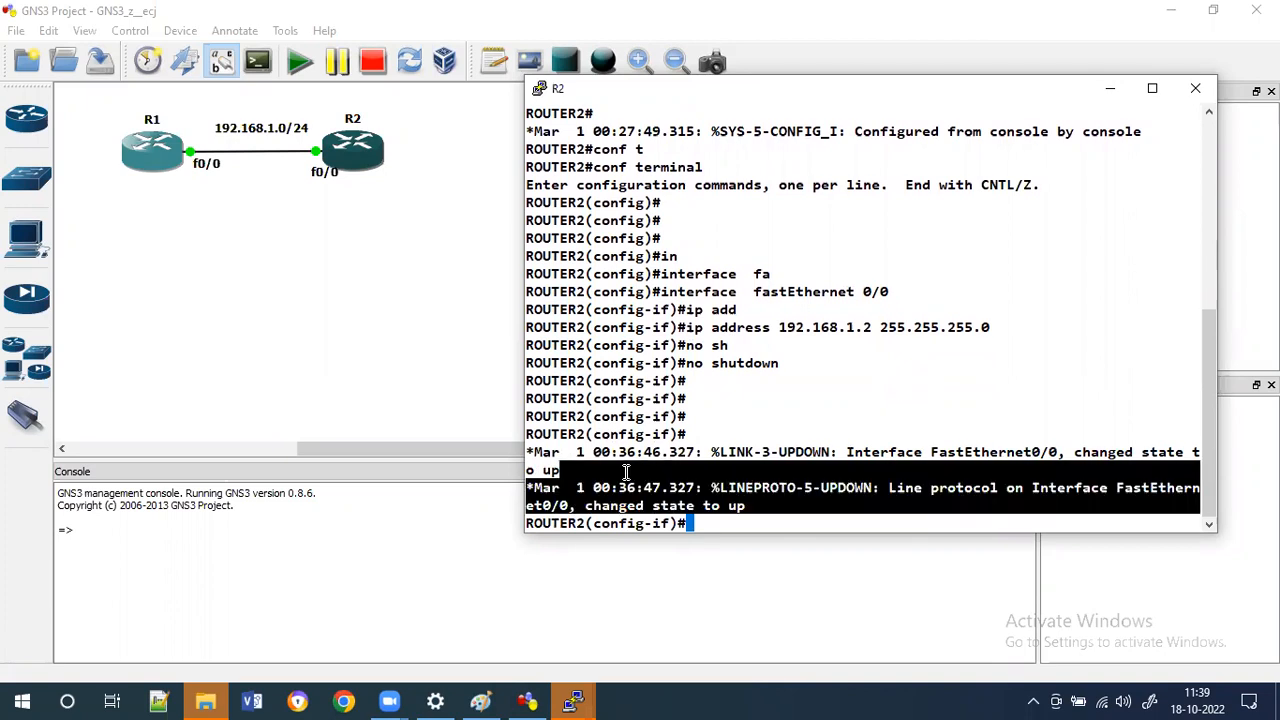
{"action": "left_click_drag", "start_coordinate": [770, 435], "coordinate": [789, 421]}
Exit interface and global configuration back to privileged EXEC mode on ROUTER2.
{"action": "key", "text": "Return"}
{"action": "key", "text": "Return"}
{"action": "type", "text": "exi"}
{"action": "key", "text": "Tab"}
{"action": "key", "text": "Return"}
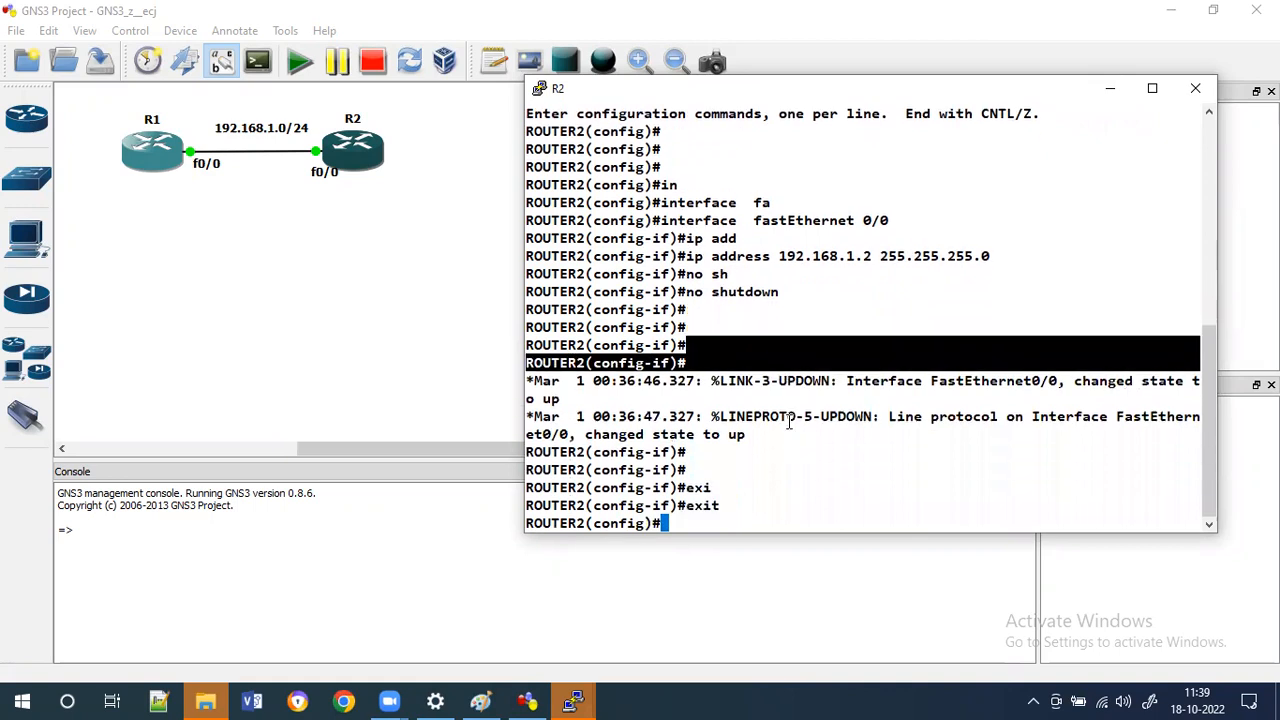
{"action": "type", "text": "exi"}
{"action": "key", "text": "Tab"}
{"action": "key", "text": "Return"}
{"action": "key", "text": "Return"}
{"action": "key", "text": "Return"}
{"action": "key", "text": "Return"}
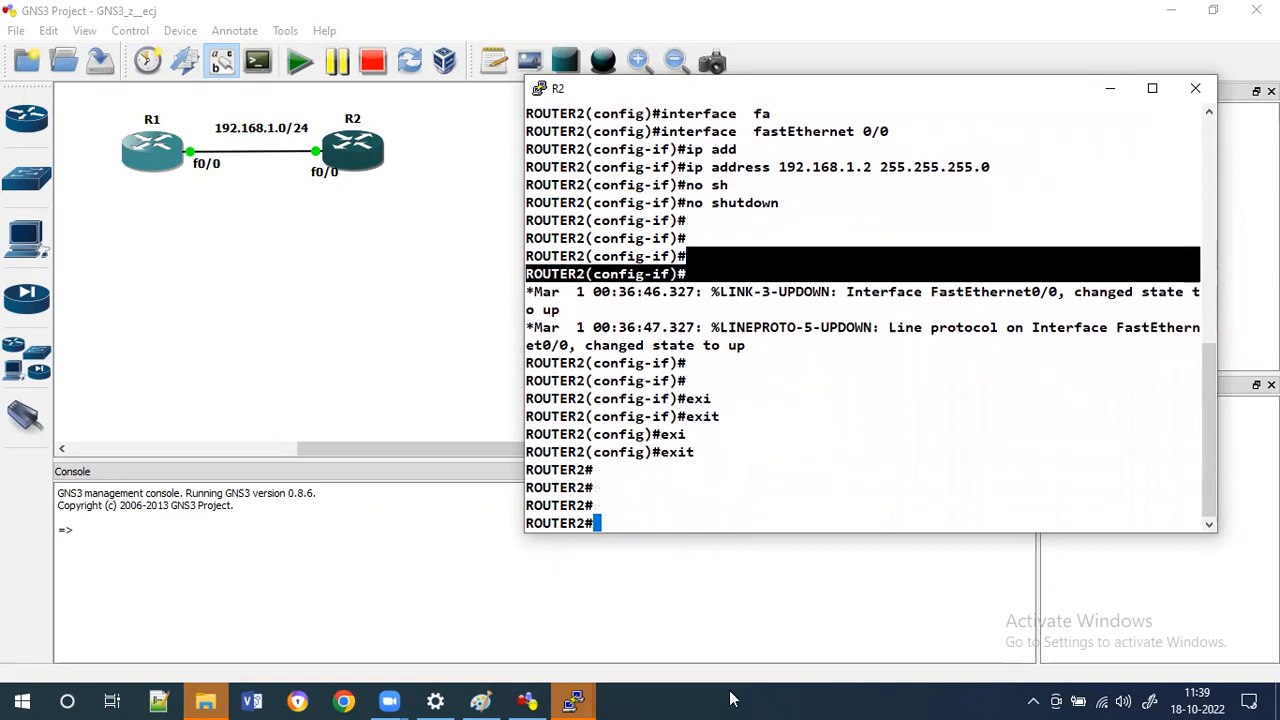
{"action": "key", "text": "Return"}
Switch to R1's console and reposition and resize its window beside the topology.
{"action": "left_click", "coordinate": [582, 698]}
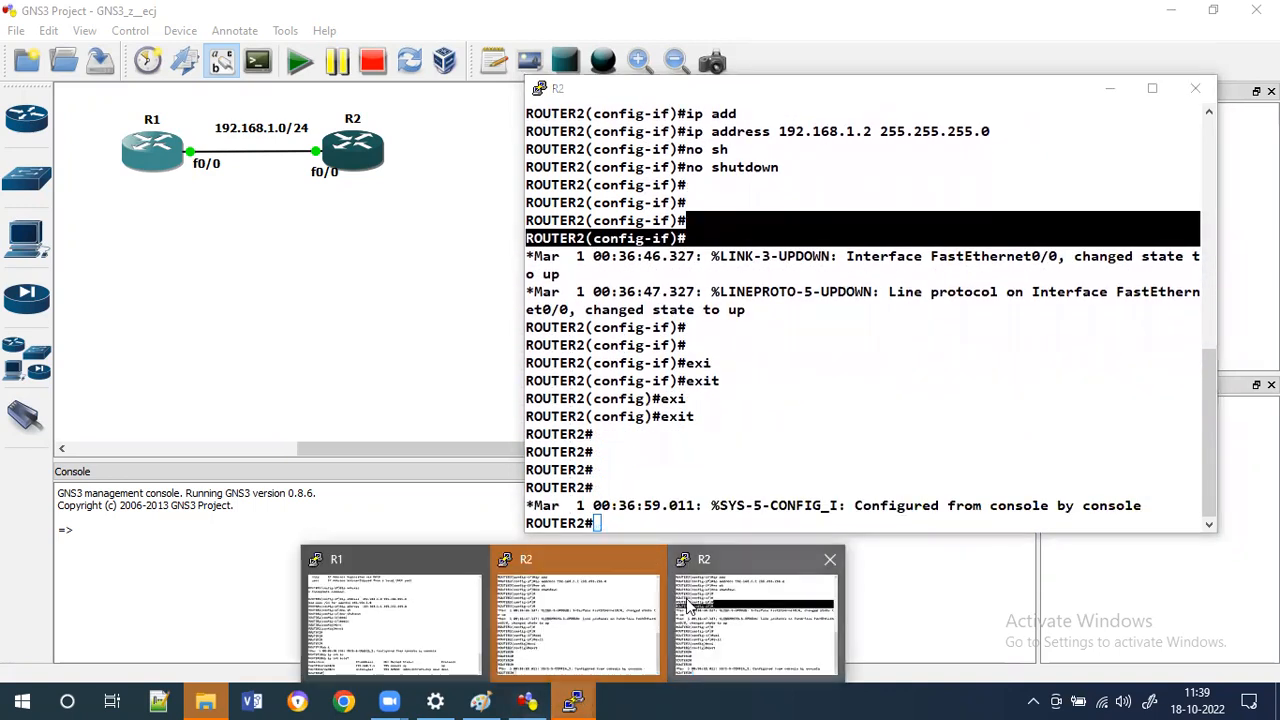
{"action": "left_click", "coordinate": [650, 561]}
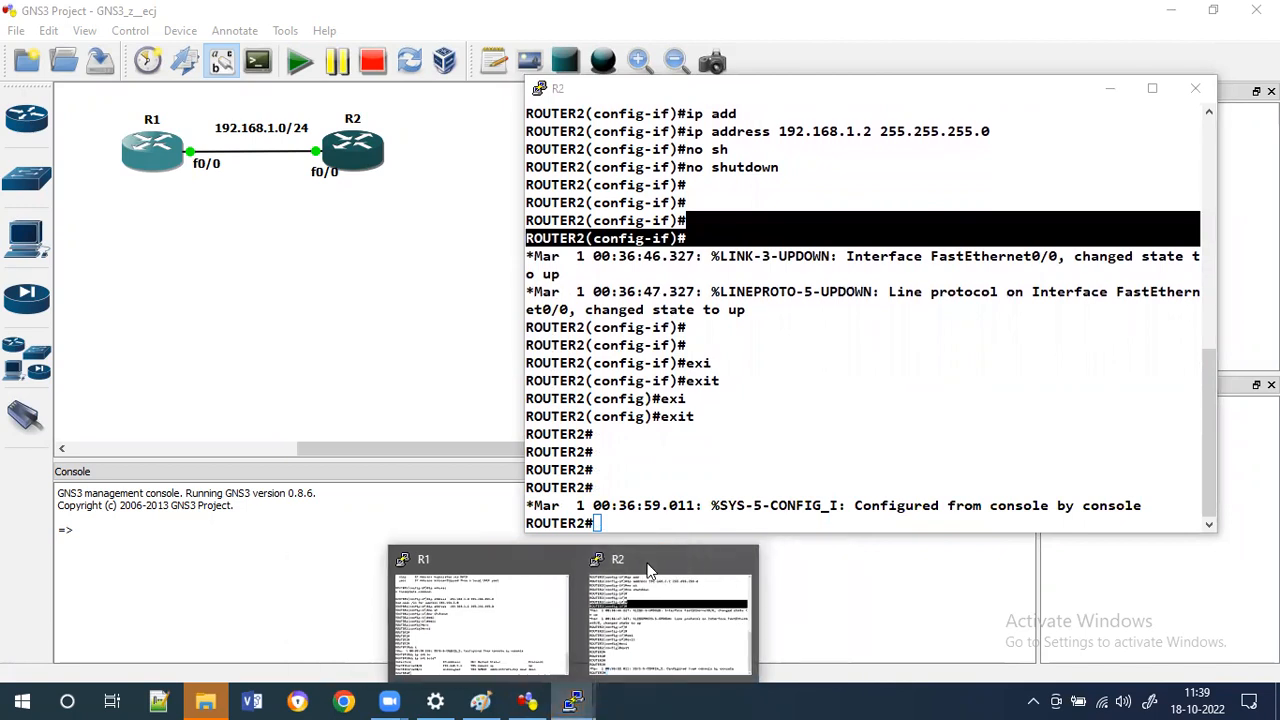
{"action": "left_click", "coordinate": [465, 630]}
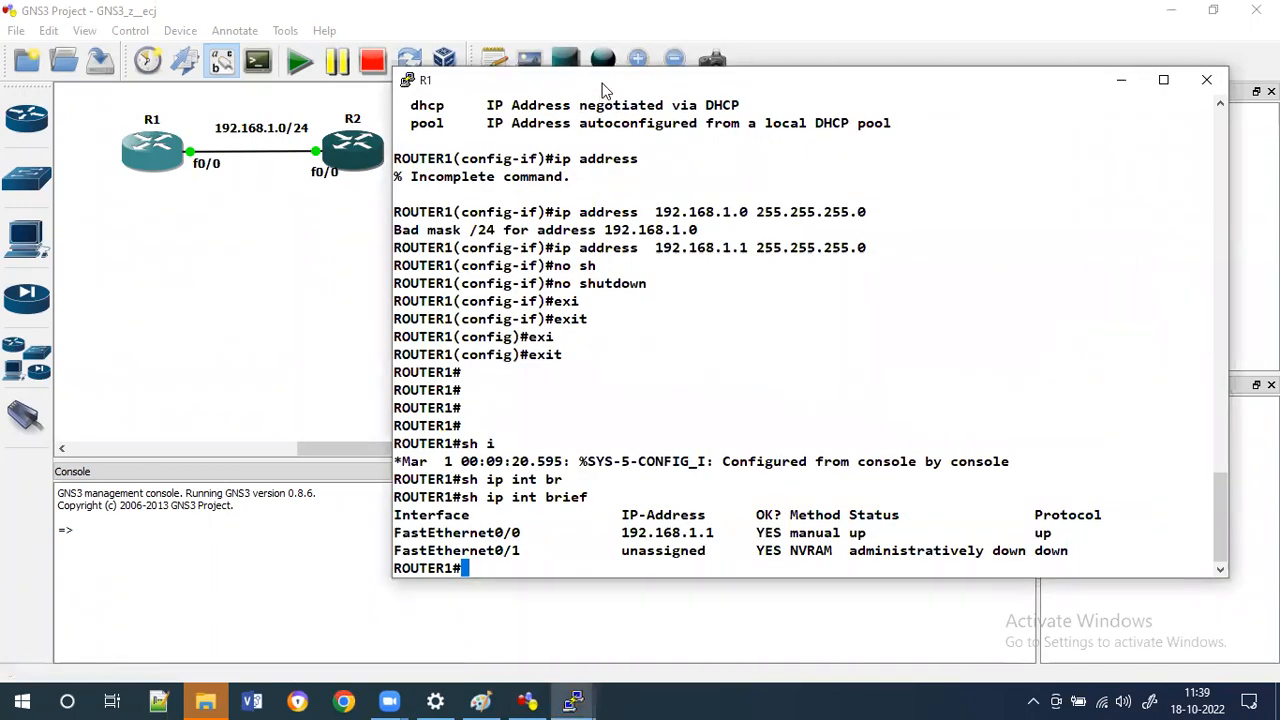
{"action": "left_click_drag", "start_coordinate": [607, 95], "coordinate": [687, 102]}
{"action": "left_click_drag", "start_coordinate": [1057, 103], "coordinate": [887, 103]}
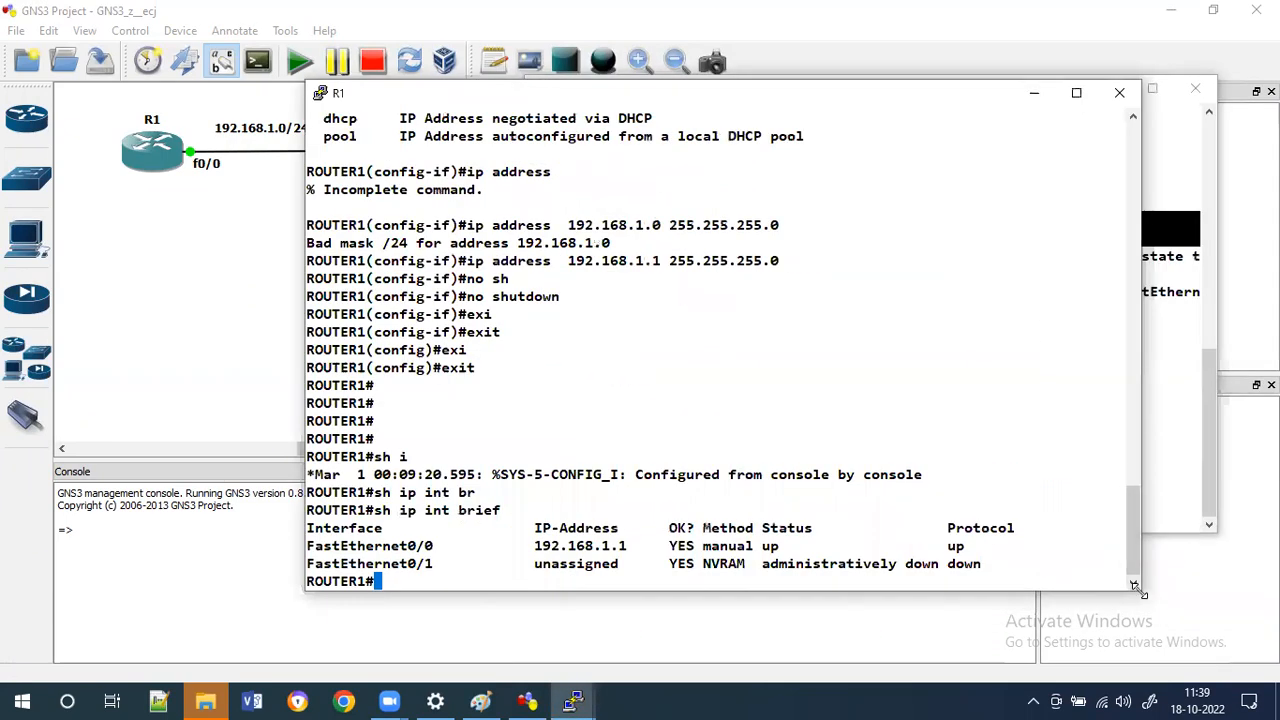
{"action": "left_click_drag", "start_coordinate": [1136, 587], "coordinate": [1120, 534]}
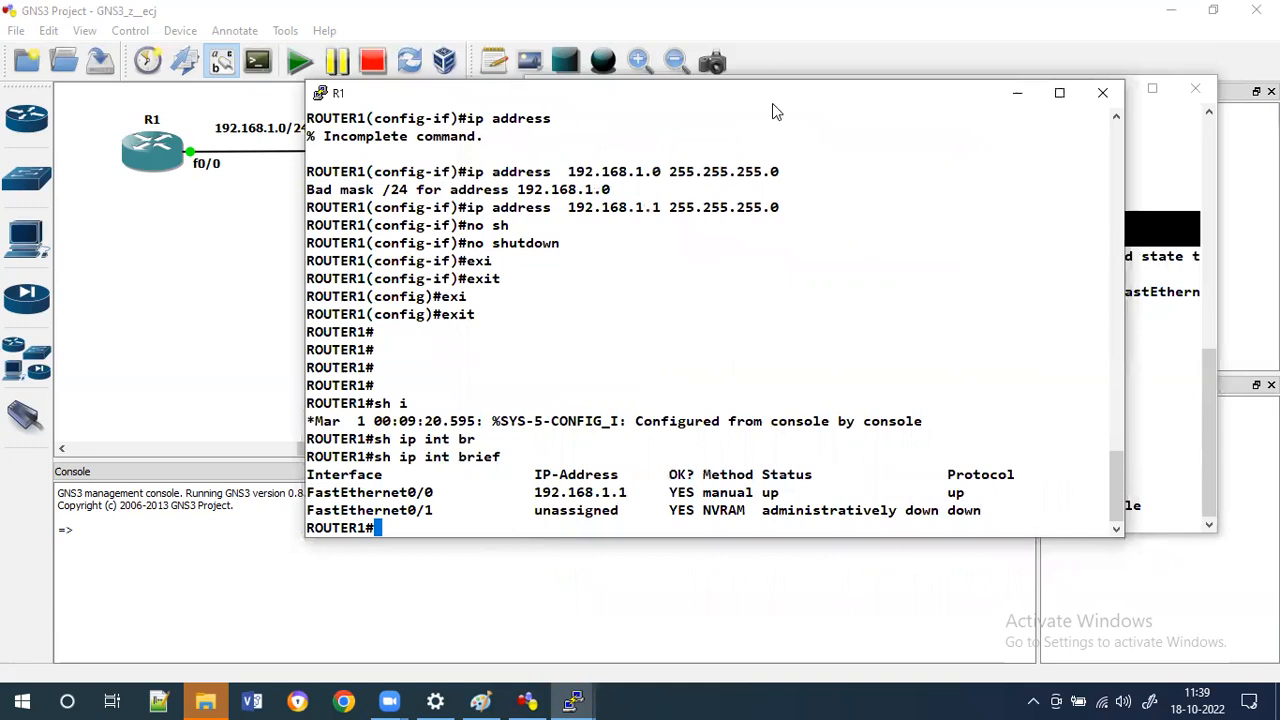
{"action": "left_click", "coordinate": [872, 80]}
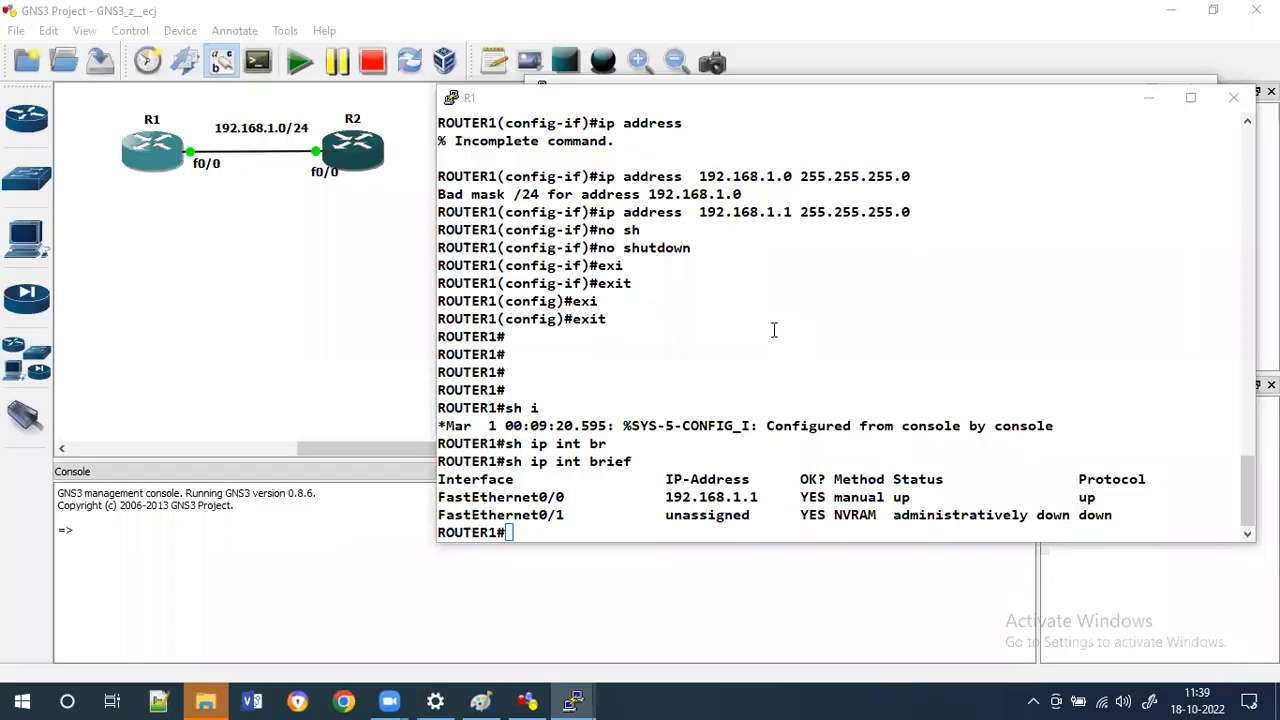
Ping R1's own interface address 192.168.1.1 from ROUTER1.
{"action": "left_click", "coordinate": [774, 330]}
{"action": "key", "text": "Return"}
{"action": "key", "text": "Return"}
{"action": "key", "text": "Return"}
{"action": "type", "text": "ping"}
{"action": "key", "text": "Tab"}
{"action": "type", "text": "192.168.1.1"}
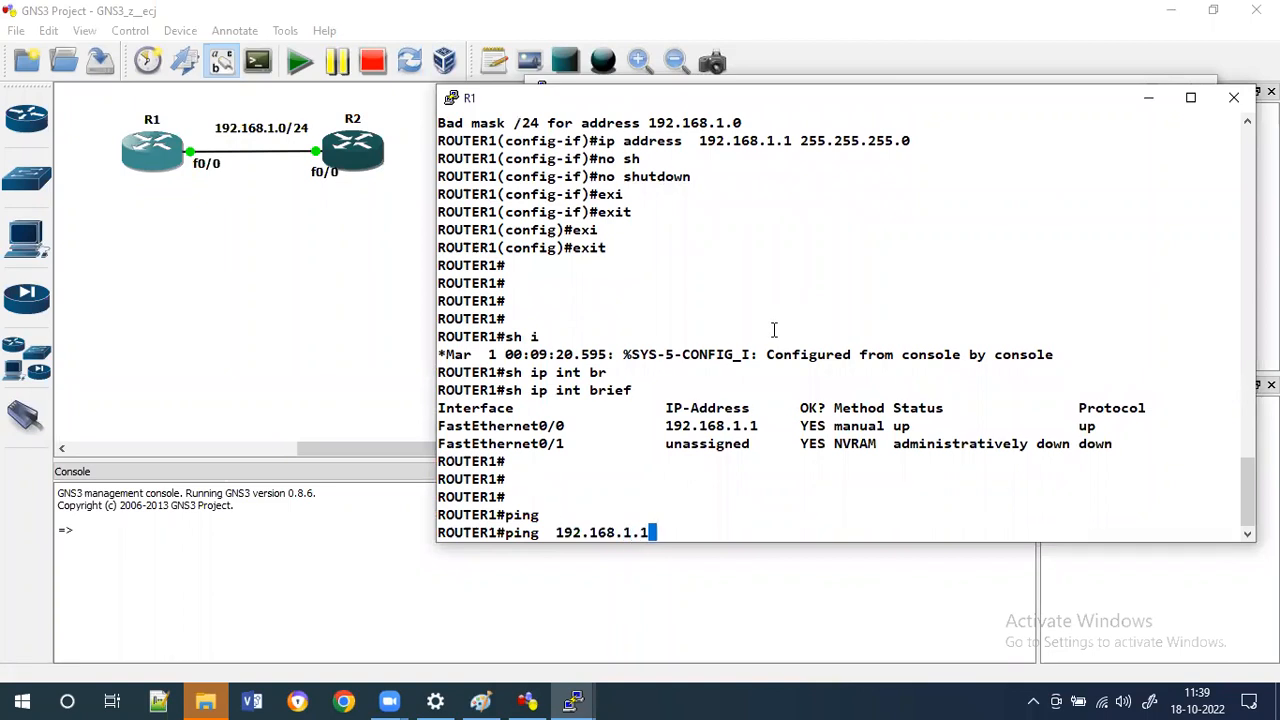
{"action": "key", "text": "Return"}
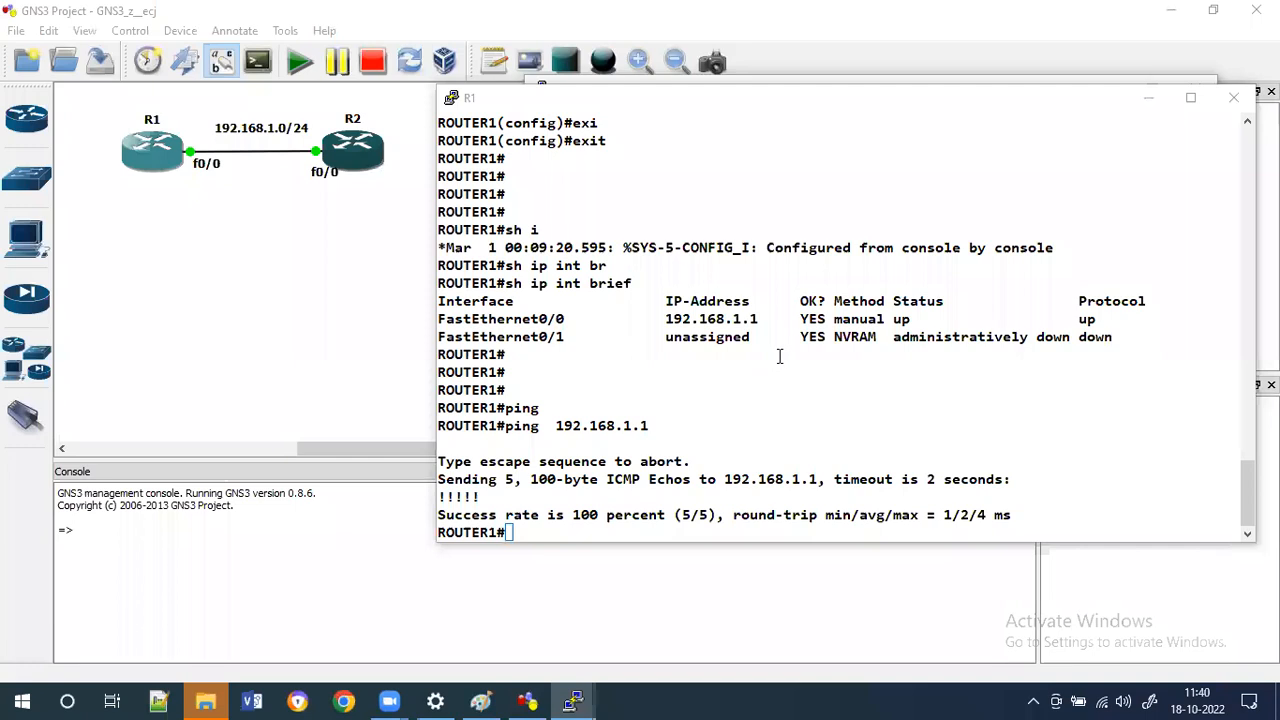
Ping R2's interface address 192.168.1.2 from ROUTER1 by editing the previous command.
{"action": "left_click", "coordinate": [779, 357]}
{"action": "key", "text": "Up"}
{"action": "key", "text": "BackSpace"}
{"action": "type", "text": "2"}
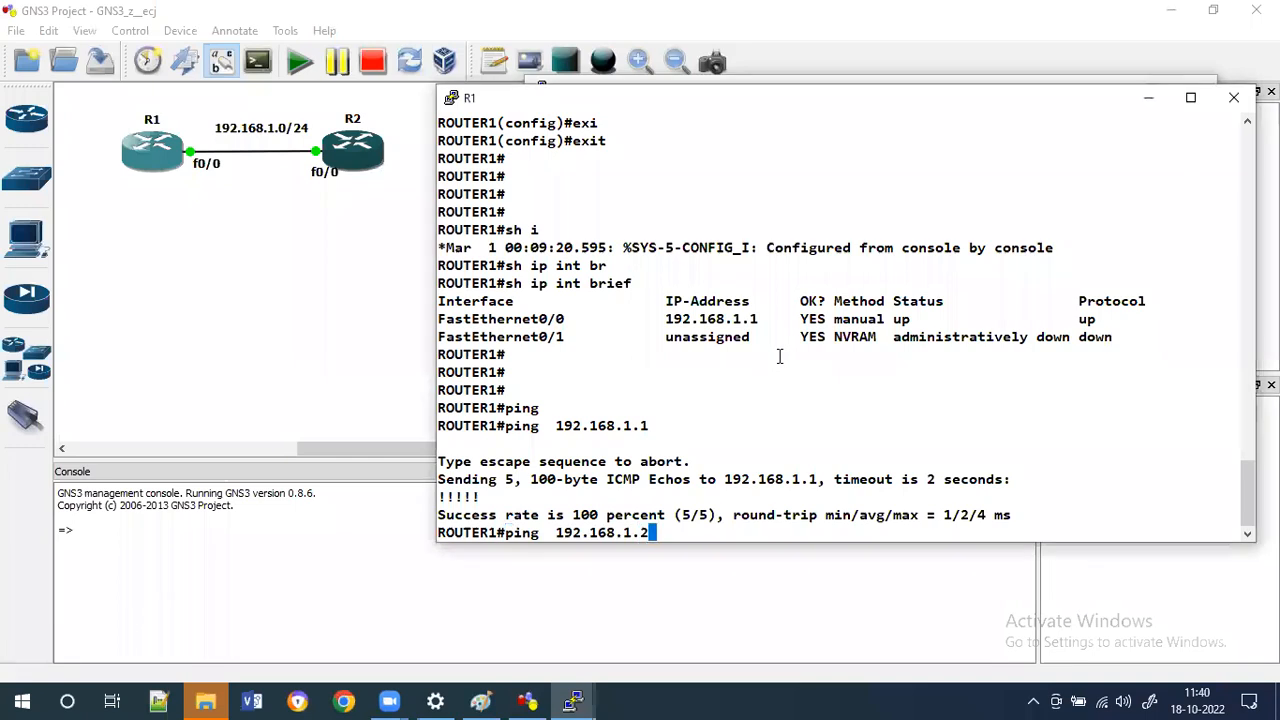
{"action": "key", "text": "Return"}
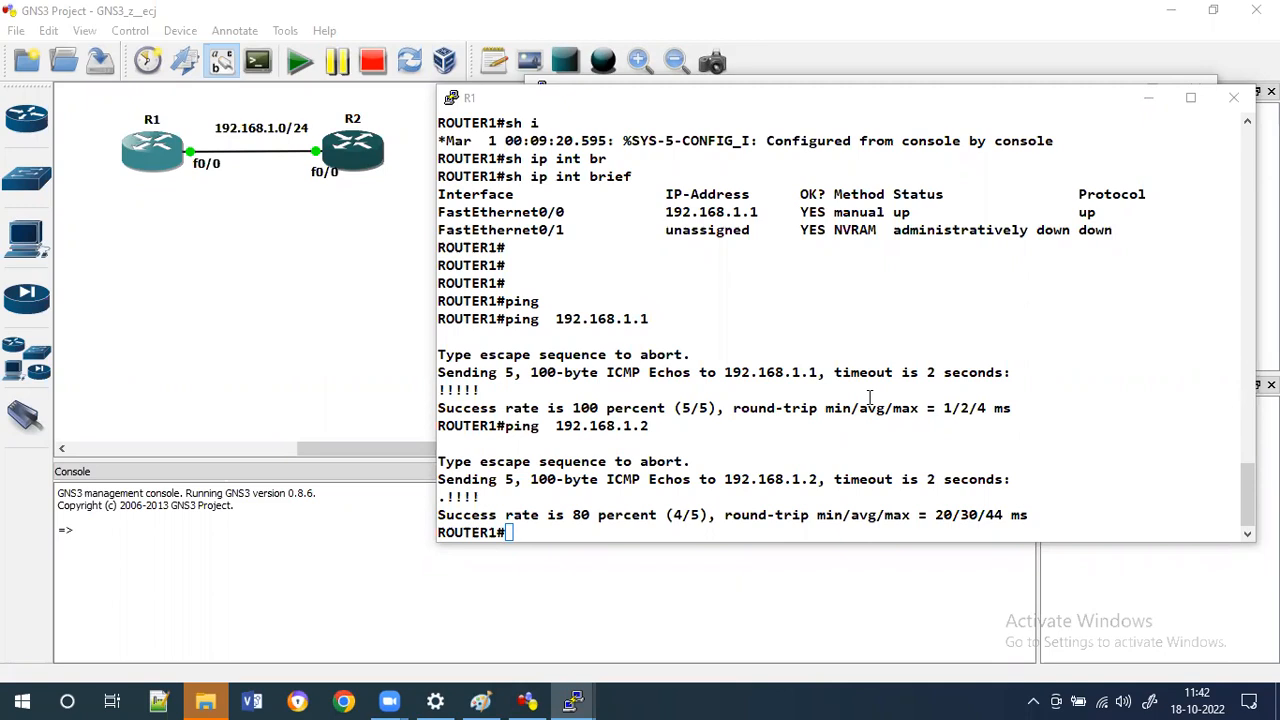
Switch to R2's console and show the running configuration of interface FastEthernet 0/0.
{"action": "left_click", "coordinate": [736, 87]}
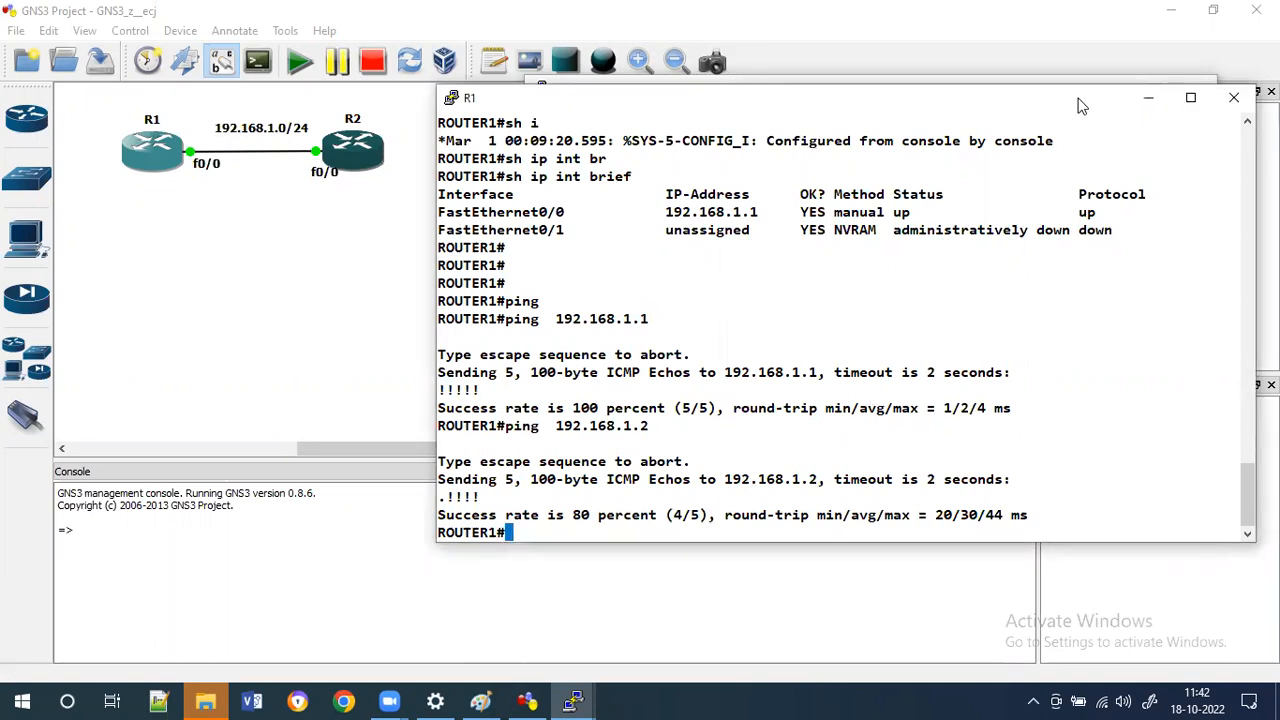
{"action": "left_click", "coordinate": [1148, 97]}
{"action": "key", "text": "Return"}
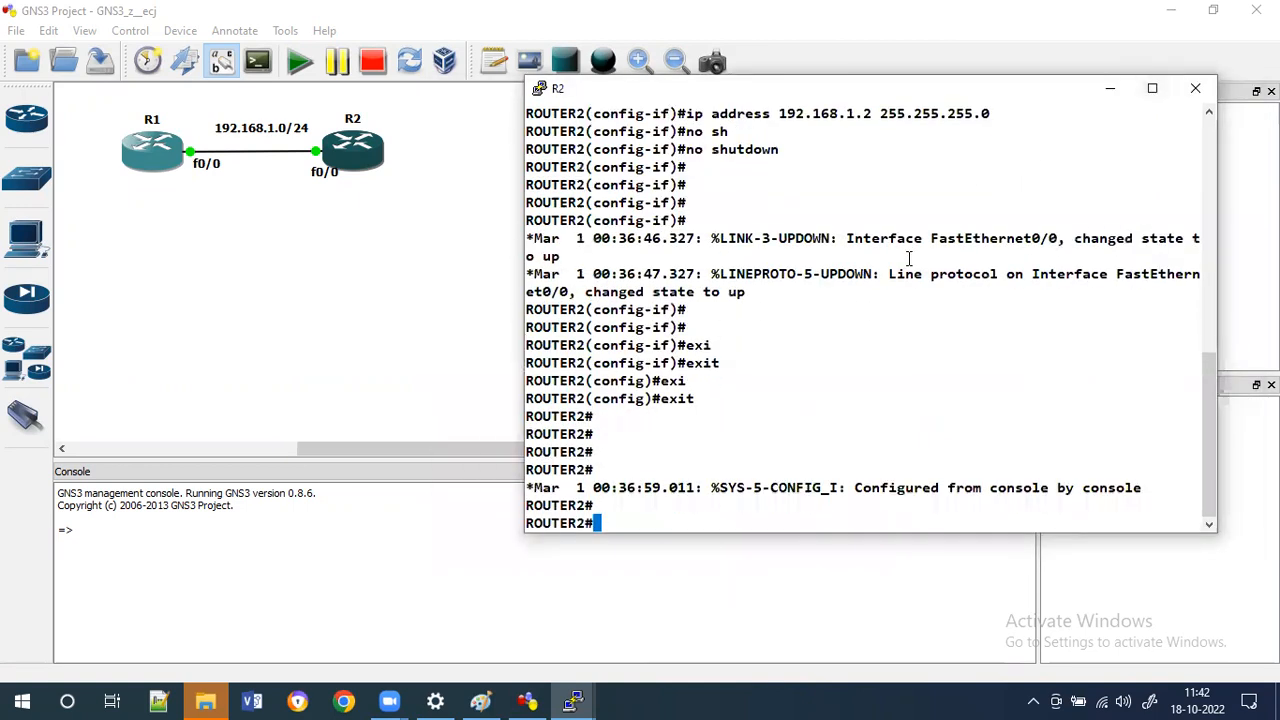
{"action": "key", "text": "Return"}
{"action": "key", "text": "Return"}
{"action": "key", "text": "Return"}
{"action": "key", "text": "Return"}
{"action": "key", "text": "Return"}
{"action": "type", "text": "sh run"}
{"action": "key", "text": "Tab"}
{"action": "type", "text": "i"}
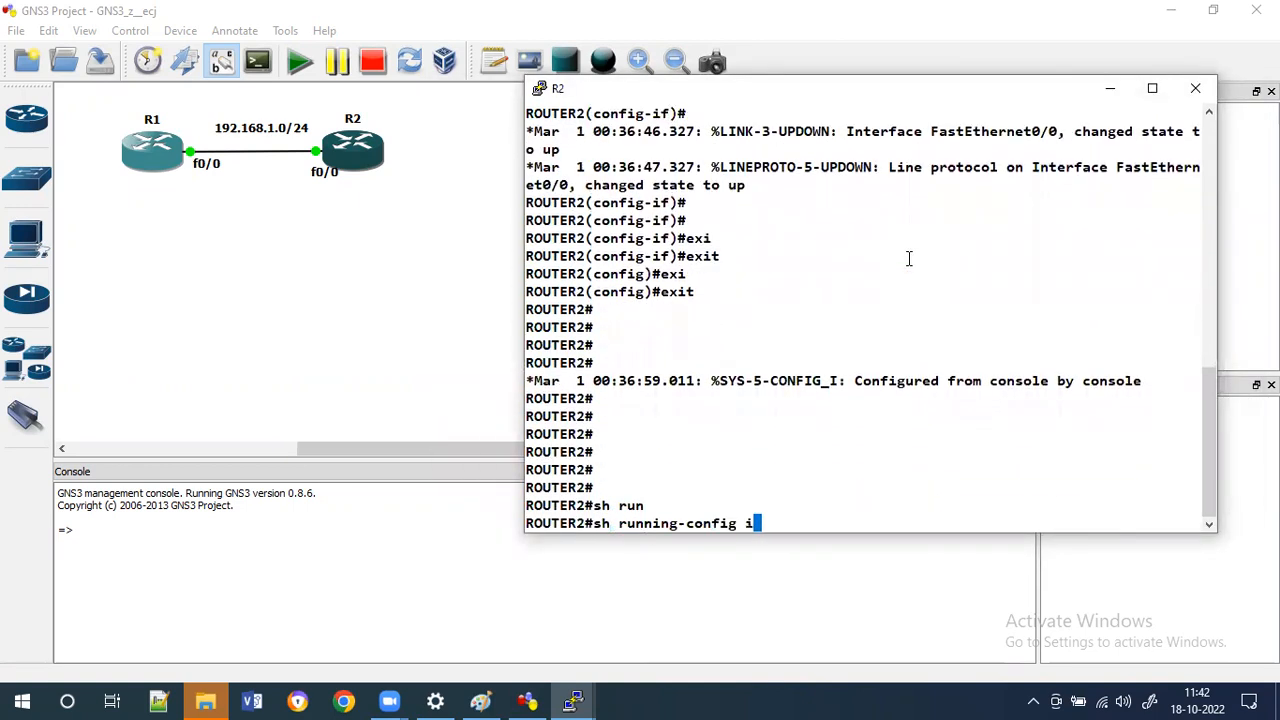
{"action": "type", "text": "n"}
{"action": "key", "text": "Tab"}
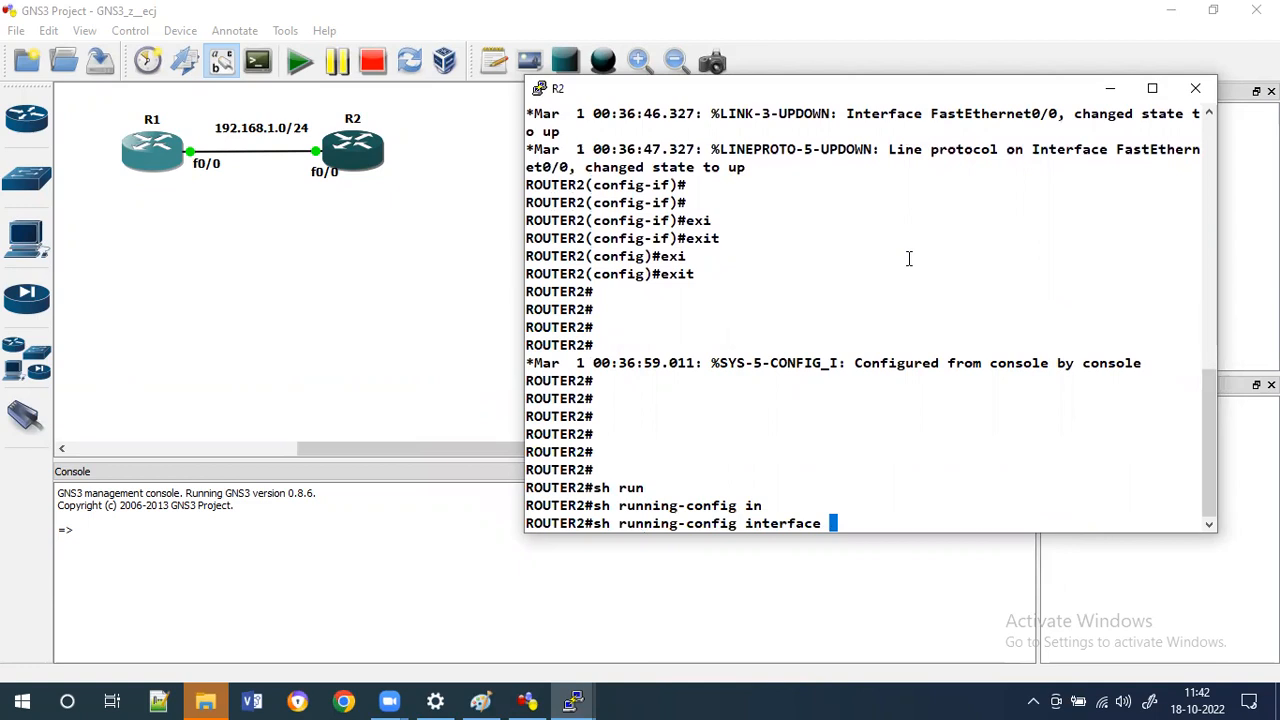
{"action": "type", "text": "fa"}
{"action": "key", "text": "Tab"}
{"action": "type", "text": "0/0"}
{"action": "key", "text": "Return"}
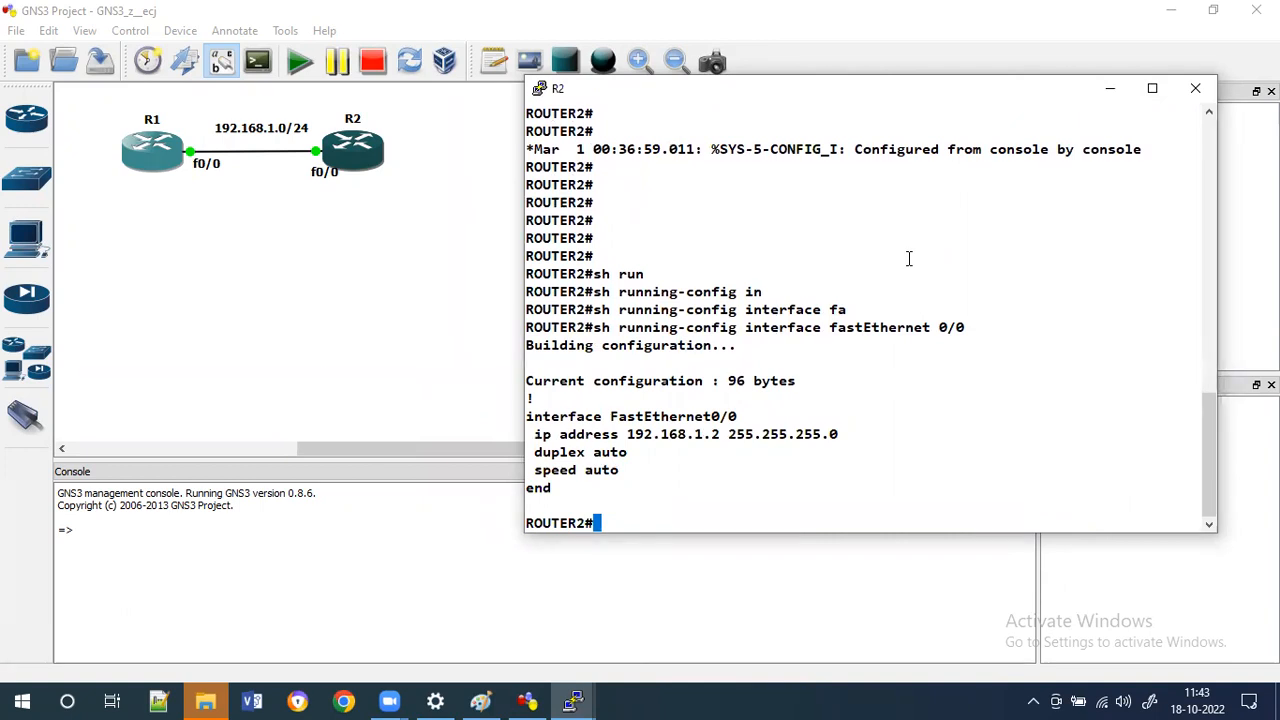
Re-enter global configuration and set FastEthernet 0/0's address to 192.168.1.2 with mask 255.255.255.128.
{"action": "type", "text": "conft"}
{"action": "key", "text": "Tab"}
{"action": "key", "text": "BackSpace"}
{"action": "type", "text": "t"}
{"action": "key", "text": "Tab"}
{"action": "key", "text": "Return"}
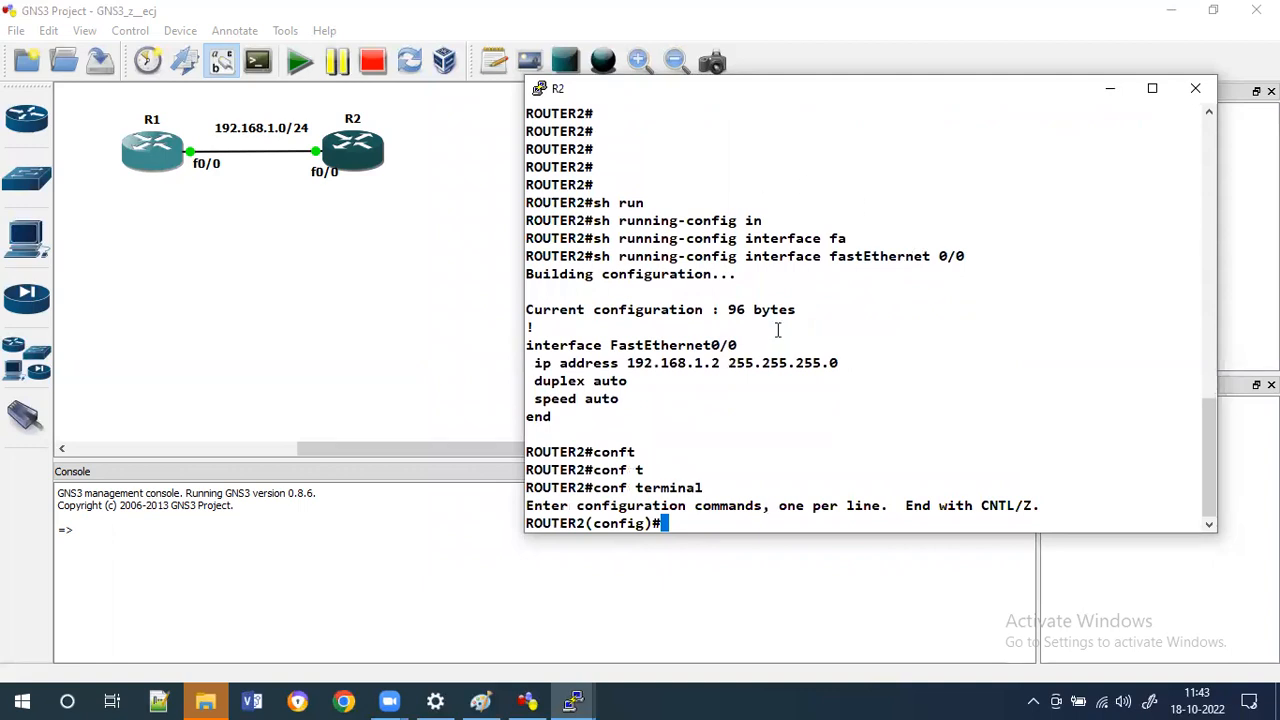
{"action": "triple_click", "coordinate": [659, 352]}
{"action": "right_click", "coordinate": [650, 352]}
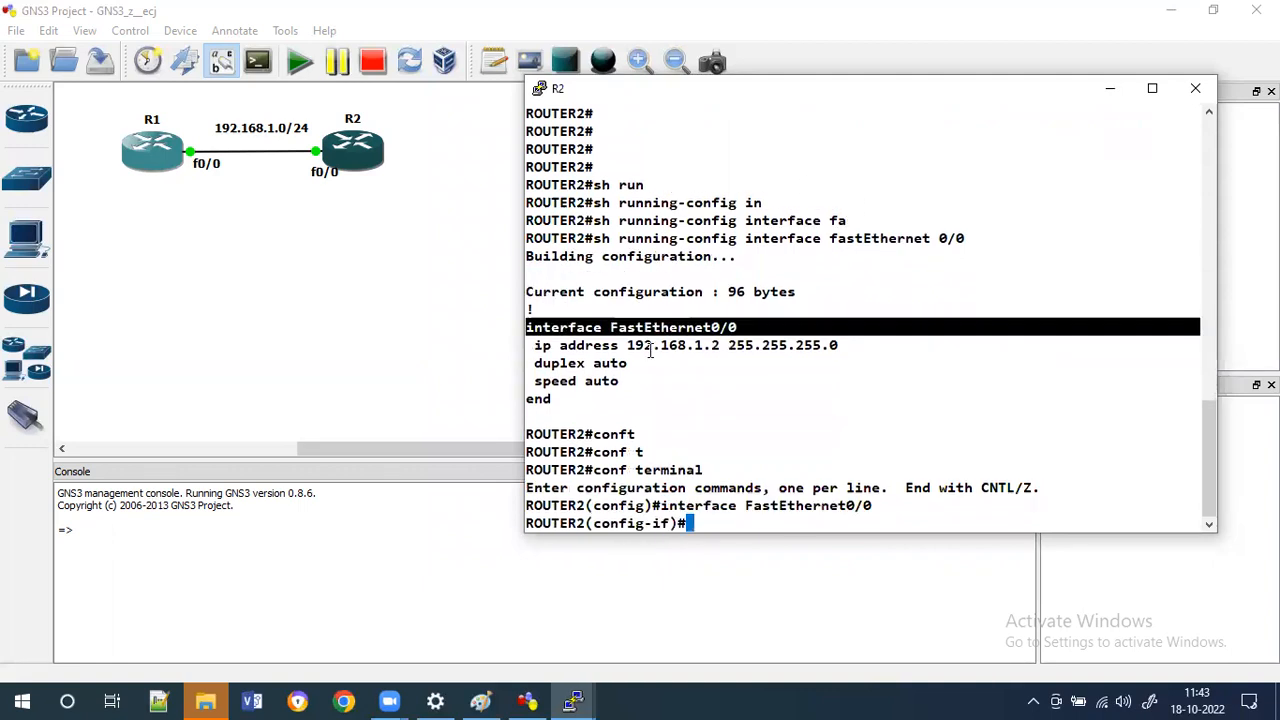
{"action": "left_click_drag", "start_coordinate": [527, 345], "coordinate": [819, 344]}
{"action": "right_click", "coordinate": [819, 344]}
{"action": "type", "text": ".128"}
{"action": "key", "text": "Return"}
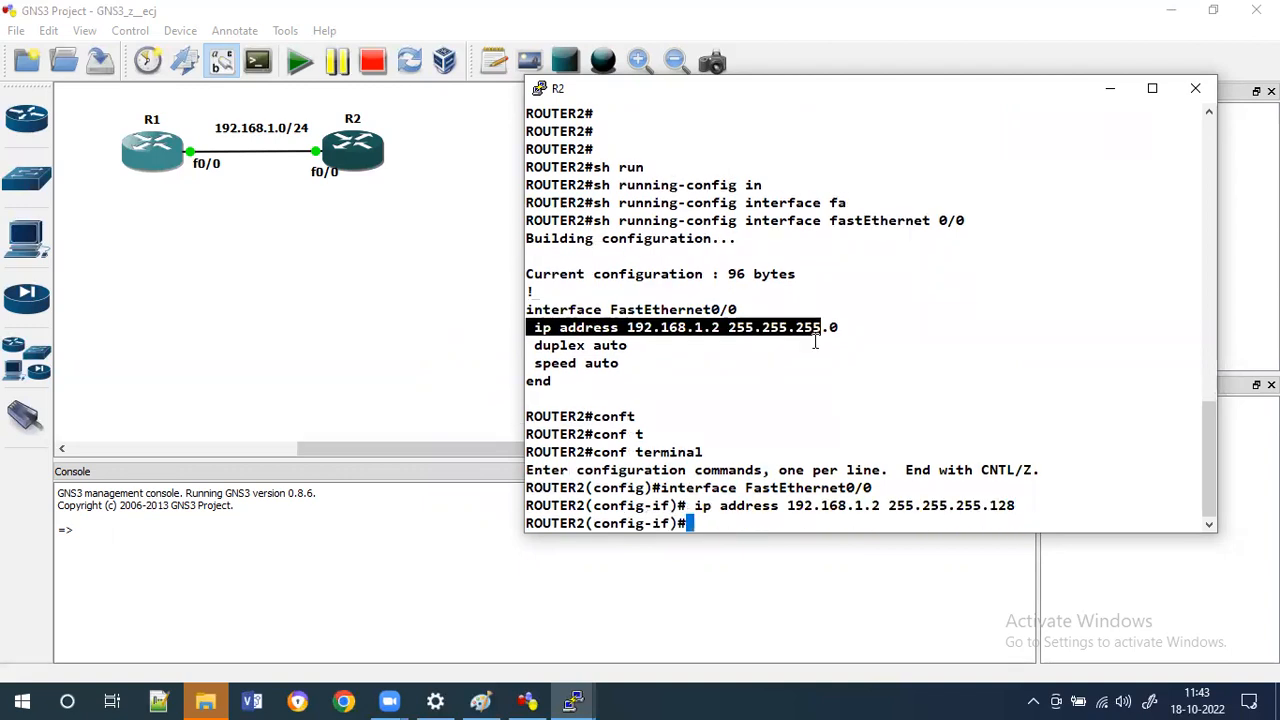
Switch to R1's console and ping 192.168.1.2 several more times.
{"action": "left_click", "coordinate": [553, 700]}
{"action": "left_click", "coordinate": [478, 640]}
{"action": "key", "text": "Return"}
{"action": "key", "text": "Up"}
{"action": "key", "text": "Return"}
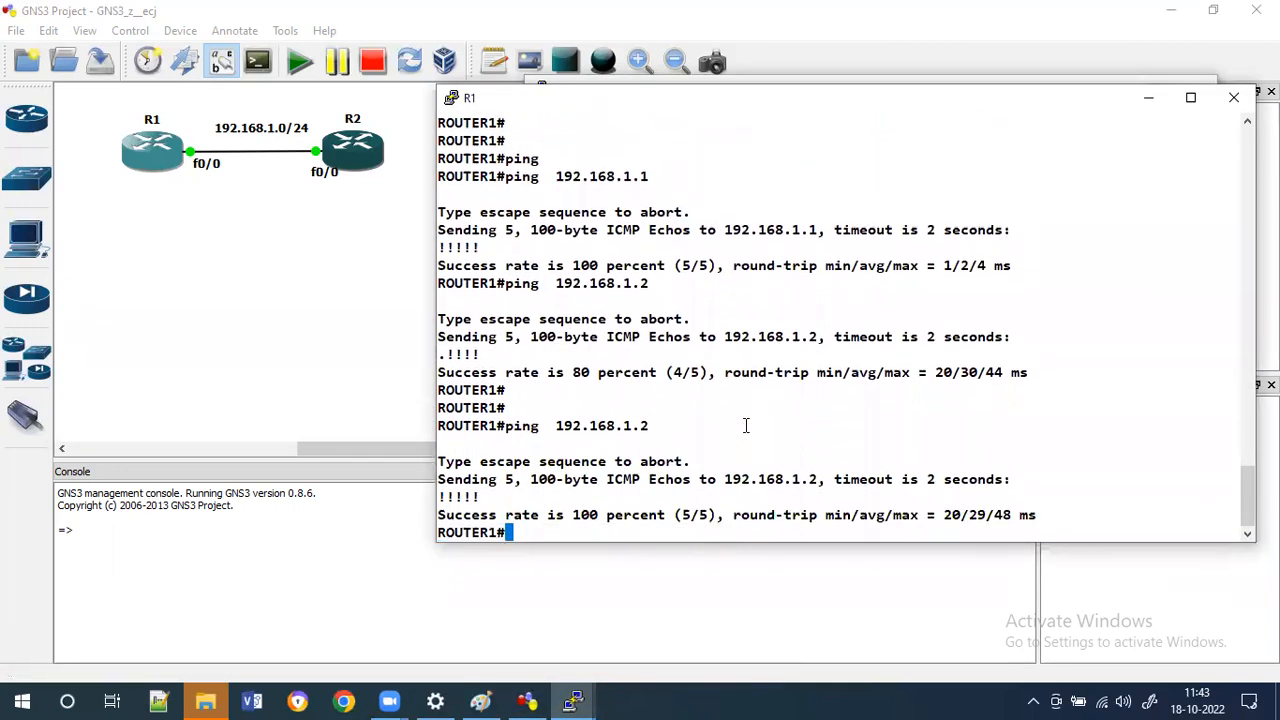
{"action": "key", "text": "Up"}
{"action": "key", "text": "Return"}
{"action": "key", "text": "Up"}
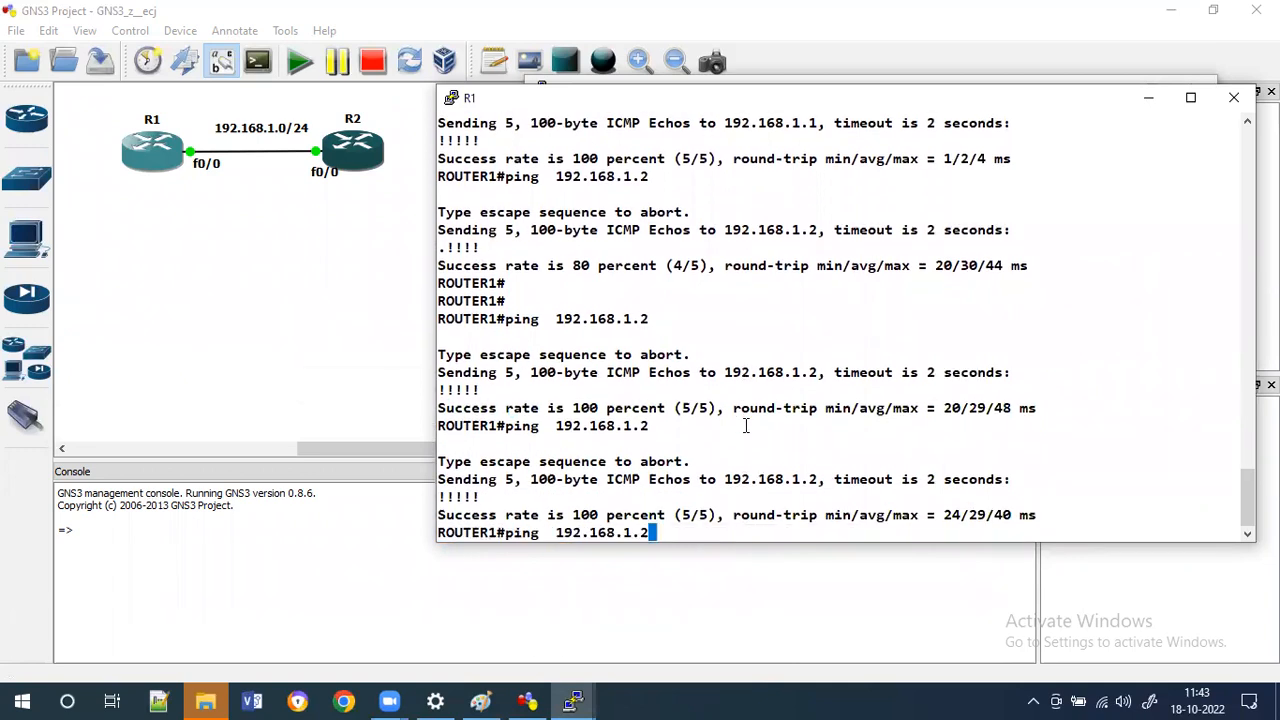
{"action": "key", "text": "Return"}
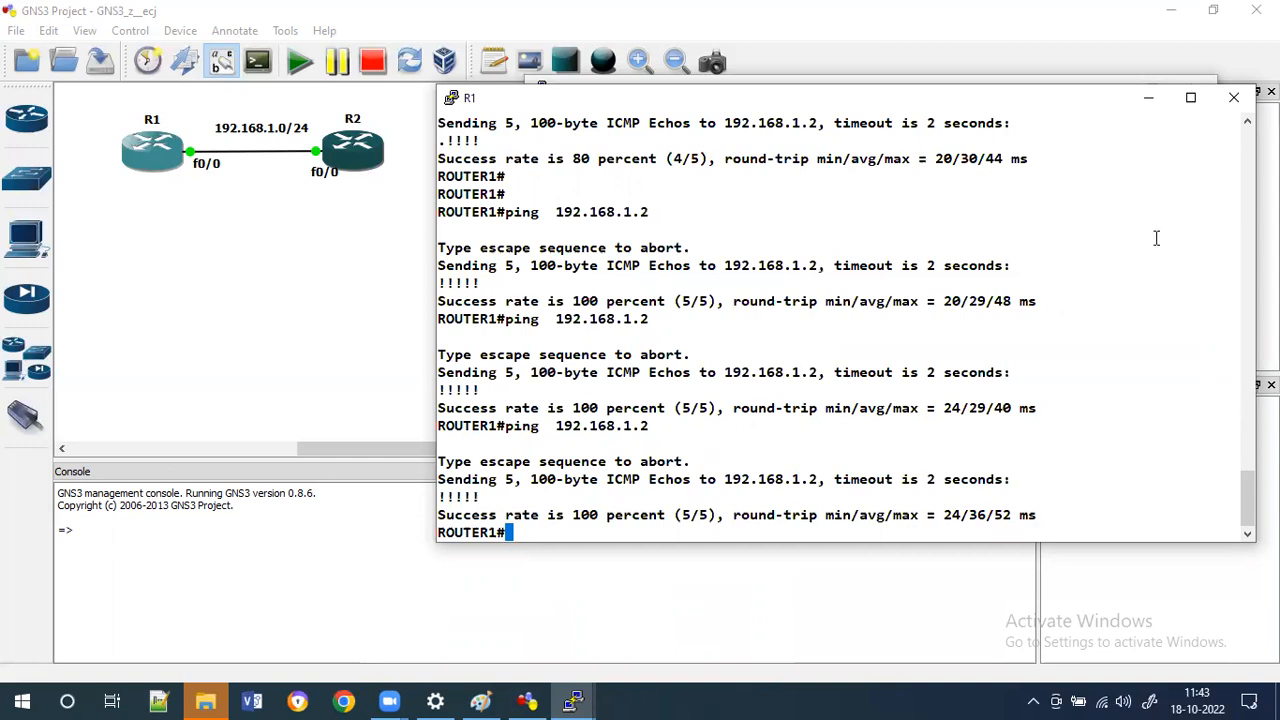
Open Paint and handwrite the command "# show ip interface brief" on the canvas.
{"action": "left_click", "coordinate": [1148, 97]}
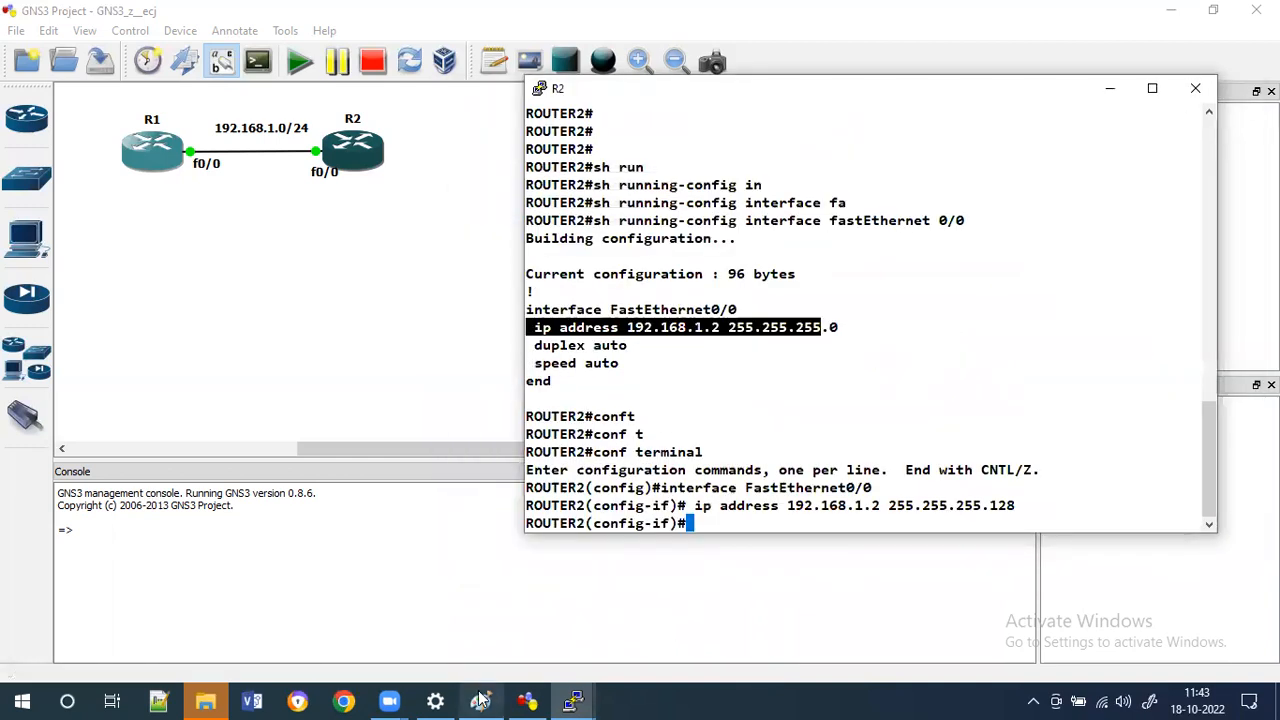
{"action": "left_click", "coordinate": [481, 700]}
{"action": "left_click_drag", "start_coordinate": [1271, 386], "coordinate": [1271, 394]}
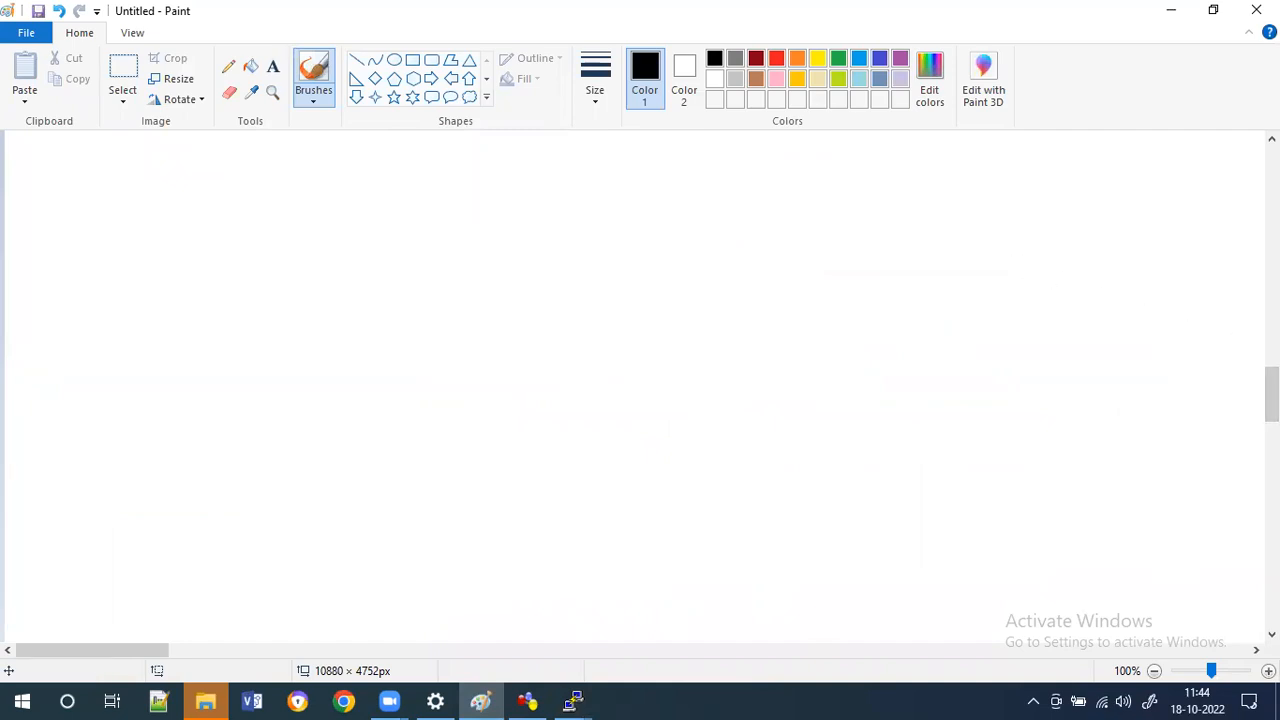
{"action": "mouse_move", "coordinate": [1271, 394]}
{"action": "left_mouse_down"}
{"action": "mouse_move", "coordinate": [1271, 360]}
{"action": "mouse_move", "coordinate": [1271, 386]}
{"action": "left_mouse_up"}
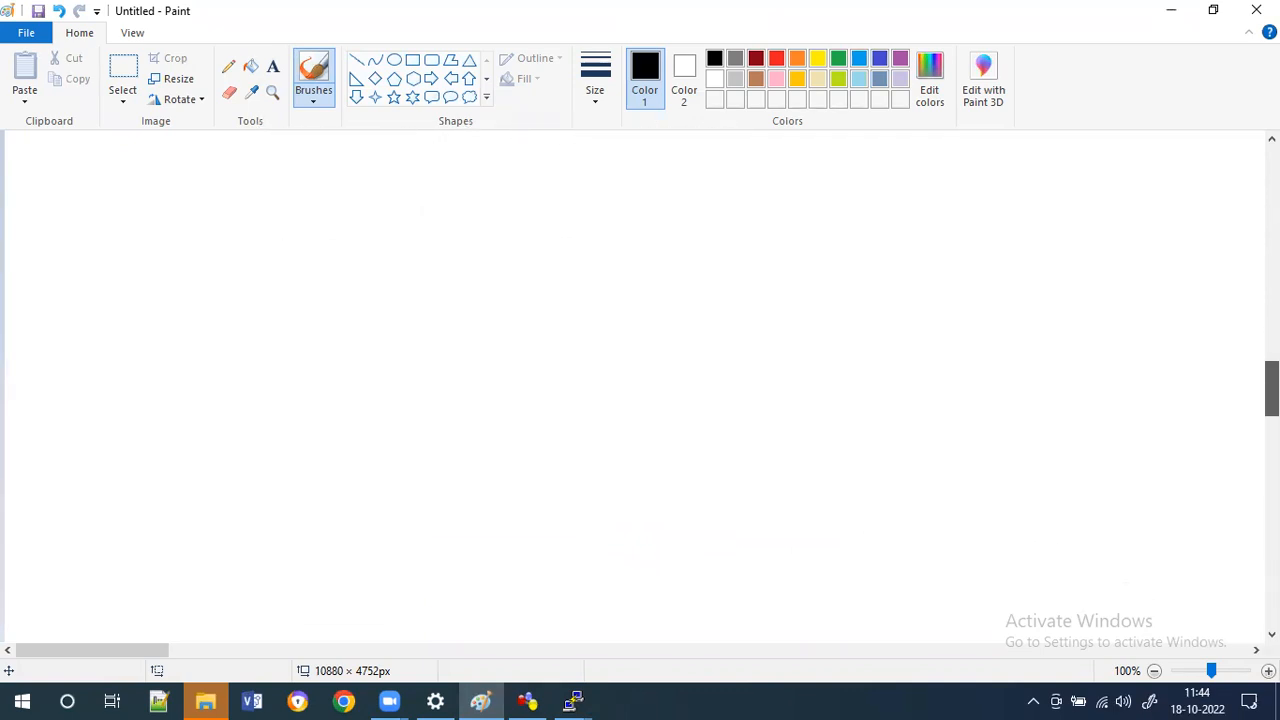
{"action": "left_click_drag", "start_coordinate": [110, 173], "coordinate": [127, 173]}
{"action": "left_click_drag", "start_coordinate": [110, 180], "coordinate": [118, 179]}
{"action": "left_click_drag", "start_coordinate": [126, 166], "coordinate": [176, 184]}
{"action": "mouse_move", "coordinate": [177, 176]}
{"action": "left_mouse_down"}
{"action": "mouse_move", "coordinate": [192, 184]}
{"action": "mouse_move", "coordinate": [224, 165]}
{"action": "left_mouse_up"}
{"action": "mouse_move", "coordinate": [244, 166]}
{"action": "left_mouse_down"}
{"action": "mouse_move", "coordinate": [256, 190]}
{"action": "mouse_move", "coordinate": [289, 178]}
{"action": "left_mouse_up"}
{"action": "left_click", "coordinate": [244, 157]}
{"action": "left_click_drag", "start_coordinate": [296, 170], "coordinate": [318, 182]}
{"action": "mouse_move", "coordinate": [312, 168]}
{"action": "left_mouse_down"}
{"action": "mouse_move", "coordinate": [352, 168]}
{"action": "mouse_move", "coordinate": [360, 188]}
{"action": "left_mouse_up"}
{"action": "left_click_drag", "start_coordinate": [350, 174], "coordinate": [366, 172]}
{"action": "left_click_drag", "start_coordinate": [386, 168], "coordinate": [392, 178]}
{"action": "left_click_drag", "start_coordinate": [398, 174], "coordinate": [455, 180]}
{"action": "left_click_drag", "start_coordinate": [456, 170], "coordinate": [480, 178]}
{"action": "left_click_drag", "start_coordinate": [482, 170], "coordinate": [512, 194]}
{"action": "left_click_drag", "start_coordinate": [504, 175], "coordinate": [519, 172]}
{"action": "left_click", "coordinate": [496, 154]}
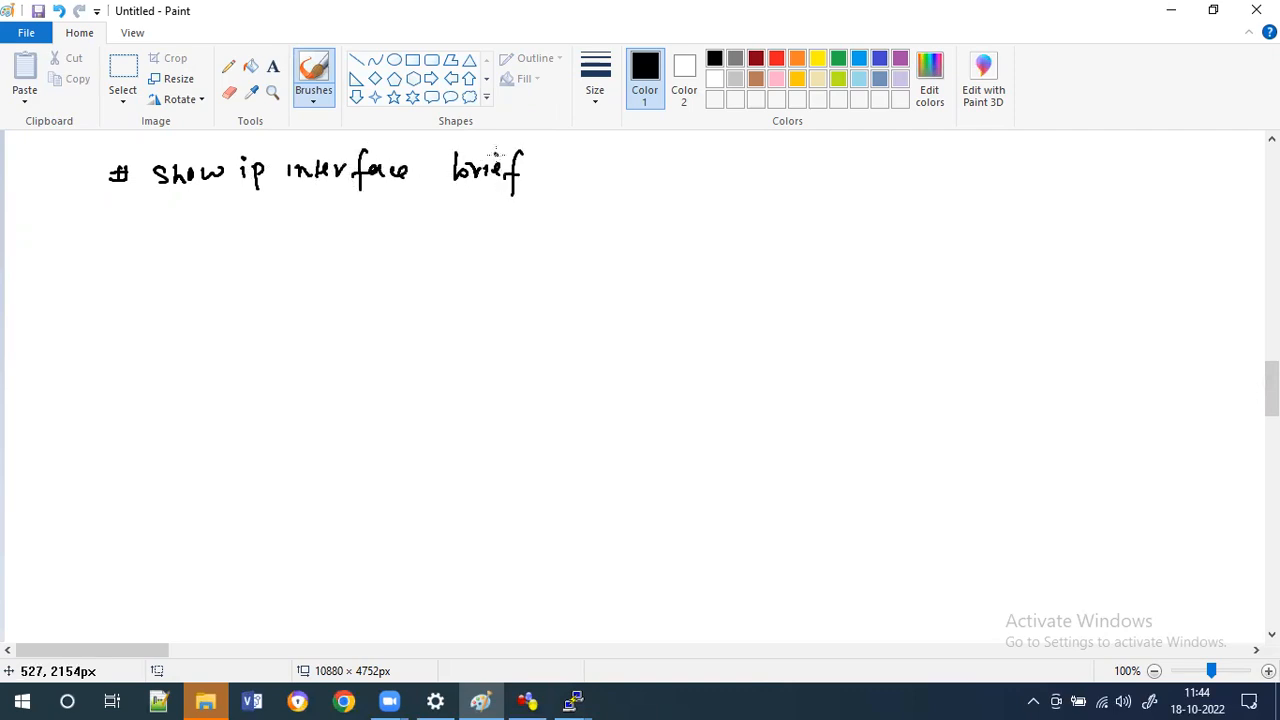
Handwrite the command "# show run interface f0/0" on the line below the first command.
{"action": "left_click_drag", "start_coordinate": [102, 233], "coordinate": [118, 228]}
{"action": "mouse_move", "coordinate": [96, 238]}
{"action": "left_mouse_down"}
{"action": "mouse_move", "coordinate": [108, 230]}
{"action": "mouse_move", "coordinate": [103, 248]}
{"action": "left_mouse_up"}
{"action": "mouse_move", "coordinate": [114, 224]}
{"action": "left_mouse_down"}
{"action": "mouse_move", "coordinate": [112, 246]}
{"action": "mouse_move", "coordinate": [168, 245]}
{"action": "mouse_move", "coordinate": [155, 256]}
{"action": "left_mouse_up"}
{"action": "left_click_drag", "start_coordinate": [175, 233], "coordinate": [184, 256]}
{"action": "left_click_drag", "start_coordinate": [192, 241], "coordinate": [296, 240]}
{"action": "left_click_drag", "start_coordinate": [320, 228], "coordinate": [356, 244]}
{"action": "mouse_move", "coordinate": [350, 230]}
{"action": "left_mouse_down"}
{"action": "mouse_move", "coordinate": [380, 230]}
{"action": "mouse_move", "coordinate": [388, 258]}
{"action": "left_mouse_up"}
{"action": "mouse_move", "coordinate": [378, 238]}
{"action": "left_mouse_down"}
{"action": "mouse_move", "coordinate": [430, 240]}
{"action": "mouse_move", "coordinate": [466, 268]}
{"action": "mouse_move", "coordinate": [482, 240]}
{"action": "left_mouse_up"}
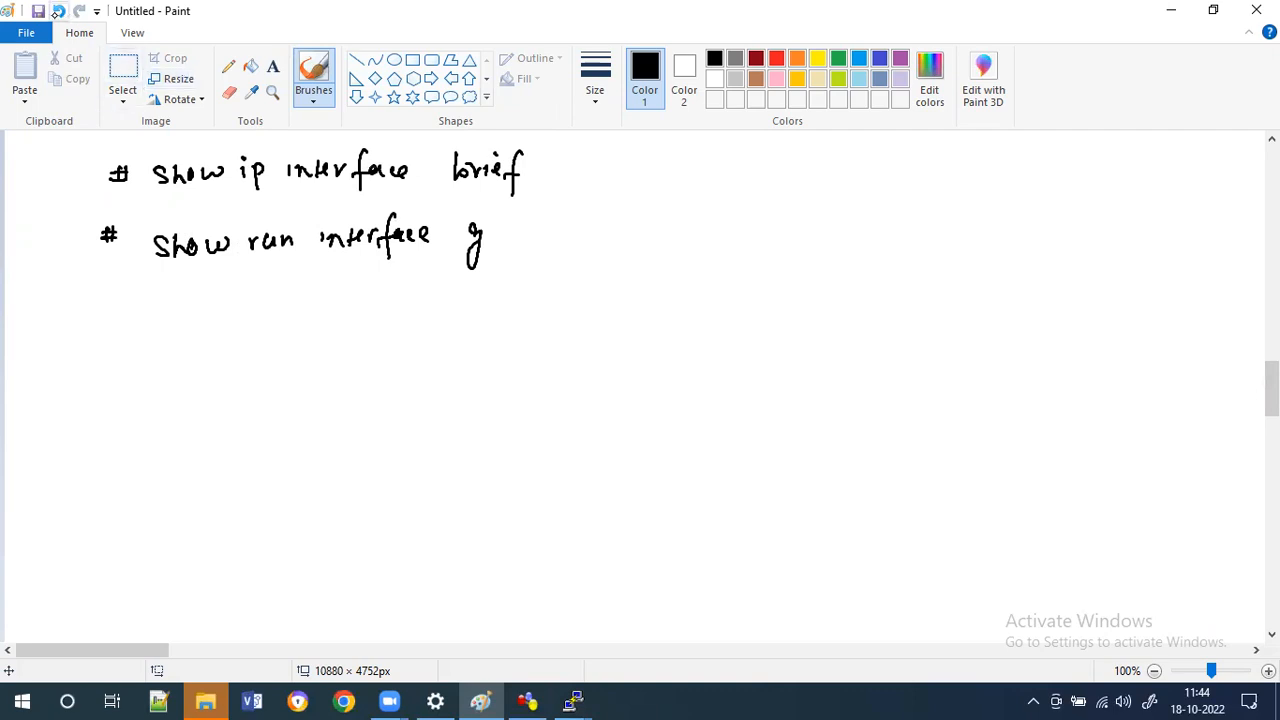
{"action": "left_click", "coordinate": [59, 11]}
{"action": "left_click", "coordinate": [59, 11]}
{"action": "mouse_move", "coordinate": [478, 214]}
{"action": "left_mouse_down"}
{"action": "mouse_move", "coordinate": [466, 260]}
{"action": "mouse_move", "coordinate": [480, 236]}
{"action": "left_mouse_up"}
{"action": "mouse_move", "coordinate": [488, 232]}
{"action": "left_mouse_down"}
{"action": "mouse_move", "coordinate": [480, 242]}
{"action": "mouse_move", "coordinate": [492, 244]}
{"action": "left_mouse_up"}
{"action": "mouse_move", "coordinate": [500, 224]}
{"action": "left_mouse_down"}
{"action": "mouse_move", "coordinate": [494, 256]}
{"action": "mouse_move", "coordinate": [500, 240]}
{"action": "left_mouse_up"}
Handwrite "# (config)# interface fa0/0" on the third line of the canvas.
{"action": "left_click_drag", "start_coordinate": [110, 293], "coordinate": [106, 316]}
{"action": "left_click_drag", "start_coordinate": [95, 306], "coordinate": [114, 313]}
{"action": "left_click_drag", "start_coordinate": [117, 297], "coordinate": [106, 320]}
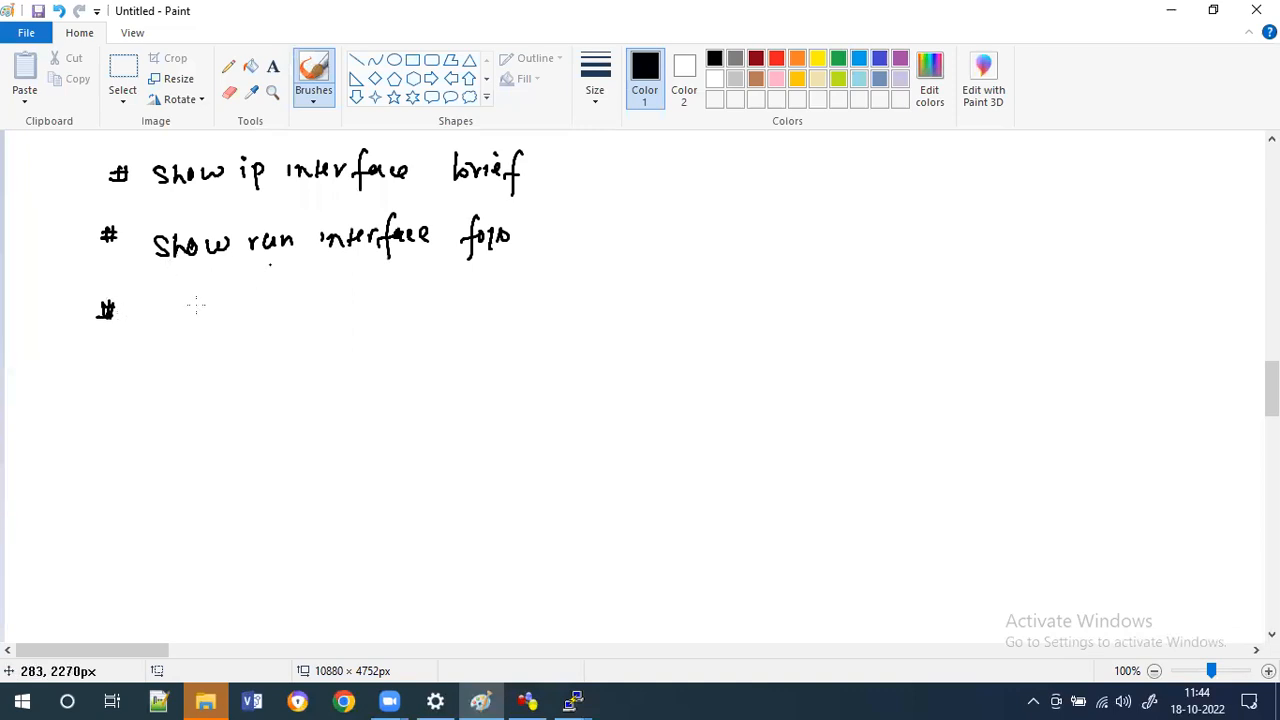
{"action": "mouse_move", "coordinate": [202, 313]}
{"action": "left_mouse_down"}
{"action": "mouse_move", "coordinate": [243, 306]}
{"action": "mouse_move", "coordinate": [270, 325]}
{"action": "mouse_move", "coordinate": [292, 298]}
{"action": "mouse_move", "coordinate": [277, 322]}
{"action": "left_mouse_up"}
{"action": "left_click_drag", "start_coordinate": [192, 300], "coordinate": [195, 331]}
{"action": "mouse_move", "coordinate": [278, 300]}
{"action": "left_mouse_down"}
{"action": "mouse_move", "coordinate": [281, 317]}
{"action": "mouse_move", "coordinate": [378, 318]}
{"action": "mouse_move", "coordinate": [400, 296]}
{"action": "mouse_move", "coordinate": [405, 324]}
{"action": "mouse_move", "coordinate": [412, 300]}
{"action": "left_mouse_up"}
{"action": "mouse_move", "coordinate": [426, 302]}
{"action": "left_mouse_down"}
{"action": "mouse_move", "coordinate": [448, 294]}
{"action": "mouse_move", "coordinate": [481, 320]}
{"action": "left_mouse_up"}
{"action": "left_click", "coordinate": [489, 281]}
{"action": "mouse_move", "coordinate": [472, 303]}
{"action": "left_mouse_down"}
{"action": "mouse_move", "coordinate": [509, 307]}
{"action": "mouse_move", "coordinate": [518, 290]}
{"action": "mouse_move", "coordinate": [522, 305]}
{"action": "left_mouse_up"}
{"action": "left_click_drag", "start_coordinate": [538, 292], "coordinate": [539, 291]}
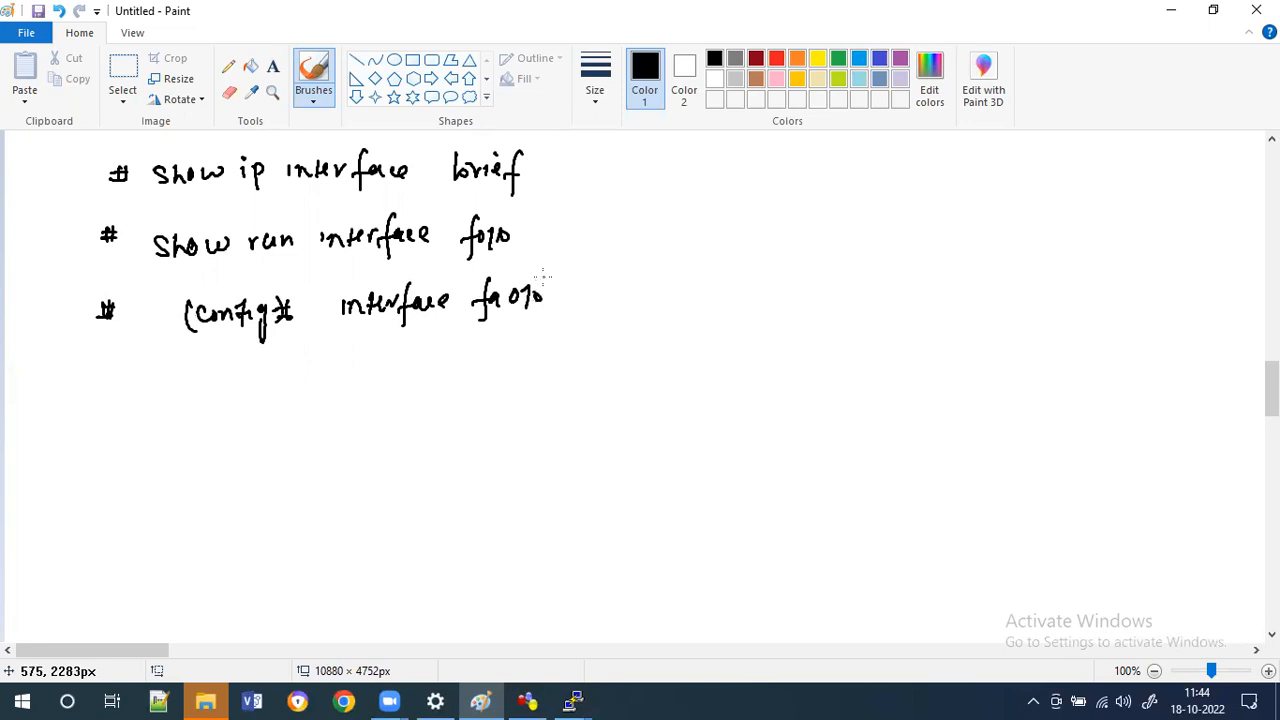
Handwrite "# ip address 192.168.1.1 255.255.255.0" indented beneath the interface command.
{"action": "left_click_drag", "start_coordinate": [312, 348], "coordinate": [297, 376]}
{"action": "left_click_drag", "start_coordinate": [303, 360], "coordinate": [305, 368]}
{"action": "mouse_move", "coordinate": [347, 358]}
{"action": "left_mouse_down"}
{"action": "mouse_move", "coordinate": [346, 376]}
{"action": "mouse_move", "coordinate": [364, 364]}
{"action": "left_mouse_up"}
{"action": "mouse_move", "coordinate": [406, 352]}
{"action": "left_mouse_down"}
{"action": "mouse_move", "coordinate": [398, 362]}
{"action": "mouse_move", "coordinate": [420, 368]}
{"action": "left_mouse_up"}
{"action": "left_click_drag", "start_coordinate": [440, 346], "coordinate": [445, 366]}
{"action": "left_click_drag", "start_coordinate": [466, 358], "coordinate": [496, 362]}
{"action": "left_click_drag", "start_coordinate": [571, 347], "coordinate": [570, 366]}
{"action": "left_click_drag", "start_coordinate": [586, 345], "coordinate": [584, 367]}
{"action": "left_click_drag", "start_coordinate": [593, 346], "coordinate": [633, 364]}
{"action": "left_click", "coordinate": [614, 349]}
{"action": "mouse_move", "coordinate": [643, 343]}
{"action": "left_mouse_down"}
{"action": "mouse_move", "coordinate": [639, 362]}
{"action": "mouse_move", "coordinate": [657, 341]}
{"action": "mouse_move", "coordinate": [682, 358]}
{"action": "left_mouse_up"}
{"action": "left_click", "coordinate": [682, 343]}
{"action": "left_click", "coordinate": [691, 349]}
{"action": "left_click", "coordinate": [751, 342]}
{"action": "mouse_move", "coordinate": [708, 336]}
{"action": "left_mouse_down"}
{"action": "mouse_move", "coordinate": [707, 355]}
{"action": "mouse_move", "coordinate": [758, 355]}
{"action": "left_mouse_up"}
{"action": "left_click_drag", "start_coordinate": [784, 336], "coordinate": [768, 356]}
{"action": "left_click_drag", "start_coordinate": [793, 337], "coordinate": [787, 354]}
{"action": "left_click", "coordinate": [806, 339]}
{"action": "left_click", "coordinate": [833, 347]}
{"action": "left_click_drag", "start_coordinate": [814, 338], "coordinate": [838, 352]}
{"action": "left_click", "coordinate": [874, 342]}
{"action": "mouse_move", "coordinate": [866, 337]}
{"action": "left_mouse_down"}
{"action": "mouse_move", "coordinate": [856, 352]}
{"action": "mouse_move", "coordinate": [906, 348]}
{"action": "left_mouse_up"}
{"action": "left_click", "coordinate": [941, 338]}
{"action": "mouse_move", "coordinate": [934, 333]}
{"action": "left_mouse_down"}
{"action": "mouse_move", "coordinate": [922, 347]}
{"action": "mouse_move", "coordinate": [952, 338]}
{"action": "left_mouse_up"}
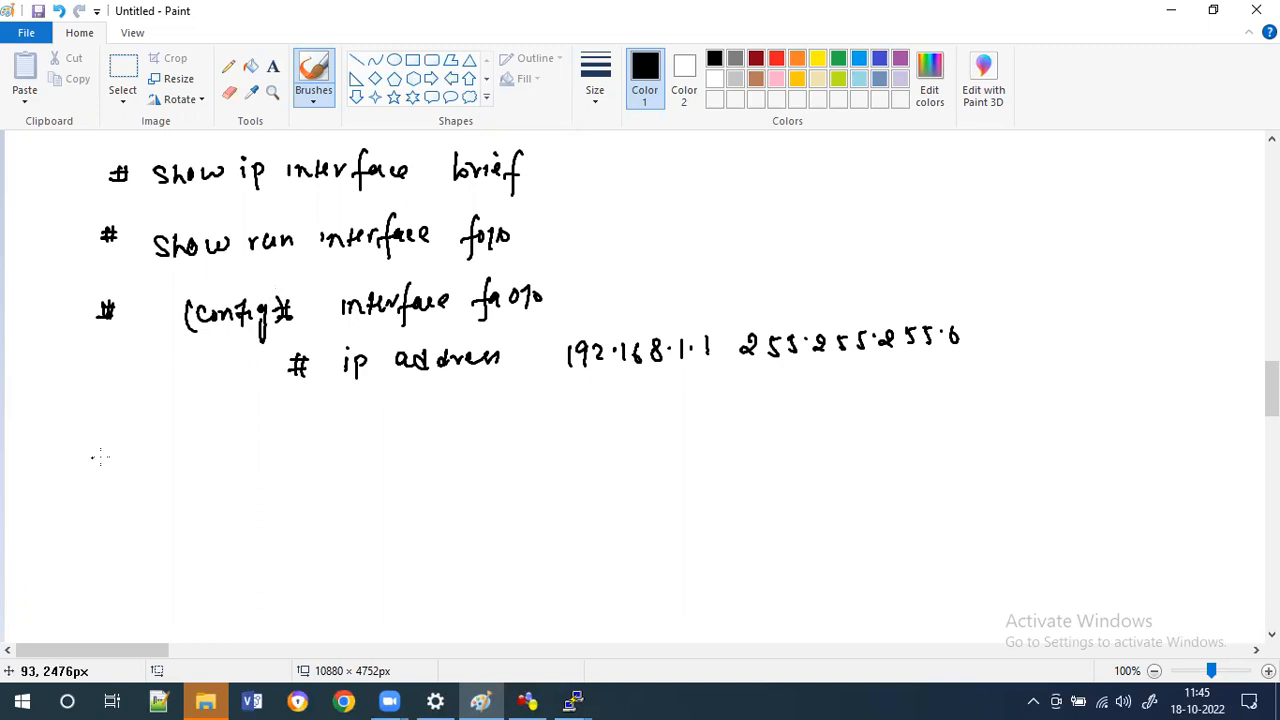
Handwrite a "#" prompt on a new line and "# no shutdown" with "down" underlined under the ip address line.
{"action": "left_click_drag", "start_coordinate": [91, 450], "coordinate": [89, 474]}
{"action": "left_click_drag", "start_coordinate": [99, 449], "coordinate": [97, 473]}
{"action": "left_click_drag", "start_coordinate": [86, 457], "coordinate": [104, 456]}
{"action": "left_click_drag", "start_coordinate": [86, 467], "coordinate": [104, 466]}
{"action": "left_click_drag", "start_coordinate": [302, 403], "coordinate": [300, 427]}
{"action": "left_click_drag", "start_coordinate": [311, 402], "coordinate": [309, 426]}
{"action": "left_click_drag", "start_coordinate": [295, 410], "coordinate": [316, 409]}
{"action": "left_click_drag", "start_coordinate": [295, 419], "coordinate": [377, 425]}
{"action": "left_click_drag", "start_coordinate": [386, 414], "coordinate": [413, 422]}
{"action": "left_click_drag", "start_coordinate": [431, 403], "coordinate": [441, 422]}
{"action": "left_click_drag", "start_coordinate": [446, 415], "coordinate": [466, 420]}
{"action": "left_click_drag", "start_coordinate": [472, 403], "coordinate": [471, 421]}
{"action": "left_click_drag", "start_coordinate": [464, 410], "coordinate": [479, 409]}
{"action": "mouse_move", "coordinate": [500, 410]}
{"action": "left_mouse_down"}
{"action": "mouse_move", "coordinate": [508, 396]}
{"action": "mouse_move", "coordinate": [521, 406]}
{"action": "left_mouse_up"}
{"action": "mouse_move", "coordinate": [528, 404]}
{"action": "left_mouse_down"}
{"action": "mouse_move", "coordinate": [561, 403]}
{"action": "mouse_move", "coordinate": [556, 426]}
{"action": "left_mouse_up"}
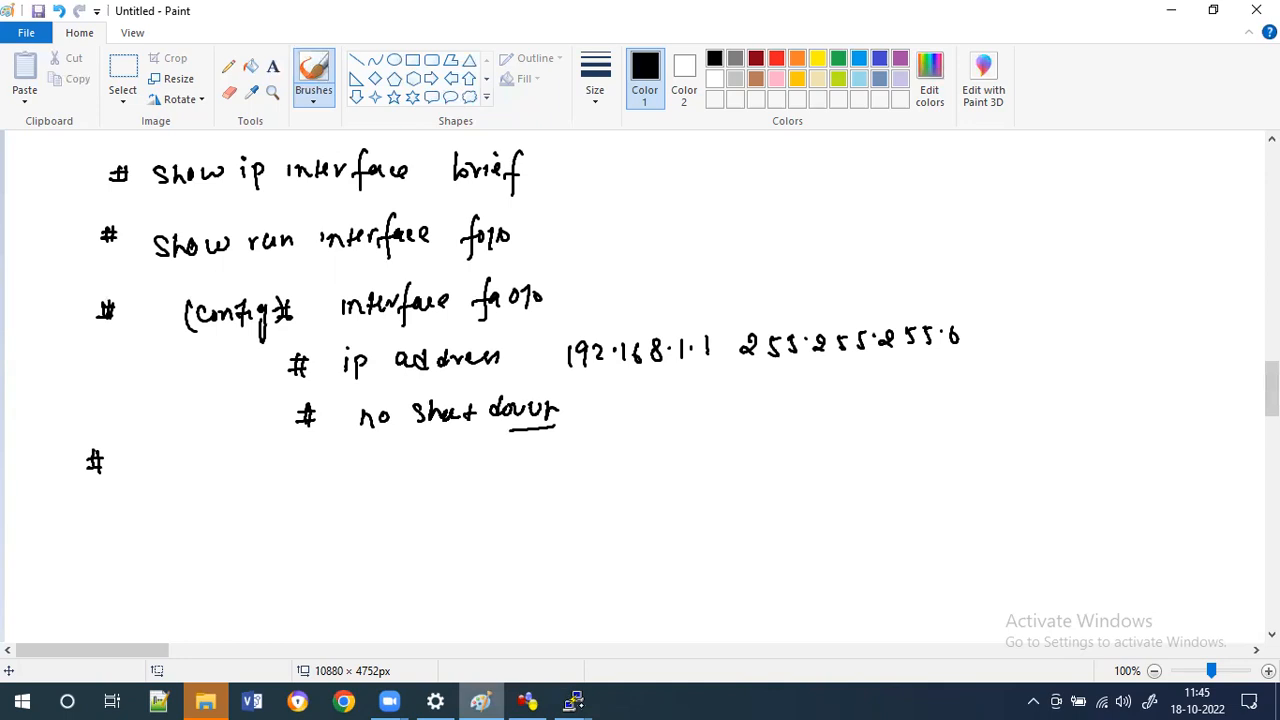
Scroll to a blank area of the canvas and handwrite the underlined headings "Speed" and "Duplex".
{"action": "mouse_move", "coordinate": [573, 700]}
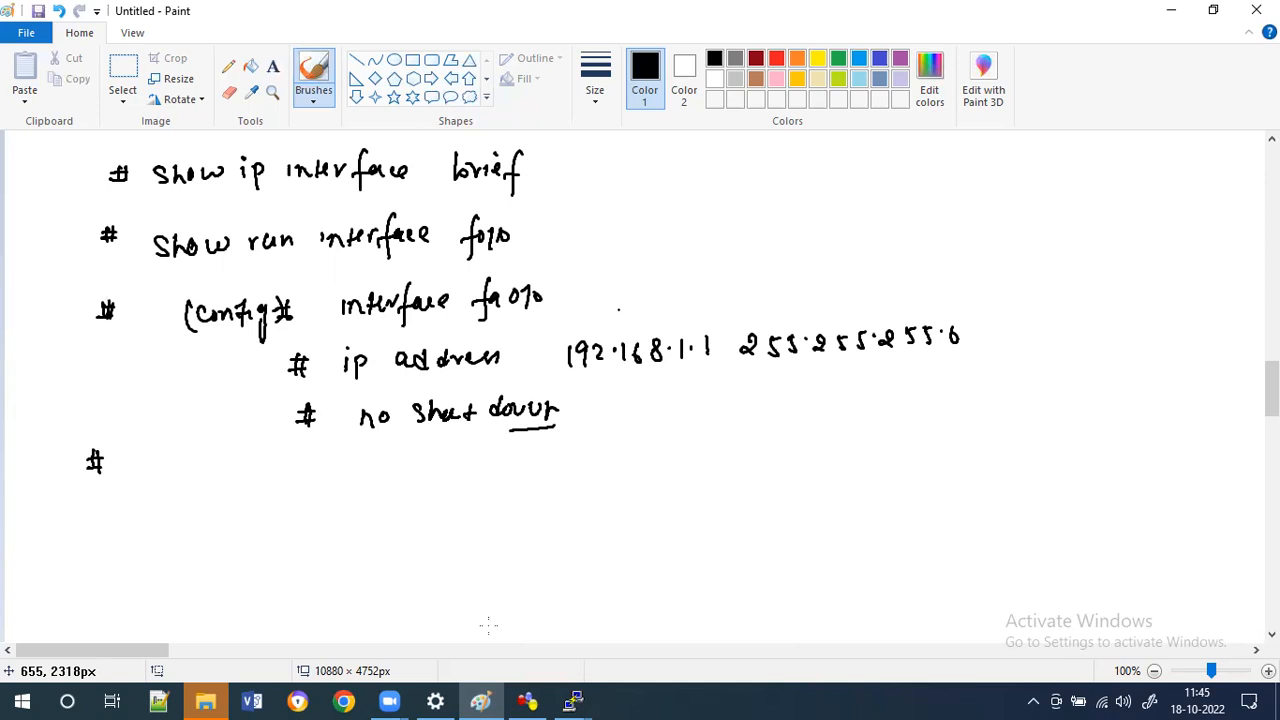
{"action": "left_click", "coordinate": [490, 694]}
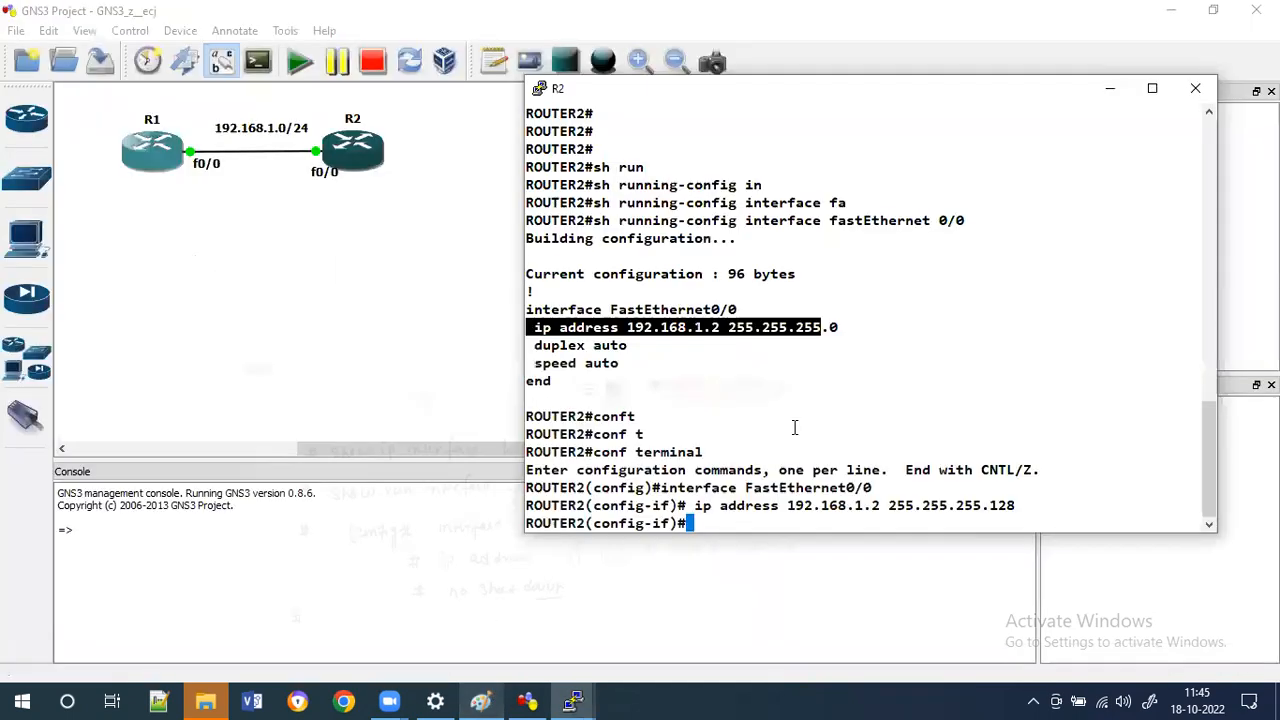
{"action": "left_click", "coordinate": [482, 700]}
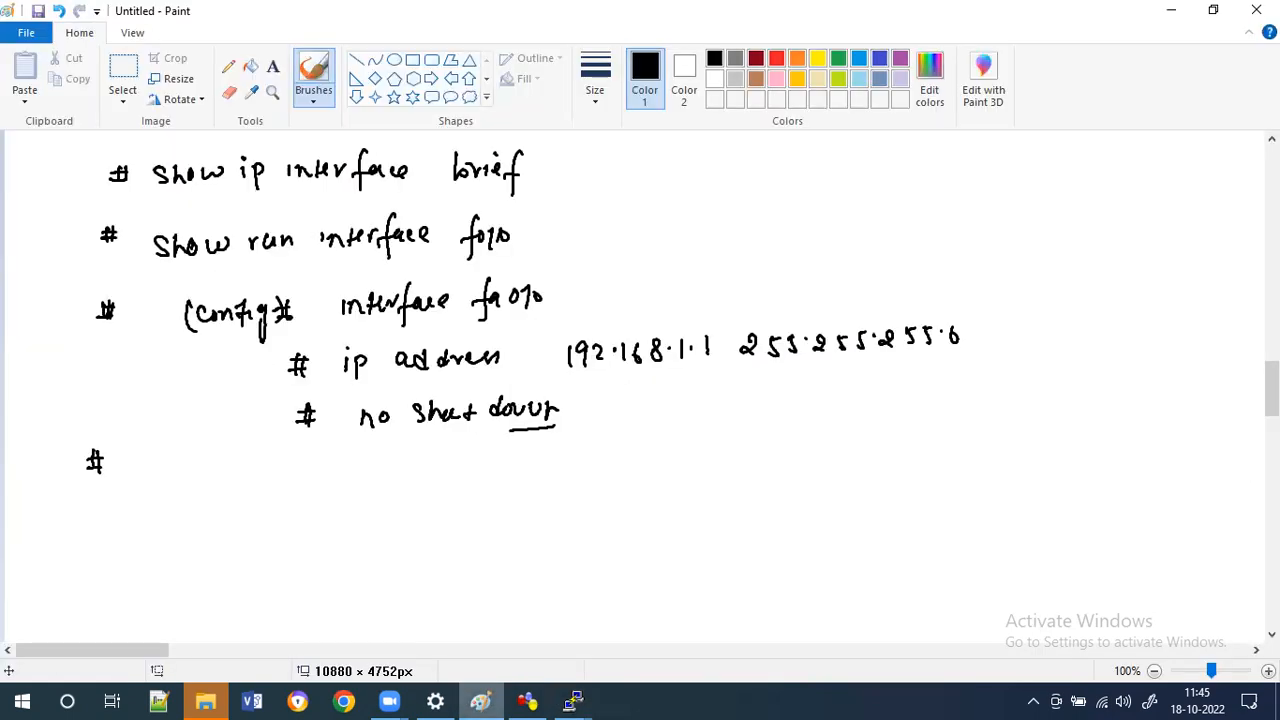
{"action": "scroll", "coordinate": [640, 390], "scroll_direction": "down", "scroll_amount": 5}
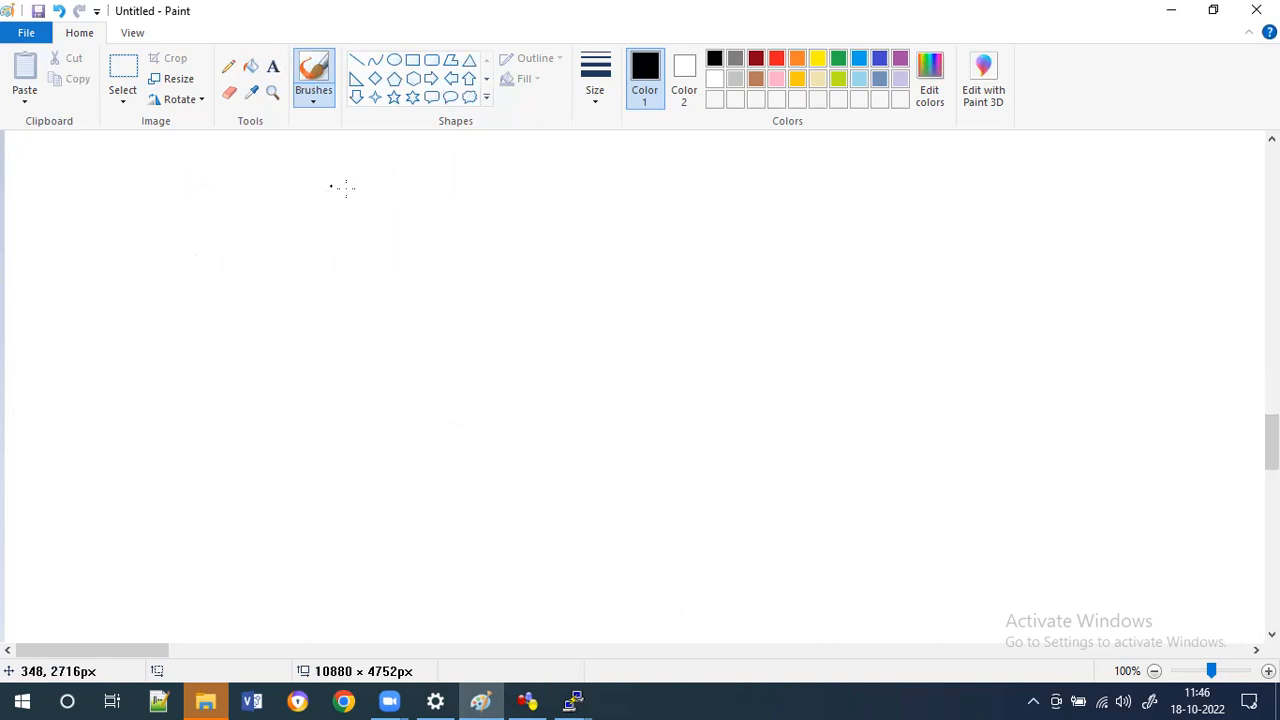
{"action": "left_click_drag", "start_coordinate": [340, 186], "coordinate": [327, 203]}
{"action": "left_click_drag", "start_coordinate": [346, 190], "coordinate": [404, 199]}
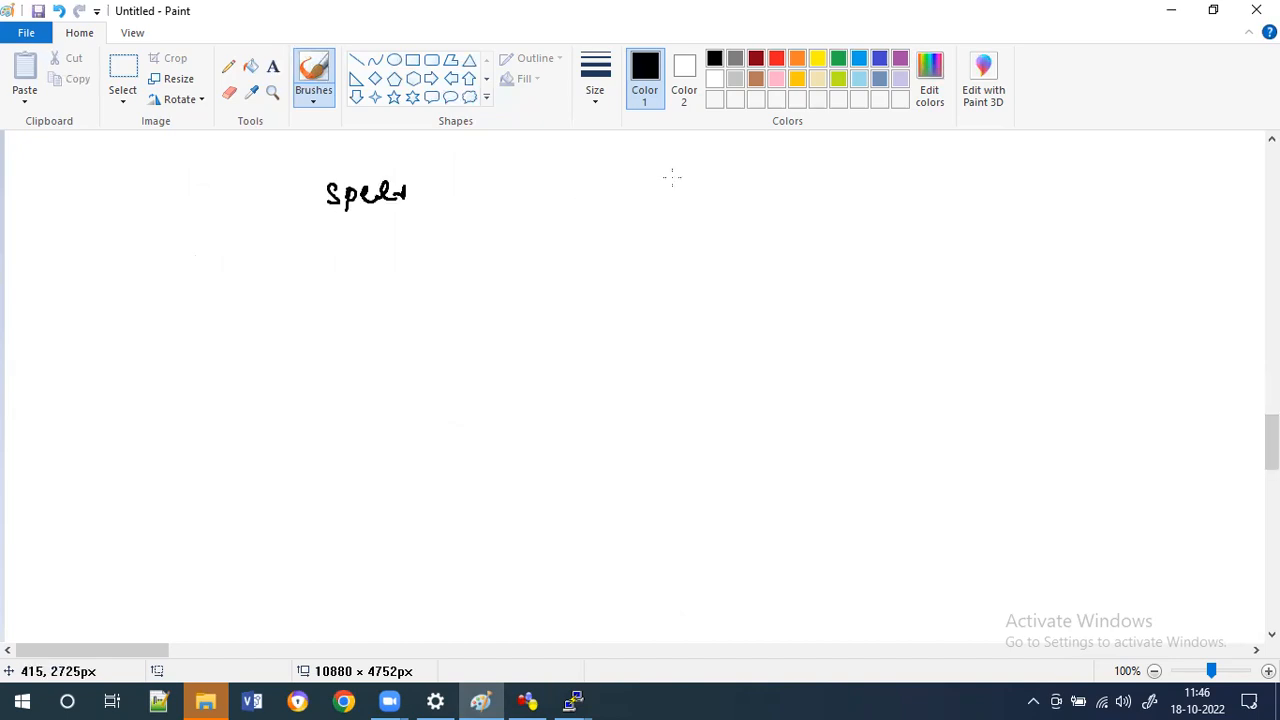
{"action": "left_click_drag", "start_coordinate": [676, 174], "coordinate": [676, 192]}
{"action": "mouse_move", "coordinate": [674, 170]}
{"action": "left_mouse_down"}
{"action": "mouse_move", "coordinate": [674, 192]}
{"action": "mouse_move", "coordinate": [708, 176]}
{"action": "left_mouse_up"}
{"action": "left_click_drag", "start_coordinate": [714, 176], "coordinate": [718, 198]}
{"action": "left_click_drag", "start_coordinate": [727, 170], "coordinate": [754, 192]}
{"action": "left_click_drag", "start_coordinate": [758, 176], "coordinate": [772, 193]}
{"action": "left_click_drag", "start_coordinate": [772, 176], "coordinate": [759, 193]}
{"action": "left_click_drag", "start_coordinate": [677, 208], "coordinate": [773, 203]}
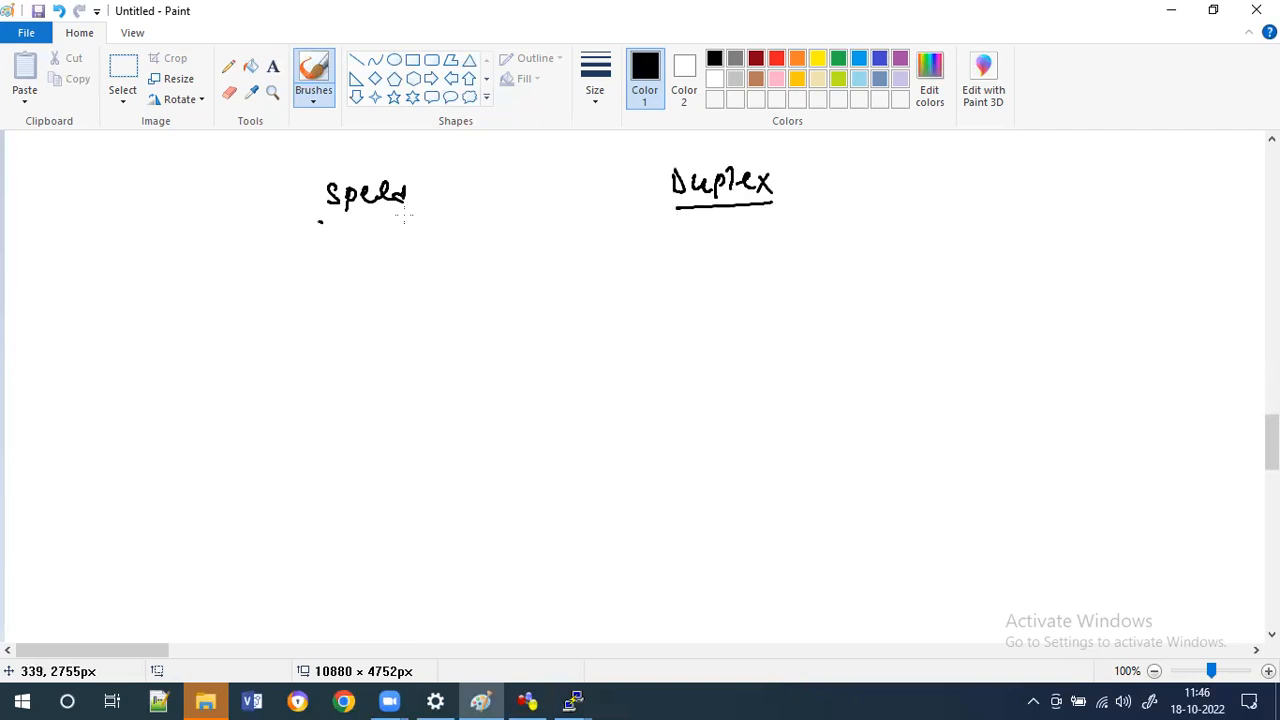
{"action": "left_click_drag", "start_coordinate": [319, 221], "coordinate": [405, 217]}
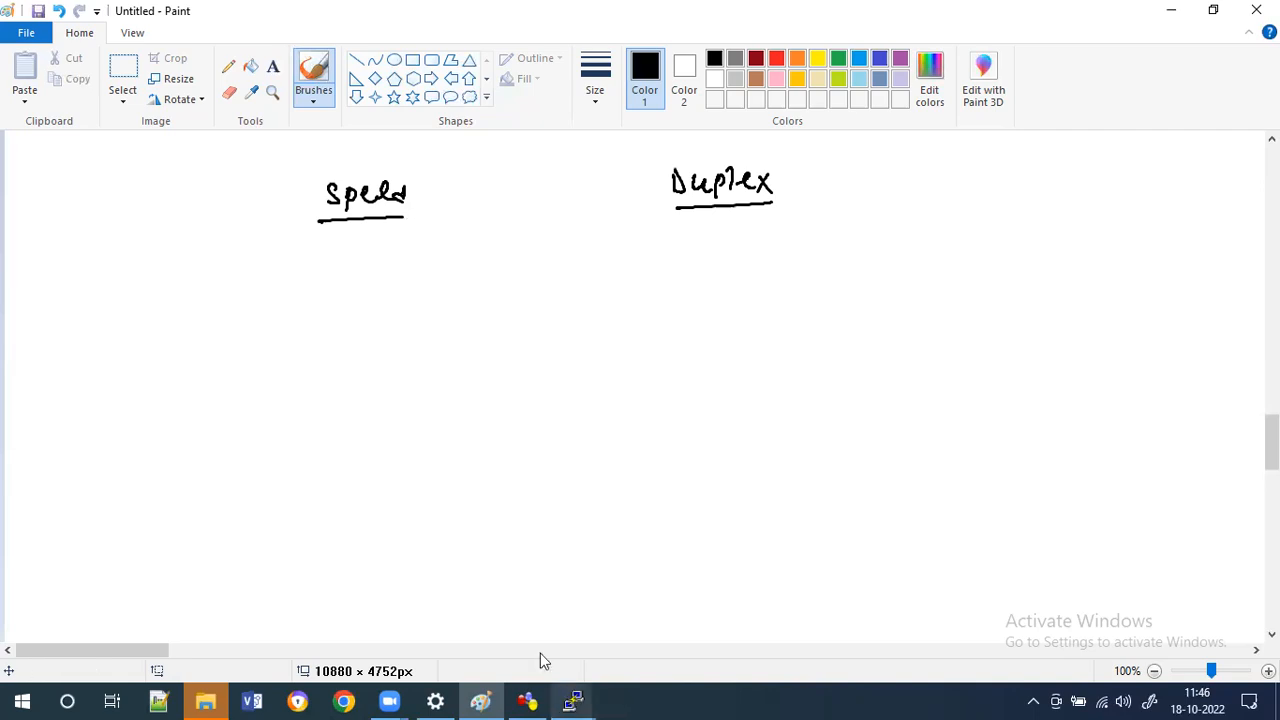
Switch to R1's console, enter global configuration and open interface FastEthernet 0/0.
{"action": "left_click", "coordinate": [494, 614]}
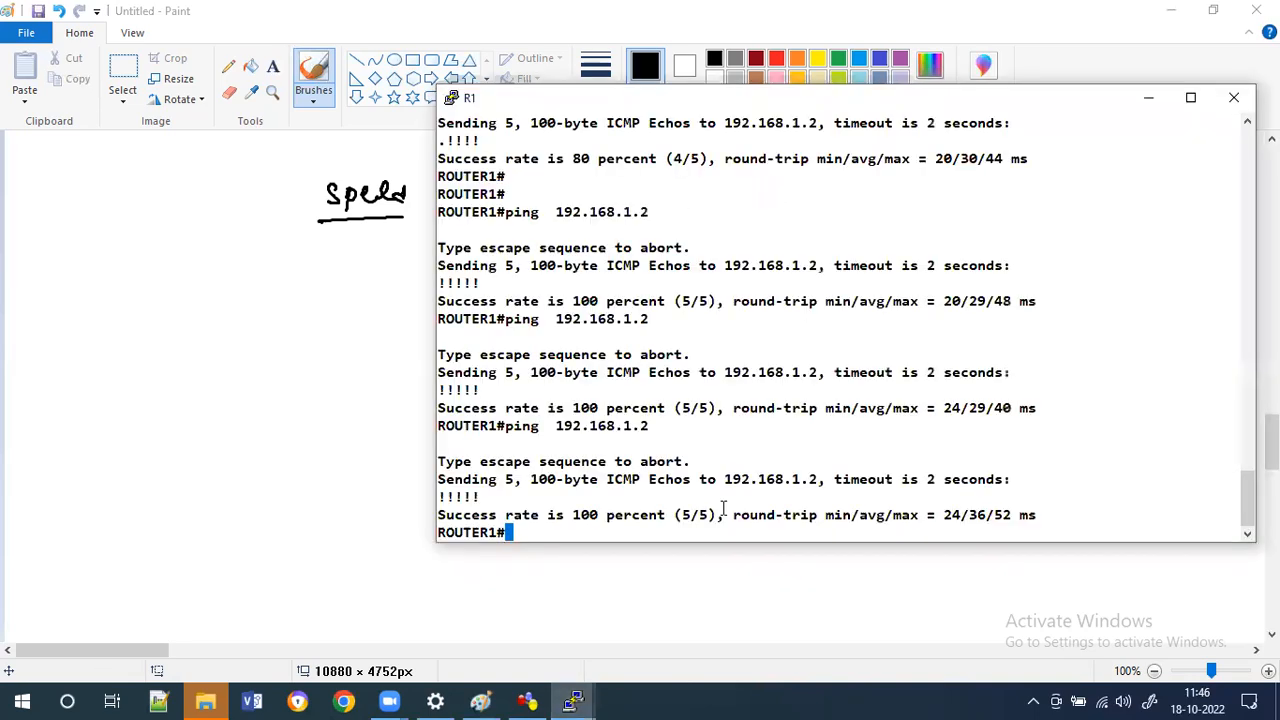
{"action": "key", "text": "Return"}
{"action": "key", "text": "Return"}
{"action": "key", "text": "Return"}
{"action": "key", "text": "Return"}
{"action": "type", "text": "conf t"}
{"action": "key", "text": "Return"}
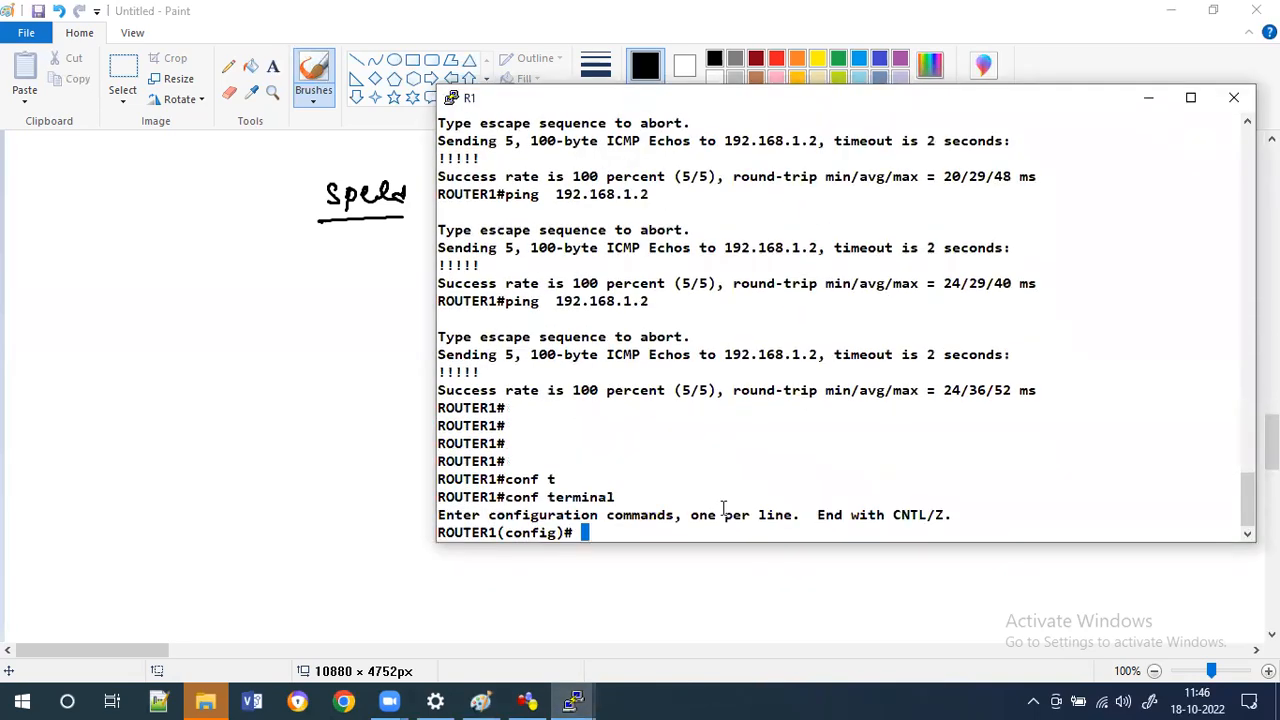
{"action": "type", "text": "in"}
{"action": "key", "text": "Tab"}
{"action": "type", "text": "face f"}
{"action": "key", "text": "Tab"}
{"action": "type", "text": "0"}
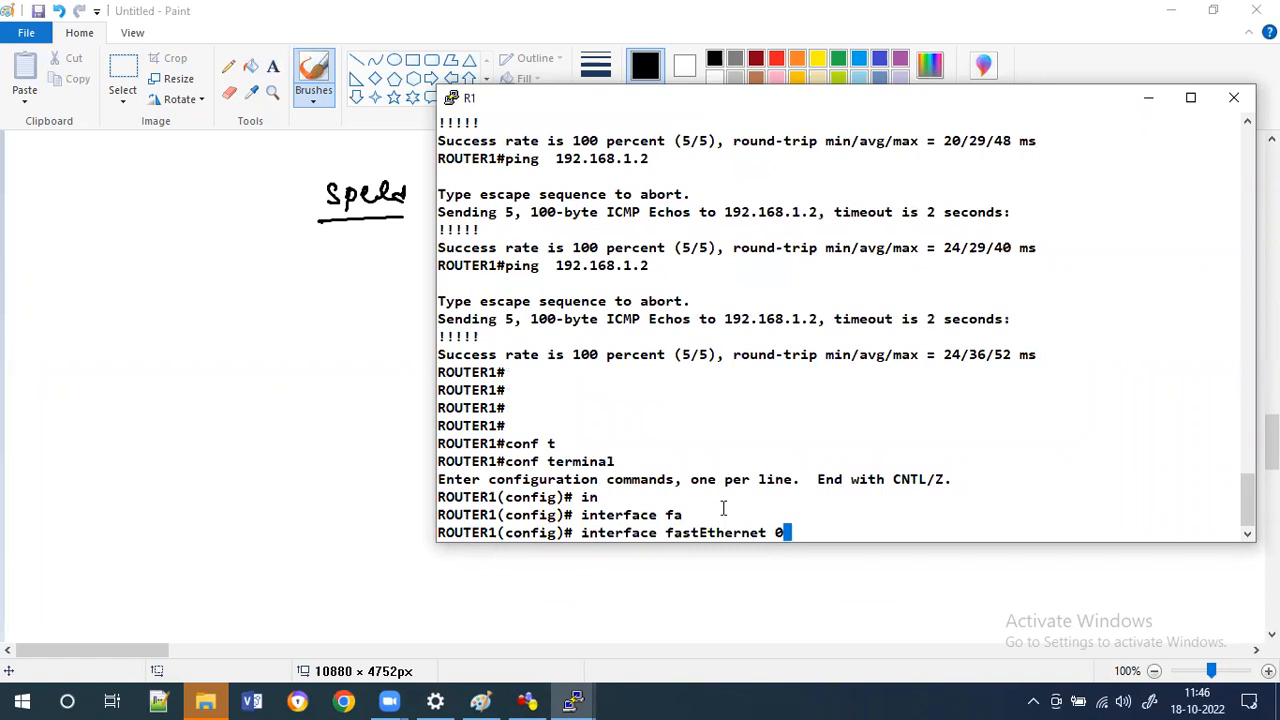
{"action": "type", "text": "/0"}
{"action": "key", "text": "Return"}
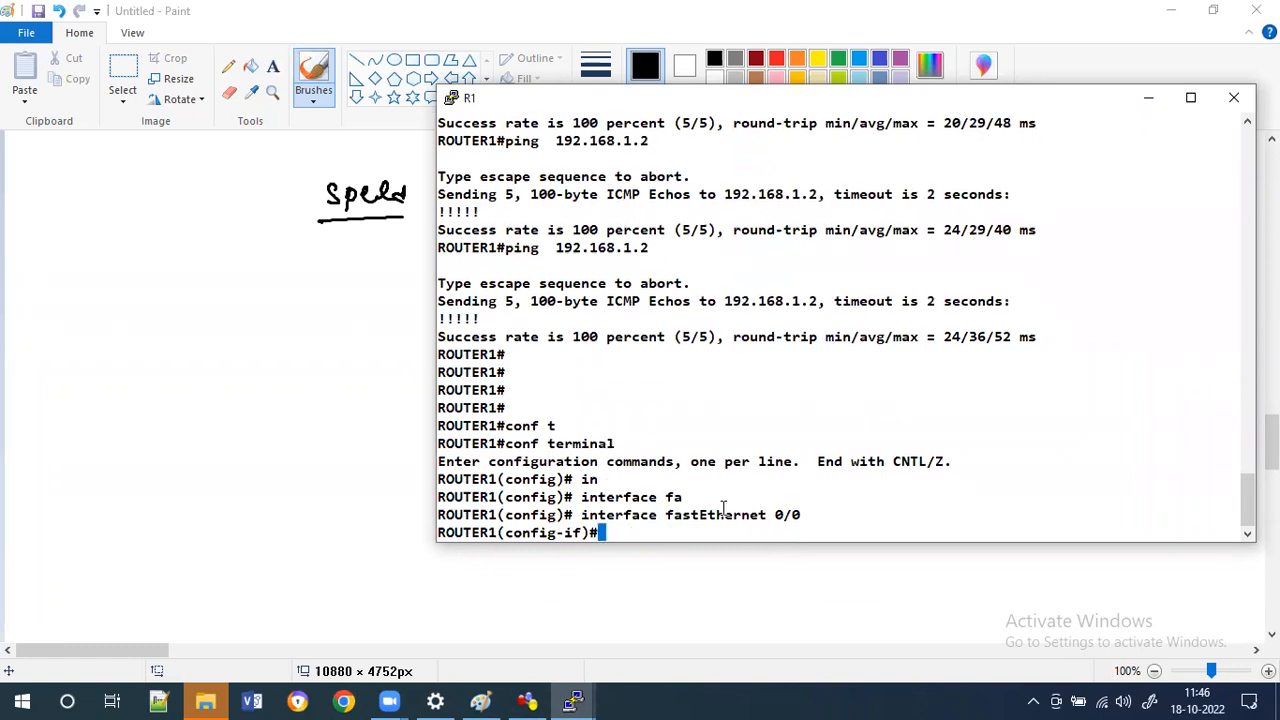
List the available speed options for R1's FastEthernet 0/0 interface.
{"action": "type", "text": "spp"}
{"action": "key", "text": "Tab"}
{"action": "key", "text": "BackSpace"}
{"action": "key", "text": "BackSpace"}
{"action": "key", "text": "BackSpace"}
{"action": "type", "text": "se"}
{"action": "key", "text": "Tab"}
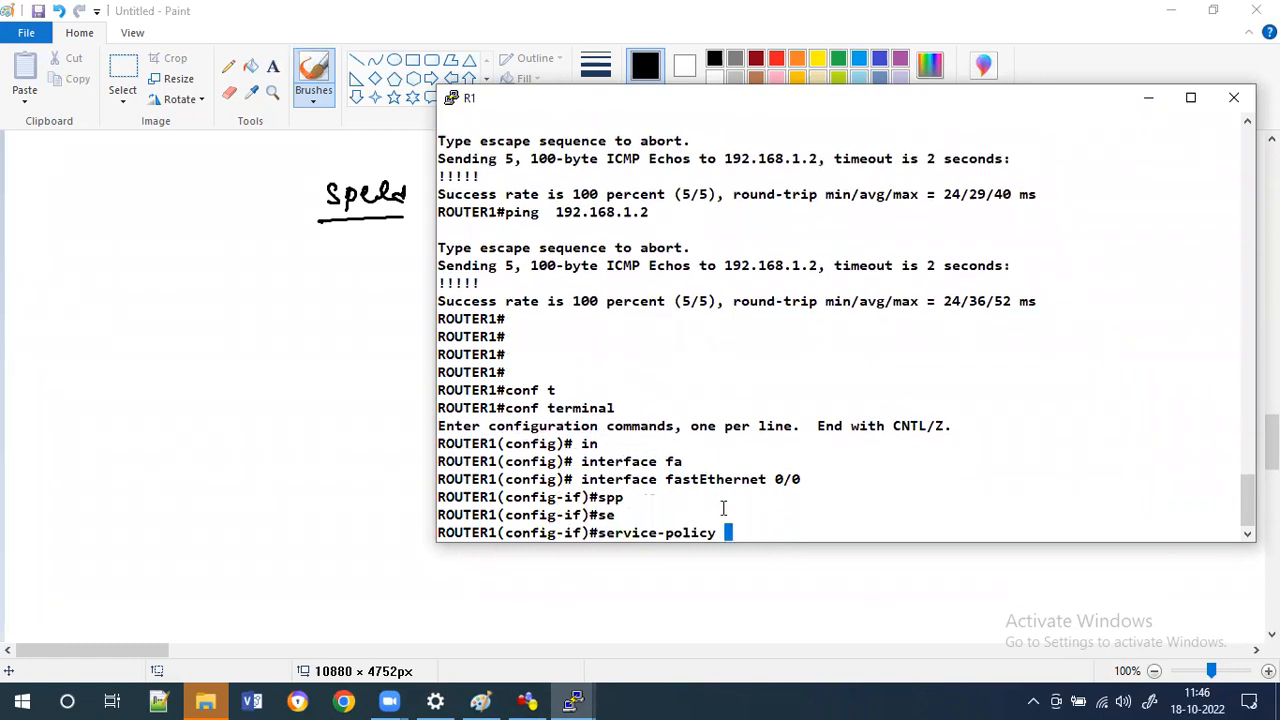
{"action": "key", "text": "BackSpace"}
{"action": "key", "text": "BackSpace"}
{"action": "key", "text": "BackSpace"}
{"action": "key", "text": "BackSpace"}
{"action": "key", "text": "BackSpace"}
{"action": "key", "text": "BackSpace"}
{"action": "key", "text": "BackSpace"}
{"action": "key", "text": "BackSpace"}
{"action": "key", "text": "BackSpace"}
{"action": "key", "text": "BackSpace"}
{"action": "key", "text": "BackSpace"}
{"action": "key", "text": "BackSpace"}
{"action": "key", "text": "BackSpace"}
{"action": "key", "text": "BackSpace"}
{"action": "key", "text": "BackSpace"}
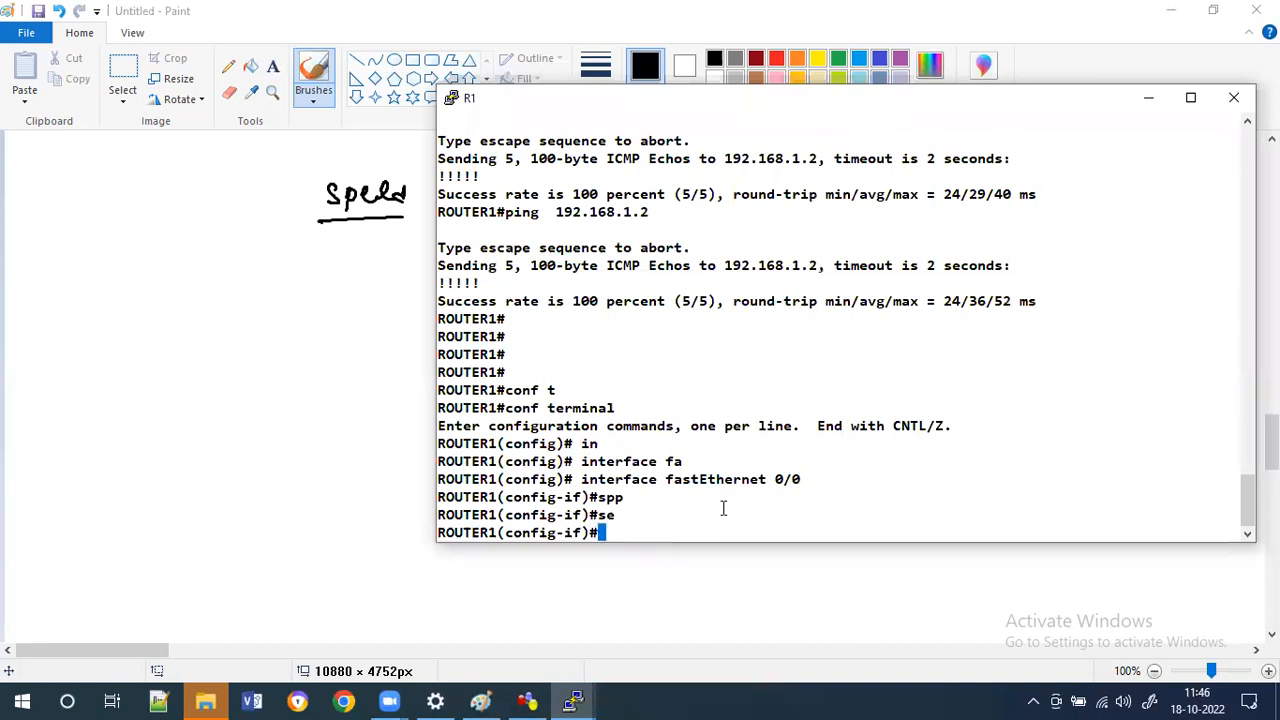
{"action": "type", "text": "sp"}
{"action": "key", "text": "Tab"}
{"action": "type", "text": "?"}
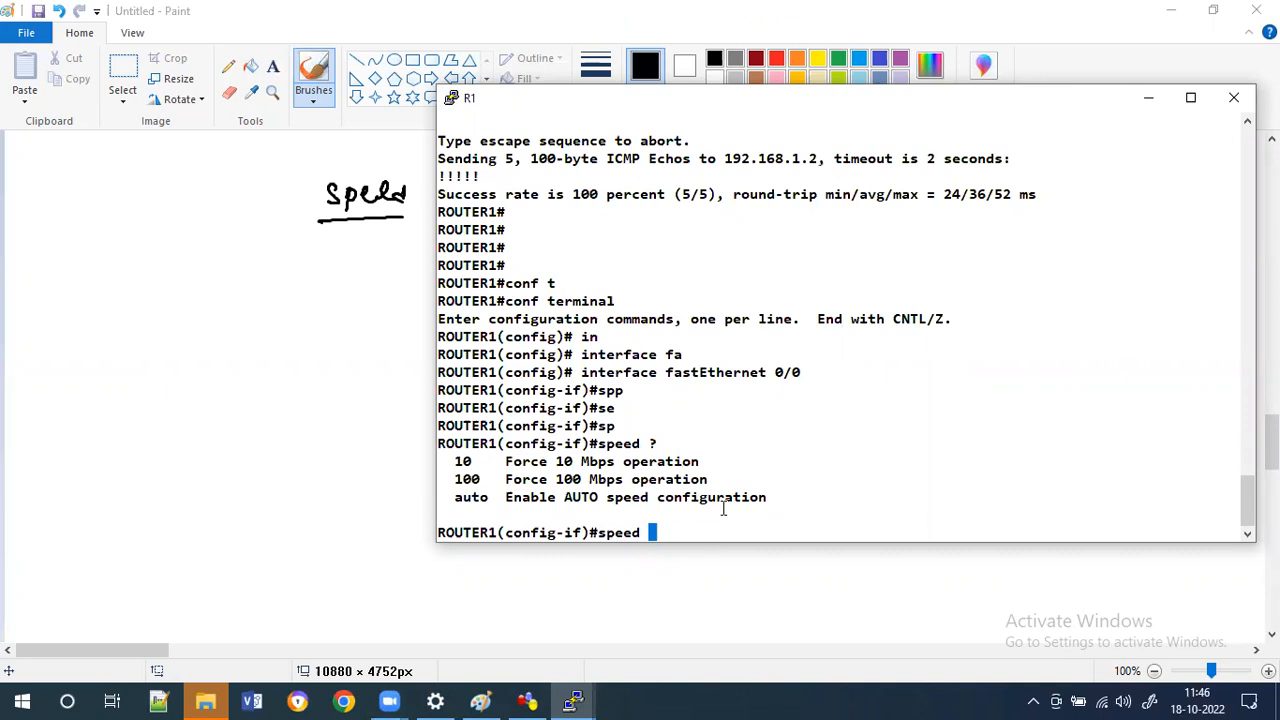
Switch to R2's console, exit to privileged mode and show the running configuration of FastEthernet 0/0.
{"action": "left_click", "coordinate": [578, 690]}
{"action": "left_click", "coordinate": [593, 643]}
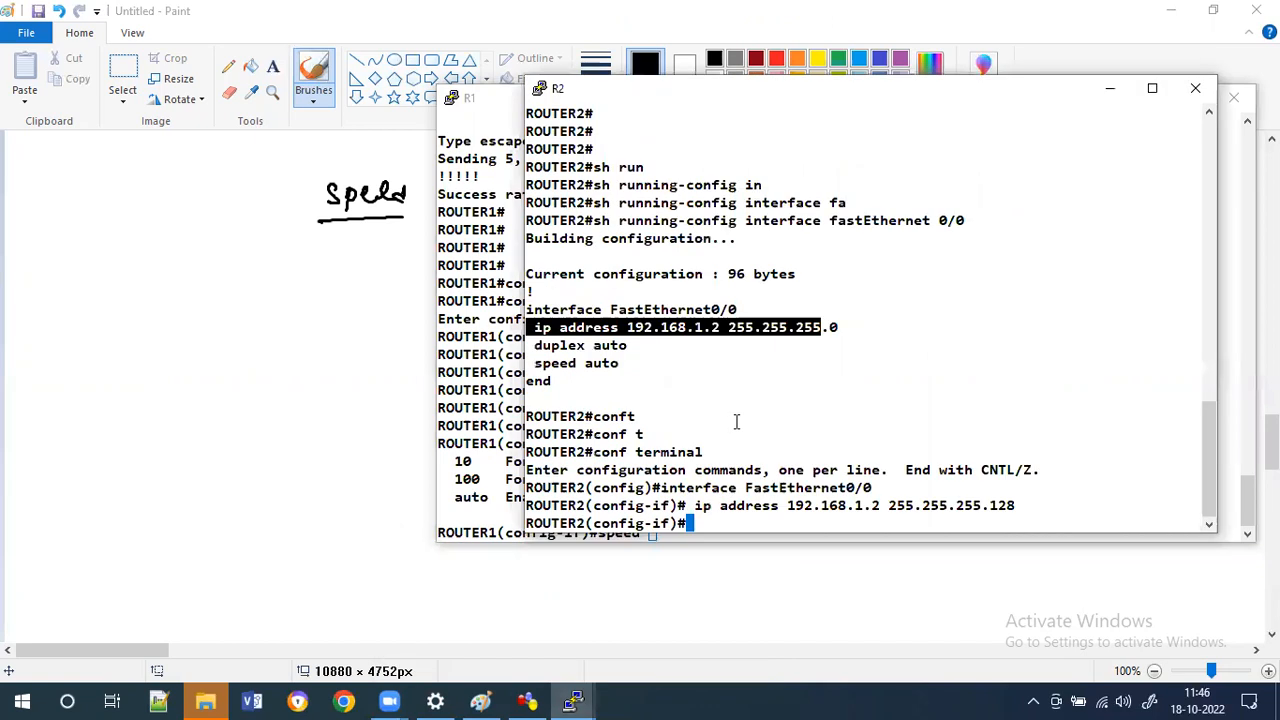
{"action": "left_click", "coordinate": [736, 421]}
{"action": "type", "text": "exi"}
{"action": "key", "text": "Tab"}
{"action": "key", "text": "Return"}
{"action": "type", "text": "ex"}
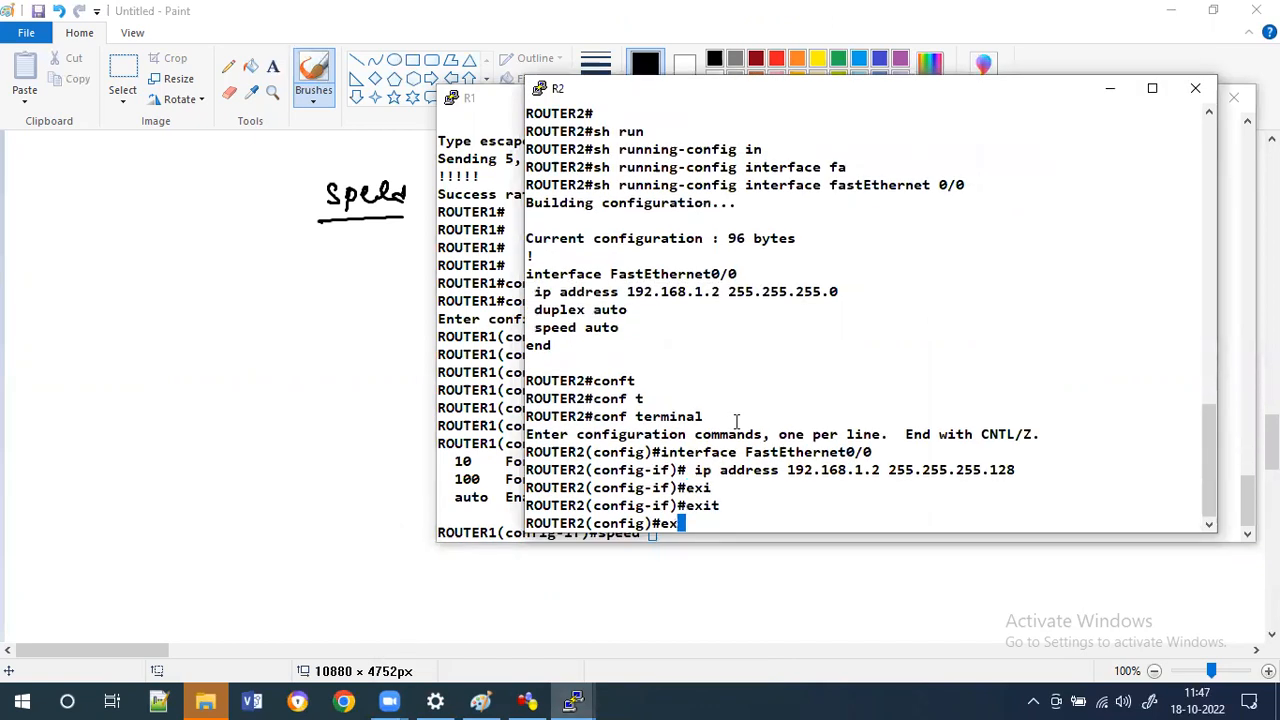
{"action": "type", "text": "i"}
{"action": "key", "text": "Tab"}
{"action": "key", "text": "Return"}
{"action": "key", "text": "Return"}
{"action": "type", "text": "sh run"}
{"action": "key", "text": "Tab"}
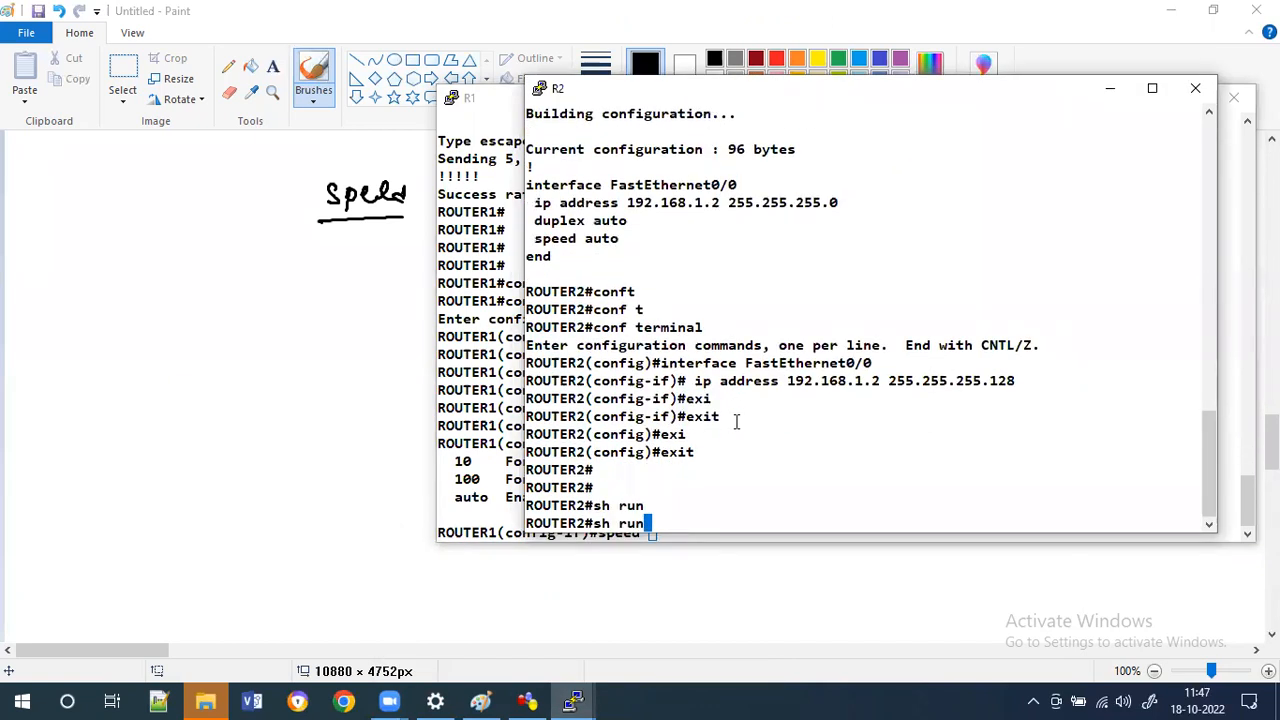
{"action": "key", "text": "Tab"}
{"action": "type", "text": "in"}
{"action": "key", "text": "Tab"}
{"action": "type", "text": "f"}
{"action": "key", "text": "Tab"}
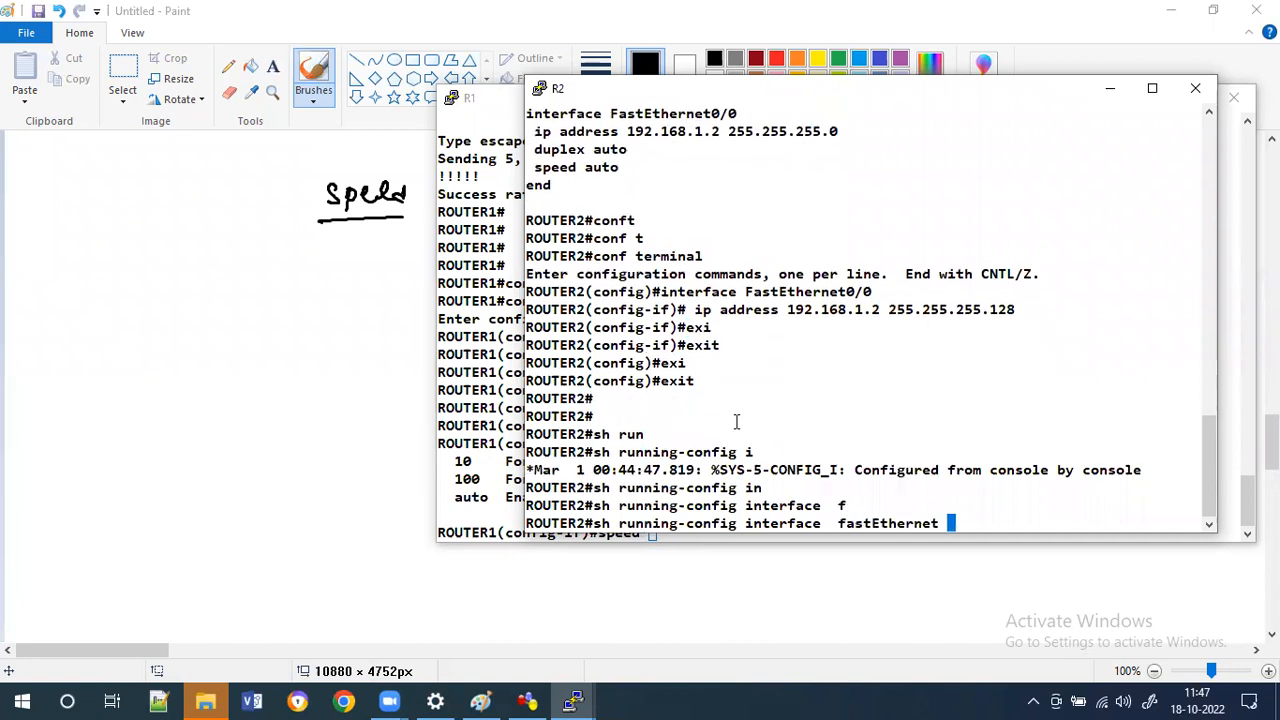
{"action": "type", "text": "0/0"}
{"action": "key", "text": "Return"}
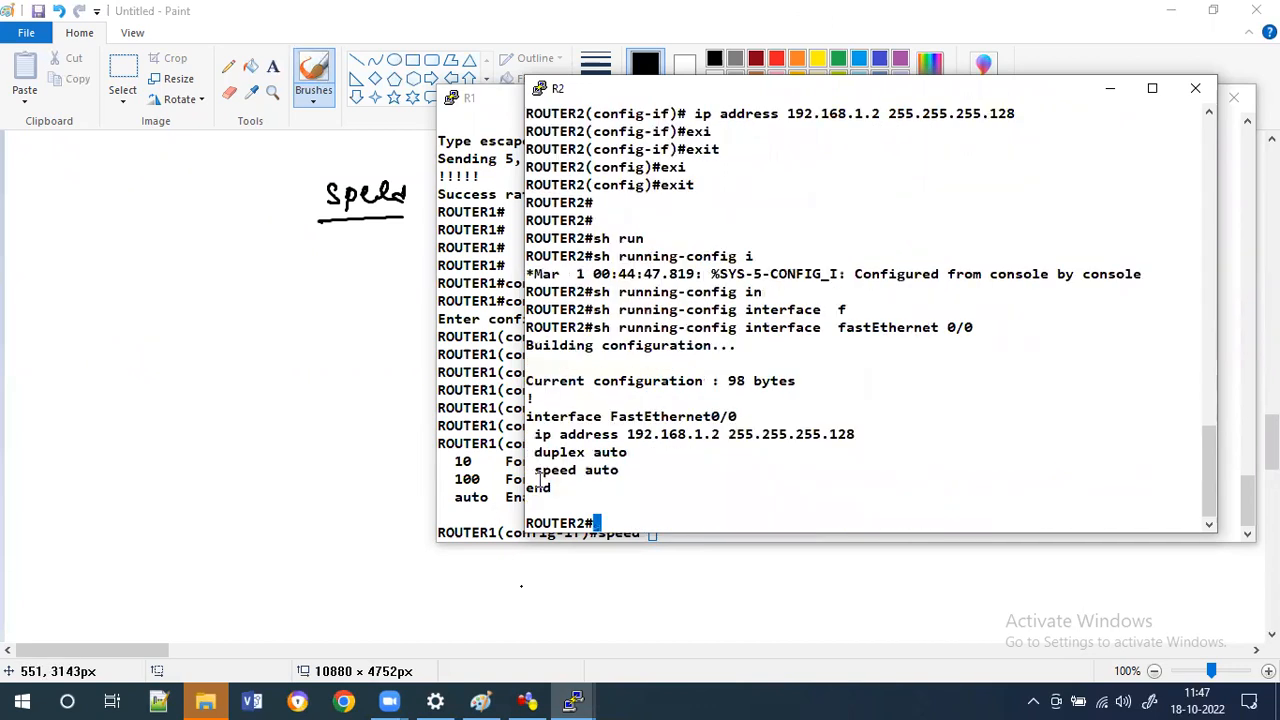
{"action": "left_click_drag", "start_coordinate": [542, 480], "coordinate": [624, 464]}
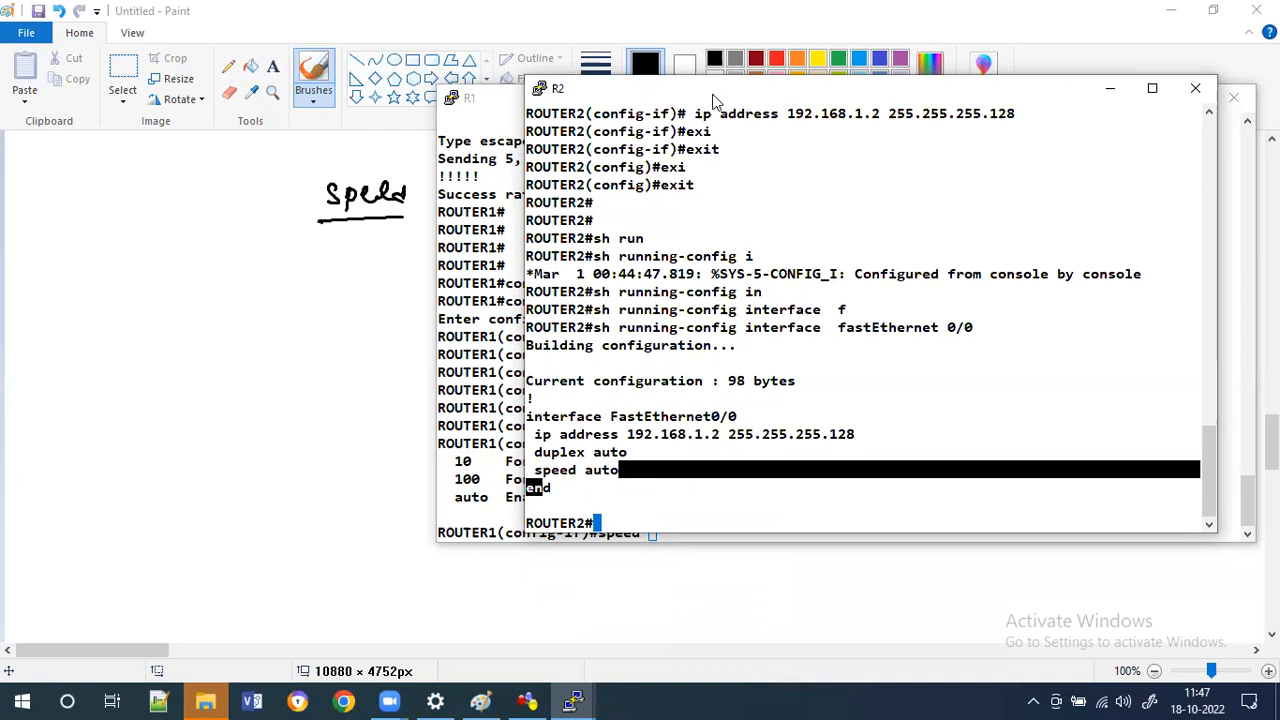
On R1's console, set FastEthernet 0/0's speed to 10 Mbps.
{"action": "left_click", "coordinate": [464, 430]}
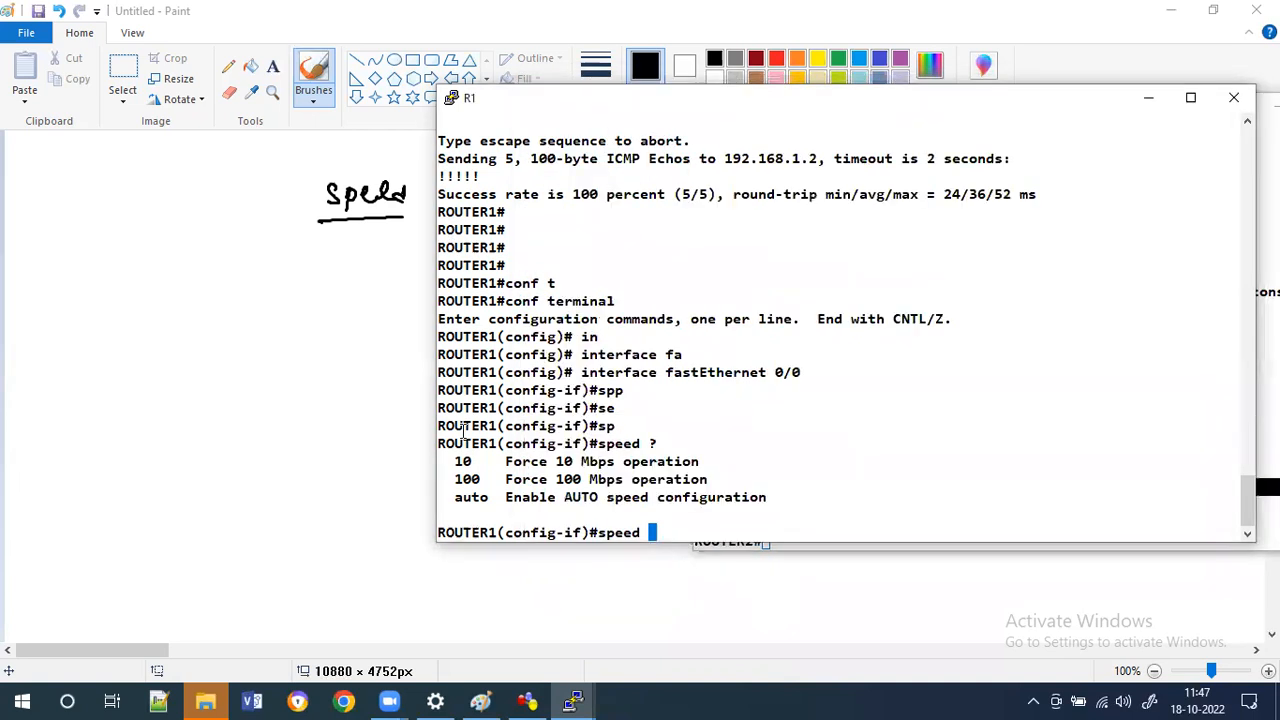
{"action": "type", "text": "10"}
{"action": "key", "text": "Return"}
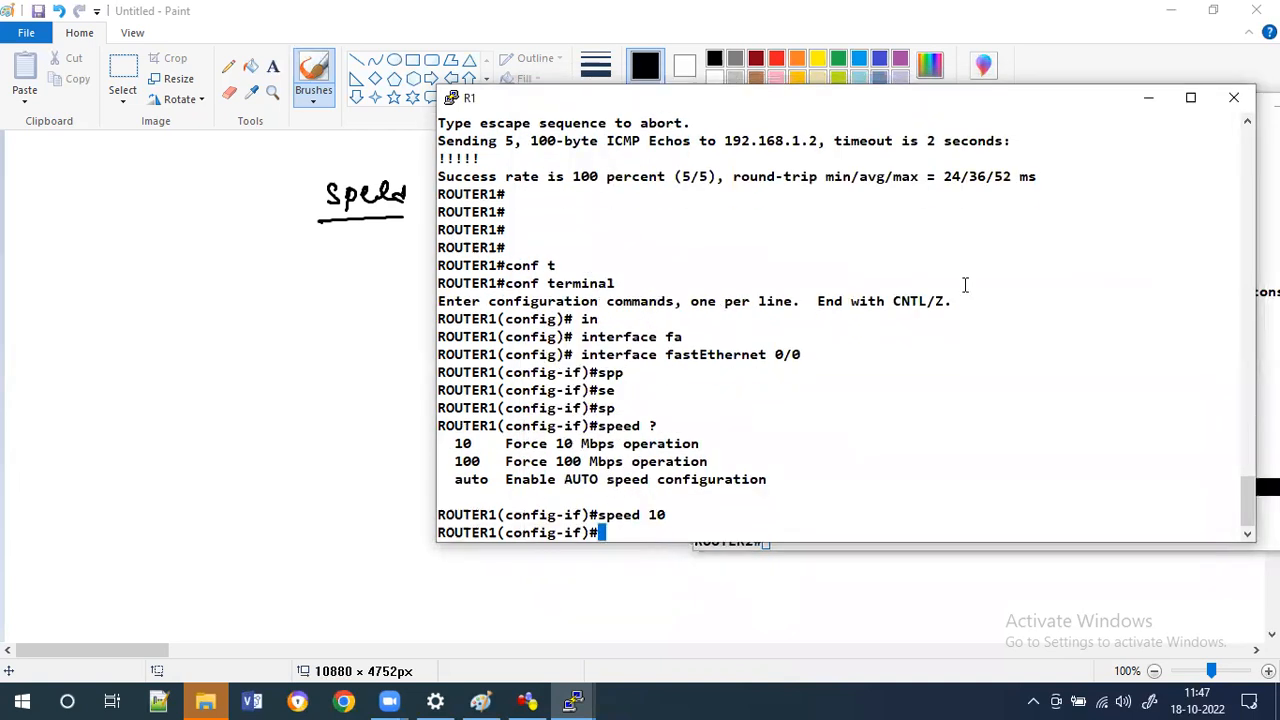
Arrange the R1 and R2 console windows side by side.
{"action": "left_click", "coordinate": [1267, 338]}
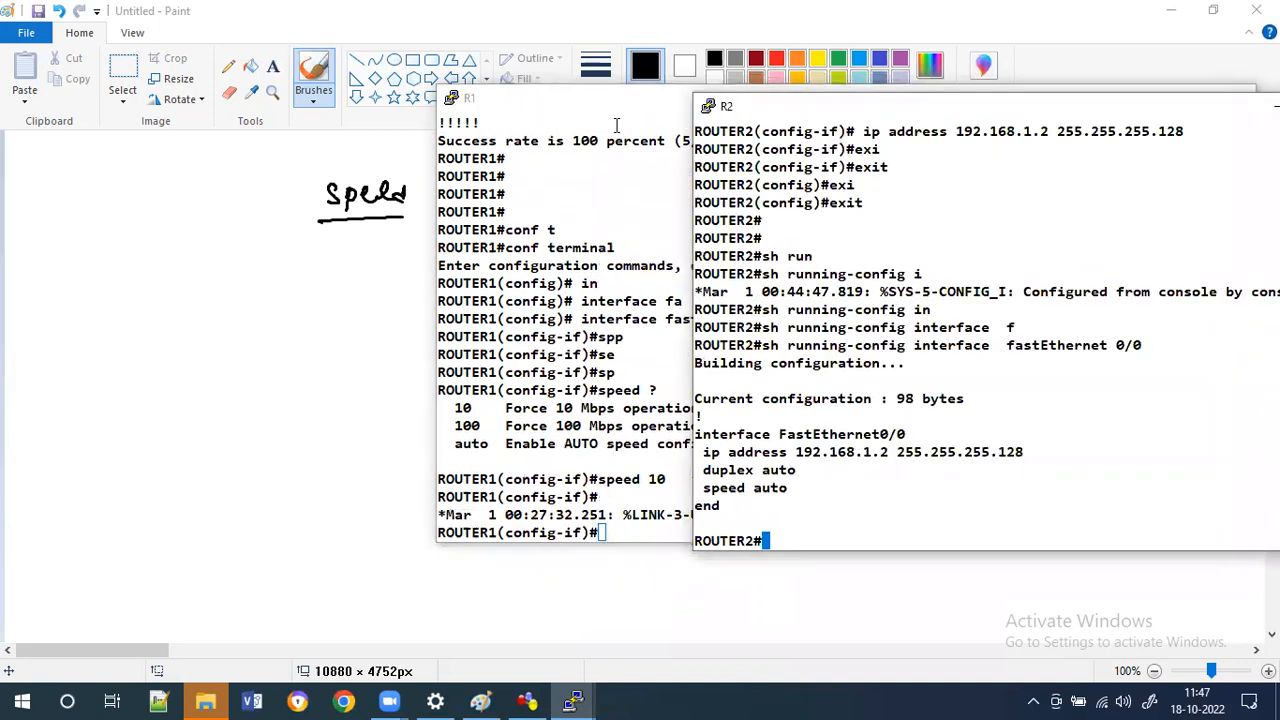
{"action": "left_click_drag", "start_coordinate": [622, 110], "coordinate": [294, 106]}
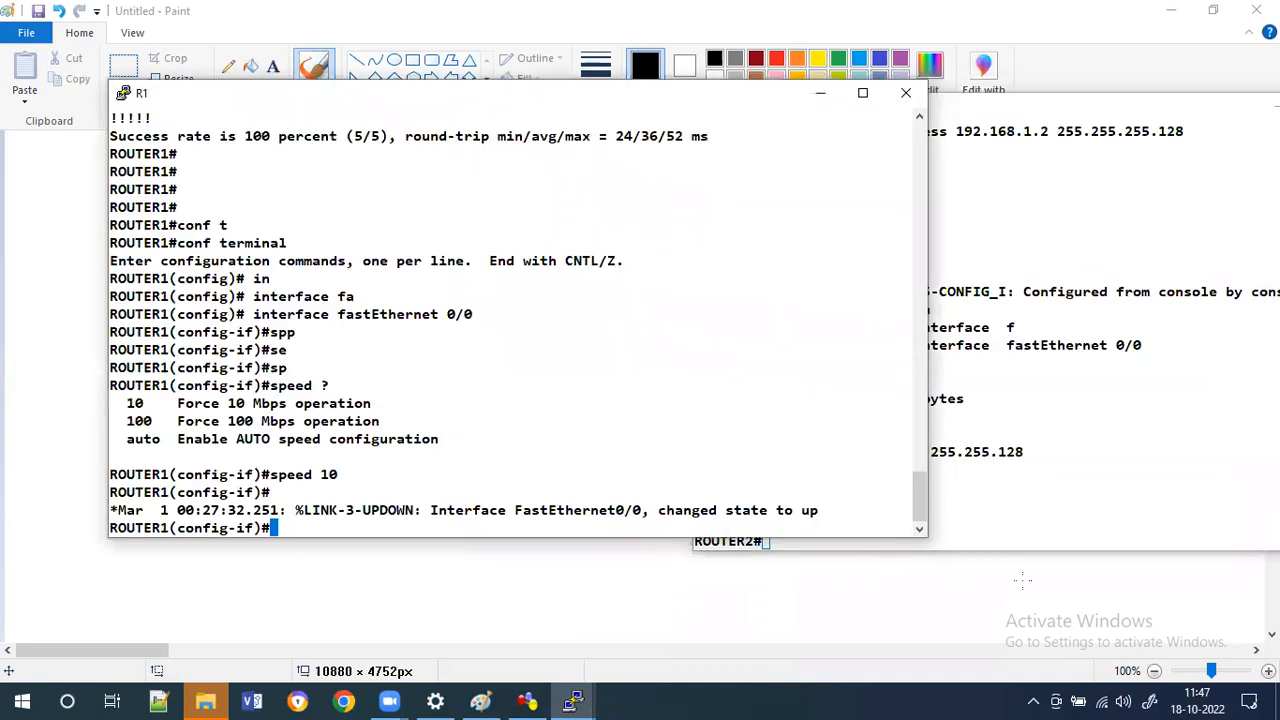
{"action": "key", "text": "alt+Tab"}
{"action": "key", "text": "alt+Tab"}
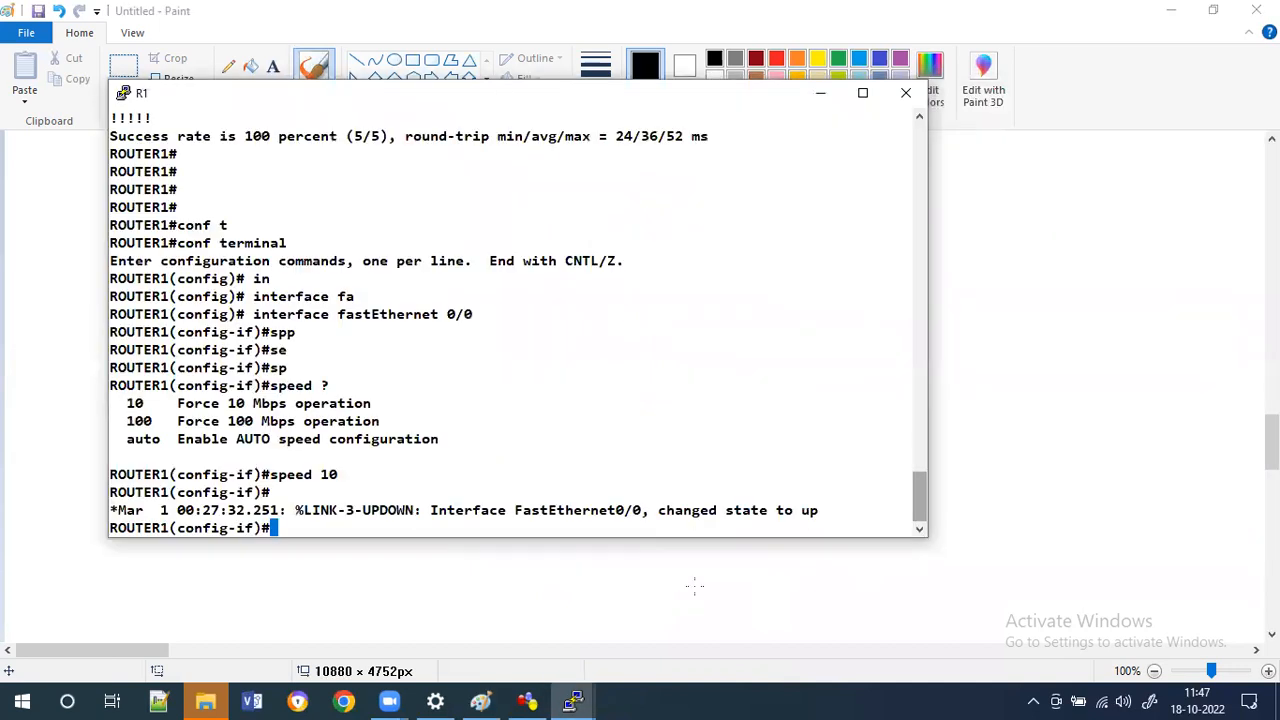
{"action": "left_click", "coordinate": [572, 700]}
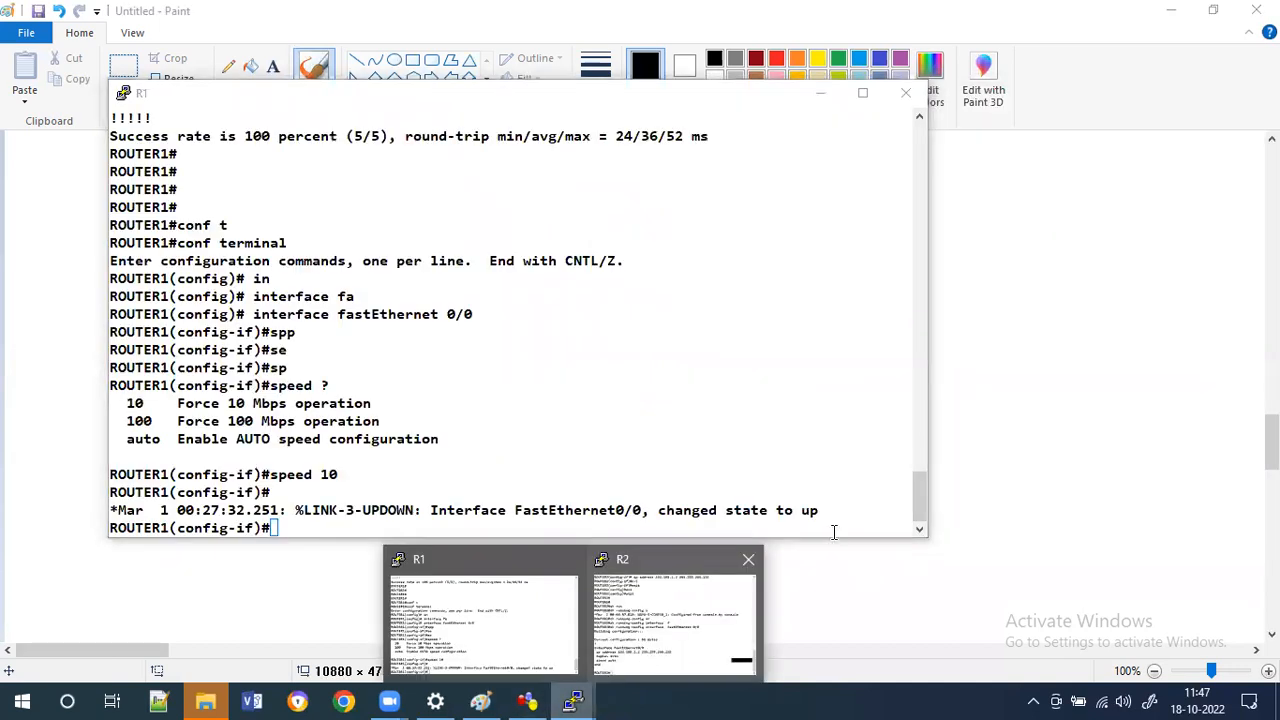
On R2, enter global configuration, open interface fa0/0 and set its speed to 100 Mbps.
{"action": "type", "text": "conf t"}
{"action": "key", "text": "Tab"}
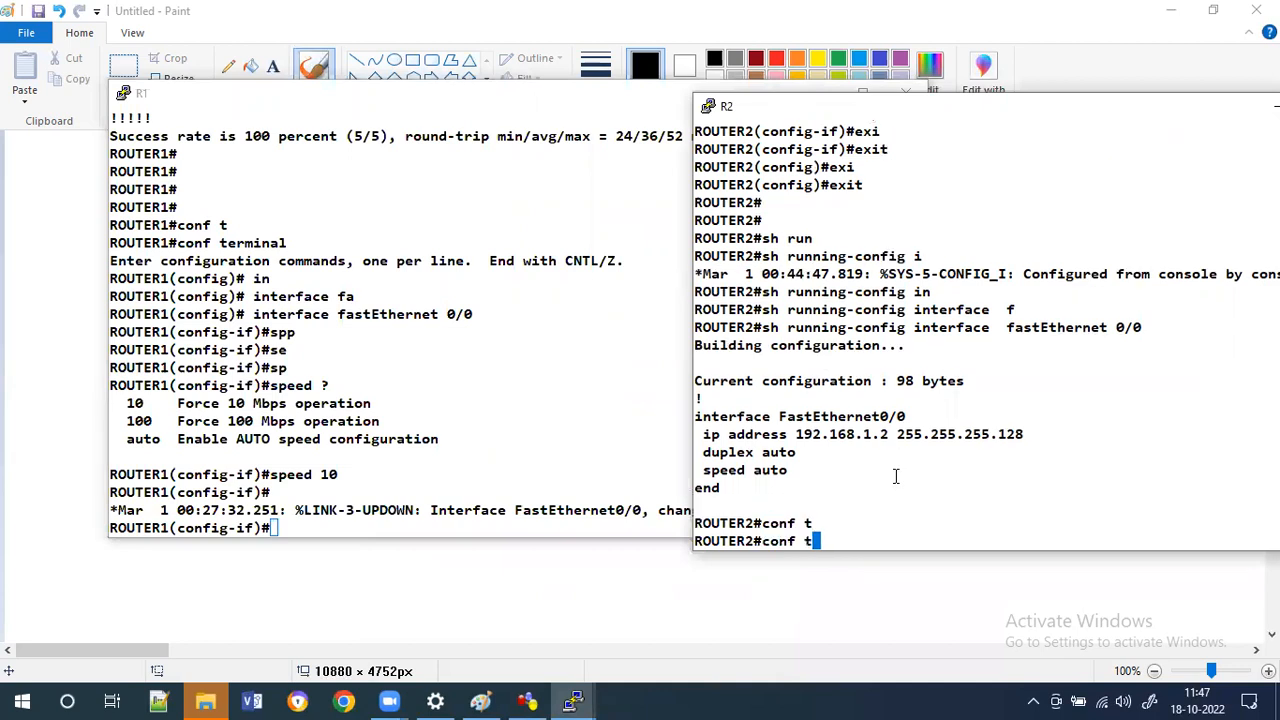
{"action": "key", "text": "Tab"}
{"action": "key", "text": "Return"}
{"action": "type", "text": "inter"}
{"action": "key", "text": "Tab"}
{"action": "type", "text": "face  fa"}
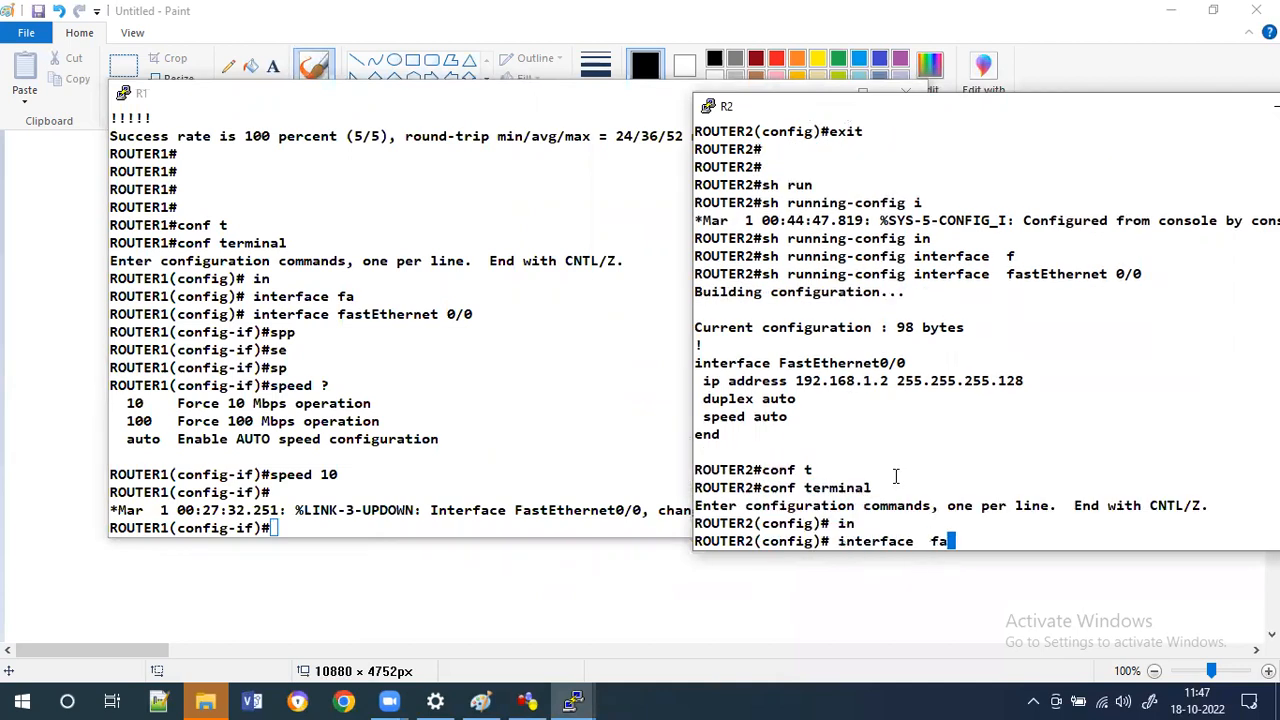
{"action": "type", "text": "0/0"}
{"action": "key", "text": "Return"}
{"action": "type", "text": "spp"}
{"action": "key", "text": "Tab"}
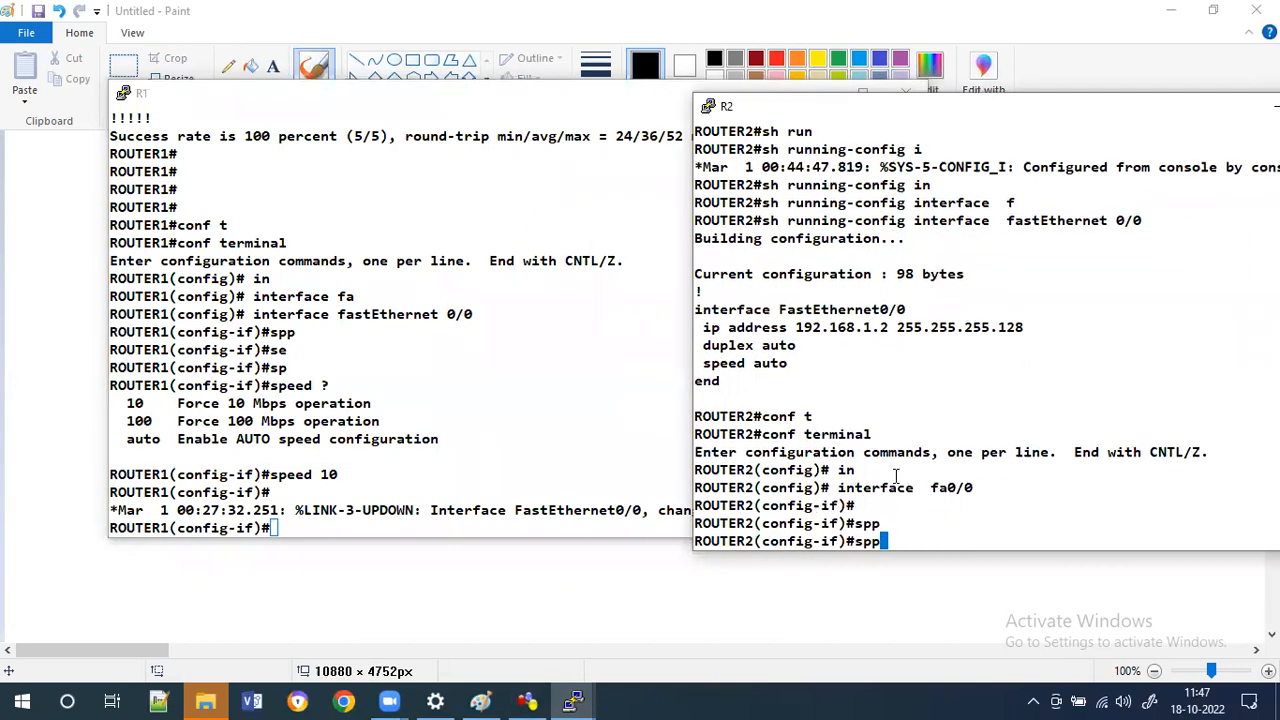
{"action": "key", "text": "BackSpace"}
{"action": "type", "text": "e"}
{"action": "key", "text": "Tab"}
{"action": "type", "text": "100"}
{"action": "key", "text": "Return"}
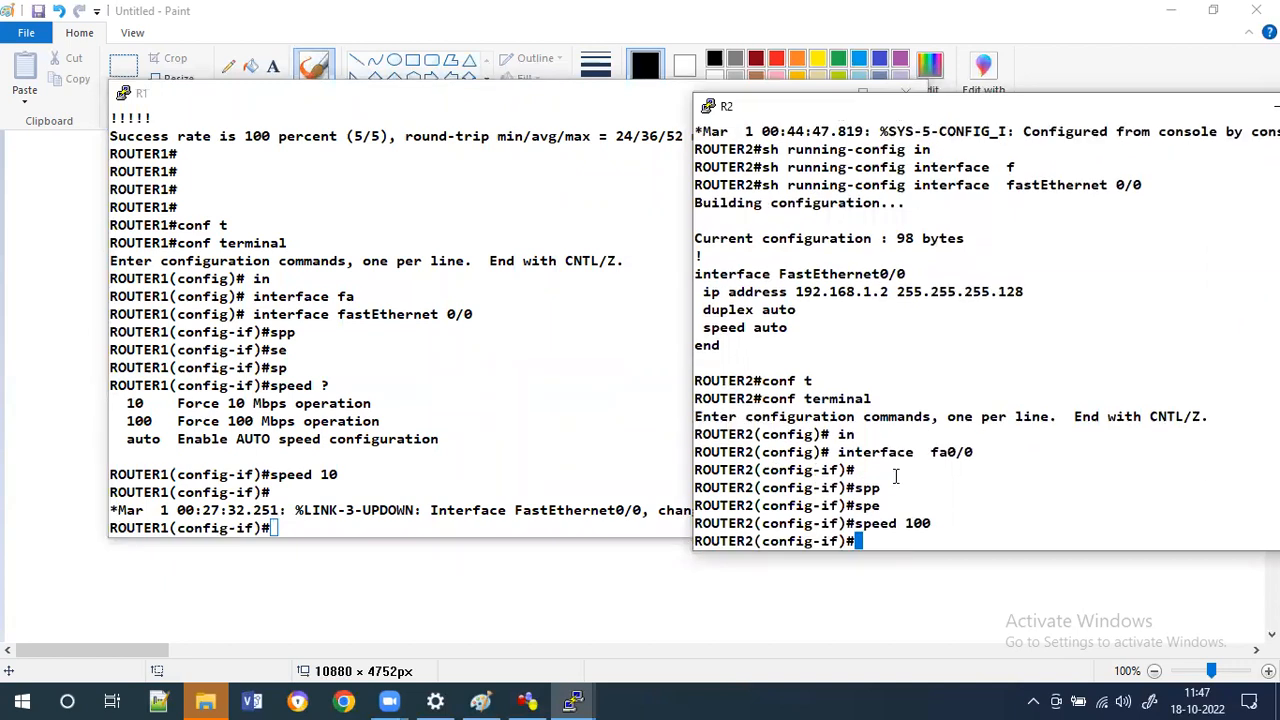
On R2, exit interface and global configuration back to privileged mode.
{"action": "type", "text": "exit"}
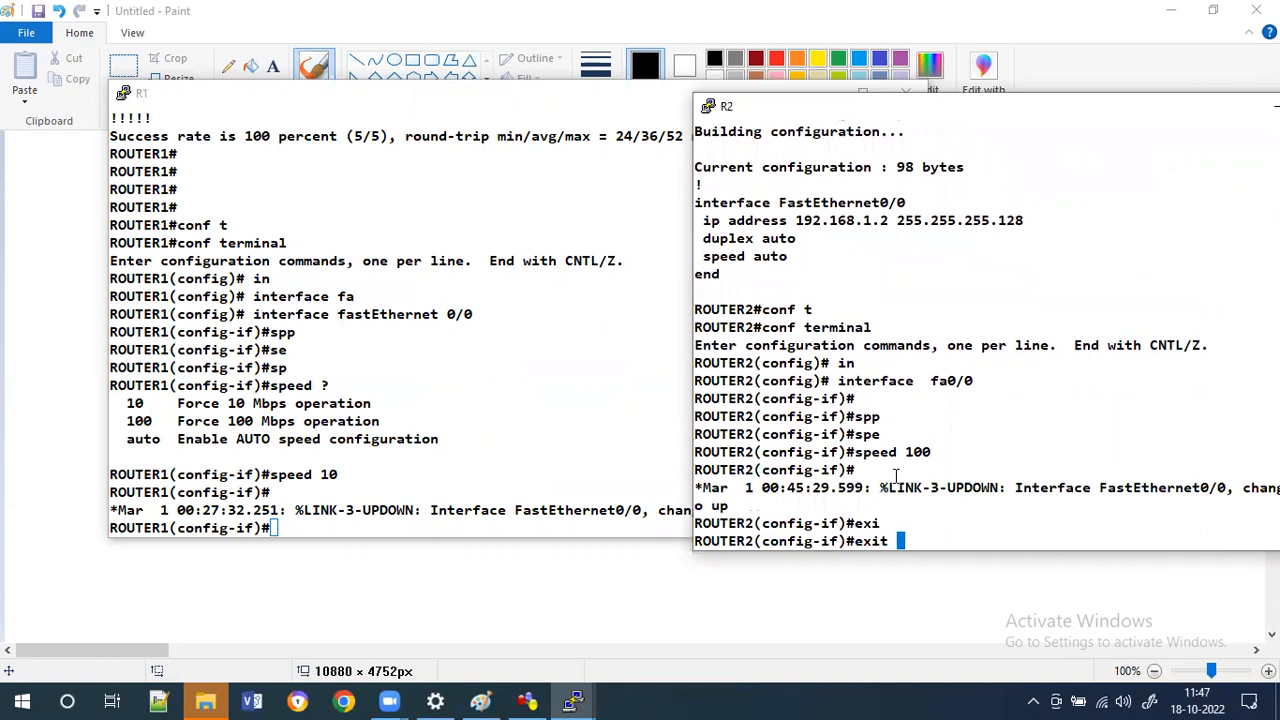
{"action": "key", "text": "Return"}
{"action": "type", "text": "exi"}
{"action": "key", "text": "Tab"}
{"action": "key", "text": "Return"}
{"action": "key", "text": "Return"}
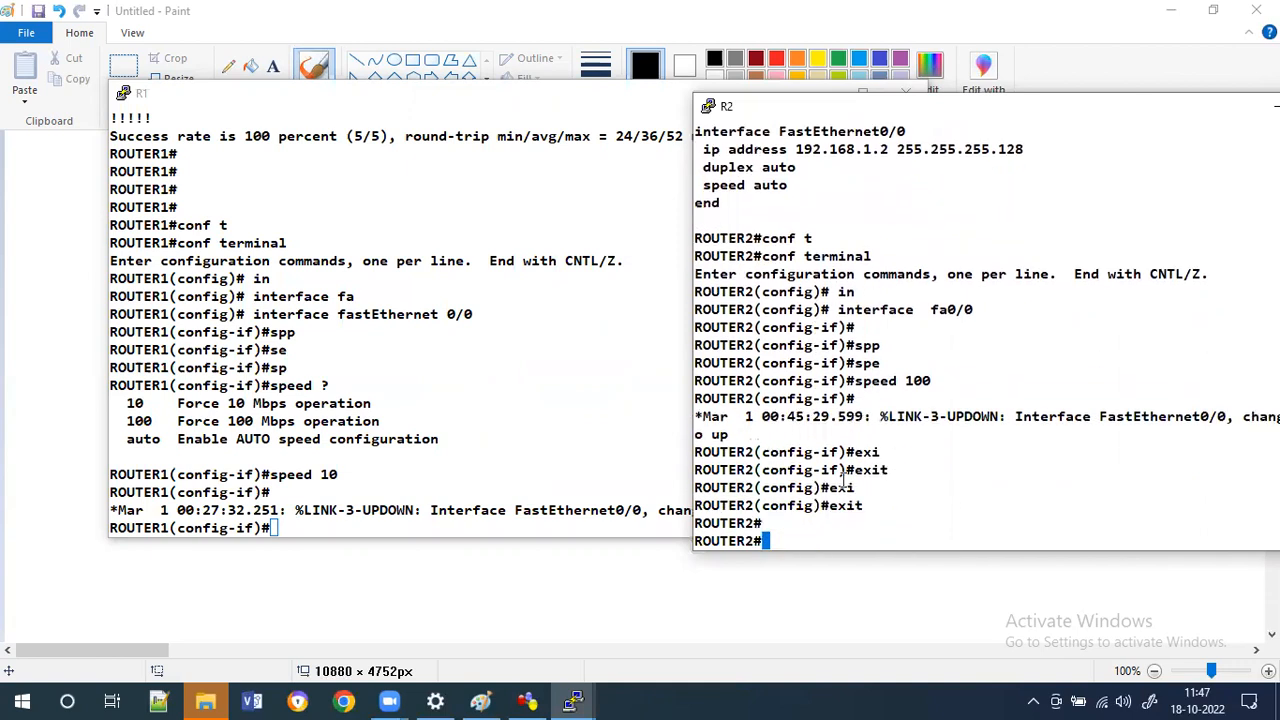
{"action": "key", "text": "Return"}
On R1's console, exit interface and global configuration back to privileged mode.
{"action": "left_click", "coordinate": [522, 418]}
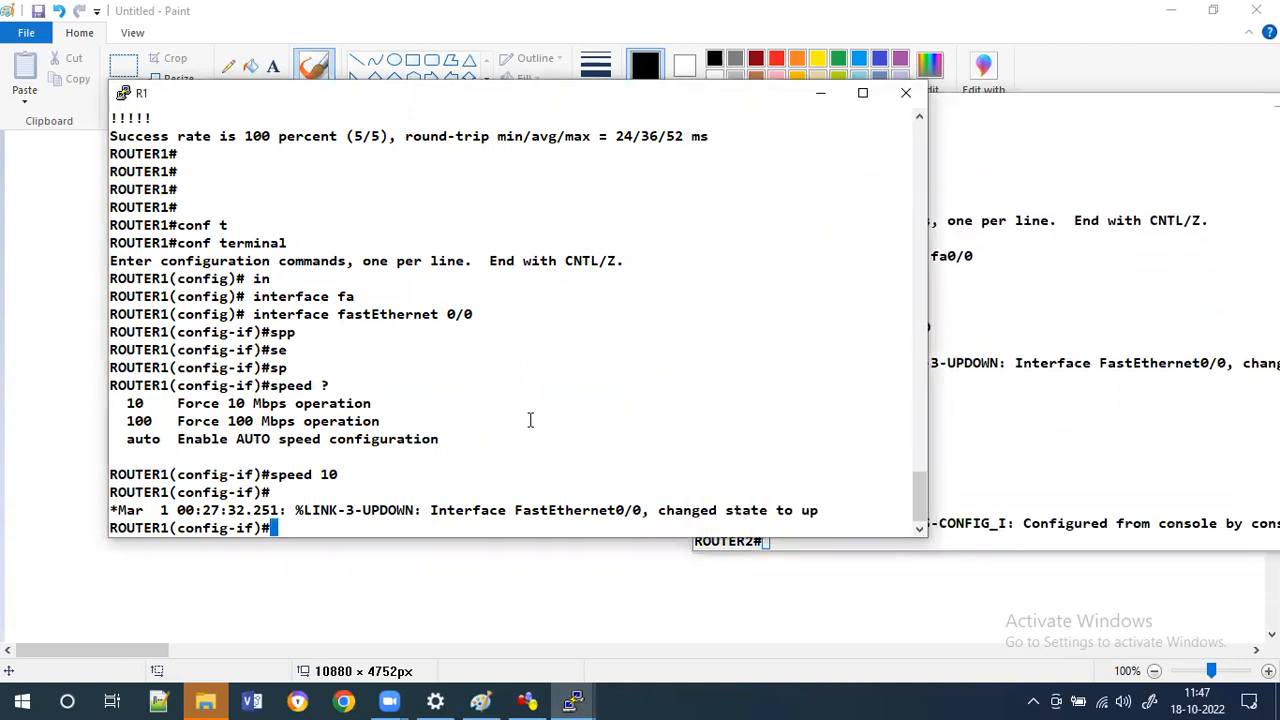
{"action": "key", "text": "alt+Tab"}
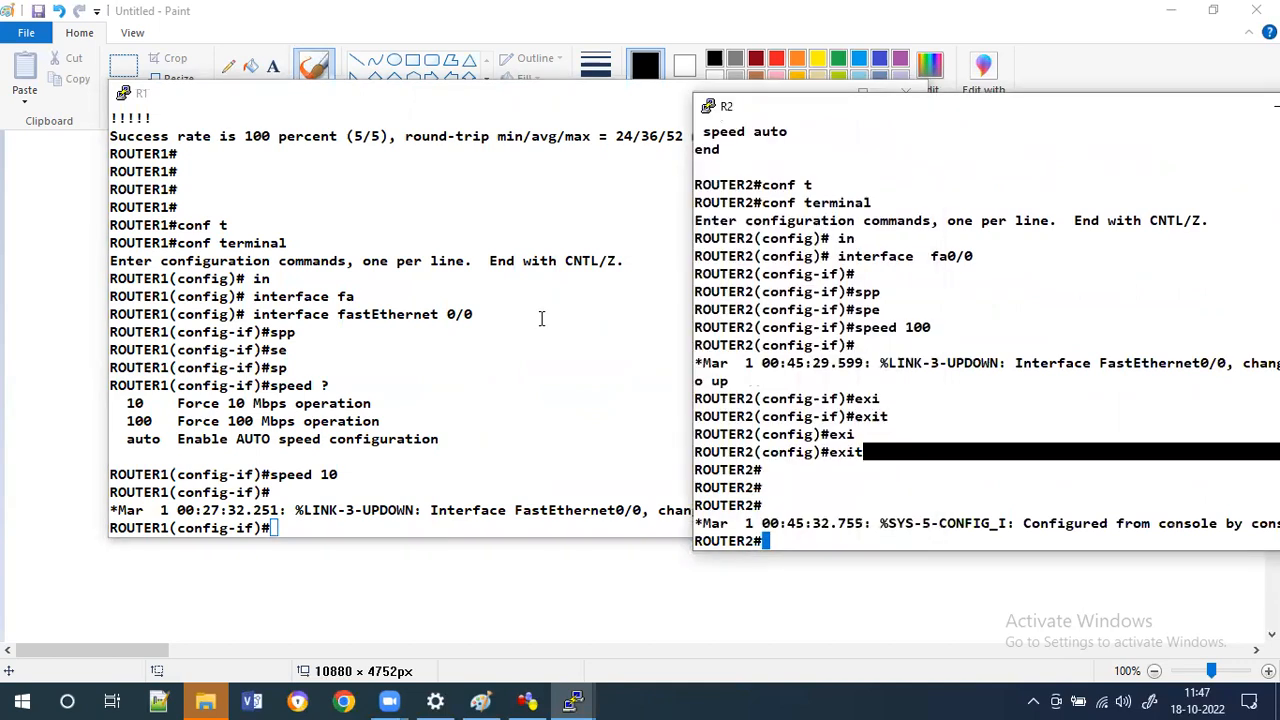
{"action": "left_click", "coordinate": [541, 318]}
{"action": "type", "text": "exi"}
{"action": "key", "text": "Tab"}
{"action": "key", "text": "Return"}
{"action": "type", "text": "exi"}
{"action": "key", "text": "Tab"}
{"action": "key", "text": "Return"}
{"action": "key", "text": "Return"}
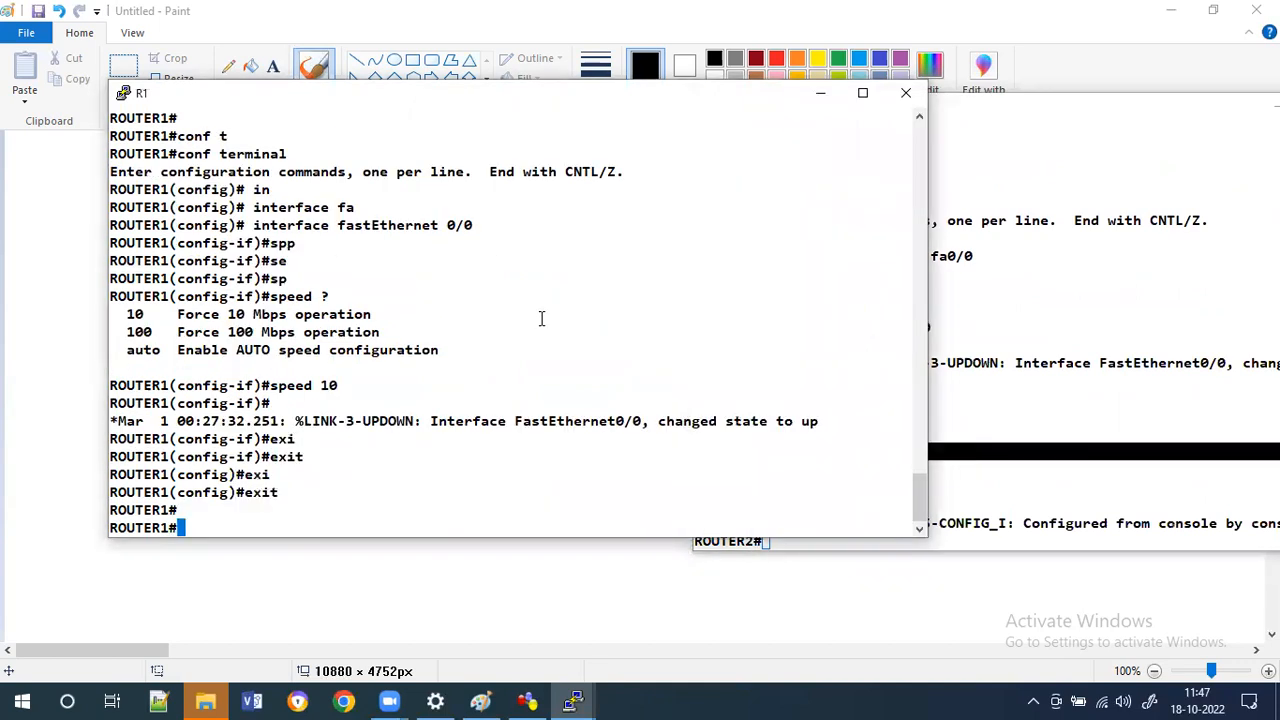
{"action": "key", "text": "Return"}
{"action": "key", "text": "Return"}
{"action": "key", "text": "Return"}
{"action": "key", "text": "Return"}
{"action": "key", "text": "Return"}
{"action": "key", "text": "Return"}
{"action": "key", "text": "Return"}
{"action": "key", "text": "Return"}
{"action": "key", "text": "Return"}
{"action": "key", "text": "Return"}
{"action": "key", "text": "Return"}
{"action": "key", "text": "Return"}
{"action": "key", "text": "Return"}
{"action": "key", "text": "Return"}
{"action": "key", "text": "Return"}
From R1, ping 192.168.1.2.
{"action": "type", "text": "pin"}
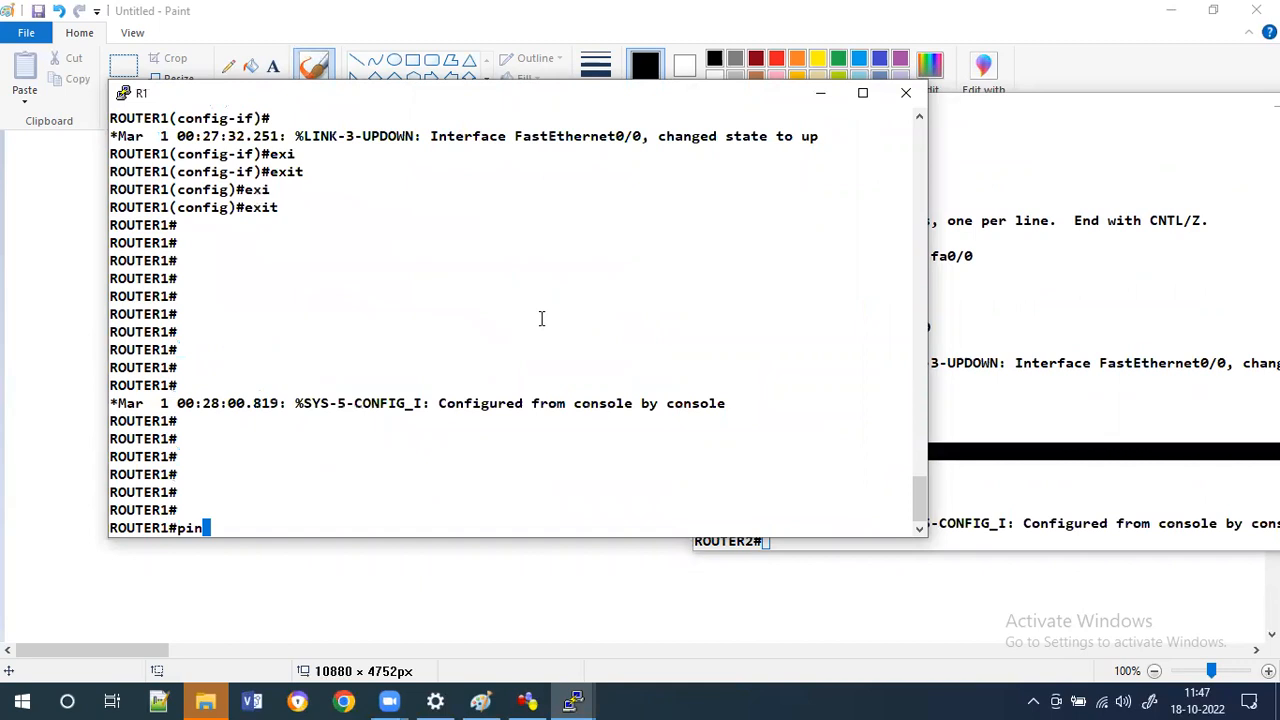
{"action": "type", "text": "g"}
{"action": "key", "text": "Tab"}
{"action": "type", "text": "192."}
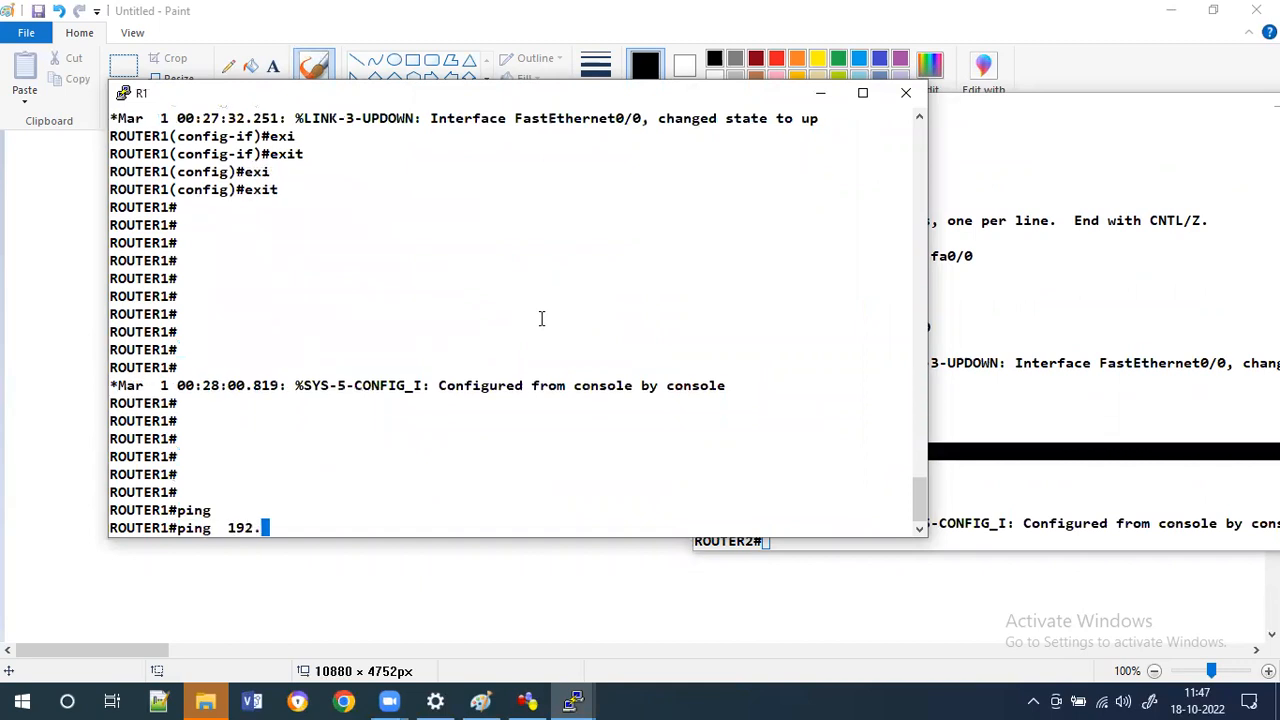
{"action": "type", "text": "168"}
{"action": "type", "text": ".1."}
{"action": "type", "text": "2"}
{"action": "key", "text": "Return"}
Ping 192.168.1.2 again from R1 with a repeat count of 100.
{"action": "key", "text": "Up"}
{"action": "key", "text": "BackSpace"}
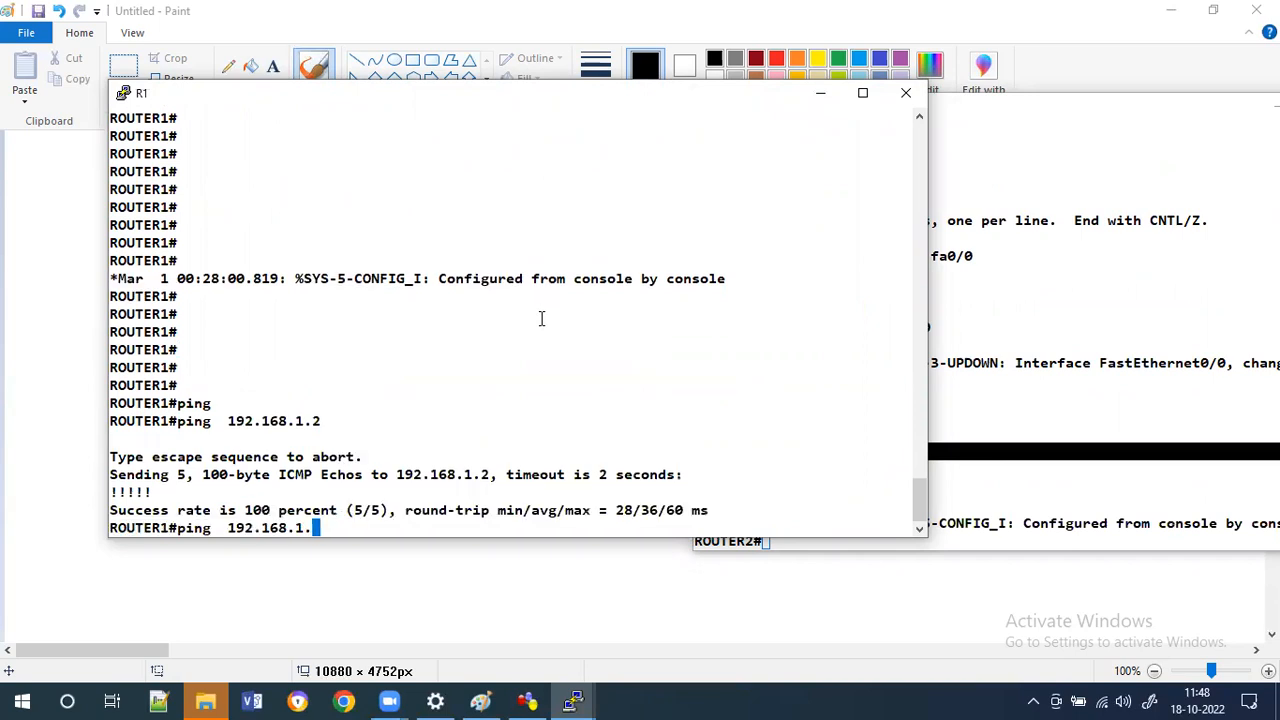
{"action": "type", "text": "2 re"}
{"action": "key", "text": "Tab"}
{"action": "type", "text": "100"}
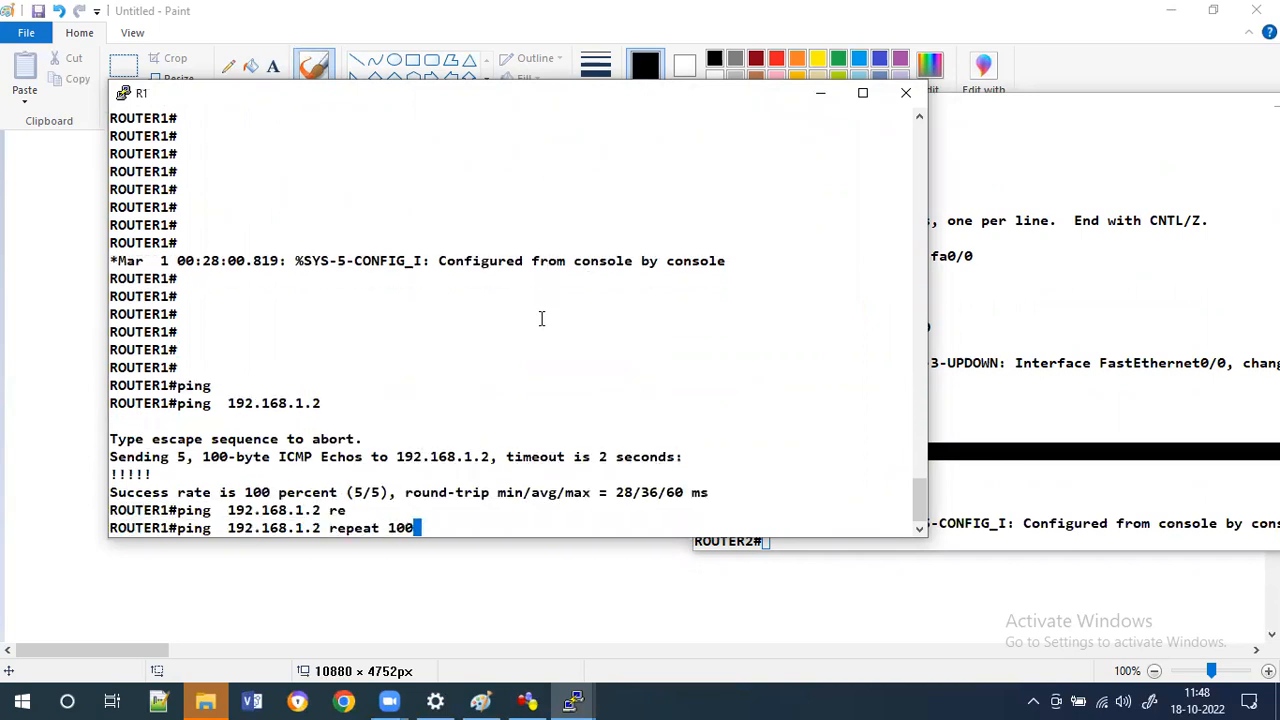
{"action": "key", "text": "Return"}
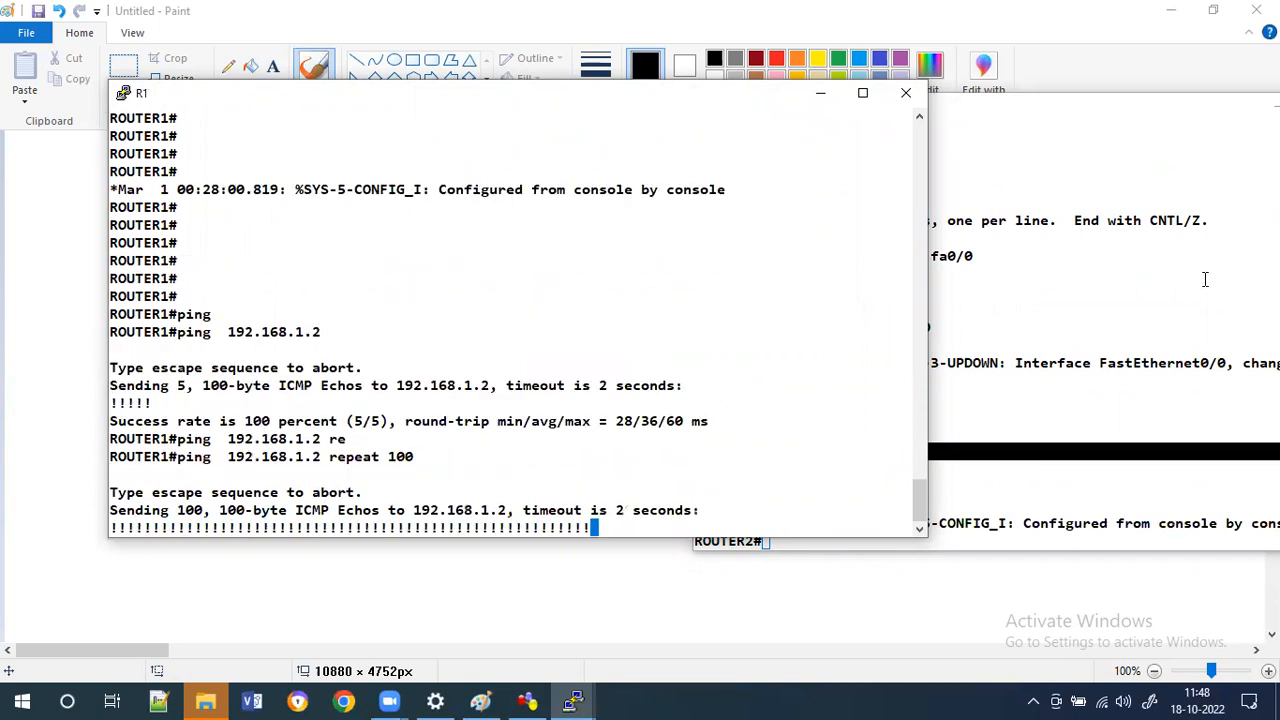
On R2, enter global configuration, open interface f0/0 and shut it down.
{"action": "left_click", "coordinate": [1205, 279]}
{"action": "type", "text": "conf t"}
{"action": "key", "text": "Return"}
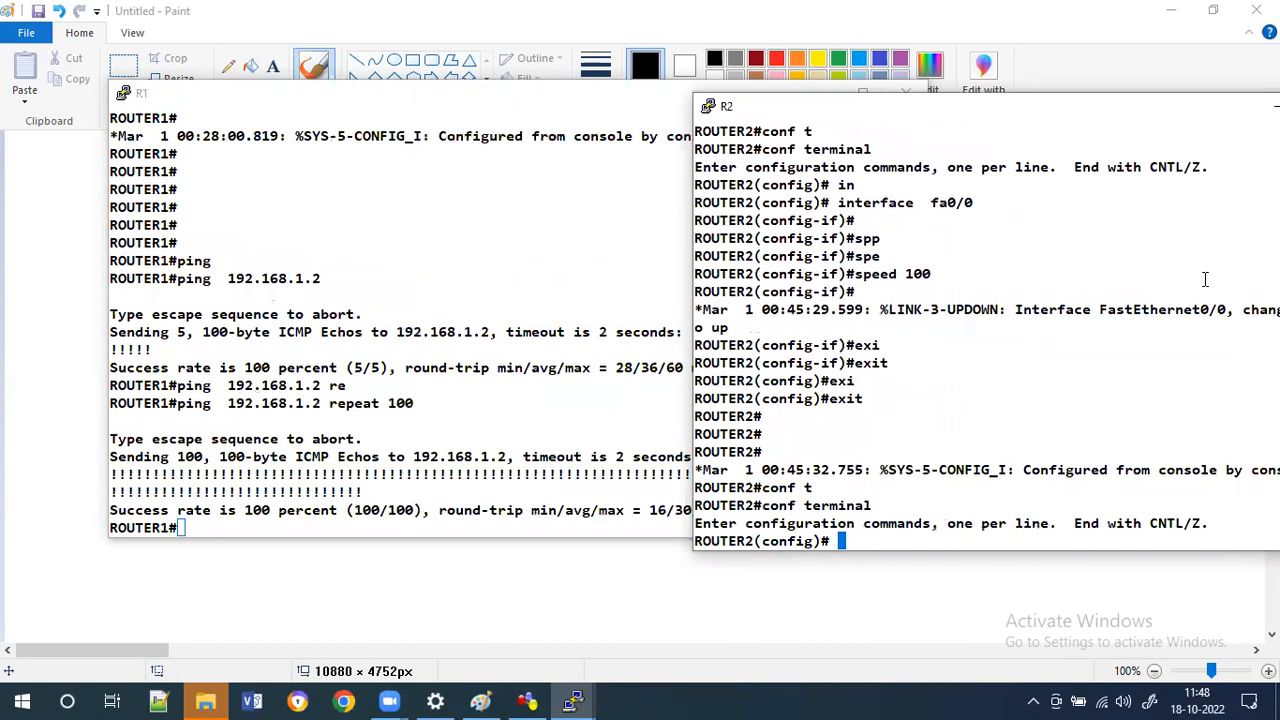
{"action": "type", "text": "in"}
{"action": "key", "text": "Tab"}
{"action": "type", "text": "f"}
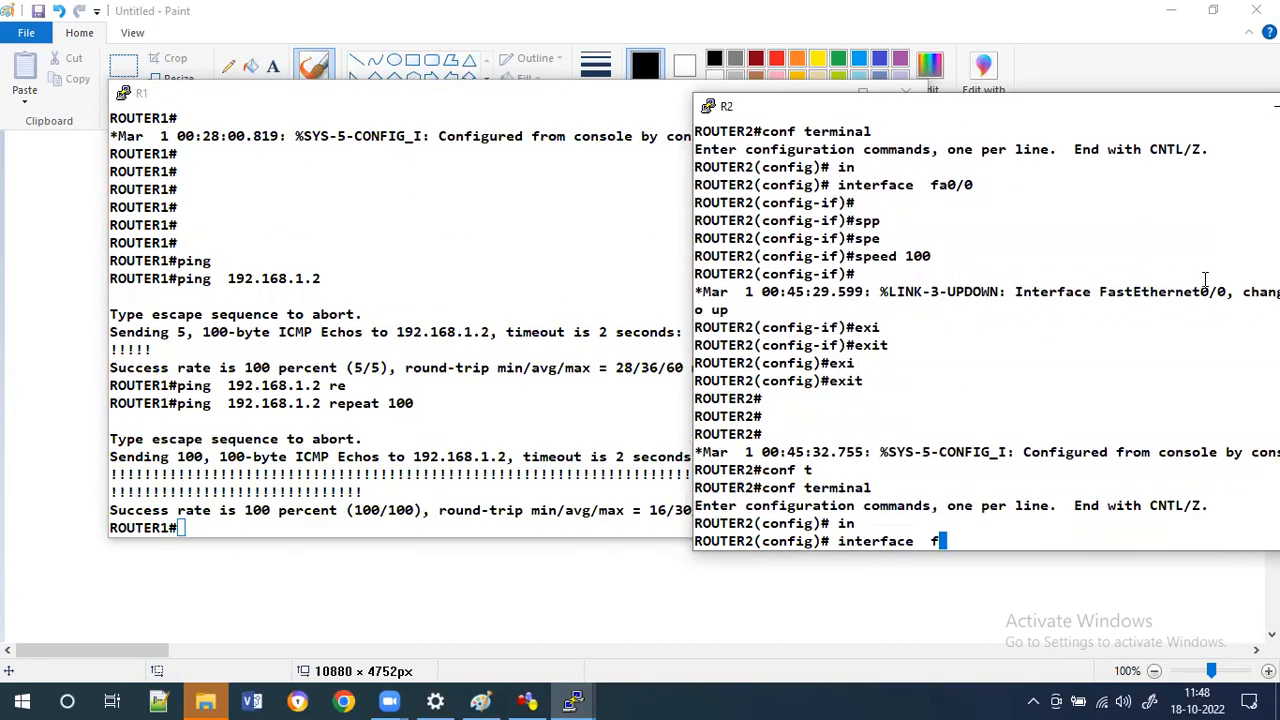
{"action": "type", "text": "0/0"}
{"action": "key", "text": "Return"}
{"action": "key", "text": "Return"}
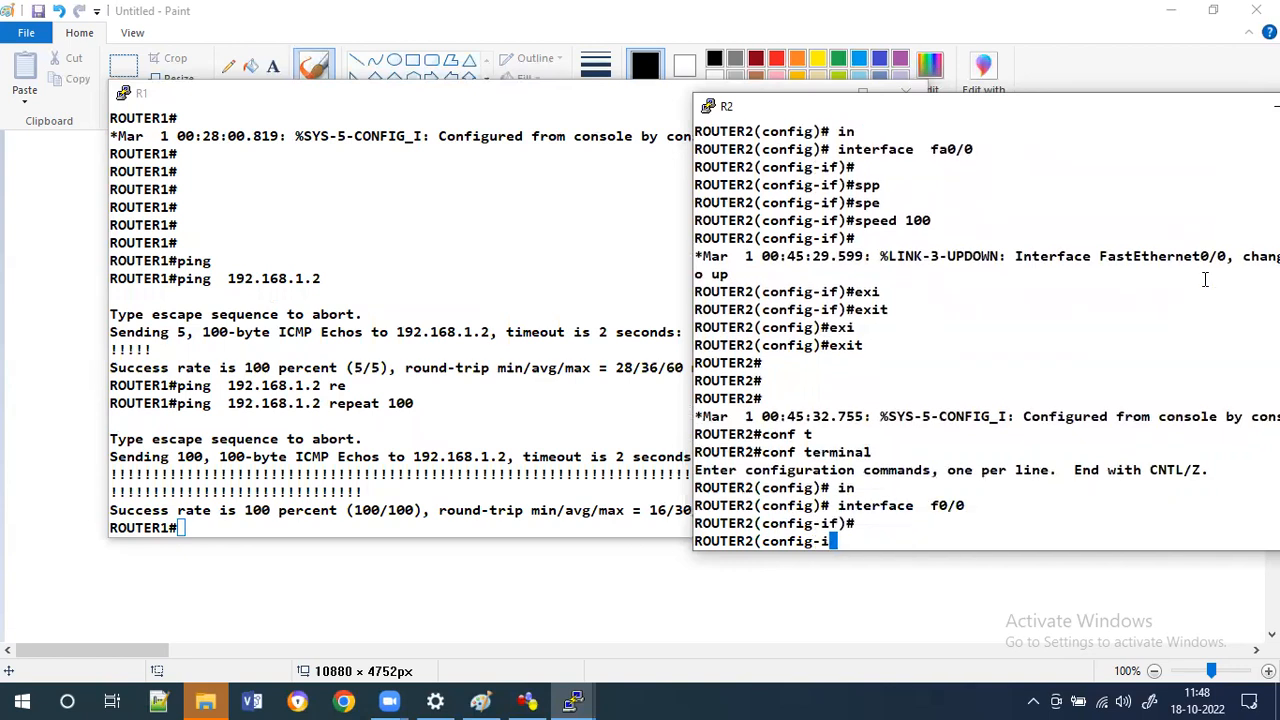
{"action": "type", "text": "shu"}
{"action": "key", "text": "Tab"}
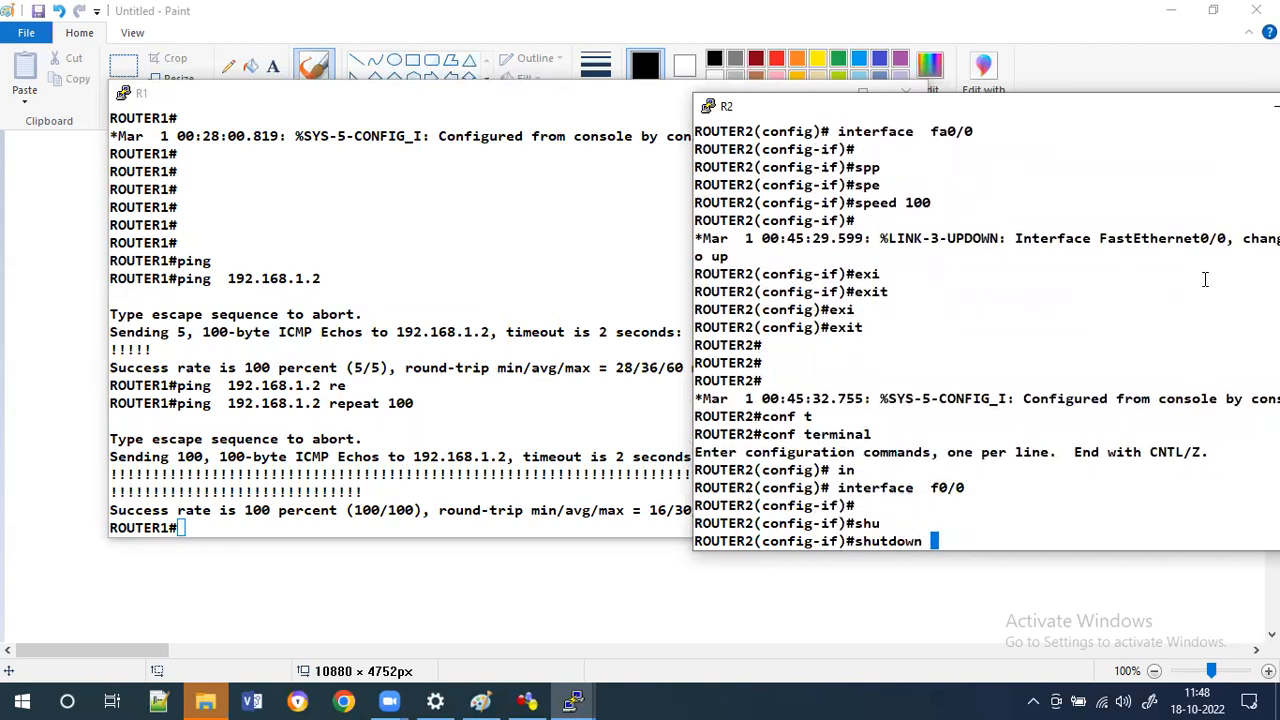
{"action": "key", "text": "Return"}
{"action": "key", "text": "Return"}
{"action": "key", "text": "Return"}
{"action": "key", "text": "Return"}
Re-enable R2's interface f0/0 with no shutdown.
{"action": "type", "text": "no"}
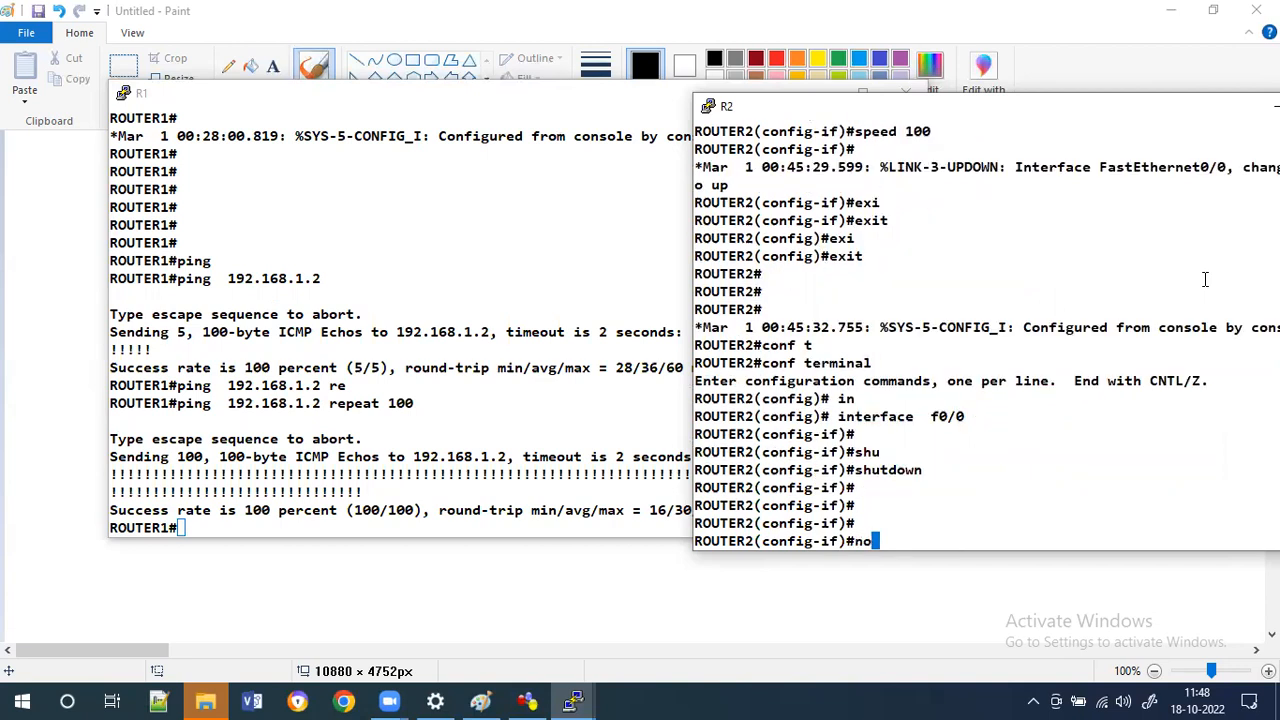
{"action": "type", "text": " sh"}
{"action": "key", "text": "Tab"}
{"action": "key", "text": "Return"}
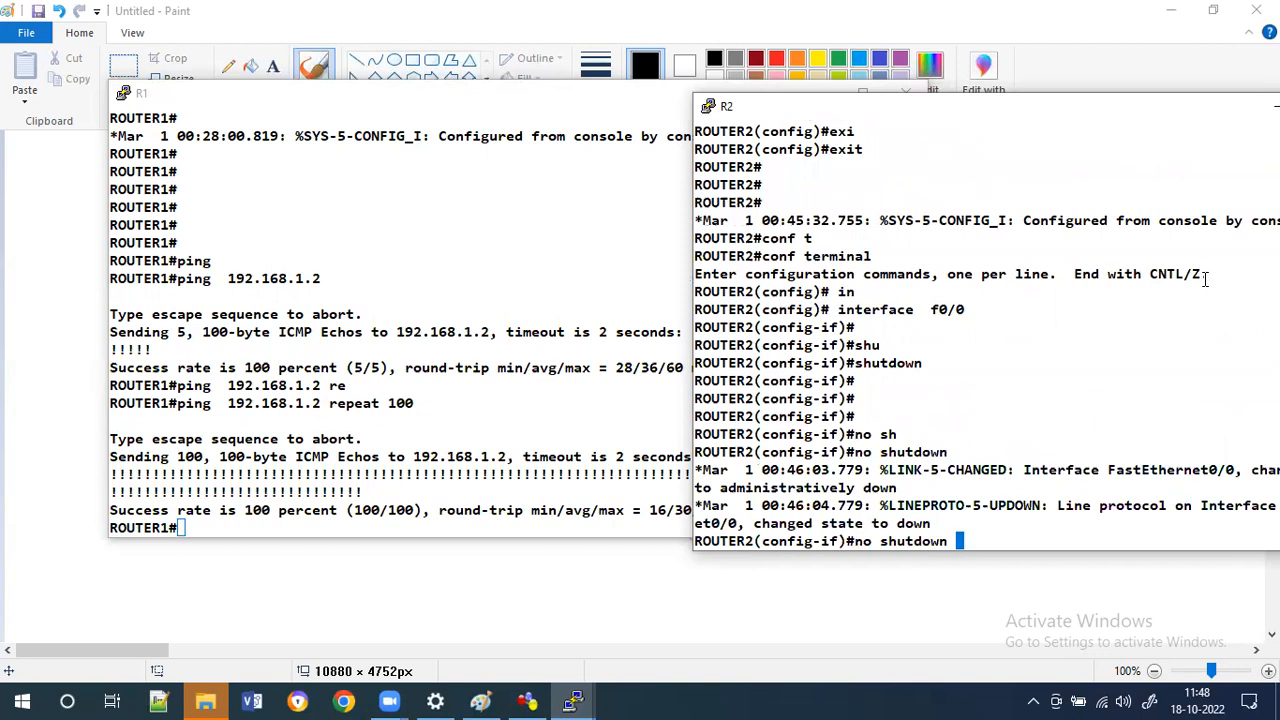
{"action": "key", "text": "Return"}
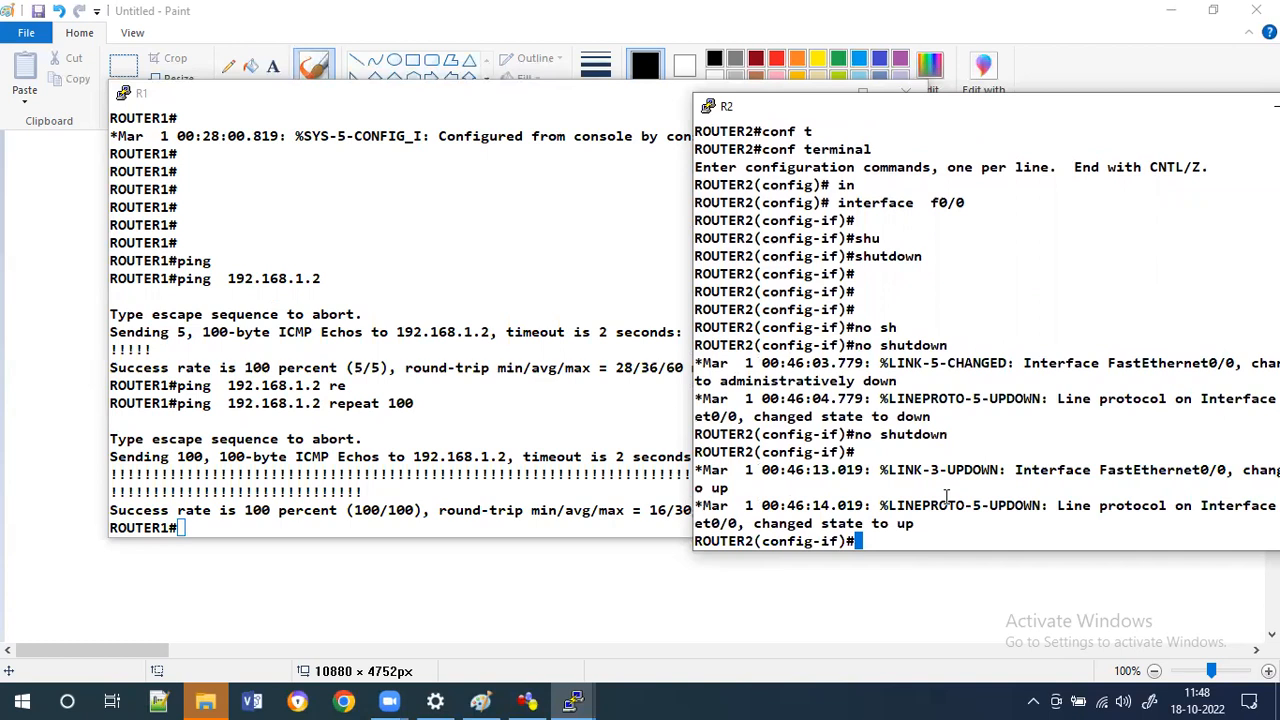
On R1, rerun the 100-count ping to 192.168.1.2.
{"action": "left_click", "coordinate": [463, 421]}
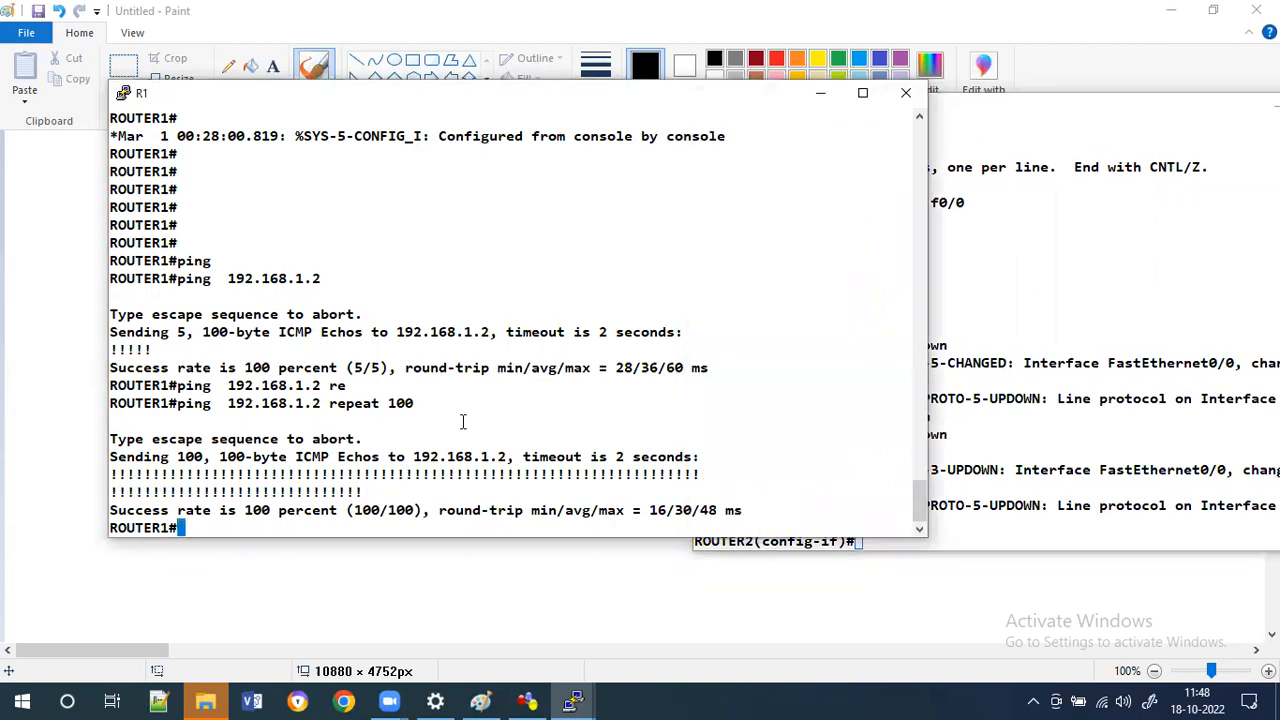
{"action": "key", "text": "Up"}
{"action": "key", "text": "Return"}
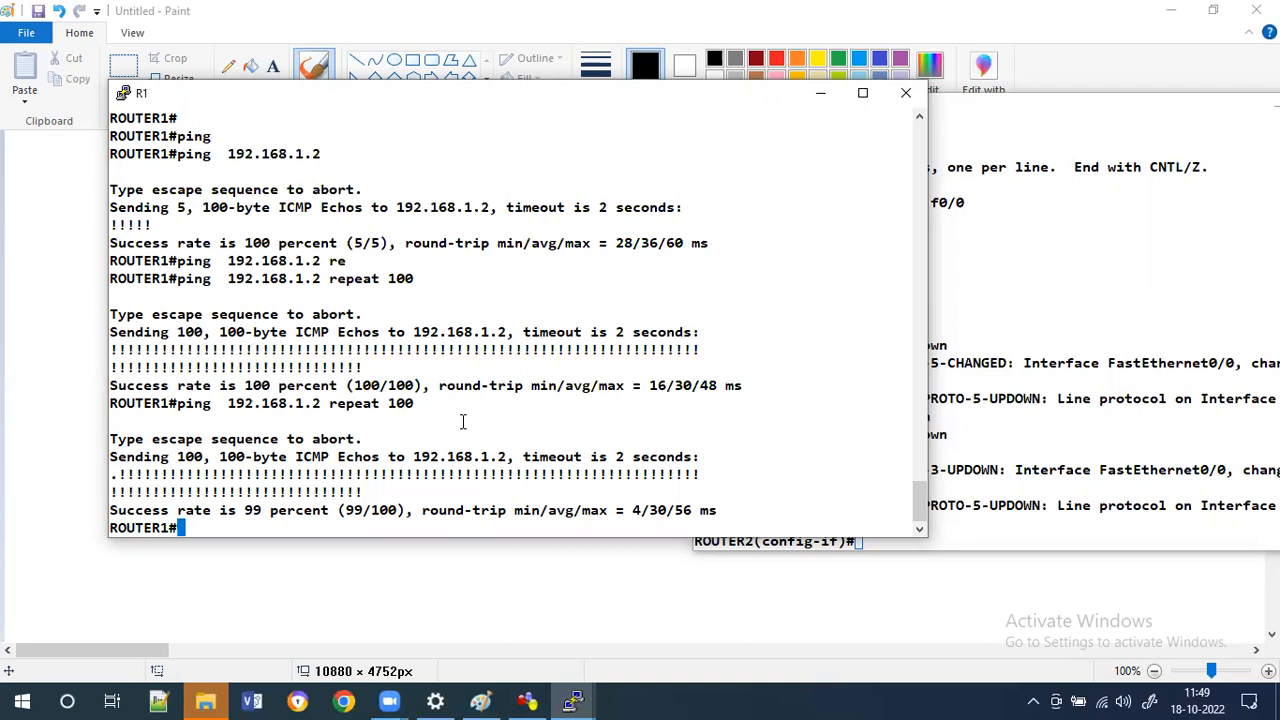
On R2's interface f0/0, list the available duplex options.
{"action": "left_click", "coordinate": [1046, 473]}
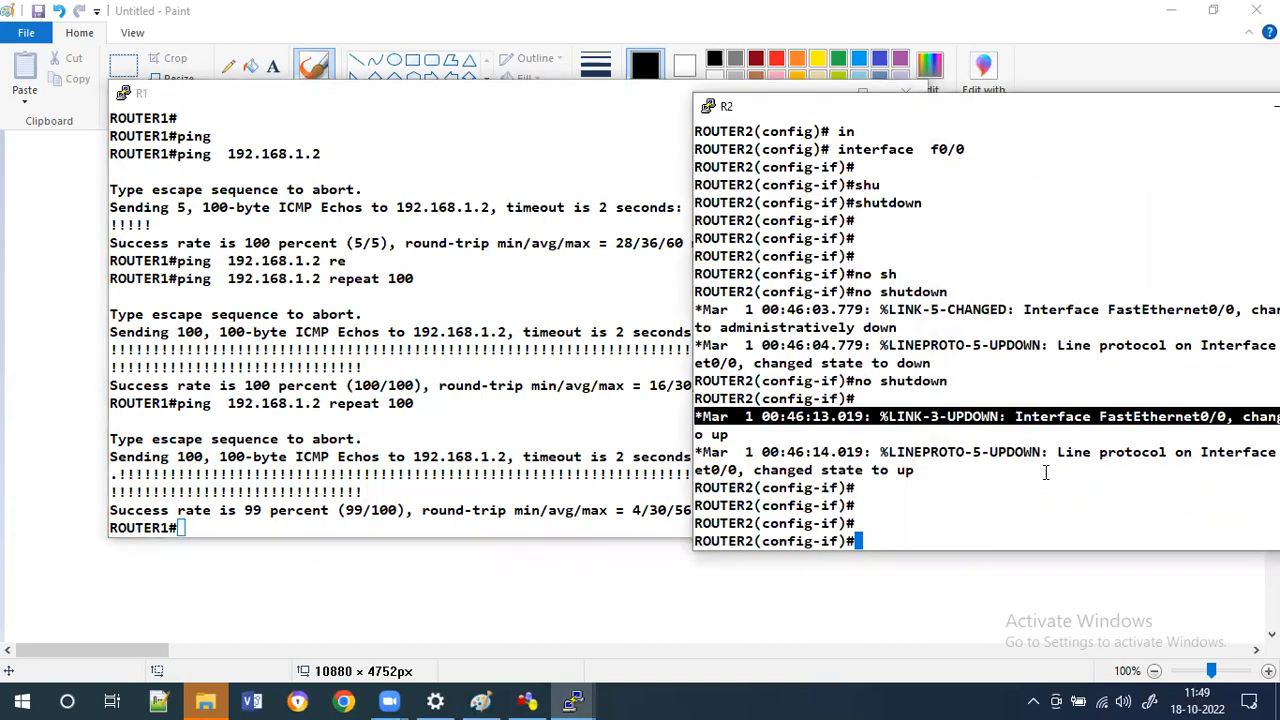
{"action": "type", "text": "sp"}
{"action": "key", "text": "Return"}
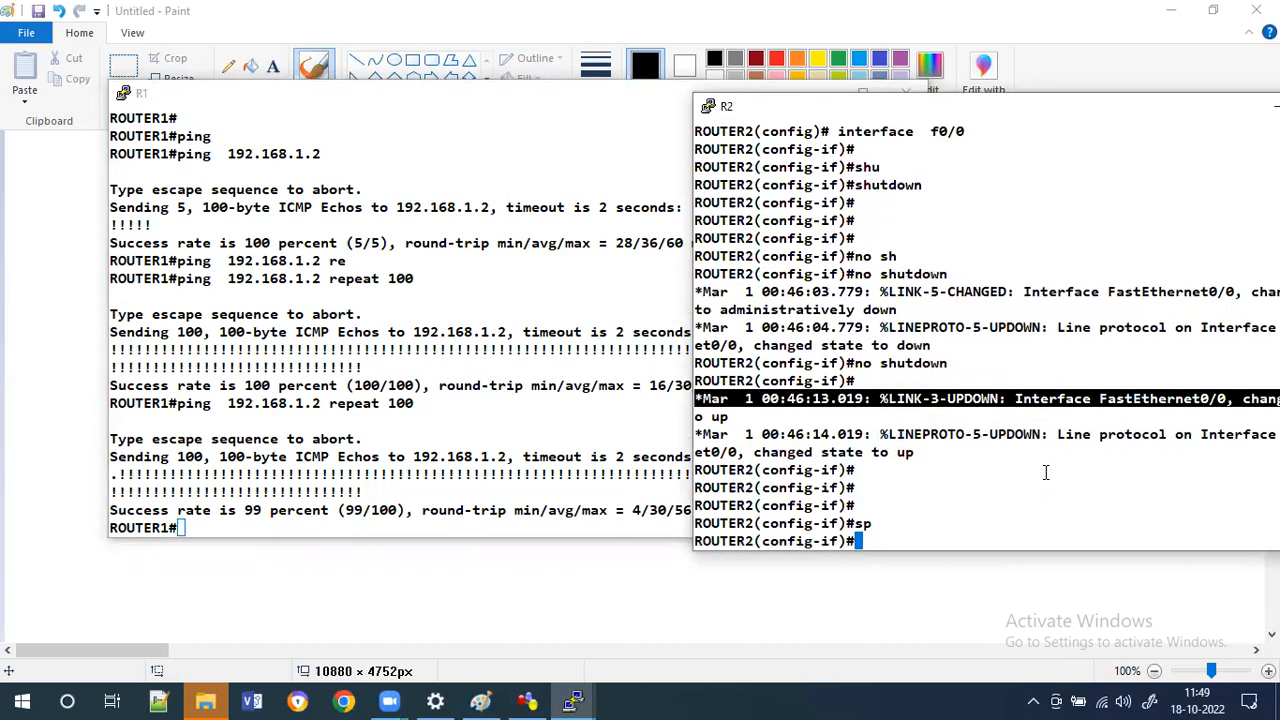
{"action": "type", "text": "du"}
{"action": "key", "text": "Tab"}
{"action": "type", "text": "?"}
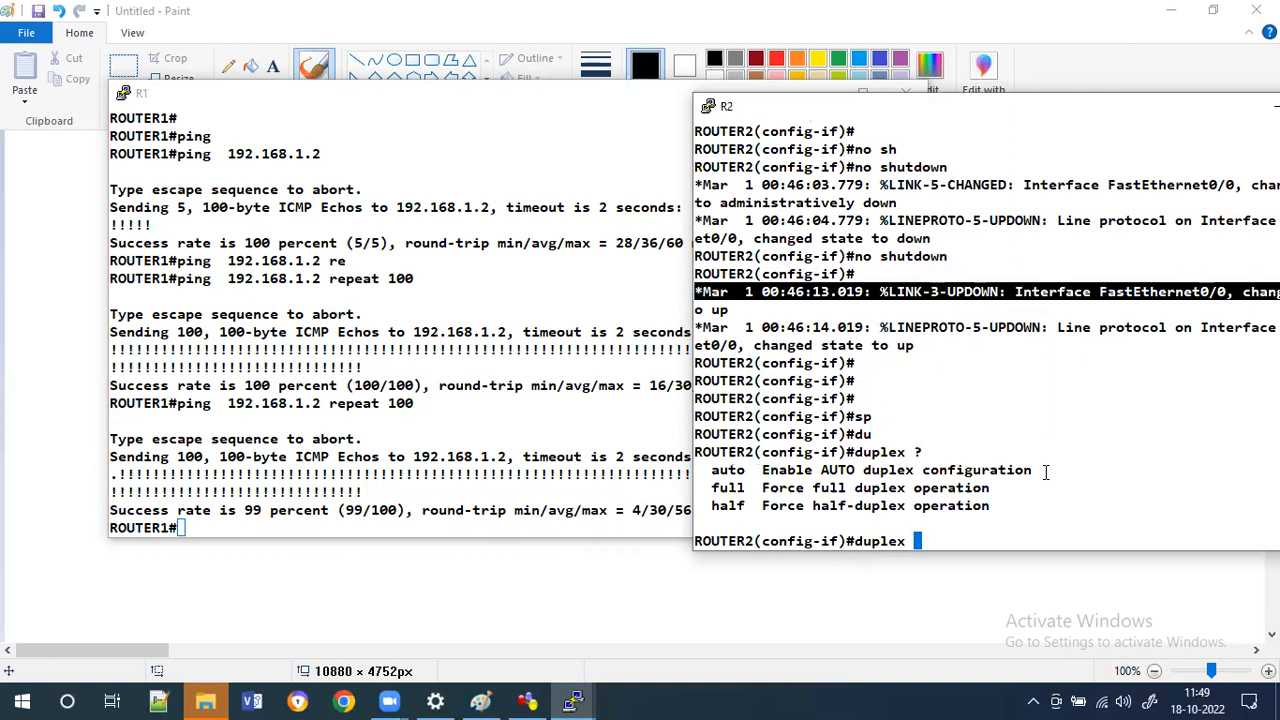
Exit R2 from interface and global configuration back to privileged mode.
{"action": "type", "text": "ex"}
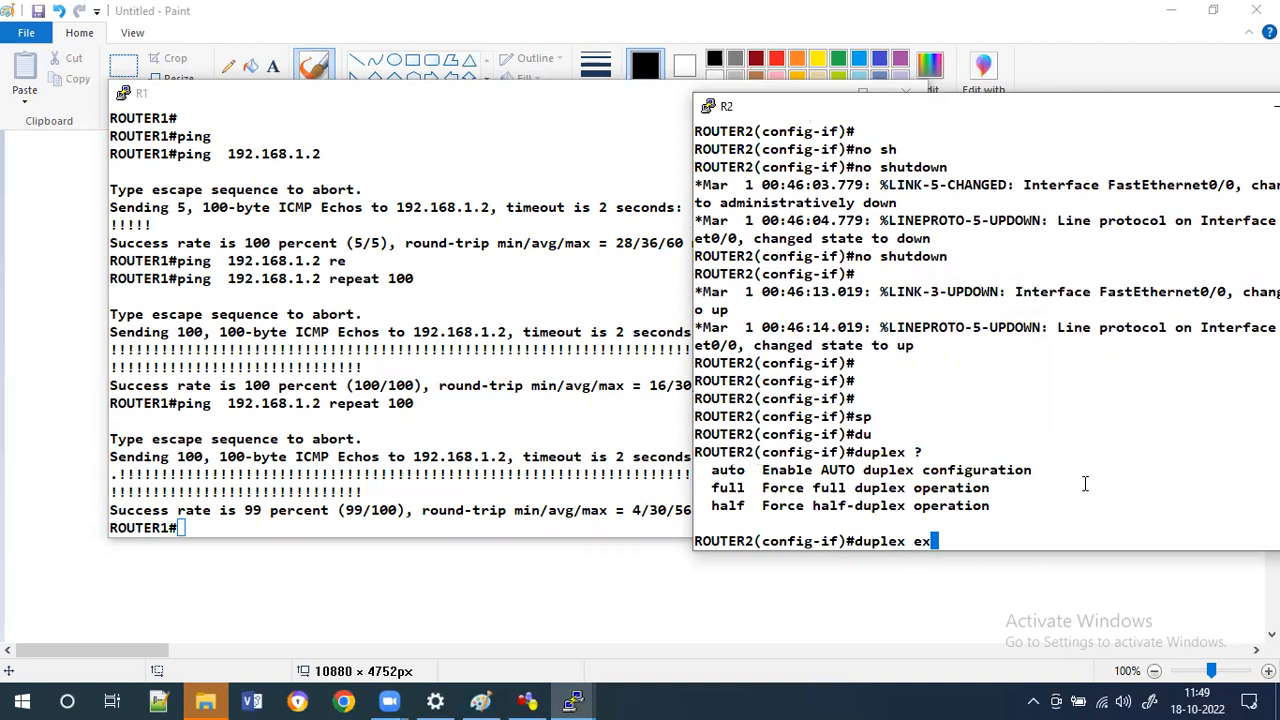
{"action": "type", "text": "i"}
{"action": "key", "text": "Return"}
{"action": "type", "text": "exi"}
{"action": "key", "text": "Tab"}
{"action": "key", "text": "Return"}
{"action": "type", "text": "exi"}
{"action": "key", "text": "Tab"}
{"action": "key", "text": "Return"}
{"action": "type", "text": "exi"}
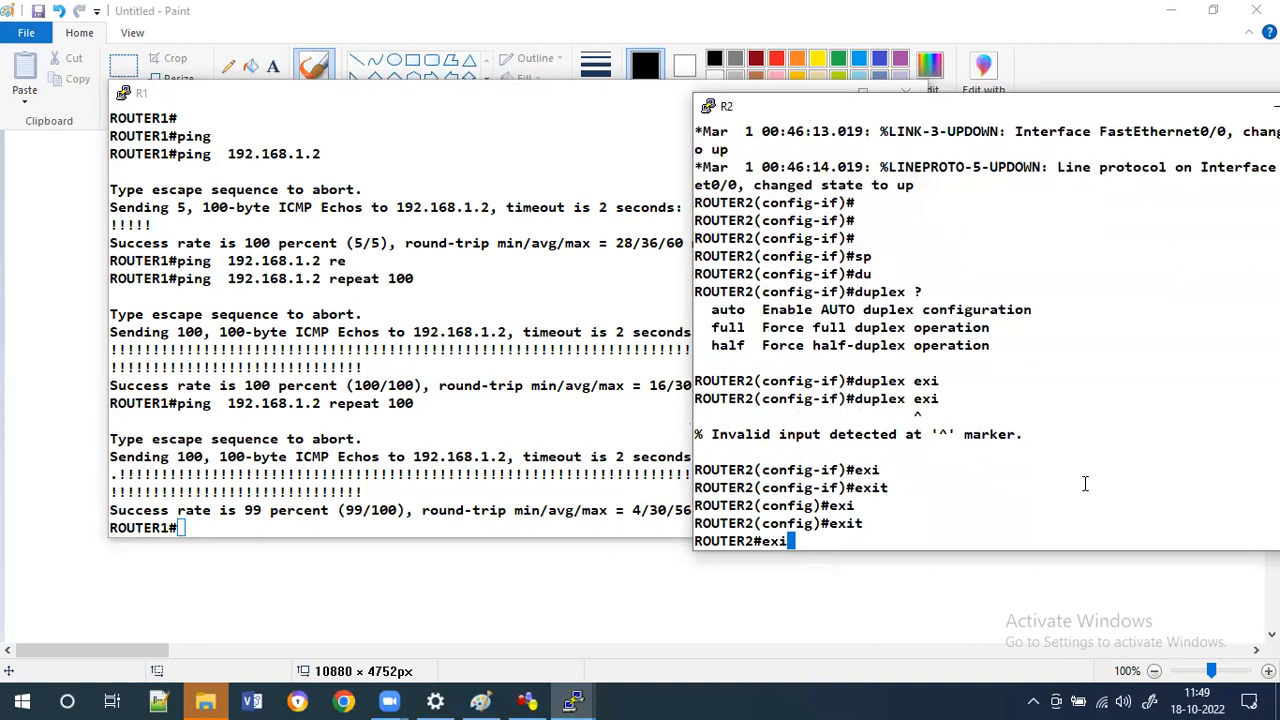
{"action": "key", "text": "BackSpace"}
{"action": "key", "text": "BackSpace"}
{"action": "key", "text": "BackSpace"}
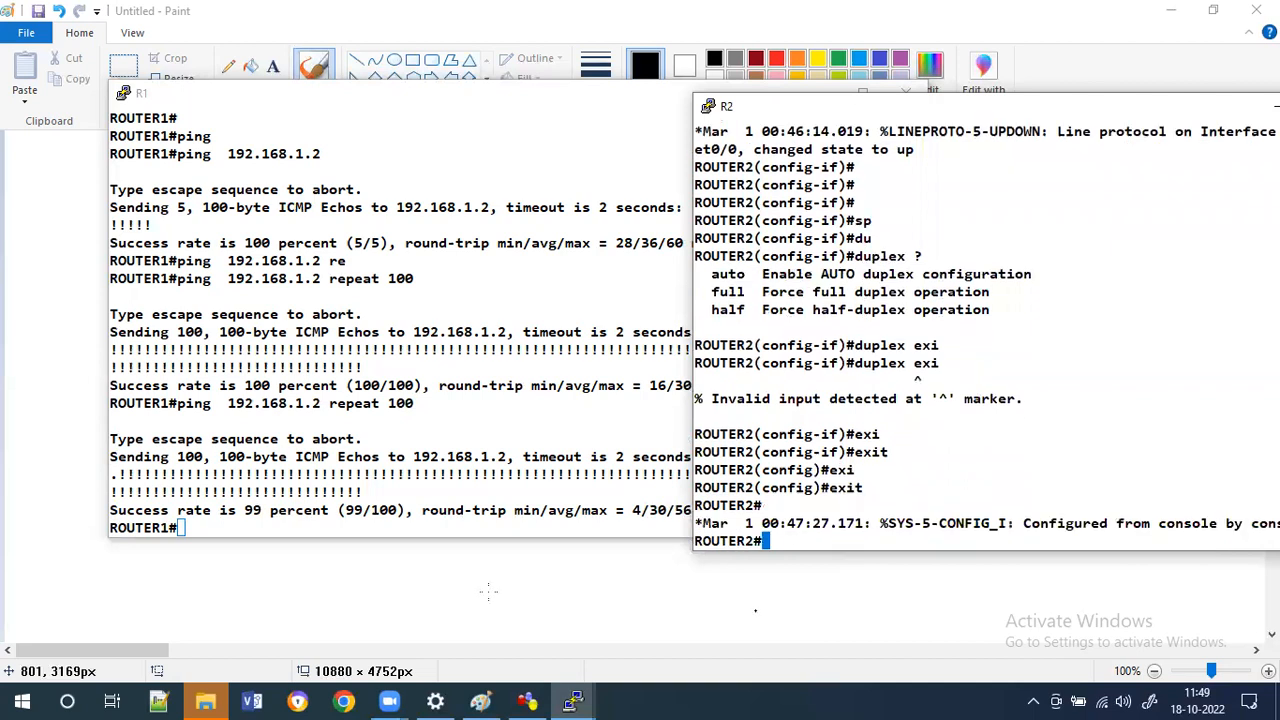
Bring R1's console in front of the GNS3 topology and move it beside the routers.
{"action": "left_click", "coordinate": [526, 700]}
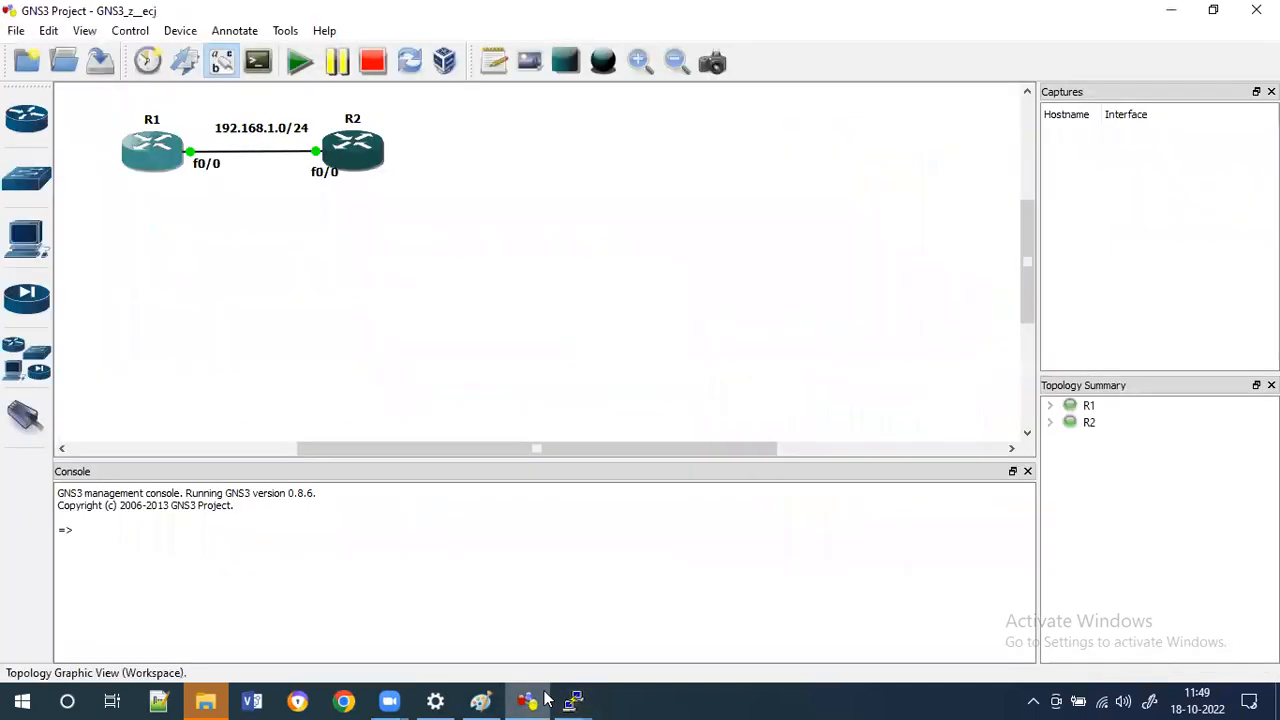
{"action": "left_click", "coordinate": [568, 700]}
{"action": "left_click", "coordinate": [431, 609]}
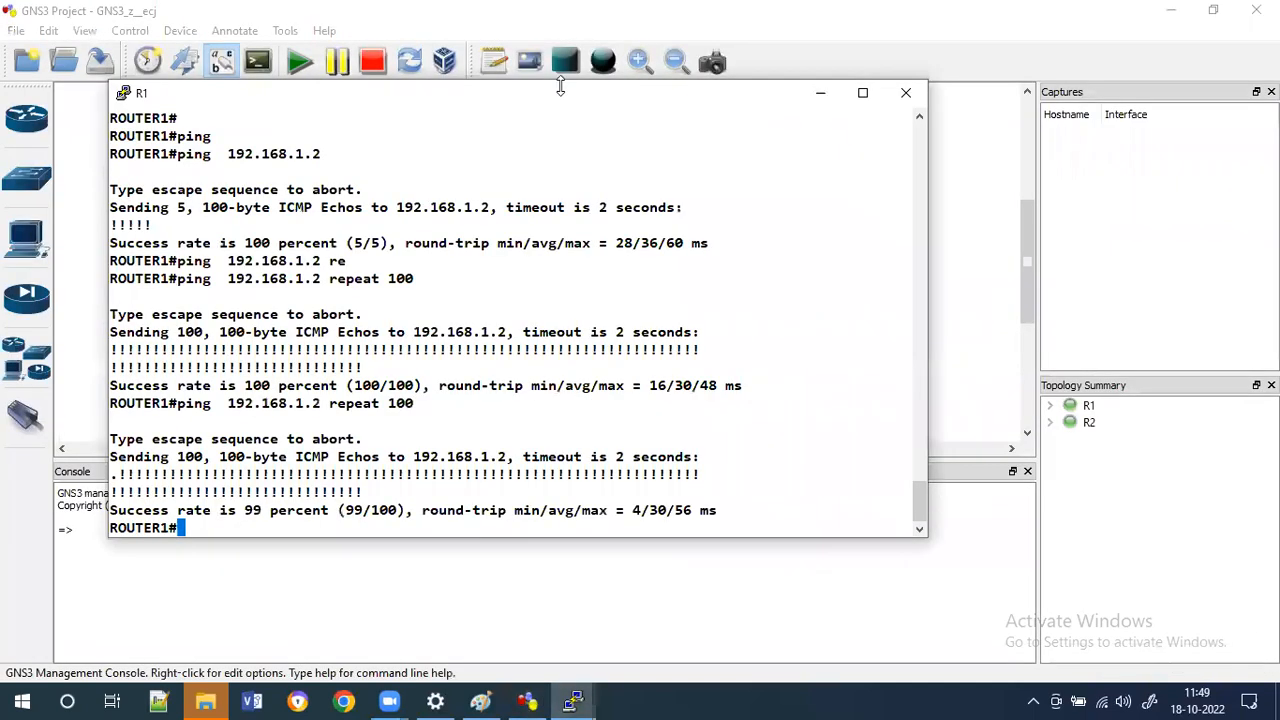
{"action": "left_click_drag", "start_coordinate": [536, 113], "coordinate": [889, 141]}
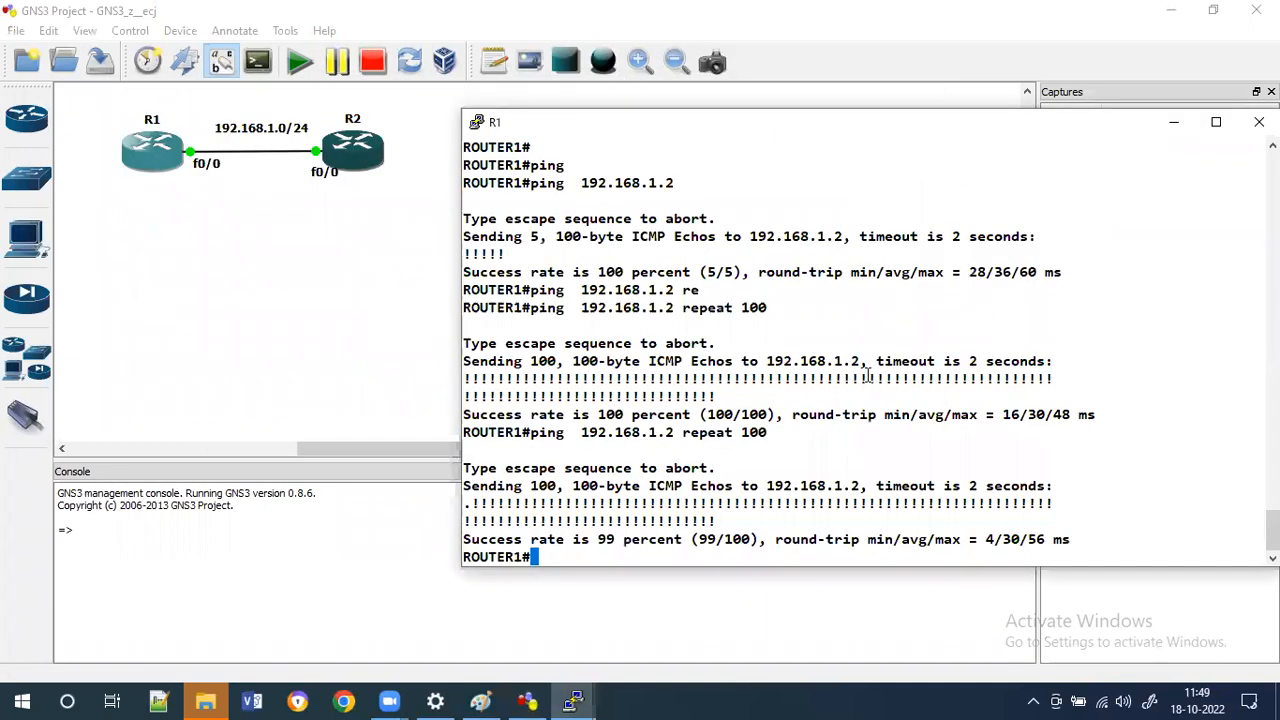
Display R1's running configuration and page through it before breaking out.
{"action": "key", "text": "Return"}
{"action": "key", "text": "Return"}
{"action": "key", "text": "Return"}
{"action": "key", "text": "Return"}
{"action": "key", "text": "Return"}
{"action": "key", "text": "Return"}
{"action": "key", "text": "Return"}
{"action": "key", "text": "Return"}
{"action": "key", "text": "Return"}
{"action": "key", "text": "Return"}
{"action": "key", "text": "Return"}
{"action": "key", "text": "Return"}
{"action": "key", "text": "Return"}
{"action": "key", "text": "Return"}
{"action": "key", "text": "Return"}
{"action": "key", "text": "Return"}
{"action": "key", "text": "Return"}
{"action": "key", "text": "Return"}
{"action": "key", "text": "Return"}
{"action": "key", "text": "Return"}
{"action": "key", "text": "Return"}
{"action": "key", "text": "Return"}
{"action": "key", "text": "Return"}
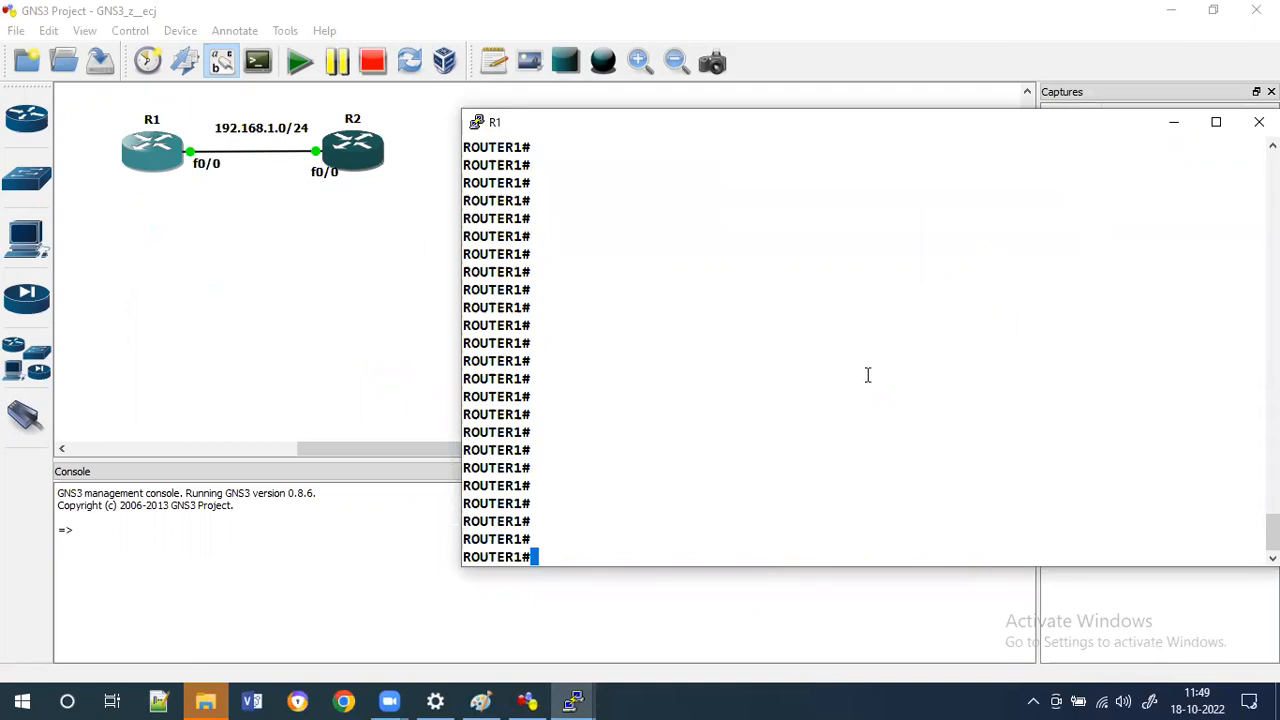
{"action": "type", "text": "sh run"}
{"action": "key", "text": "Tab"}
{"action": "key", "text": "Return"}
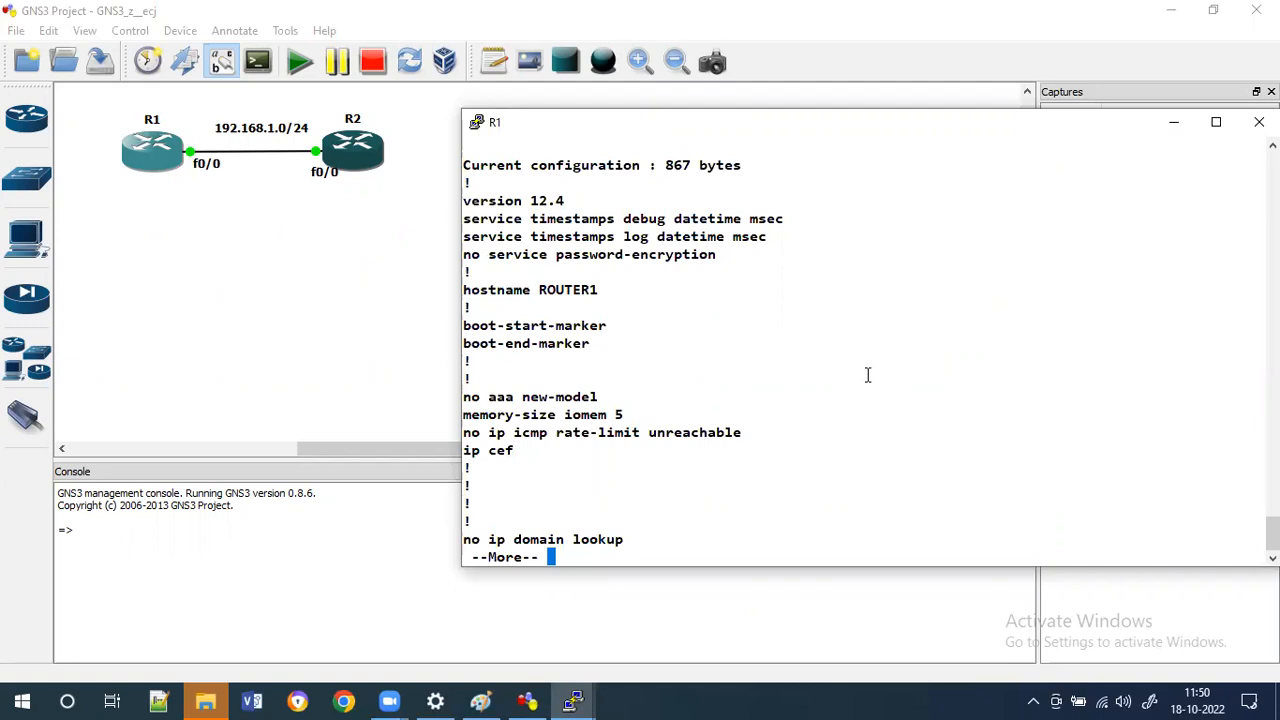
{"action": "key", "text": "Return"}
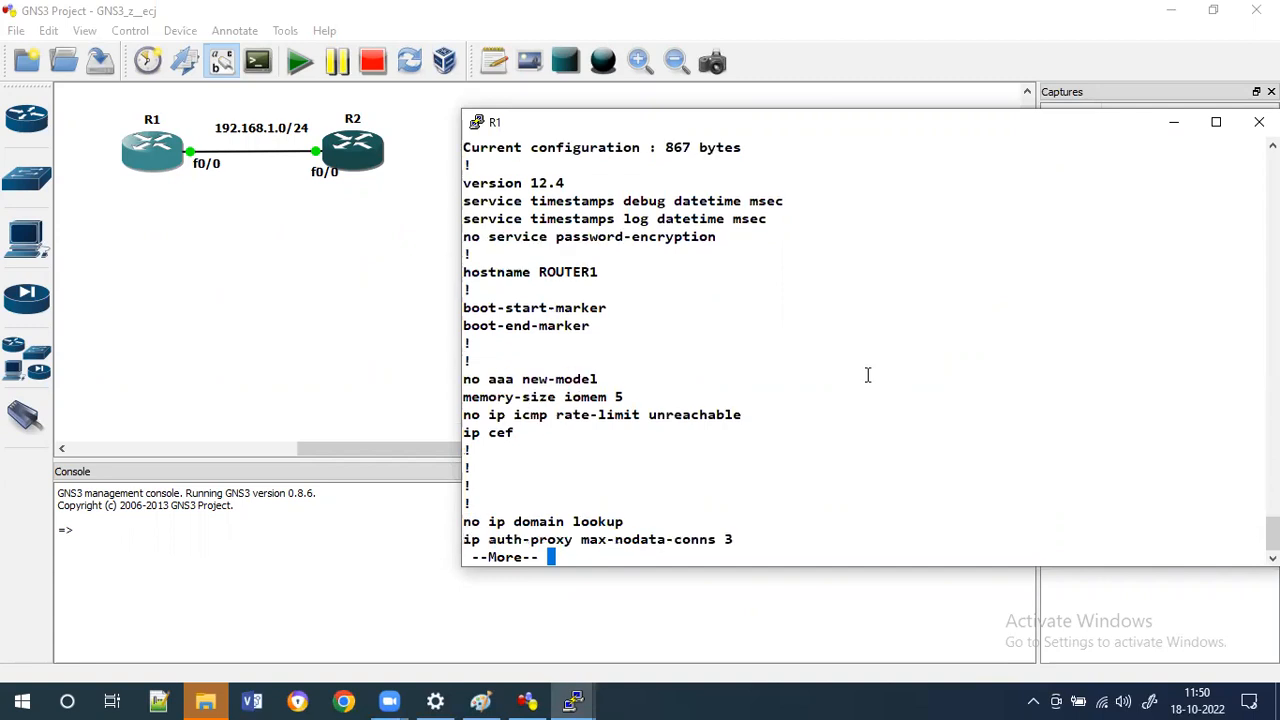
{"action": "key", "text": "Return"}
{"action": "key", "text": "Return"}
{"action": "key", "text": "Return"}
{"action": "key", "text": "Return"}
{"action": "key", "text": "Return"}
{"action": "key", "text": "Return"}
{"action": "key", "text": "Return"}
{"action": "key", "text": "Return"}
{"action": "key", "text": "Return"}
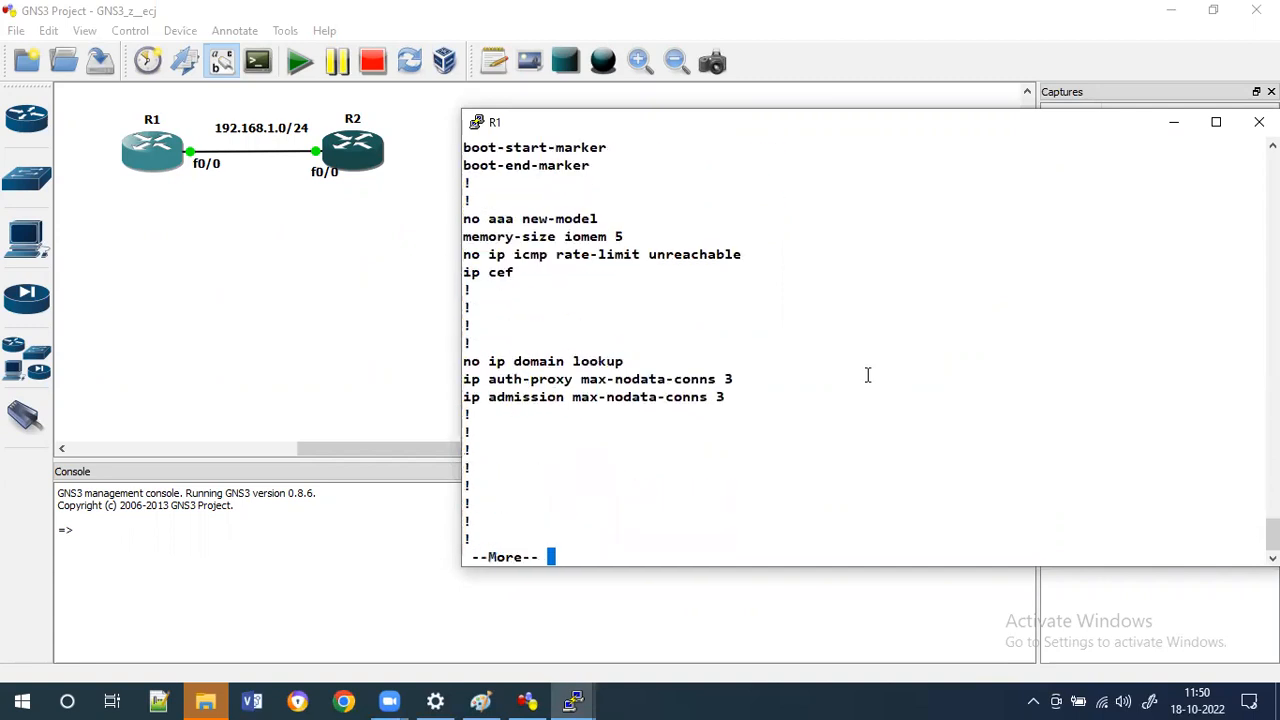
{"action": "key", "text": "Return"}
{"action": "key", "text": "Return"}
{"action": "key", "text": "Return"}
{"action": "key", "text": "Return"}
{"action": "key", "text": "Return"}
{"action": "key", "text": "Return"}
{"action": "key", "text": "Return"}
{"action": "key", "text": "Return"}
{"action": "key", "text": "Return"}
{"action": "key", "text": "Return"}
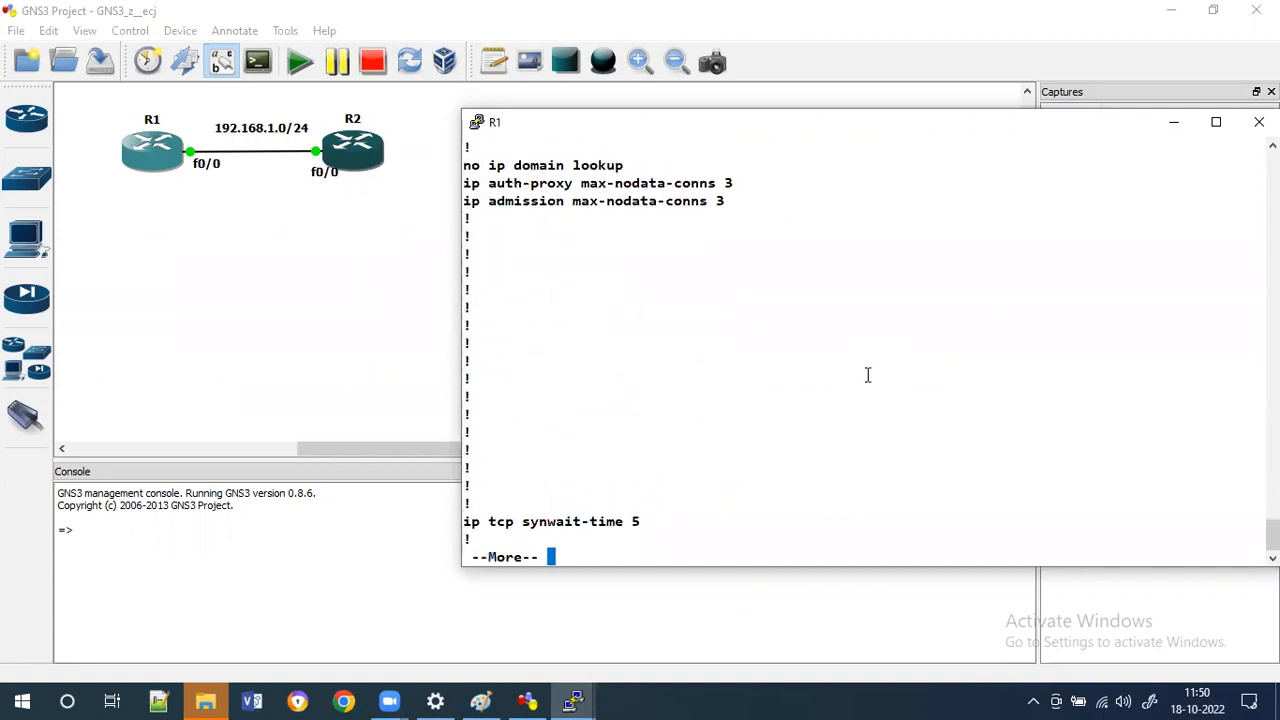
{"action": "key", "text": "ctrl+c"}
{"action": "key", "text": "ctrl+c"}
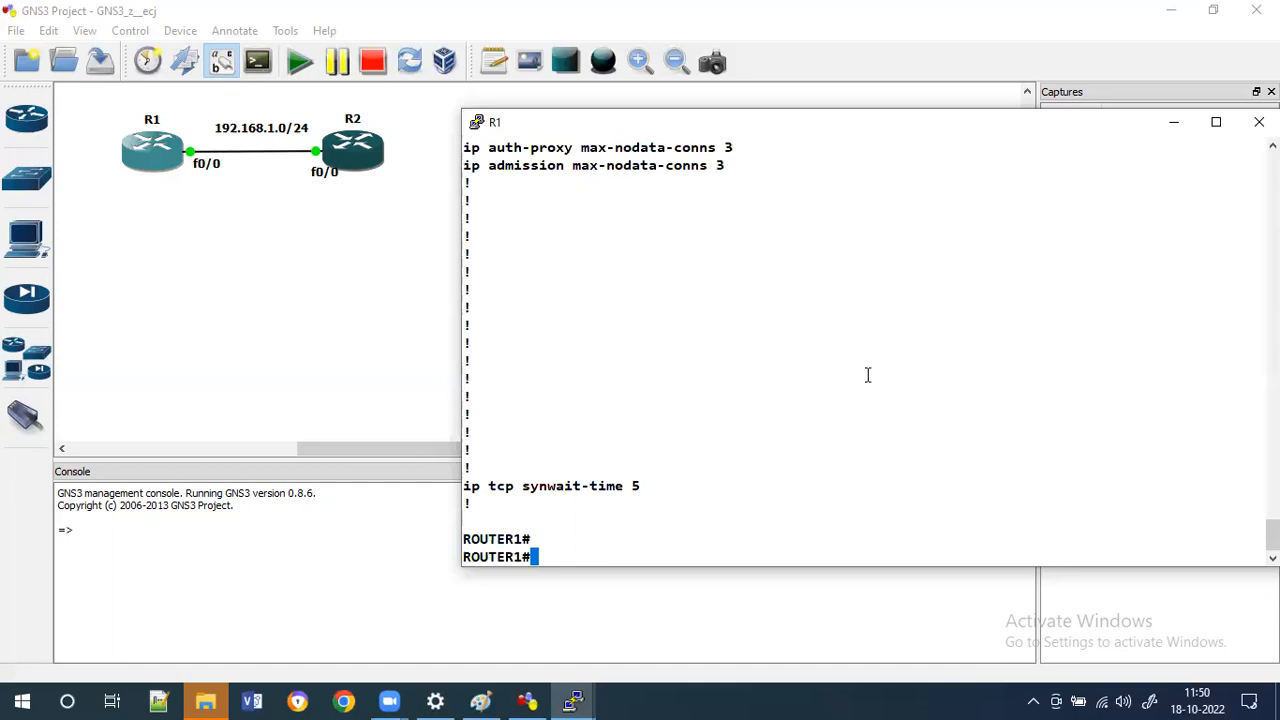
Try to set R1's terminal length.
{"action": "type", "text": "ter"}
{"action": "key", "text": "Tab"}
{"action": "type", "text": "le"}
{"action": "key", "text": "Tab"}
{"action": "key", "text": "Return"}
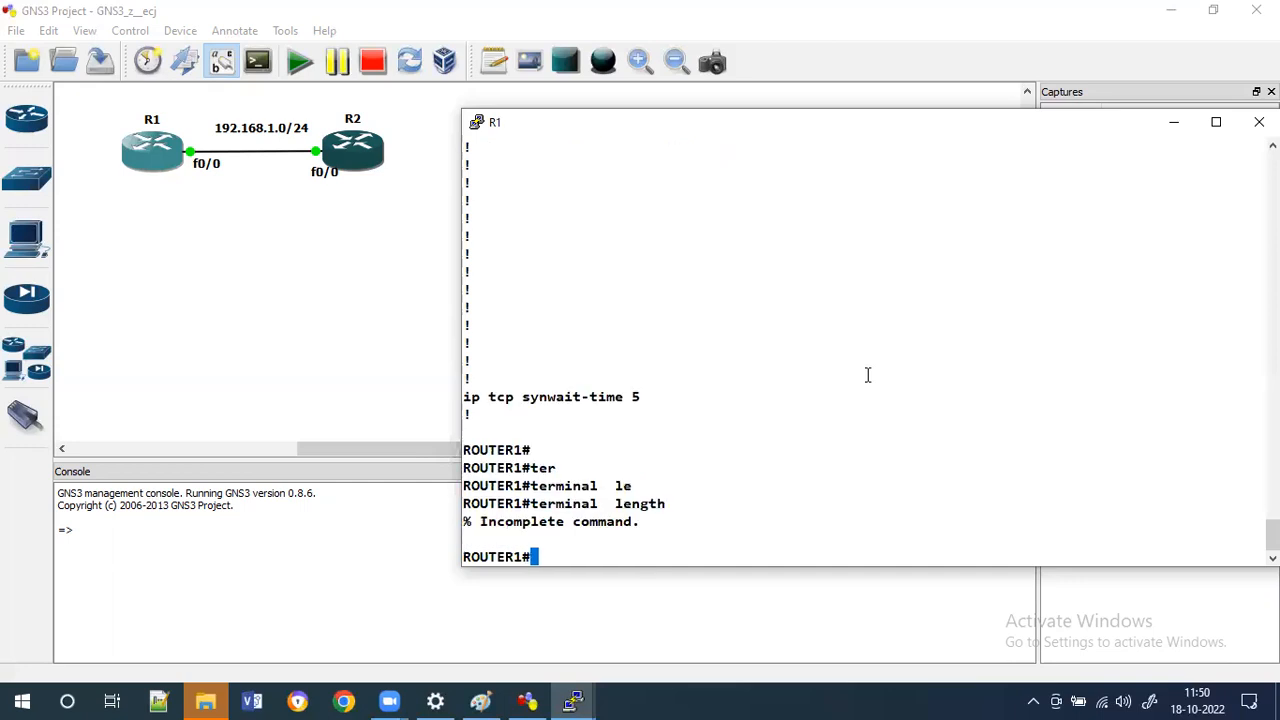
Set R1's terminal length to 0.
{"action": "key", "text": "Up"}
{"action": "type", "text": "0"}
{"action": "key", "text": "Return"}
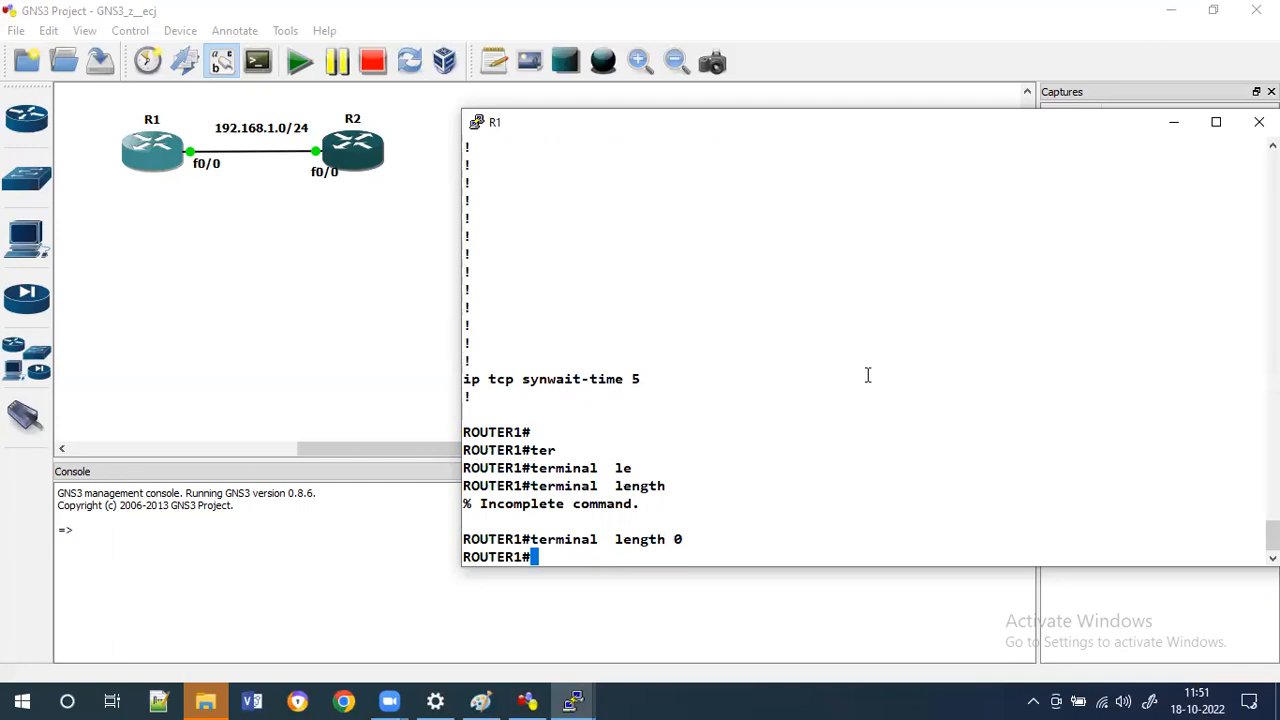
Display R1's running configuration and highlight its console, aux and vty line sections.
{"action": "type", "text": "sh run"}
{"action": "key", "text": "Return"}
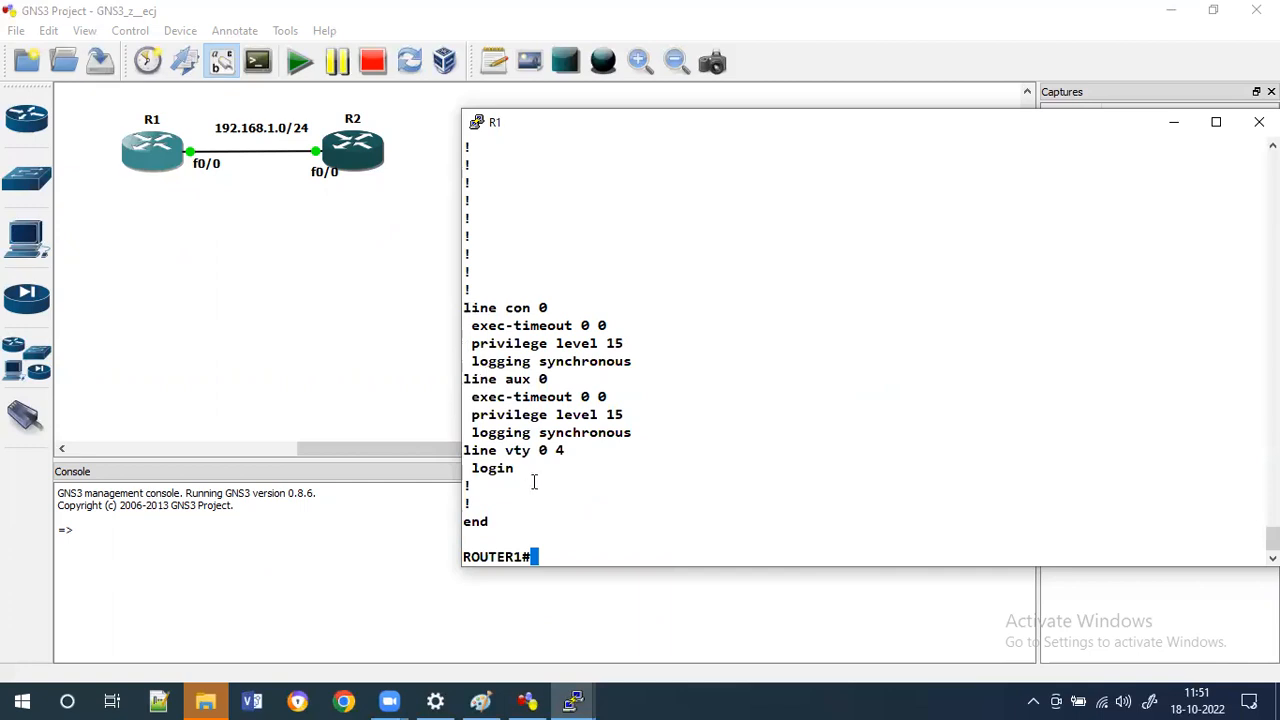
{"action": "left_click_drag", "start_coordinate": [464, 307], "coordinate": [534, 482]}
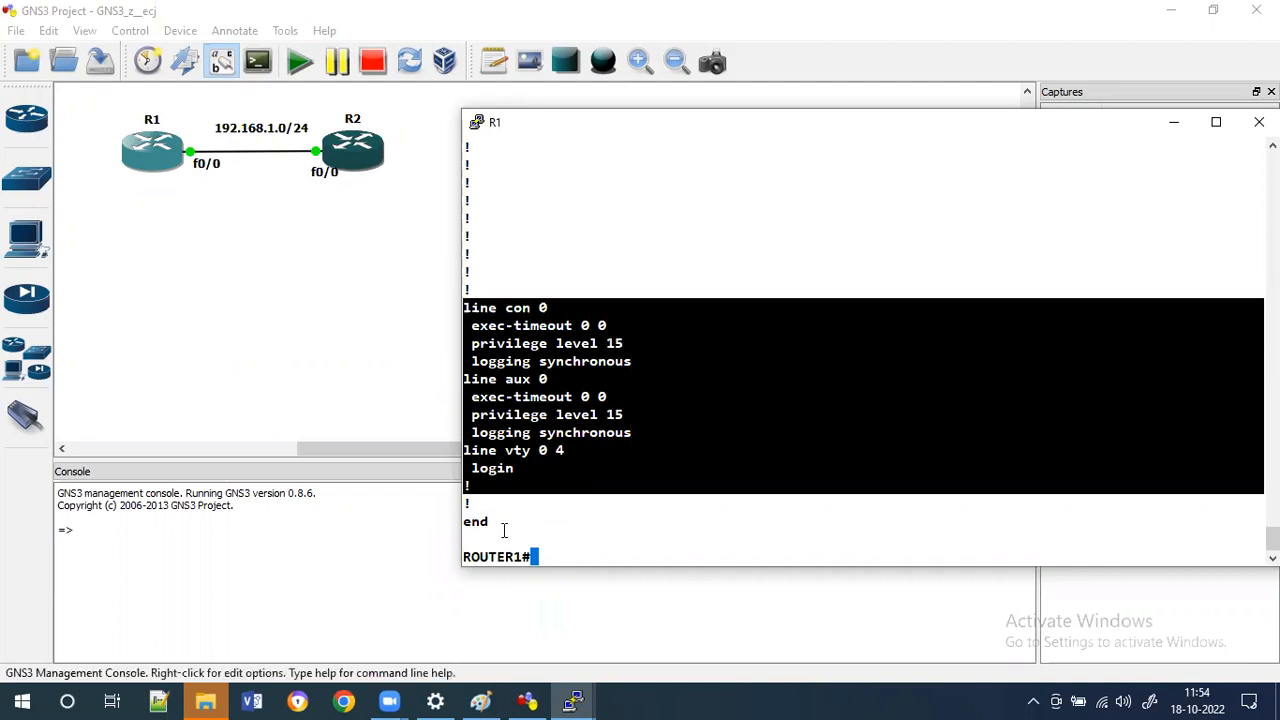
{"action": "left_click", "coordinate": [563, 443]}
{"action": "left_click", "coordinate": [568, 700]}
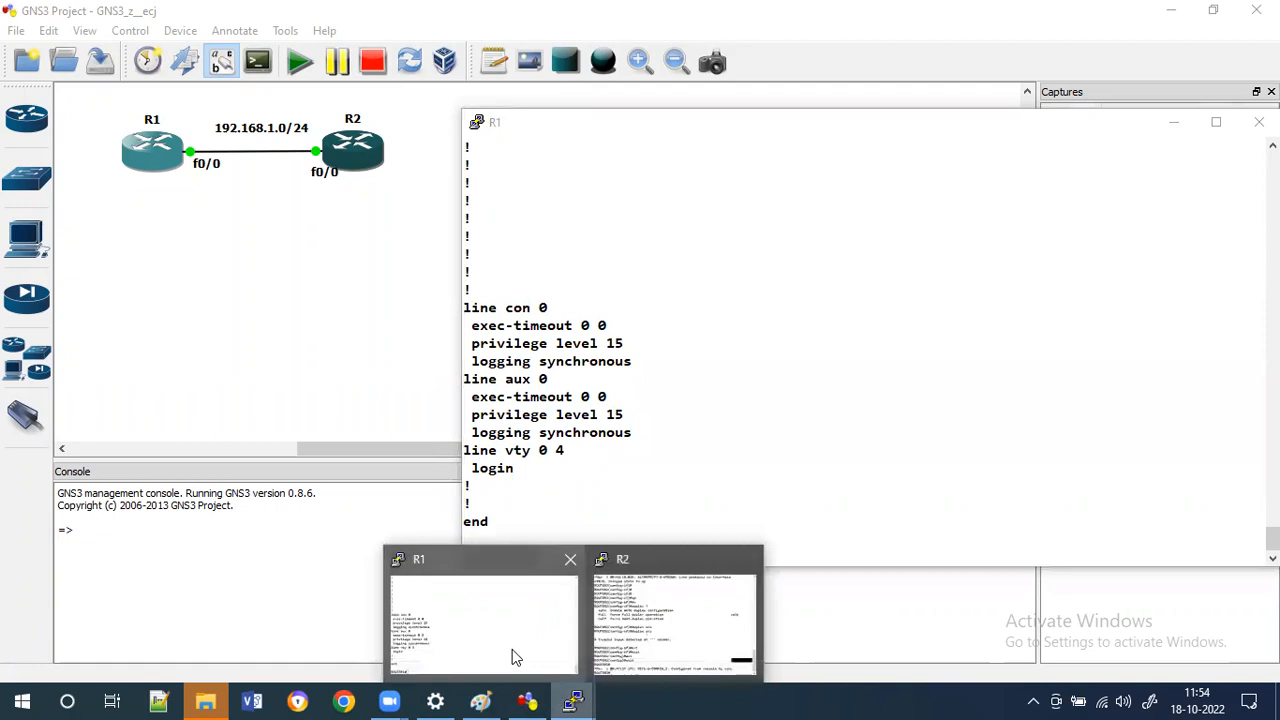
{"action": "left_click", "coordinate": [514, 657]}
{"action": "mouse_move", "coordinate": [578, 700]}
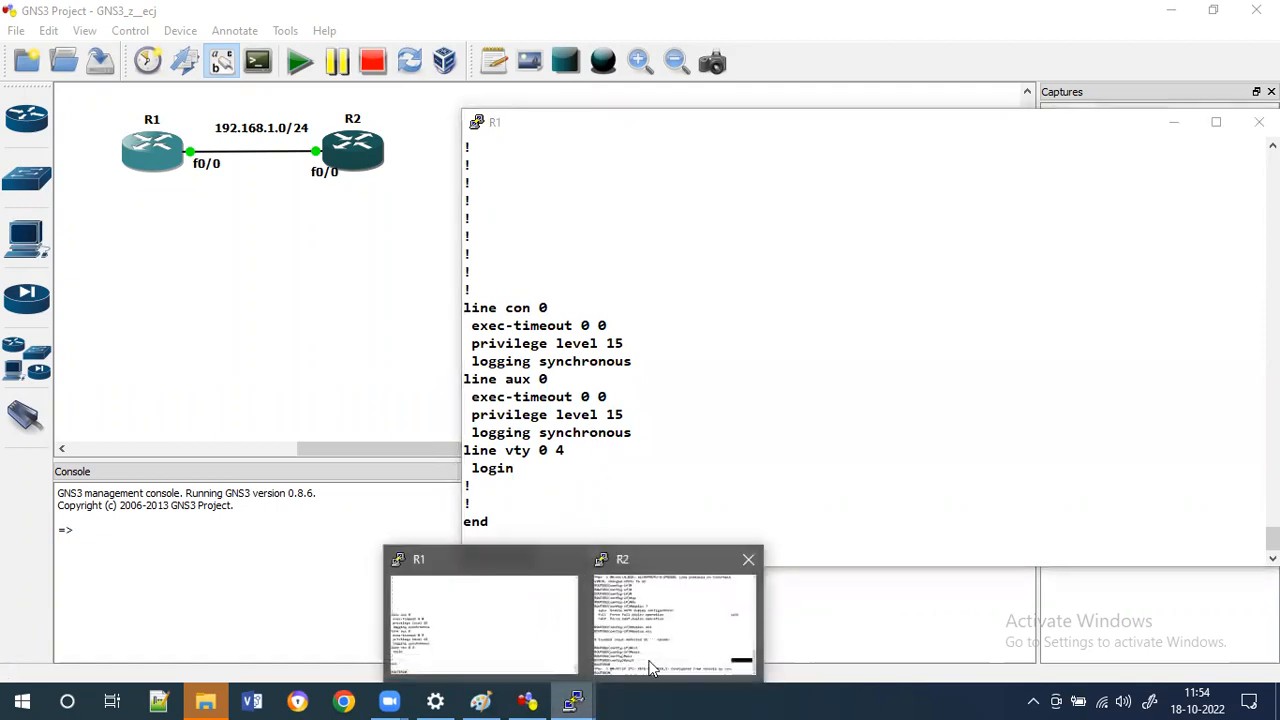
{"action": "left_click", "coordinate": [655, 650]}
{"action": "left_click_drag", "start_coordinate": [539, 361], "coordinate": [557, 372]}
{"action": "key", "text": "Return"}
{"action": "key", "text": "Return"}
{"action": "key", "text": "Return"}
{"action": "key", "text": "Return"}
{"action": "key", "text": "Return"}
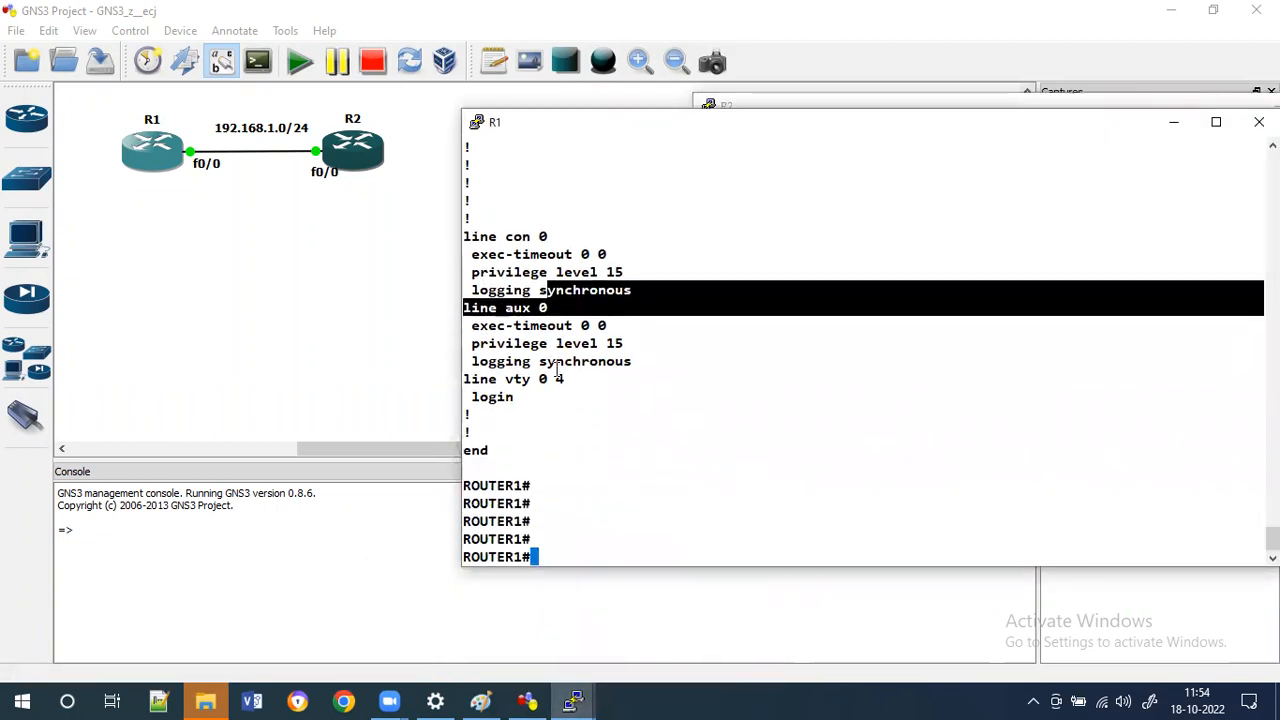
Try to telnet from R1 to R2 at 192.168.1.2.
{"action": "type", "text": "tel"}
{"action": "key", "text": "Tab"}
{"action": "type", "text": "1"}
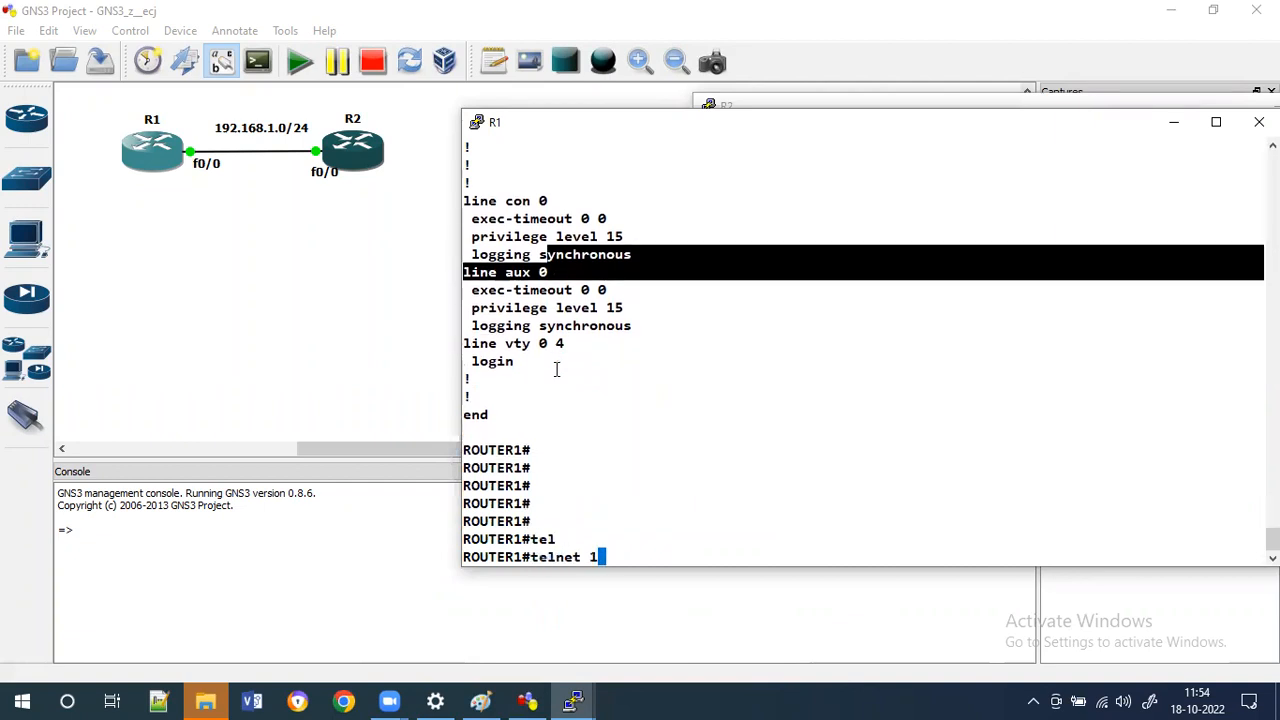
{"action": "type", "text": "92.168.1.2"}
{"action": "key", "text": "Return"}
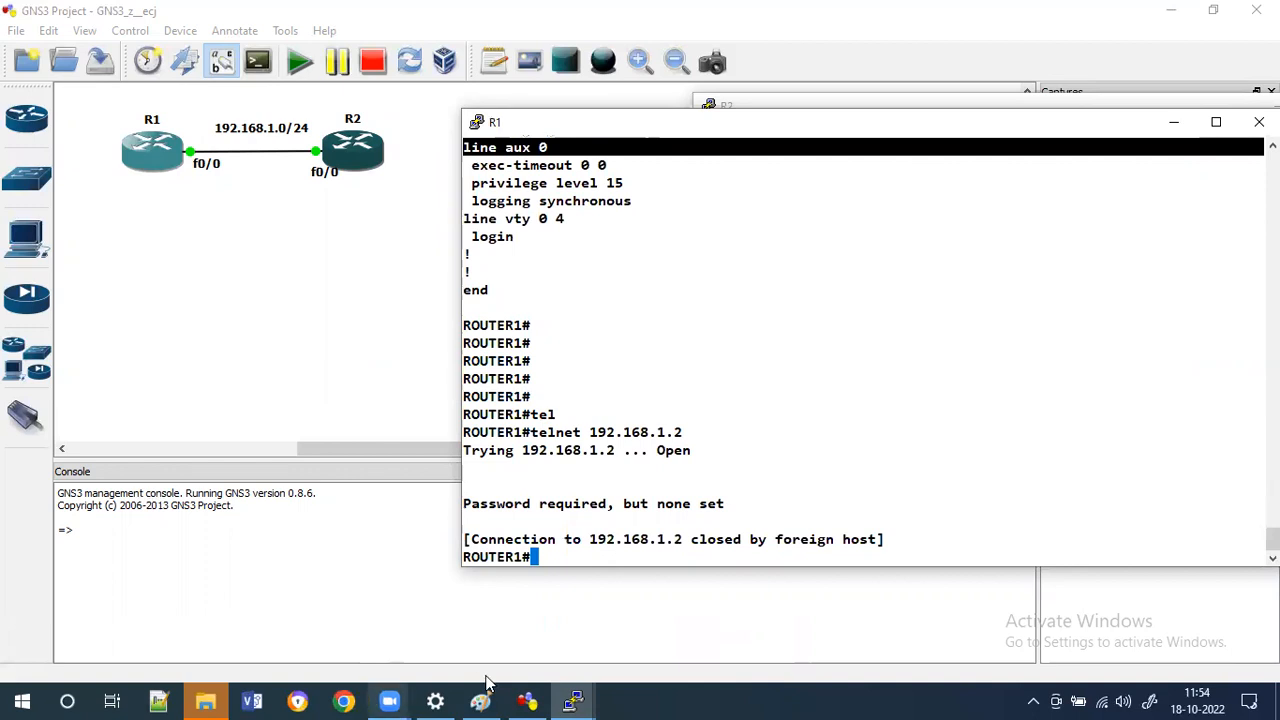
On R2, enter global configuration, open vty lines 0 4 and set the vty line password.
{"action": "mouse_move", "coordinate": [571, 692]}
{"action": "left_click", "coordinate": [643, 609]}
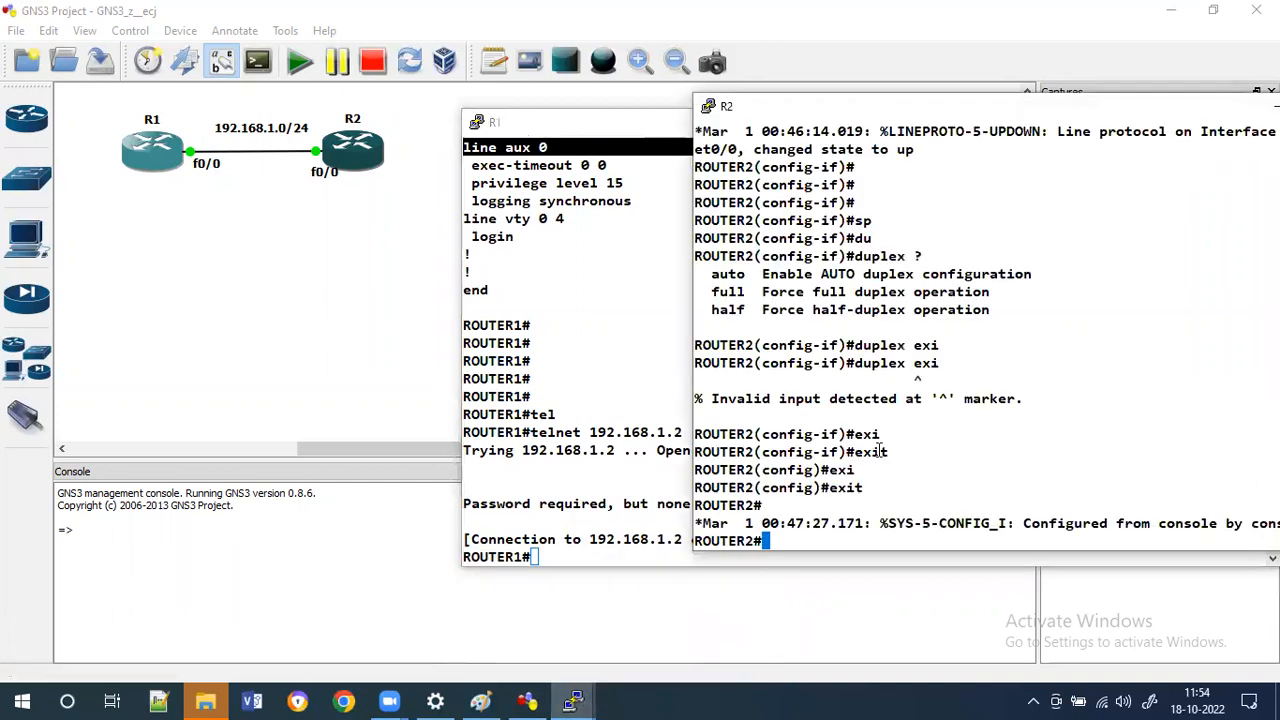
{"action": "key", "text": "Return"}
{"action": "key", "text": "Return"}
{"action": "key", "text": "Return"}
{"action": "key", "text": "Return"}
{"action": "key", "text": "Return"}
{"action": "key", "text": "Return"}
{"action": "key", "text": "Return"}
{"action": "key", "text": "Return"}
{"action": "key", "text": "Return"}
{"action": "key", "text": "Return"}
{"action": "key", "text": "Return"}
{"action": "key", "text": "Return"}
{"action": "key", "text": "Return"}
{"action": "key", "text": "Return"}
{"action": "key", "text": "Return"}
{"action": "key", "text": "Return"}
{"action": "key", "text": "Return"}
{"action": "key", "text": "Return"}
{"action": "key", "text": "Return"}
{"action": "key", "text": "Return"}
{"action": "type", "text": "conf t"}
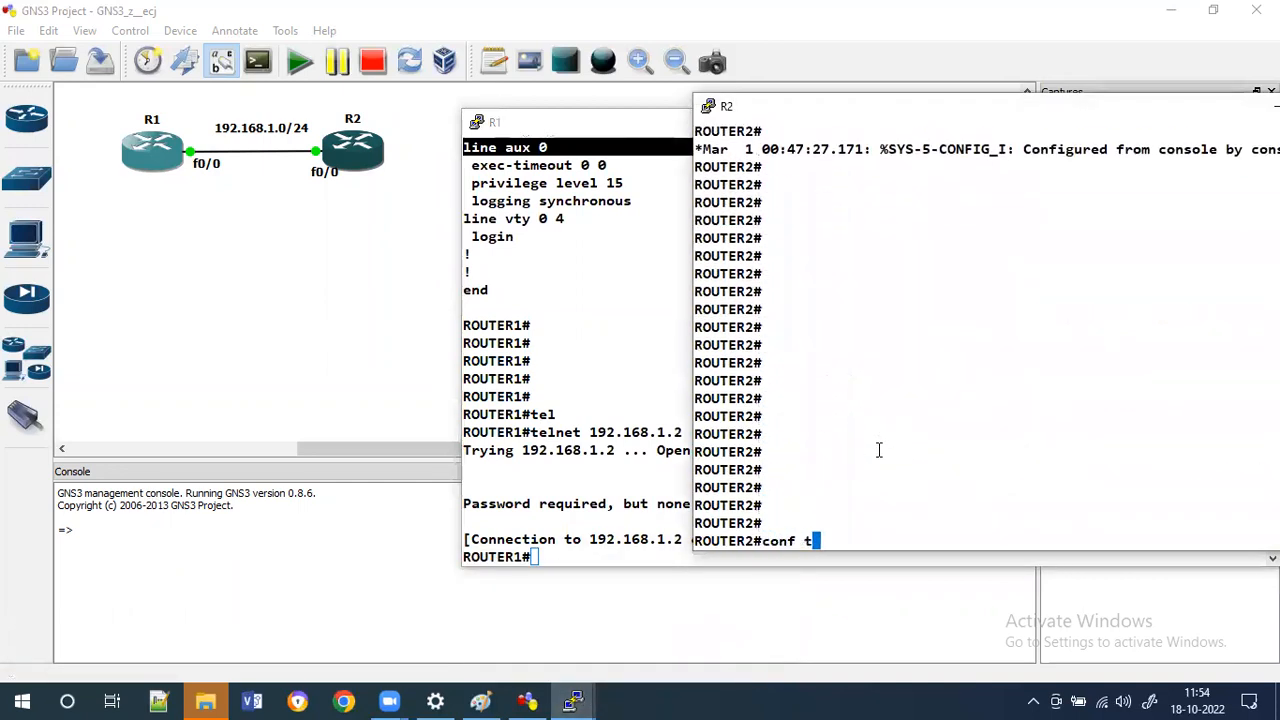
{"action": "key", "text": "Return"}
{"action": "key", "text": "Return"}
{"action": "type", "text": "int "}
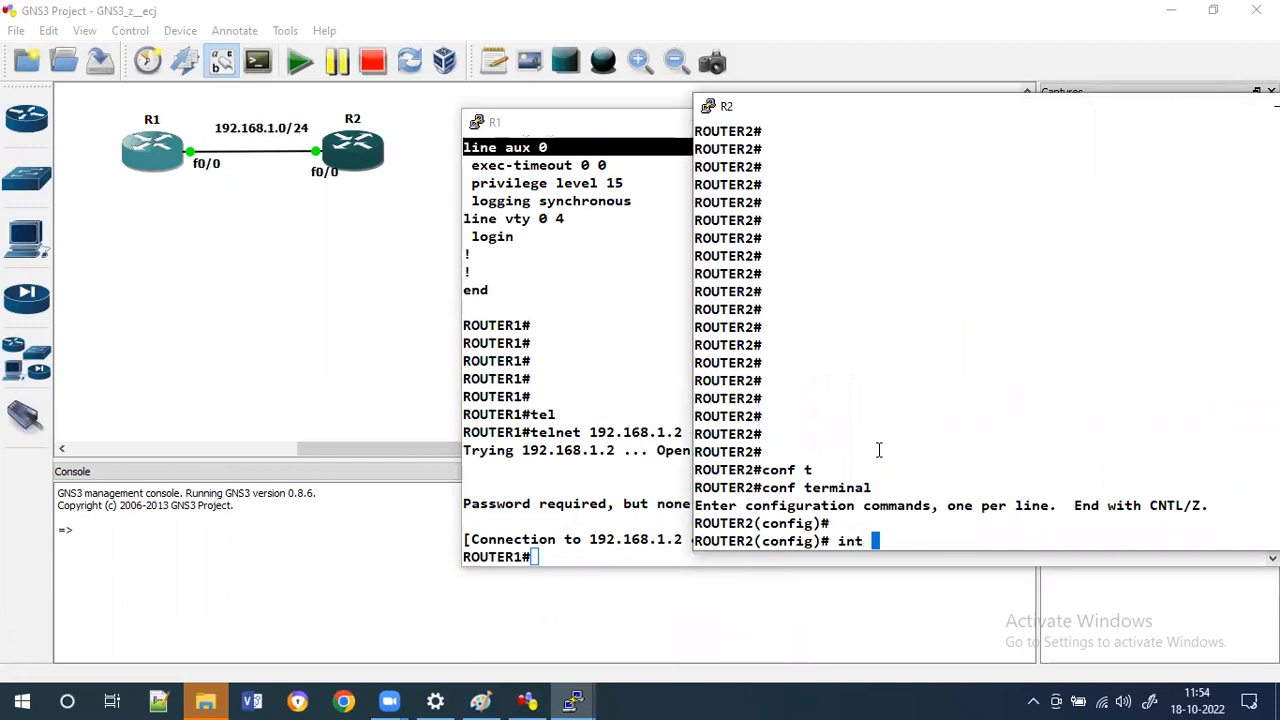
{"action": "type", "text": "li"}
{"action": "key", "text": "BackSpace"}
{"action": "key", "text": "BackSpace"}
{"action": "key", "text": "BackSpace"}
{"action": "key", "text": "BackSpace"}
{"action": "key", "text": "BackSpace"}
{"action": "key", "text": "BackSpace"}
{"action": "key", "text": "BackSpace"}
{"action": "type", "text": "line"}
{"action": "type", "text": "vty 0"}
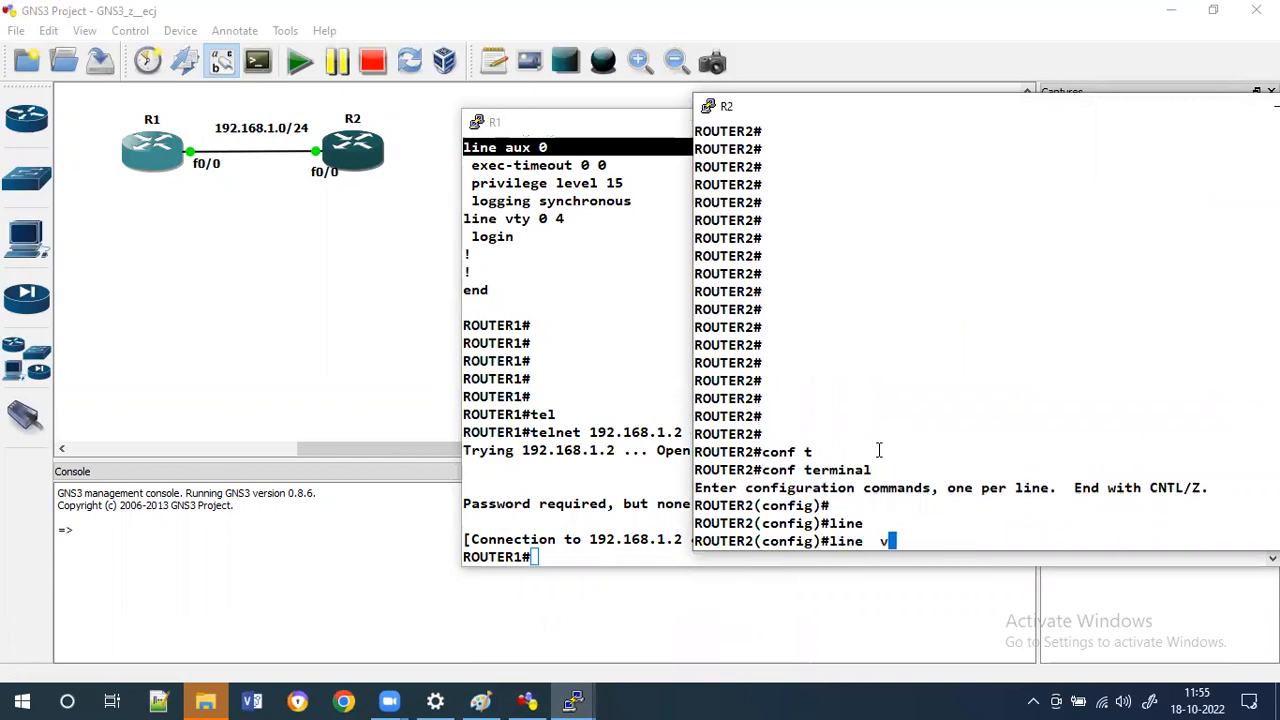
{"action": "key", "text": "Tab"}
{"action": "type", "text": "0 4"}
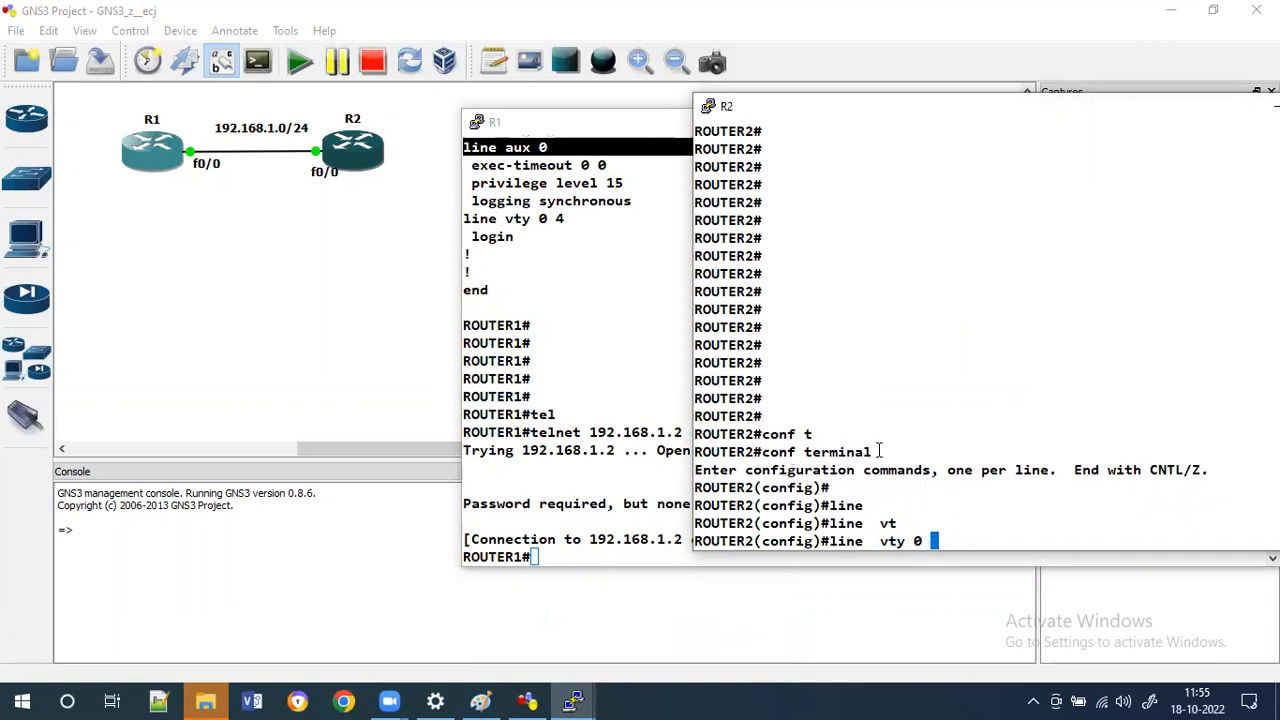
{"action": "key", "text": "Return"}
{"action": "type", "text": "ps"}
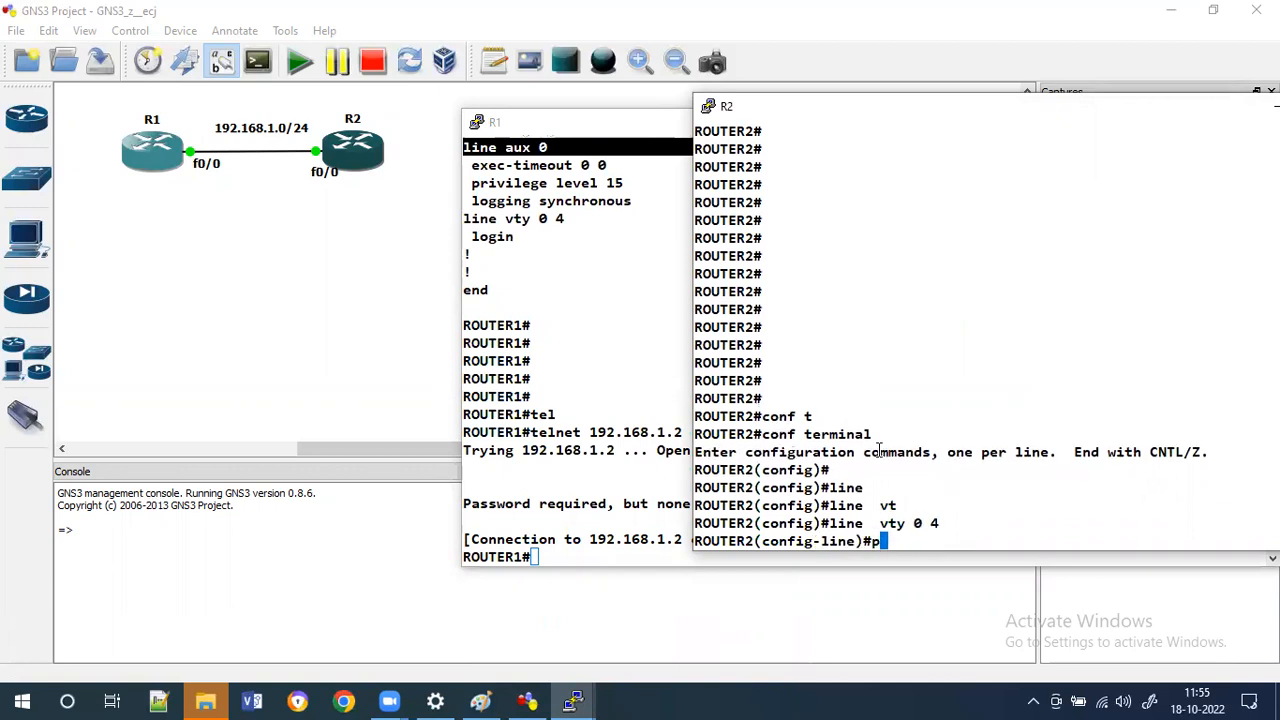
{"action": "key", "text": "Tab"}
{"action": "key", "text": "BackSpace"}
{"action": "type", "text": "as"}
{"action": "key", "text": "Tab"}
{"action": "type", "text": "cisco"}
{"action": "key", "text": "Return"}
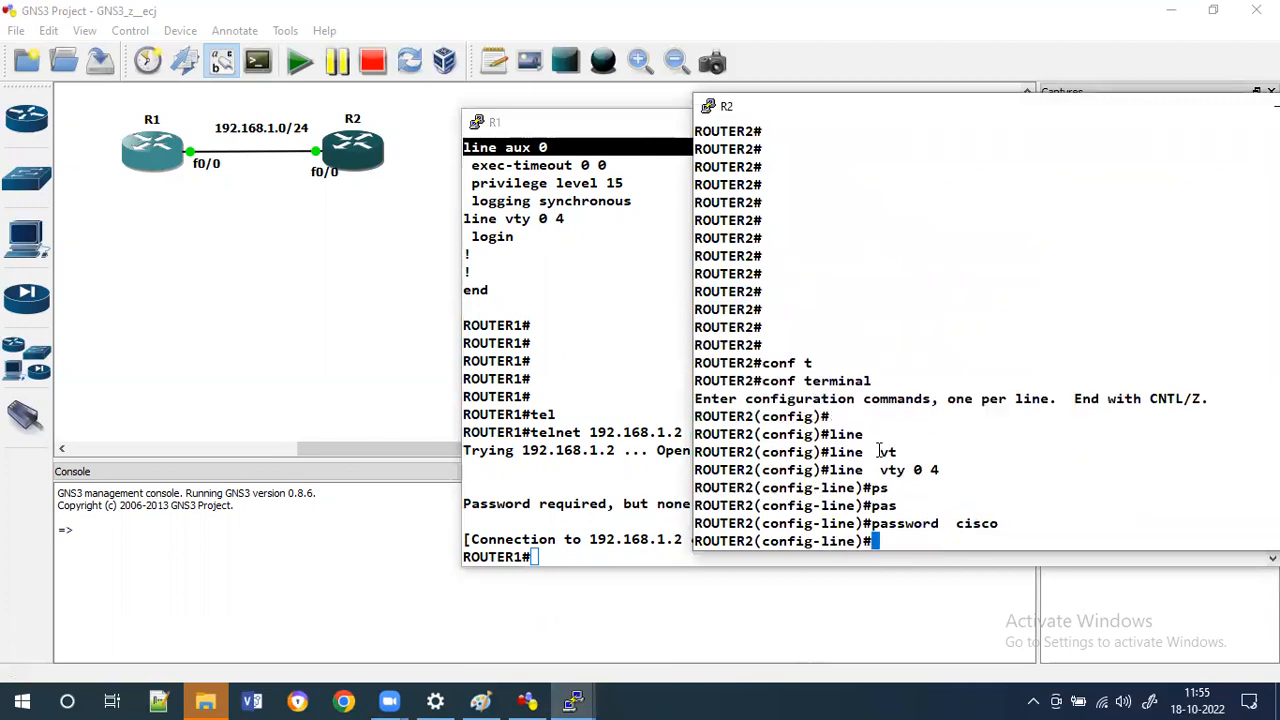
Telnet again from R1 to 192.168.1.2 and enter the vty password.
{"action": "left_click", "coordinate": [502, 355]}
{"action": "key", "text": "Up"}
{"action": "key", "text": "Return"}
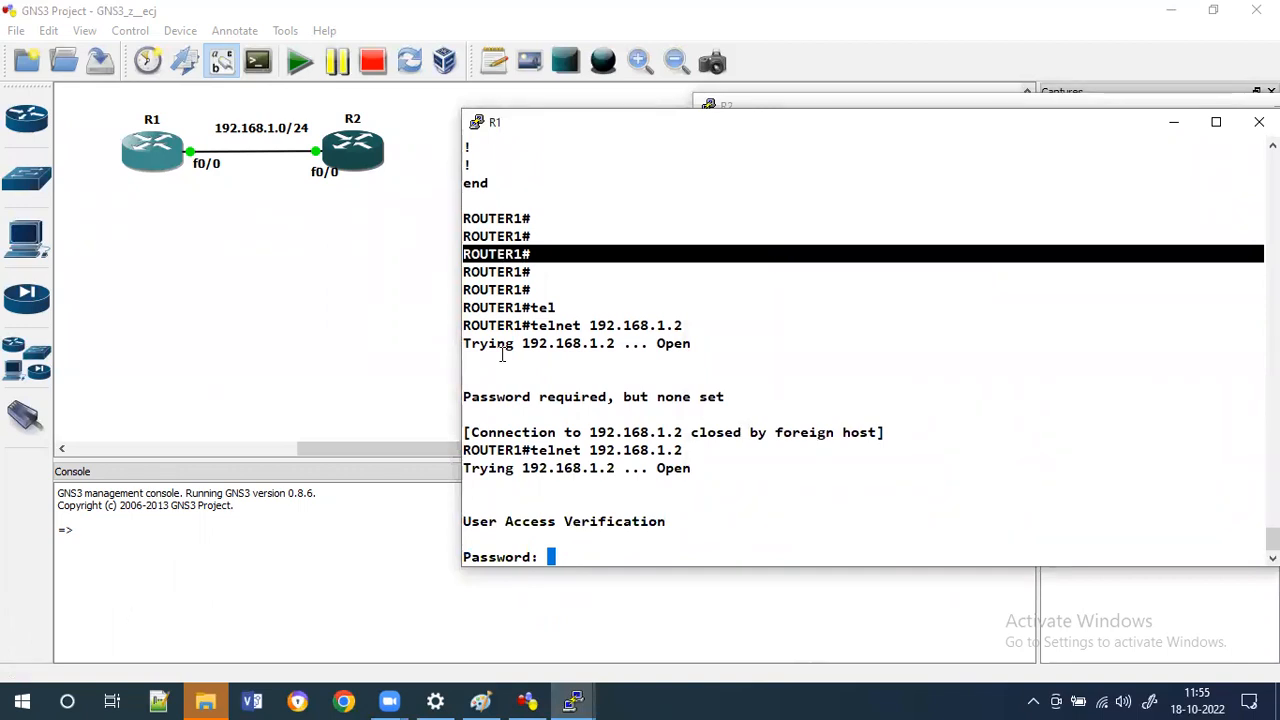
{"action": "key", "text": "Return"}
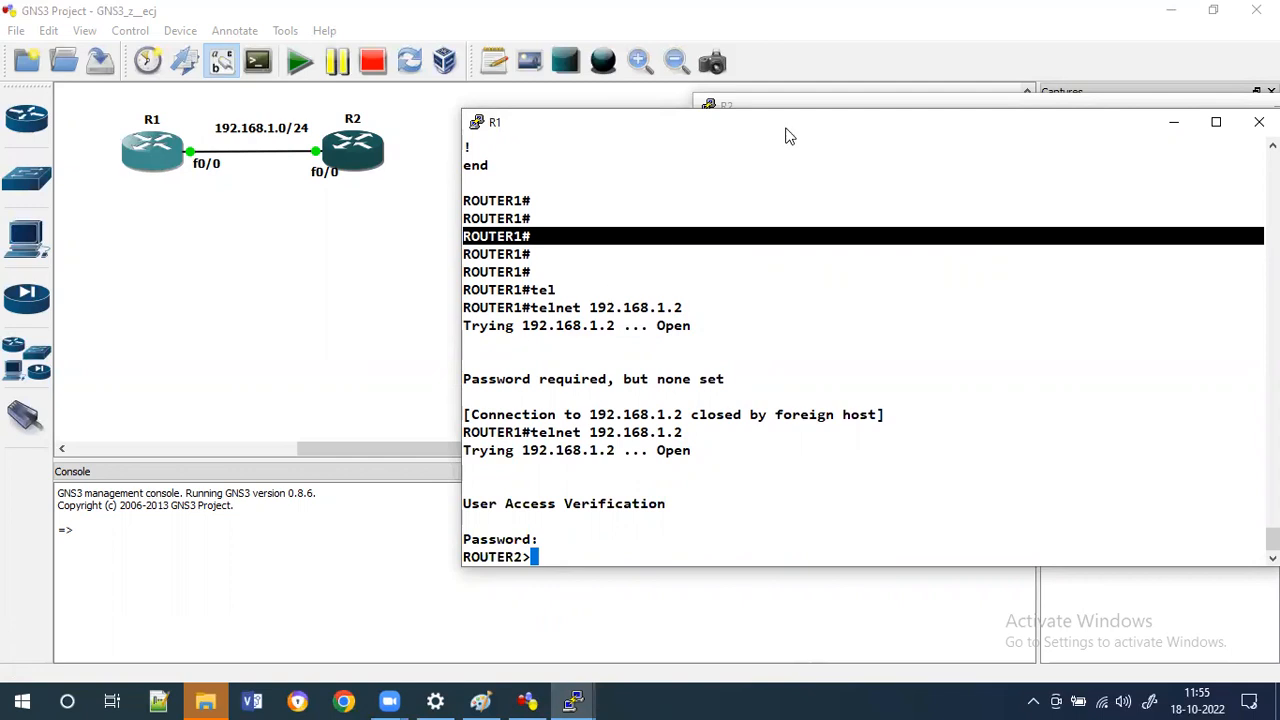
Disable the login requirement on R2's vty lines with no login.
{"action": "left_click_drag", "start_coordinate": [770, 134], "coordinate": [448, 107]}
{"action": "left_click", "coordinate": [1156, 292]}
{"action": "type", "text": "conf"}
{"action": "key", "text": "BackSpace"}
{"action": "key", "text": "BackSpace"}
{"action": "key", "text": "BackSpace"}
{"action": "key", "text": "BackSpace"}
{"action": "type", "text": "n "}
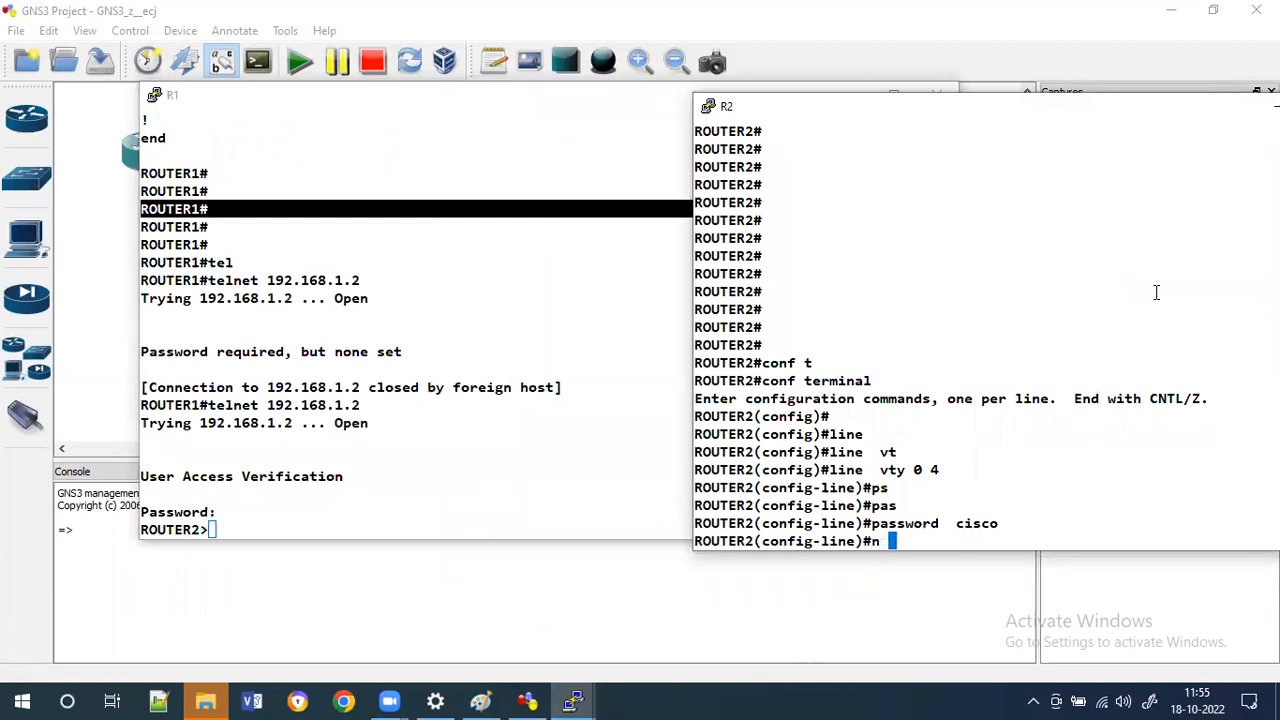
{"action": "type", "text": "o local"}
{"action": "key", "text": "Tab"}
{"action": "key", "text": "BackSpace"}
{"action": "key", "text": "BackSpace"}
{"action": "key", "text": "BackSpace"}
{"action": "key", "text": "BackSpace"}
{"action": "key", "text": "BackSpace"}
{"action": "type", "text": "lgin"}
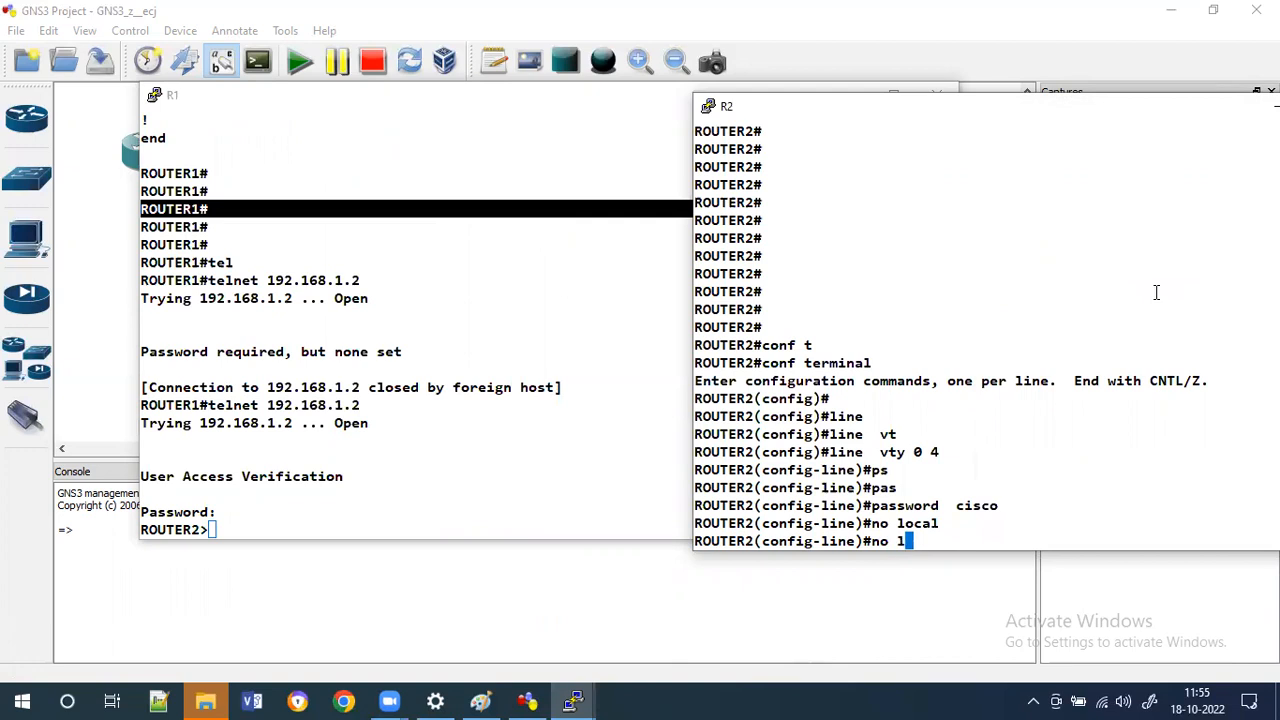
{"action": "key", "text": "Return"}
{"action": "type", "text": "lg"}
{"action": "key", "text": "BackSpace"}
{"action": "type", "text": "ogi"}
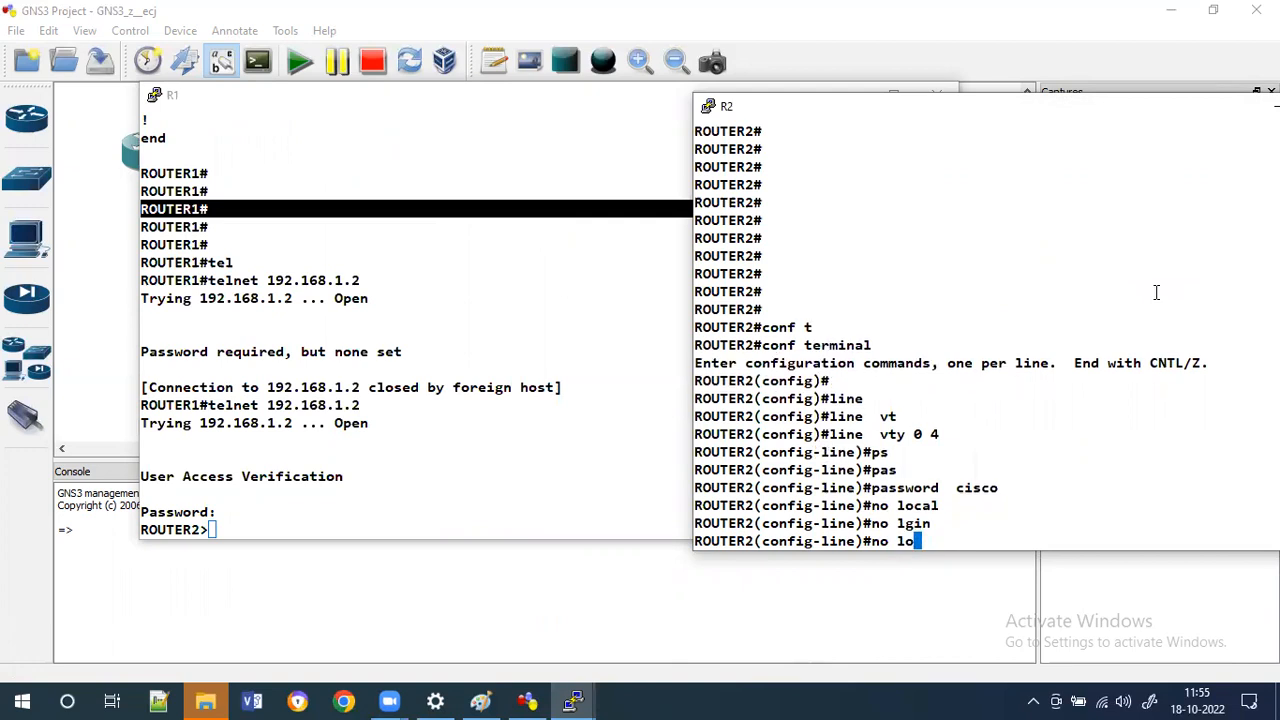
{"action": "key", "text": "Tab"}
{"action": "key", "text": "Return"}
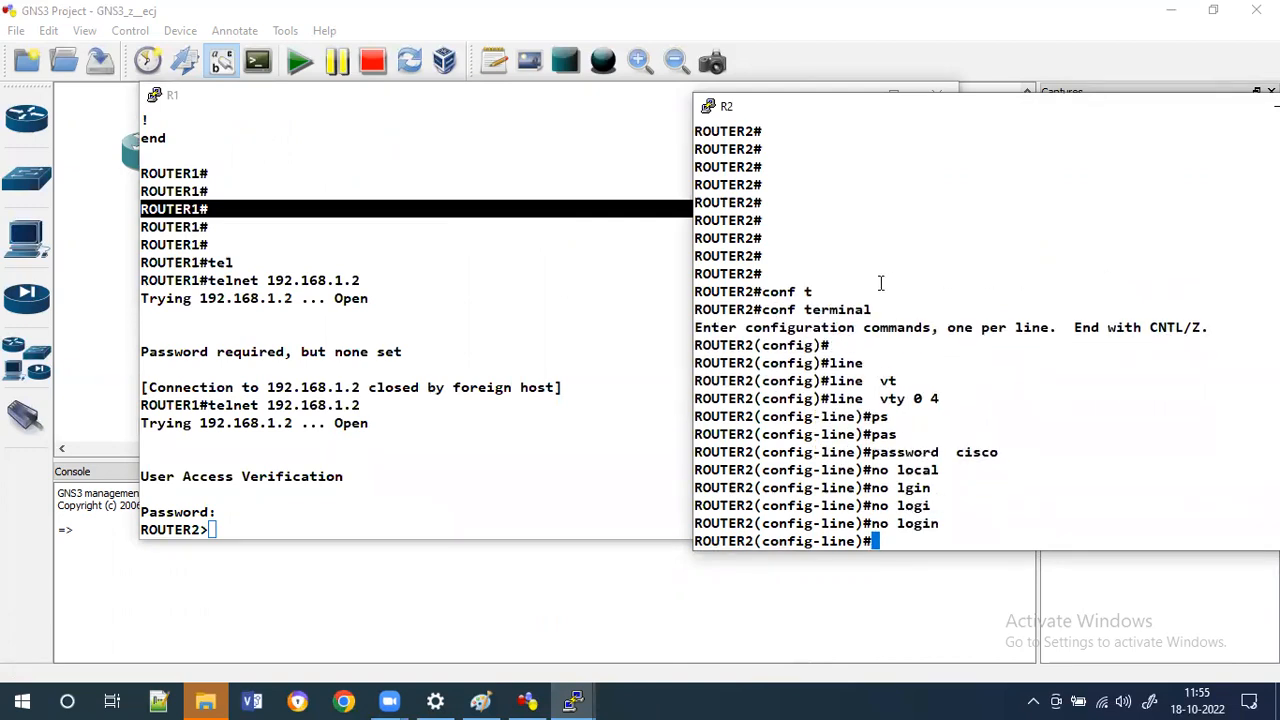
Exit R1's telnet session and telnet to 192.168.1.2 again without a password.
{"action": "left_click", "coordinate": [640, 277]}
{"action": "type", "text": "exi"}
{"action": "key", "text": "Tab"}
{"action": "key", "text": "Return"}
{"action": "key", "text": "Return"}
{"action": "key", "text": "Return"}
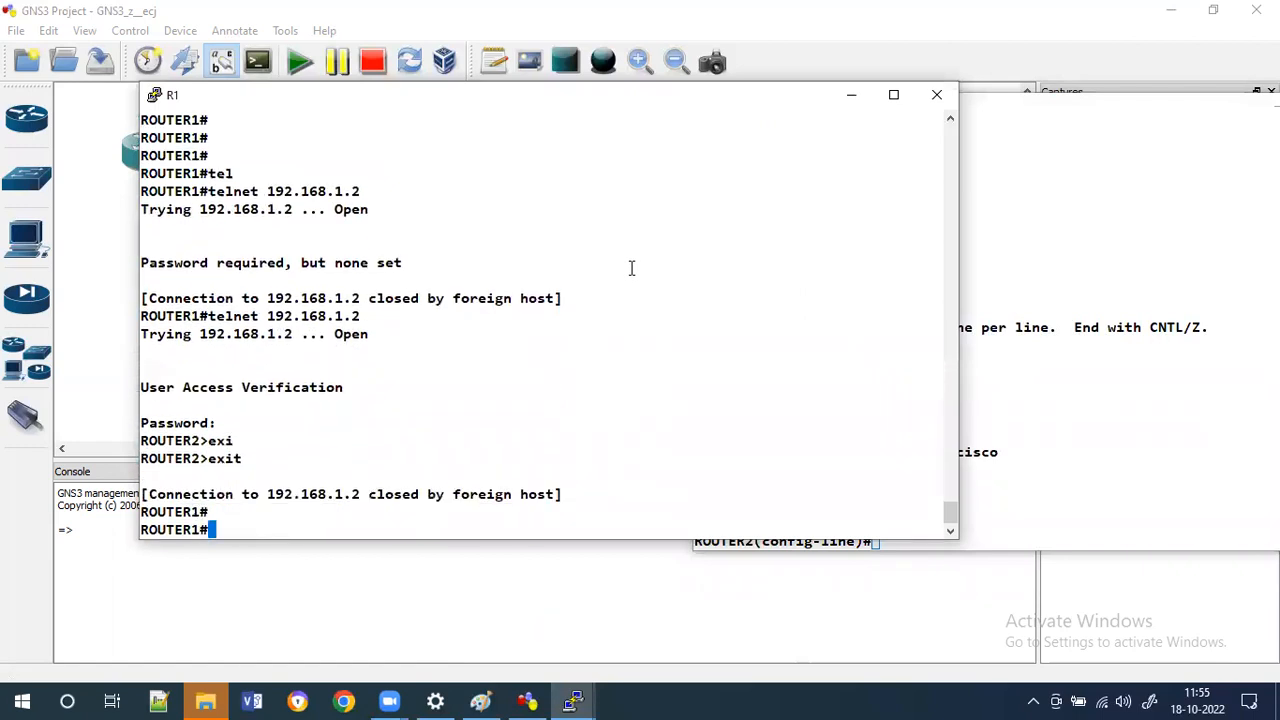
{"action": "key", "text": "Up"}
{"action": "key", "text": "Return"}
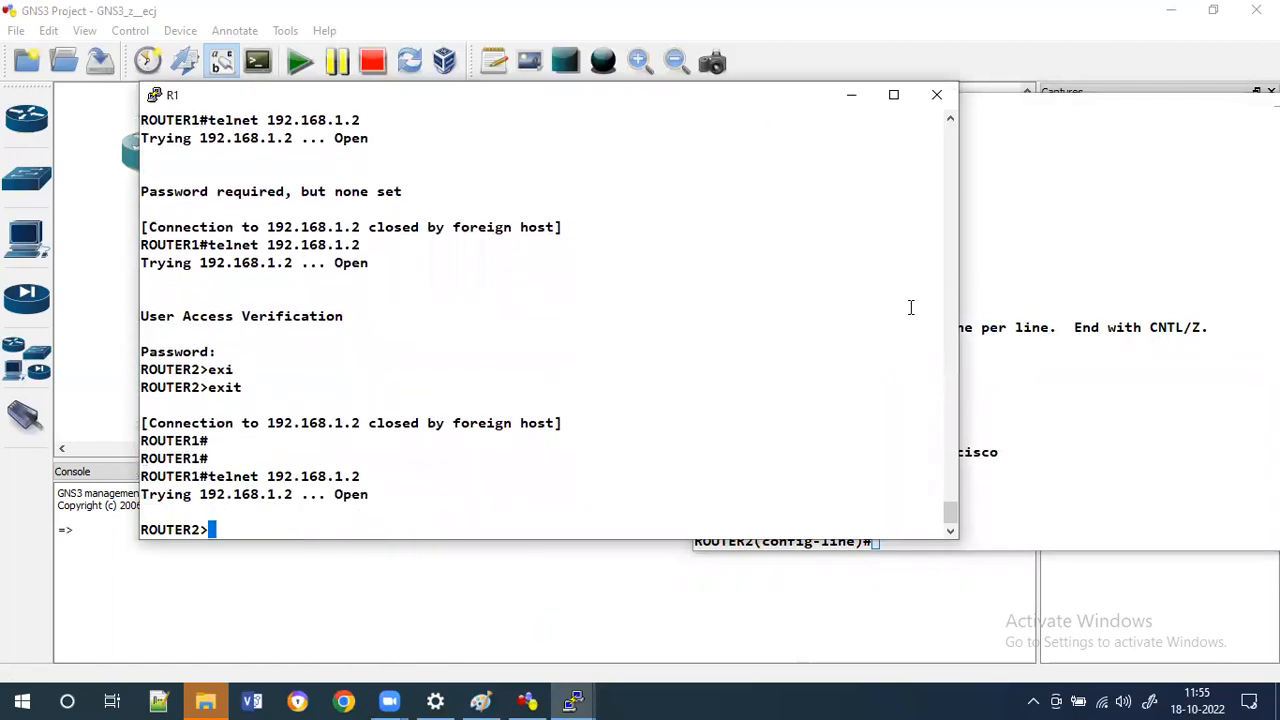
Review R2's command history and R1's vty line configuration.
{"action": "left_click", "coordinate": [1076, 309]}
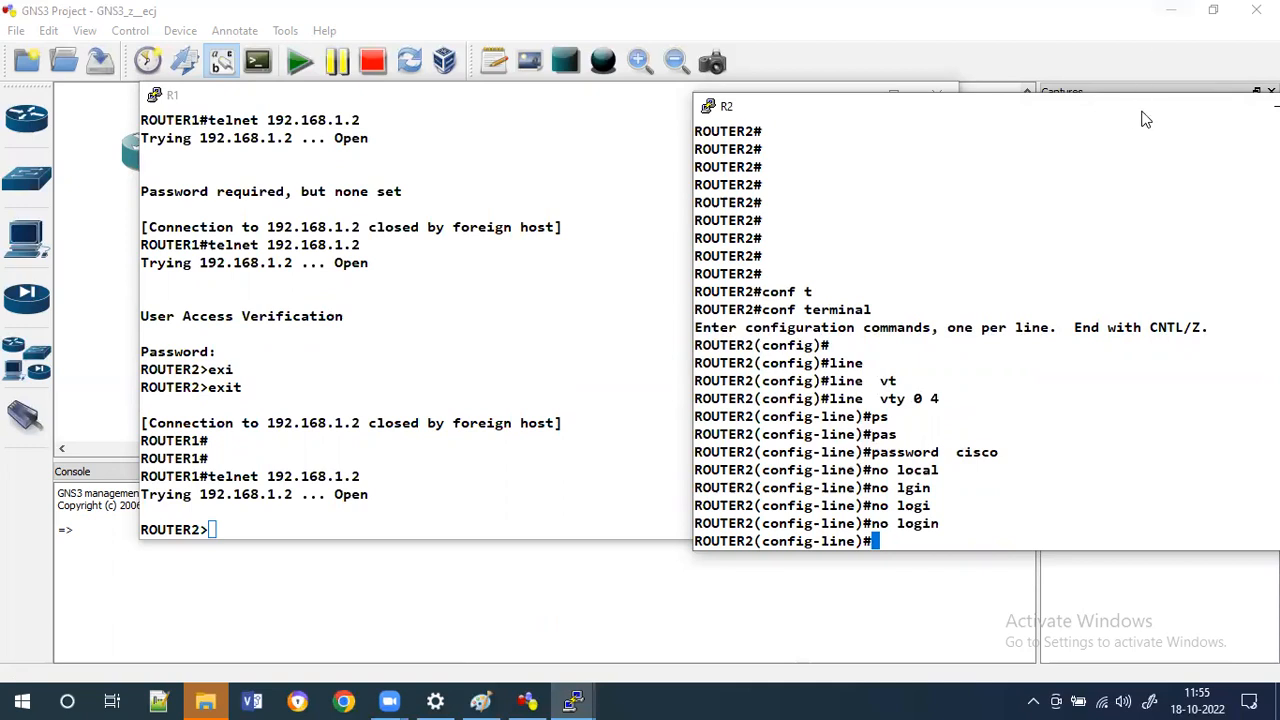
{"action": "left_click_drag", "start_coordinate": [1134, 111], "coordinate": [1016, 98]}
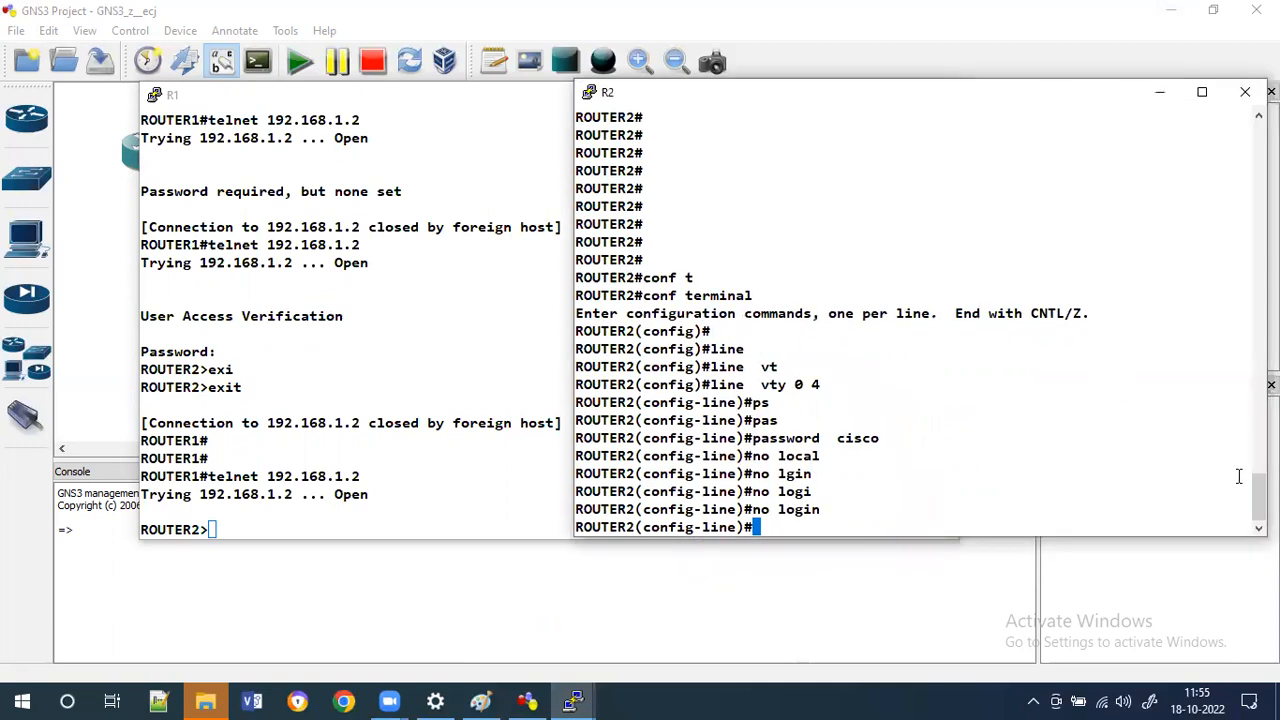
{"action": "scroll", "coordinate": [920, 320], "scroll_direction": "up", "scroll_amount": 10}
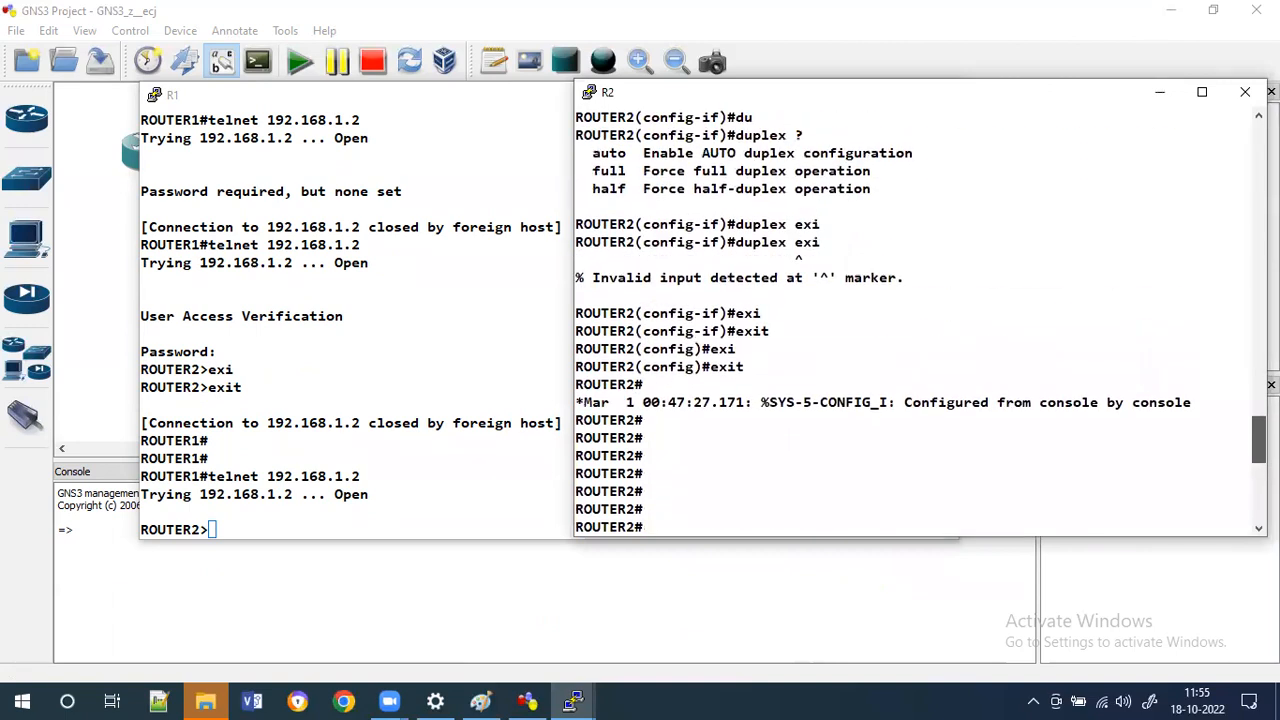
{"action": "scroll", "coordinate": [920, 320], "scroll_direction": "up", "scroll_amount": 2}
{"action": "scroll", "coordinate": [920, 320], "scroll_direction": "down", "scroll_amount": 15}
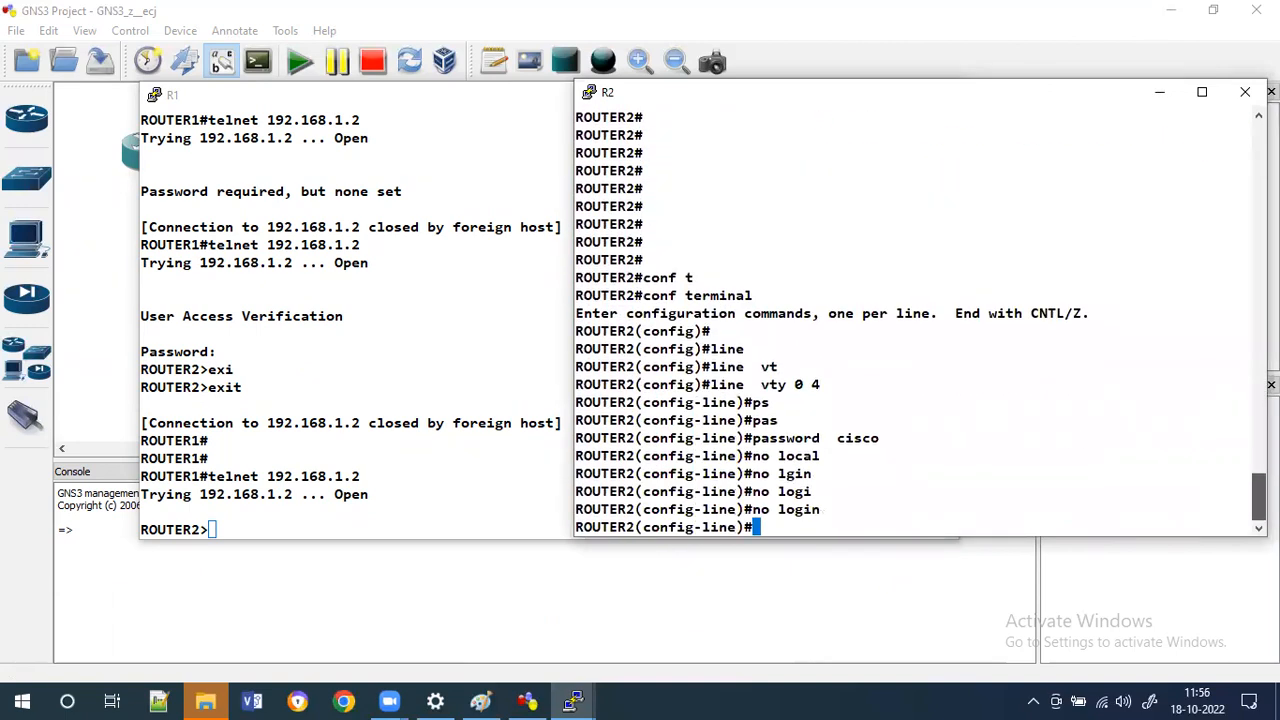
{"action": "left_click", "coordinate": [337, 378]}
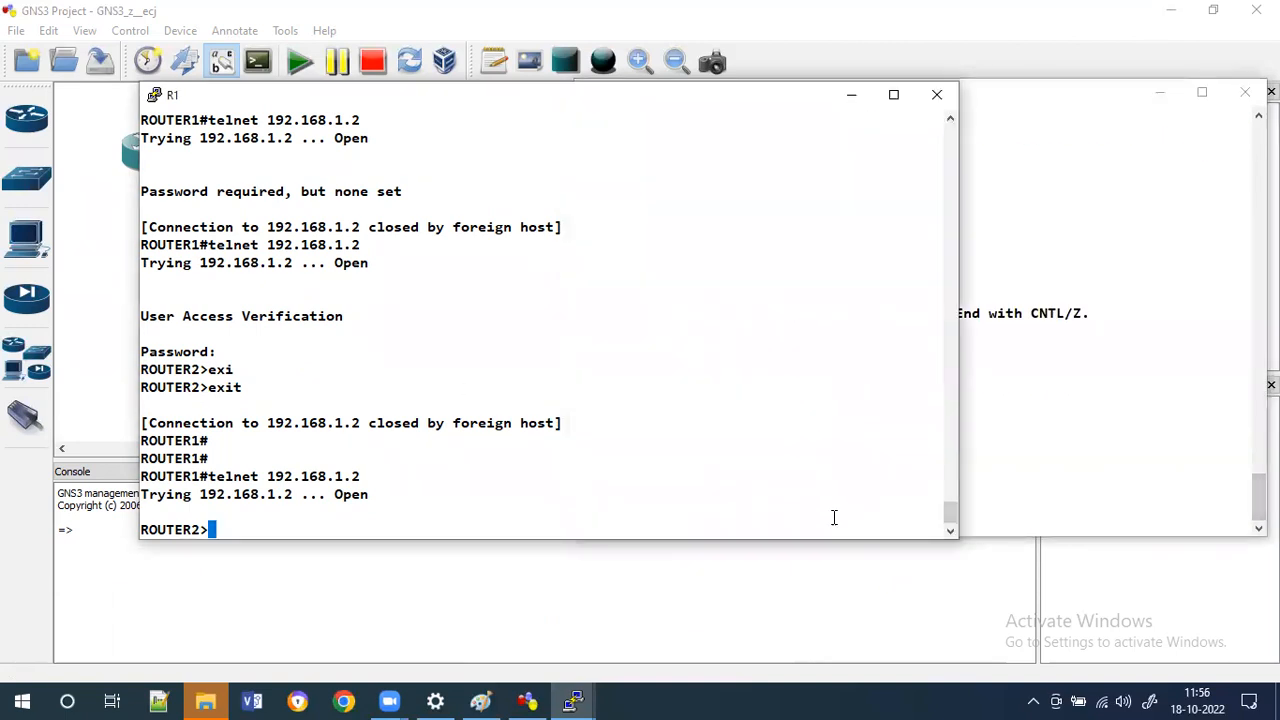
{"action": "left_click_drag", "start_coordinate": [949, 510], "coordinate": [953, 490]}
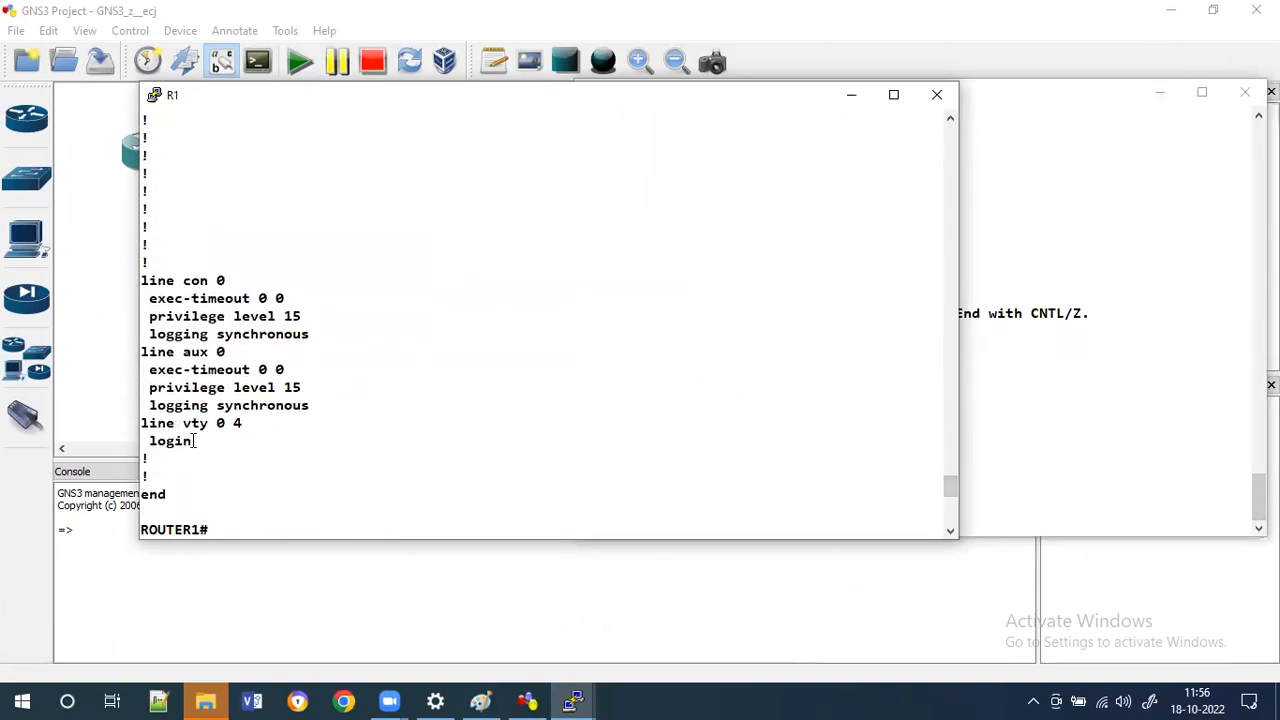
{"action": "left_click_drag", "start_coordinate": [191, 442], "coordinate": [148, 427]}
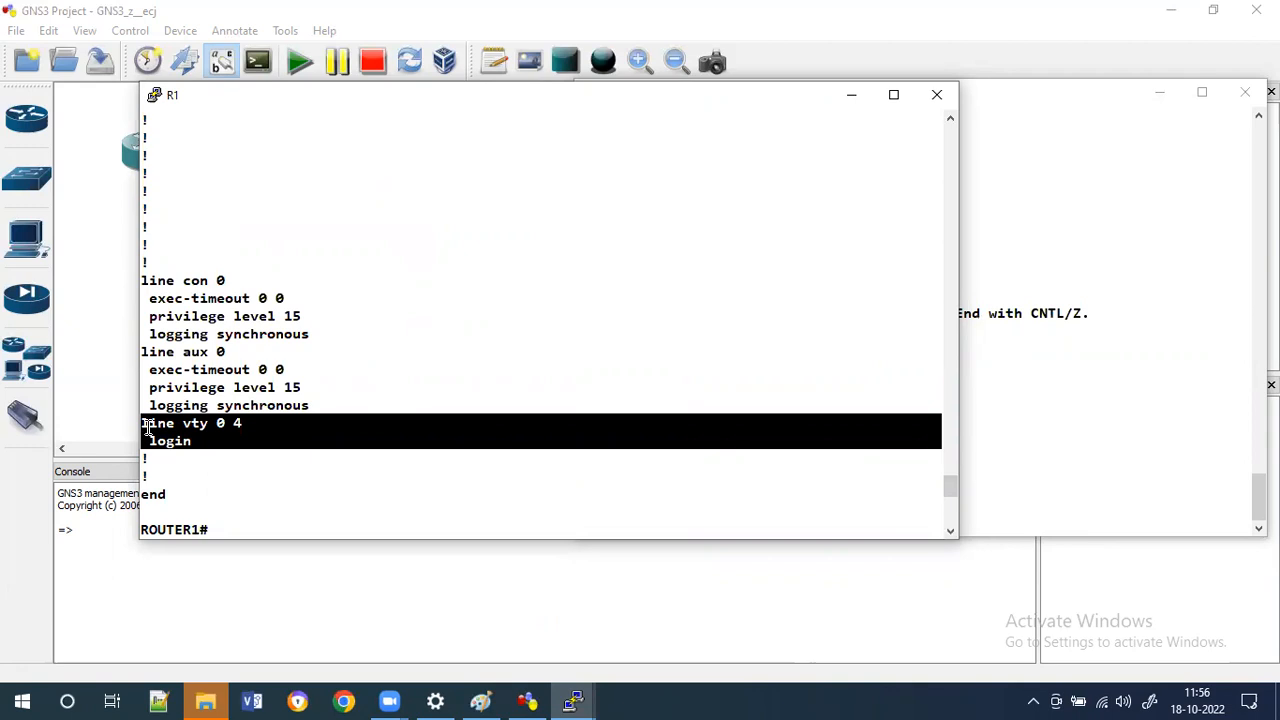
Re-enable login on R2's vty lines.
{"action": "left_click", "coordinate": [1078, 396]}
{"action": "key", "text": "Up"}
{"action": "key", "text": "BackSpace"}
{"action": "key", "text": "BackSpace"}
{"action": "key", "text": "BackSpace"}
{"action": "key", "text": "BackSpace"}
{"action": "key", "text": "BackSpace"}
{"action": "key", "text": "BackSpace"}
{"action": "key", "text": "BackSpace"}
{"action": "key", "text": "BackSpace"}
{"action": "type", "text": ";"}
{"action": "key", "text": "BackSpace"}
{"action": "type", "text": "lgn"}
{"action": "key", "text": "Return"}
{"action": "key", "text": "Up"}
{"action": "key", "text": "BackSpace"}
{"action": "key", "text": "BackSpace"}
{"action": "key", "text": "BackSpace"}
{"action": "type", "text": "lgi"}
{"action": "key", "text": "Return"}
{"action": "type", "text": "line)#l"}
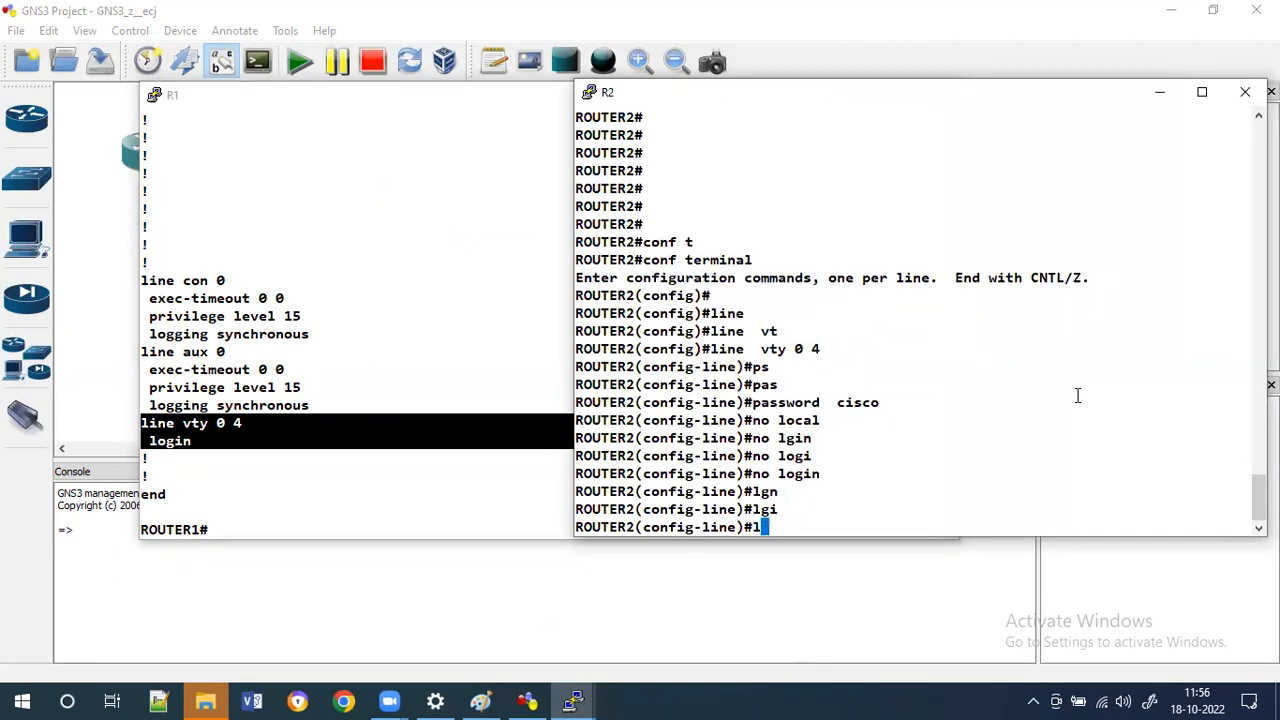
{"action": "type", "text": "og"}
{"action": "key", "text": "Return"}
{"action": "key", "text": "Up"}
{"action": "type", "text": "i"}
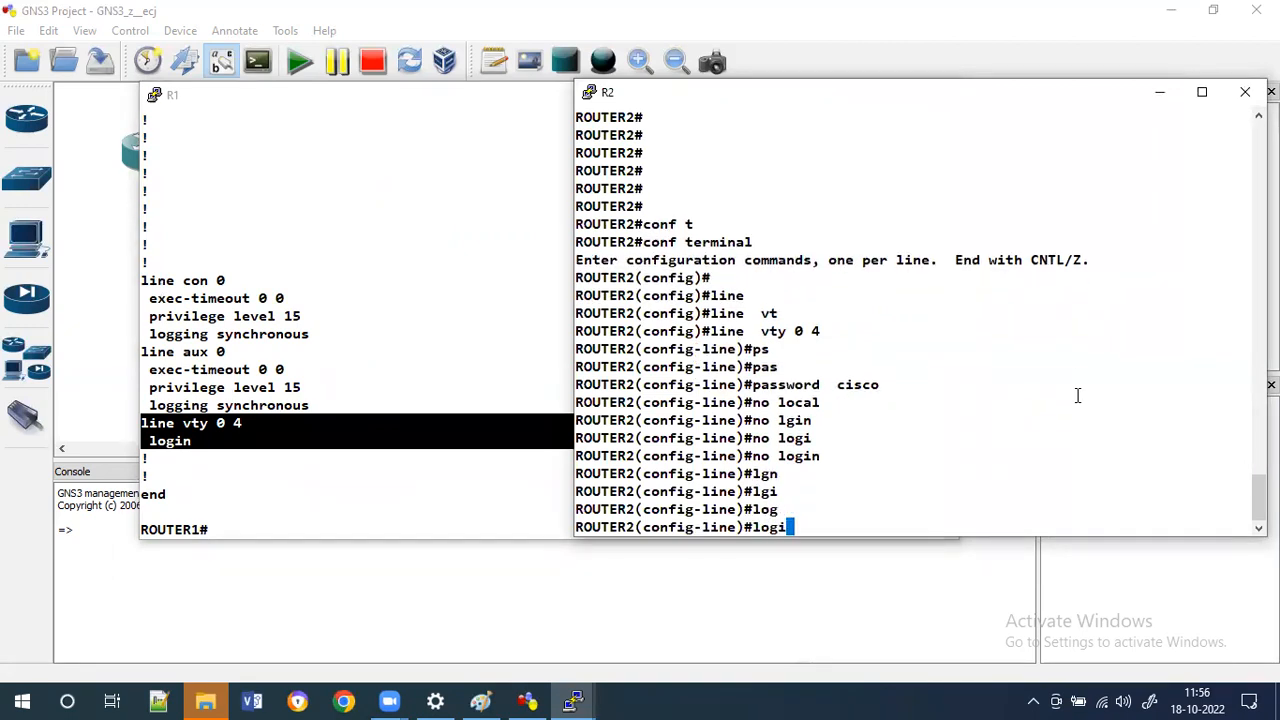
{"action": "key", "text": "Return"}
{"action": "key", "text": "Up"}
{"action": "type", "text": "n"}
{"action": "key", "text": "Return"}
Close R1's telnet session to R2 and reconnect to 192.168.1.2.
{"action": "left_click", "coordinate": [395, 422]}
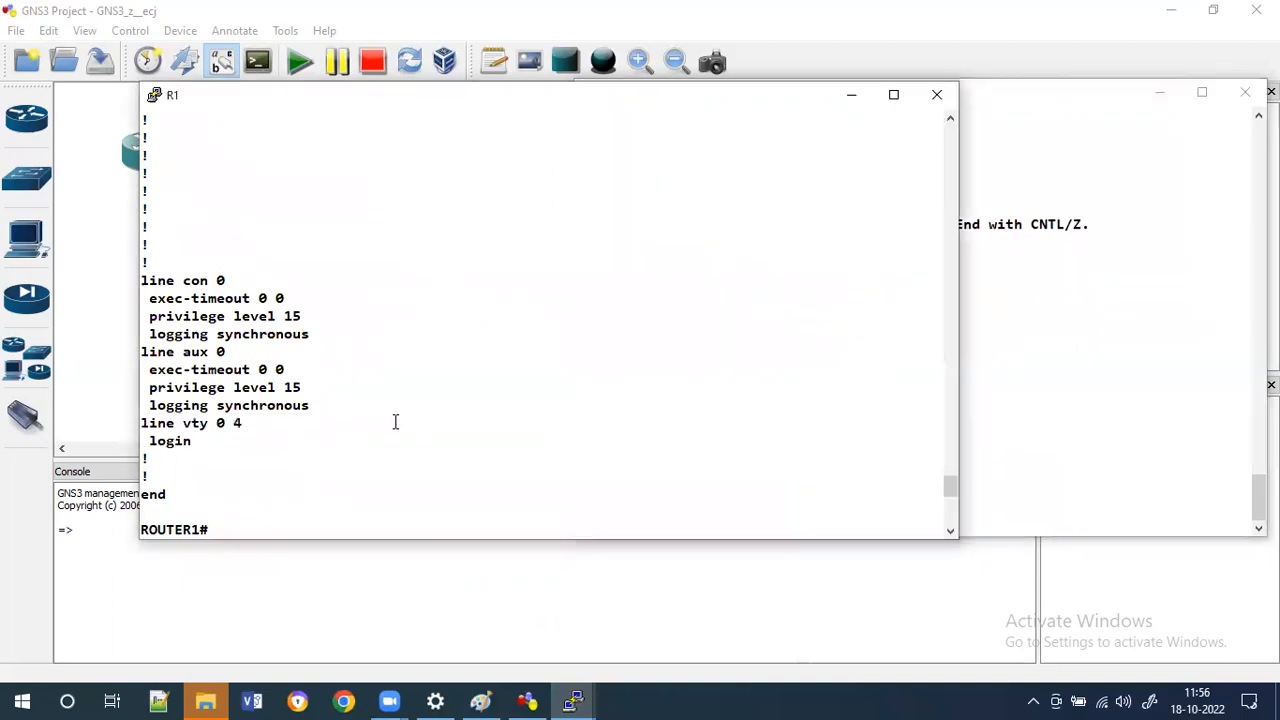
{"action": "key", "text": "Return"}
{"action": "key", "text": "Return"}
{"action": "type", "text": "exit"}
{"action": "key", "text": "Tab"}
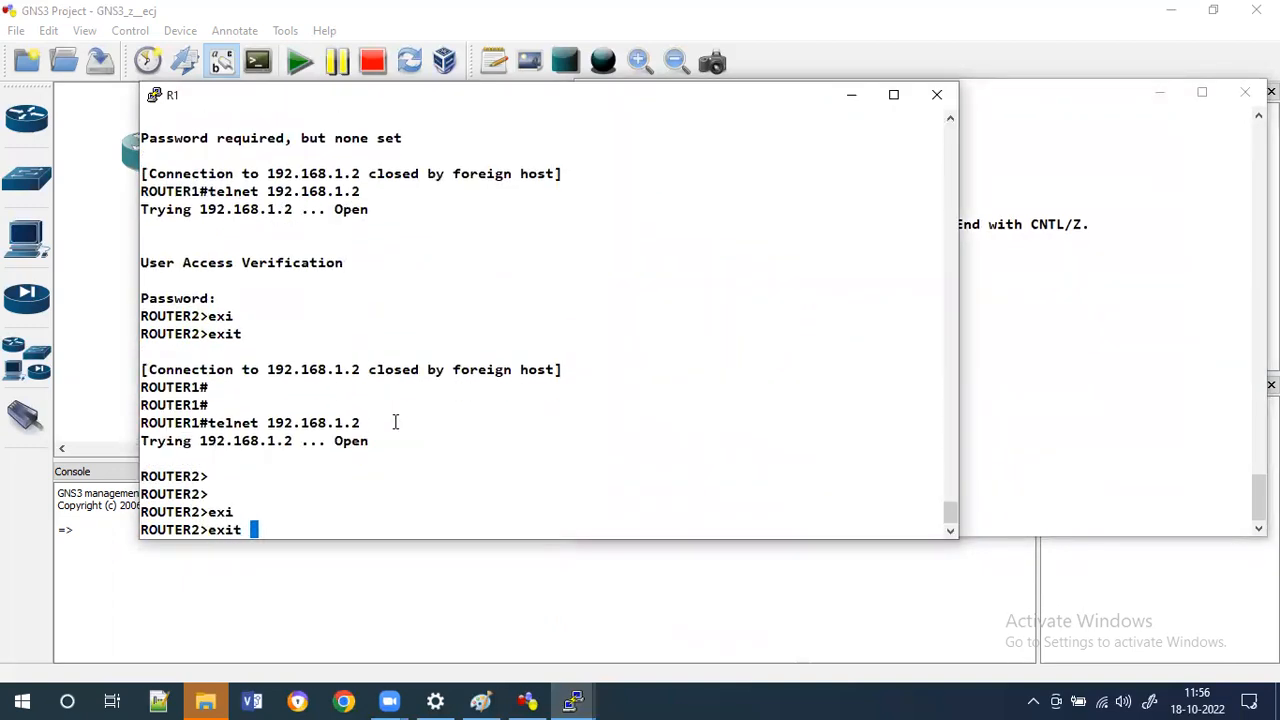
{"action": "key", "text": "Return"}
{"action": "key", "text": "Up"}
{"action": "key", "text": "Return"}
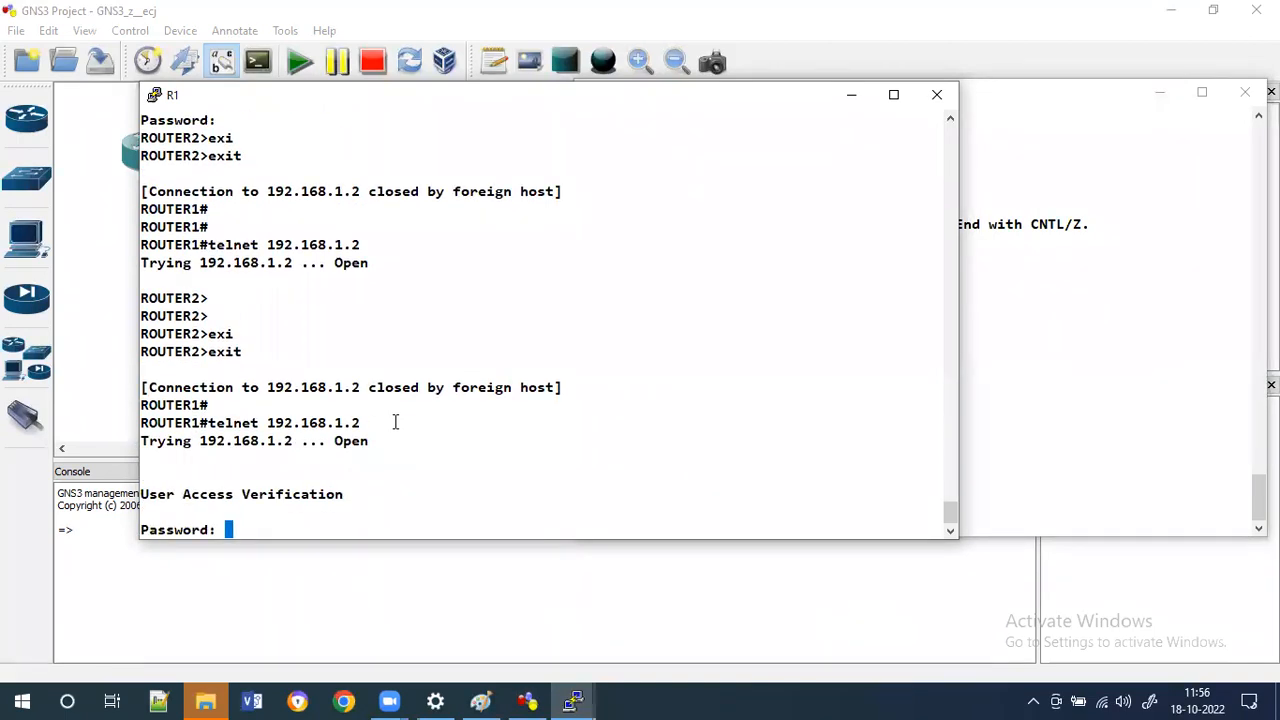
Complete R1's telnet login to R2 by submitting the vty password.
{"action": "key", "text": "Return"}
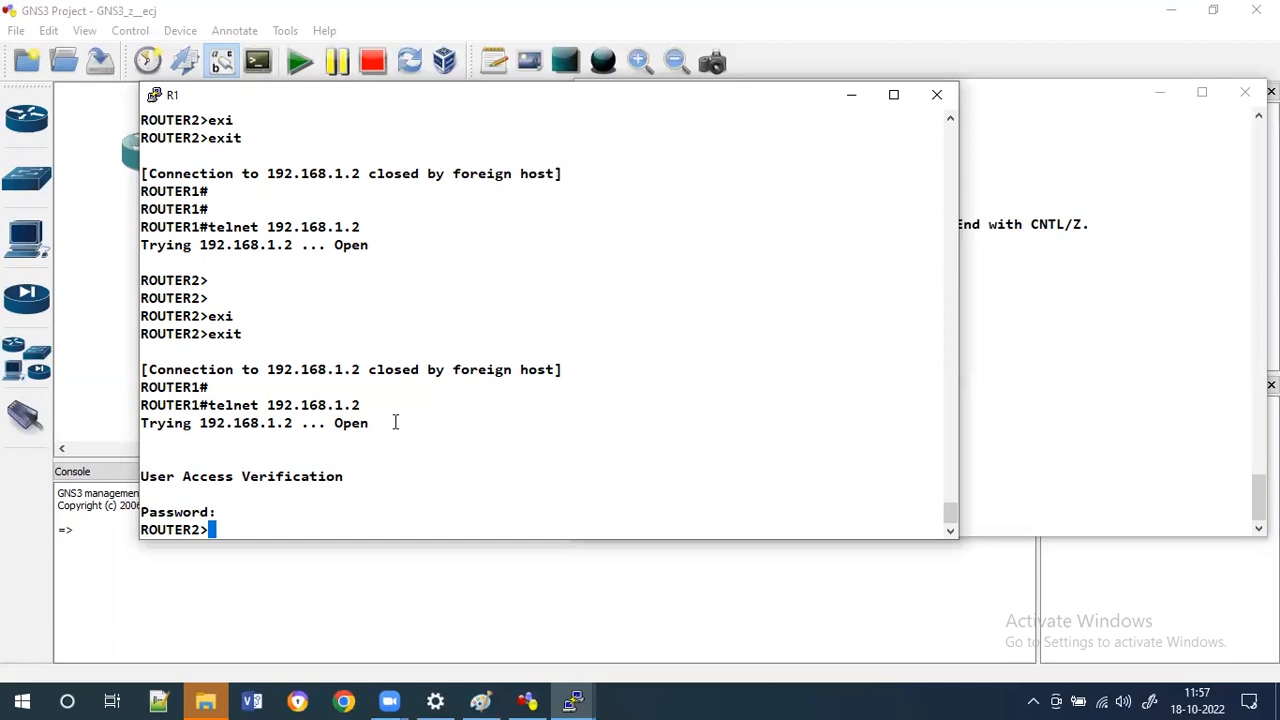
{"action": "left_click", "coordinate": [1095, 375]}
{"action": "key", "text": "Return"}
{"action": "key", "text": "Return"}
{"action": "key", "text": "Return"}
{"action": "key", "text": "Return"}
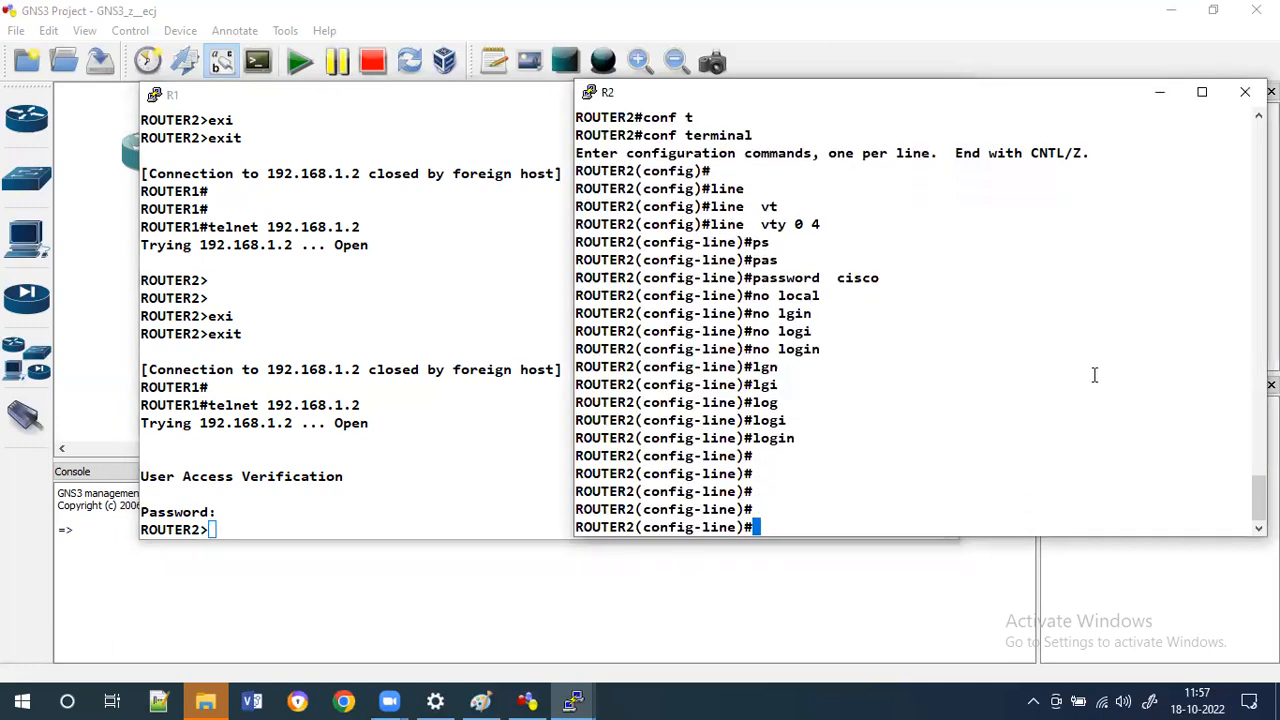
Restrict R2's vty lines to accept only SSH with transport input ssh.
{"action": "type", "text": "?"}
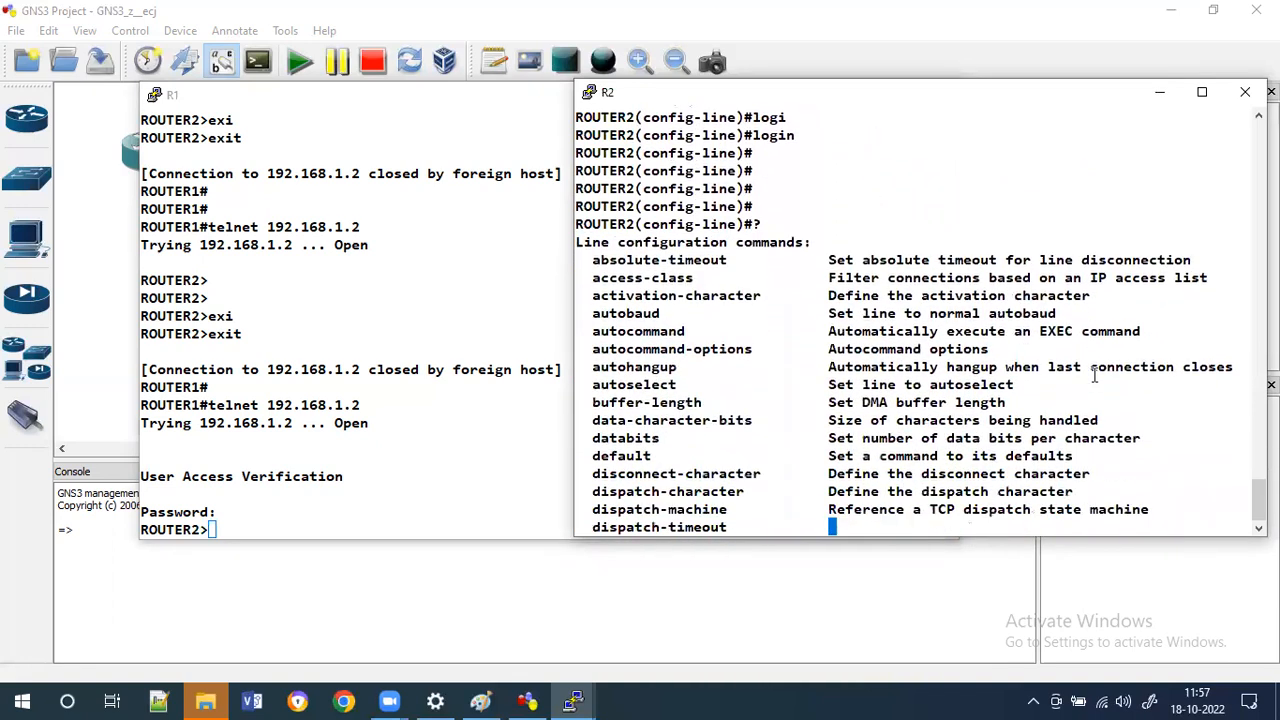
{"action": "key", "text": "BackSpace"}
{"action": "type", "text": "te"}
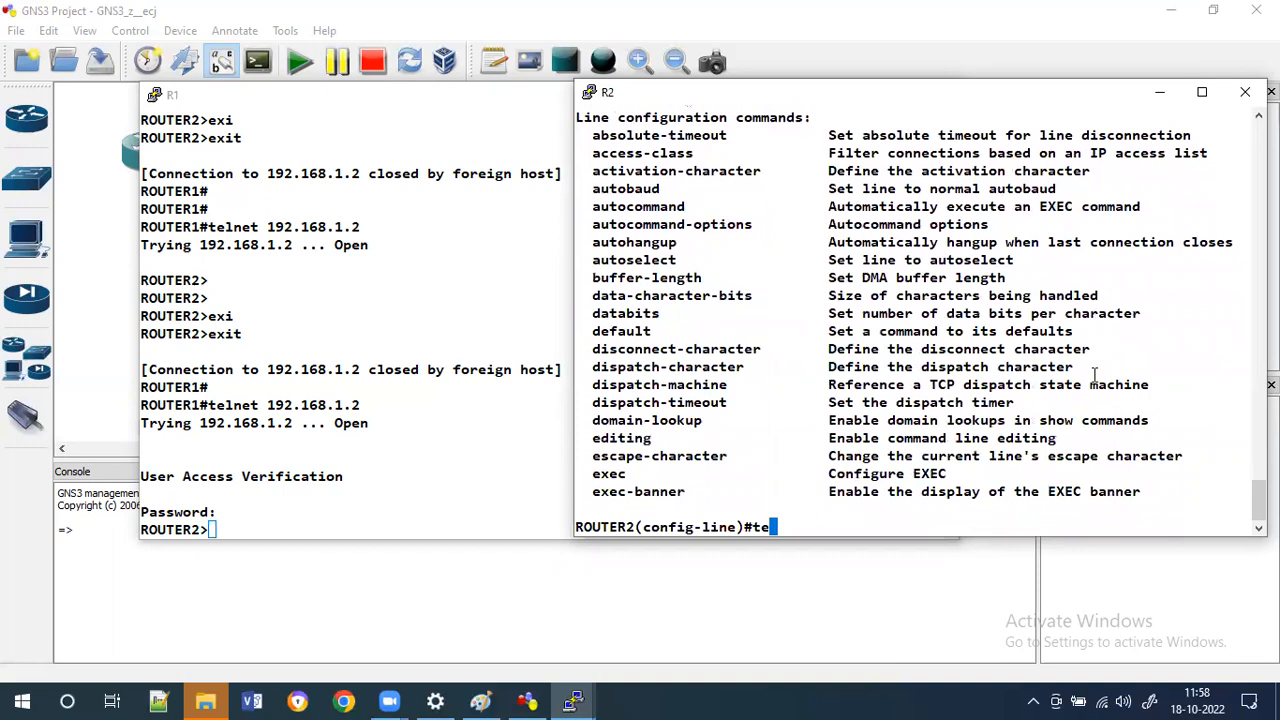
{"action": "key", "text": "BackSpace"}
{"action": "key", "text": "BackSpace"}
{"action": "type", "text": "tra"}
{"action": "key", "text": "Tab"}
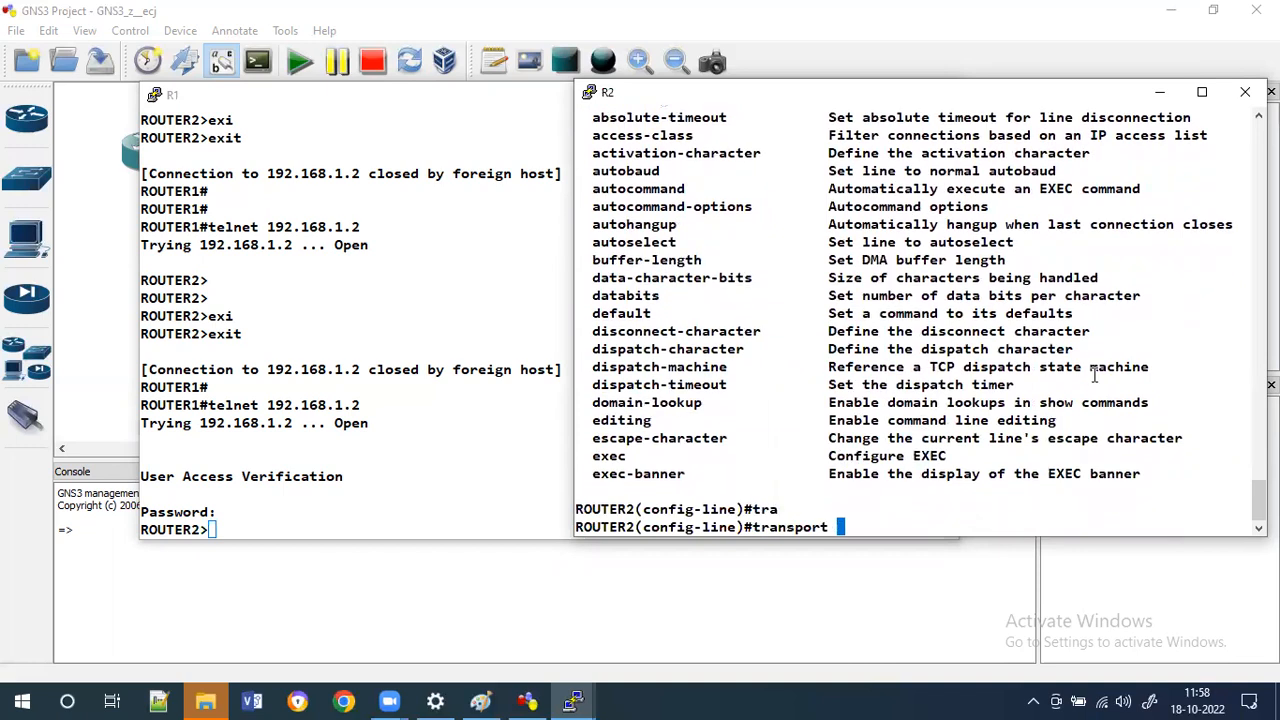
{"action": "type", "text": "in"}
{"action": "key", "text": "Tab"}
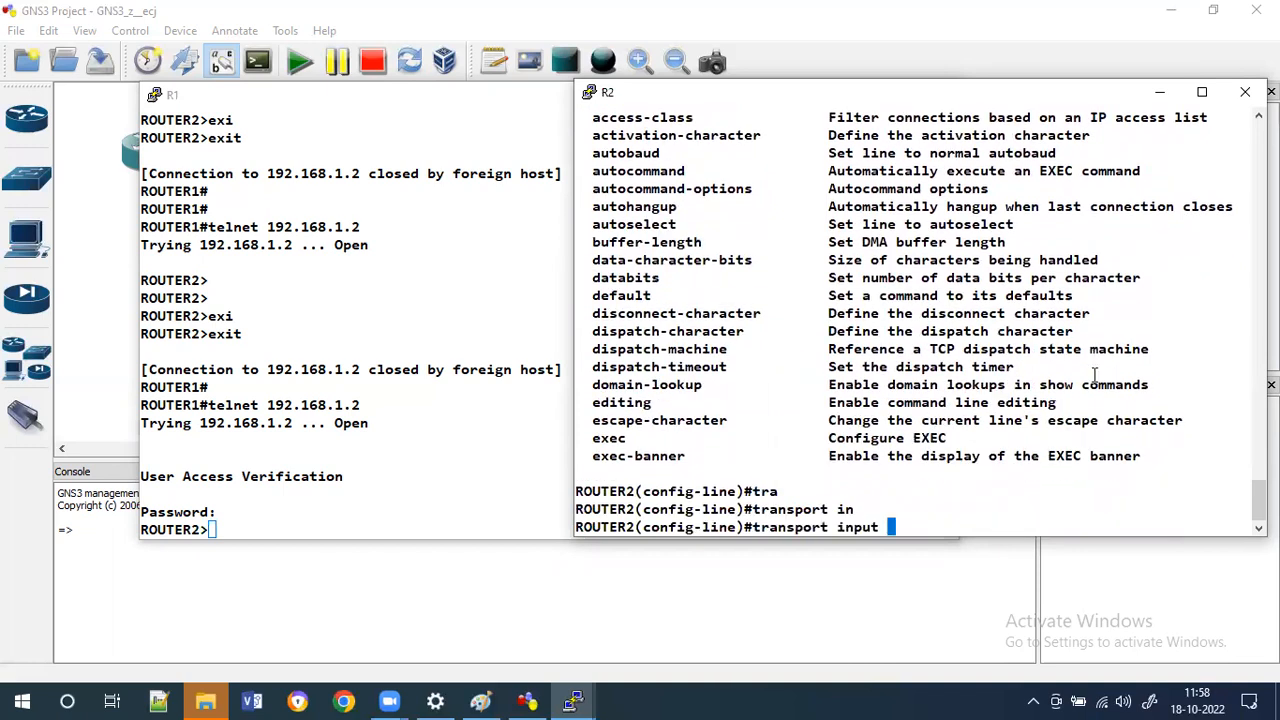
{"action": "type", "text": "?"}
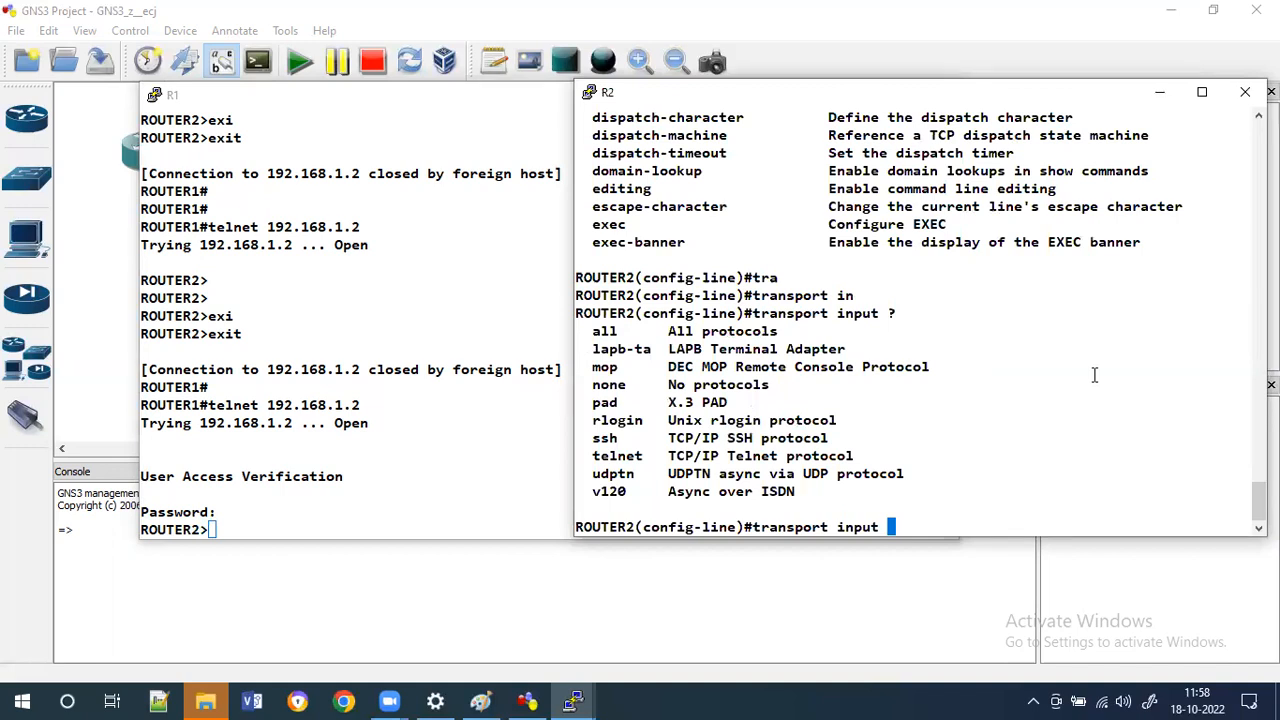
{"action": "type", "text": "ssh"}
{"action": "key", "text": "Tab"}
{"action": "key", "text": "Return"}
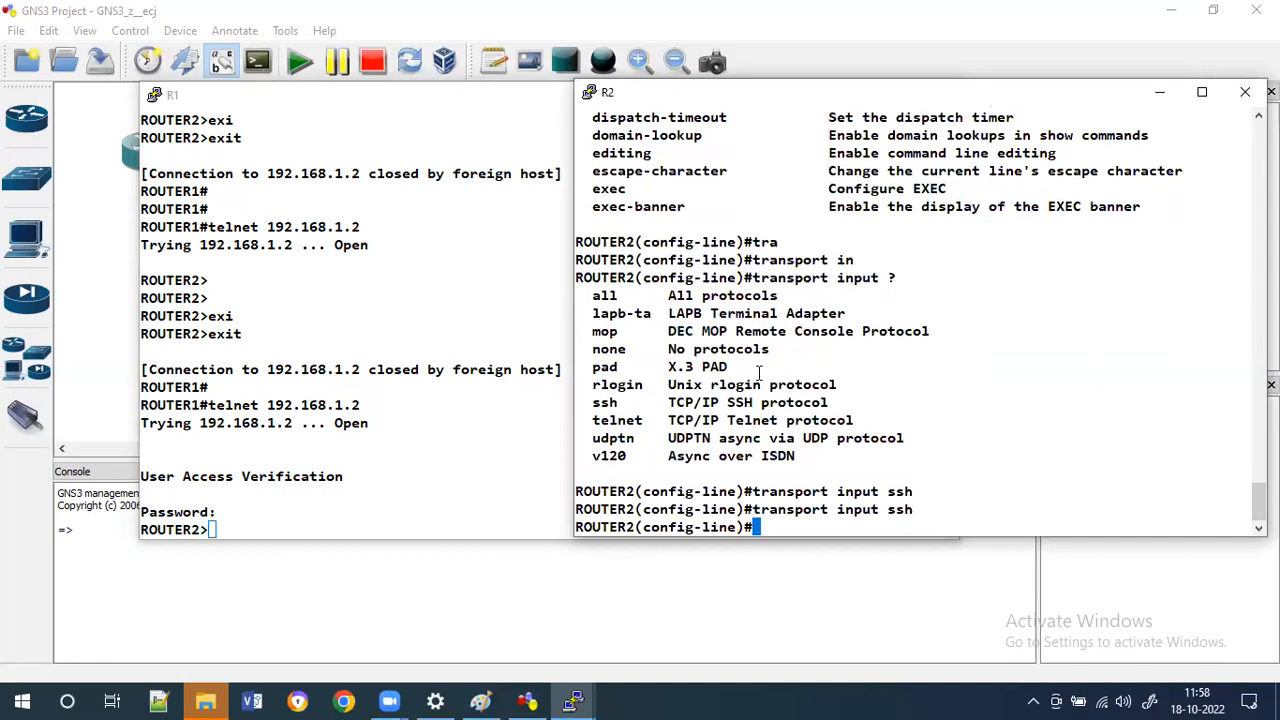
Exit R1's telnet session to R2 and retry telnet to 192.168.1.2.
{"action": "double_click", "coordinate": [510, 408]}
{"action": "type", "text": "exi"}
{"action": "key", "text": "Tab"}
{"action": "key", "text": "Return"}
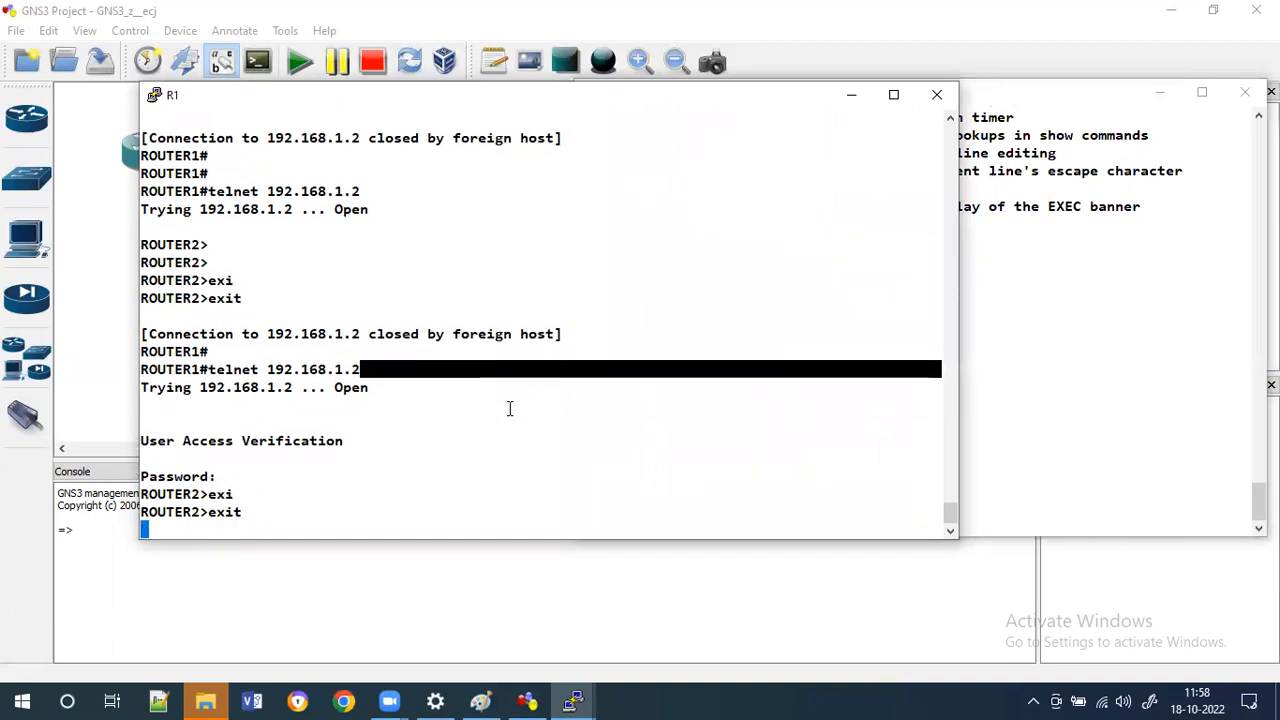
{"action": "key", "text": "Return"}
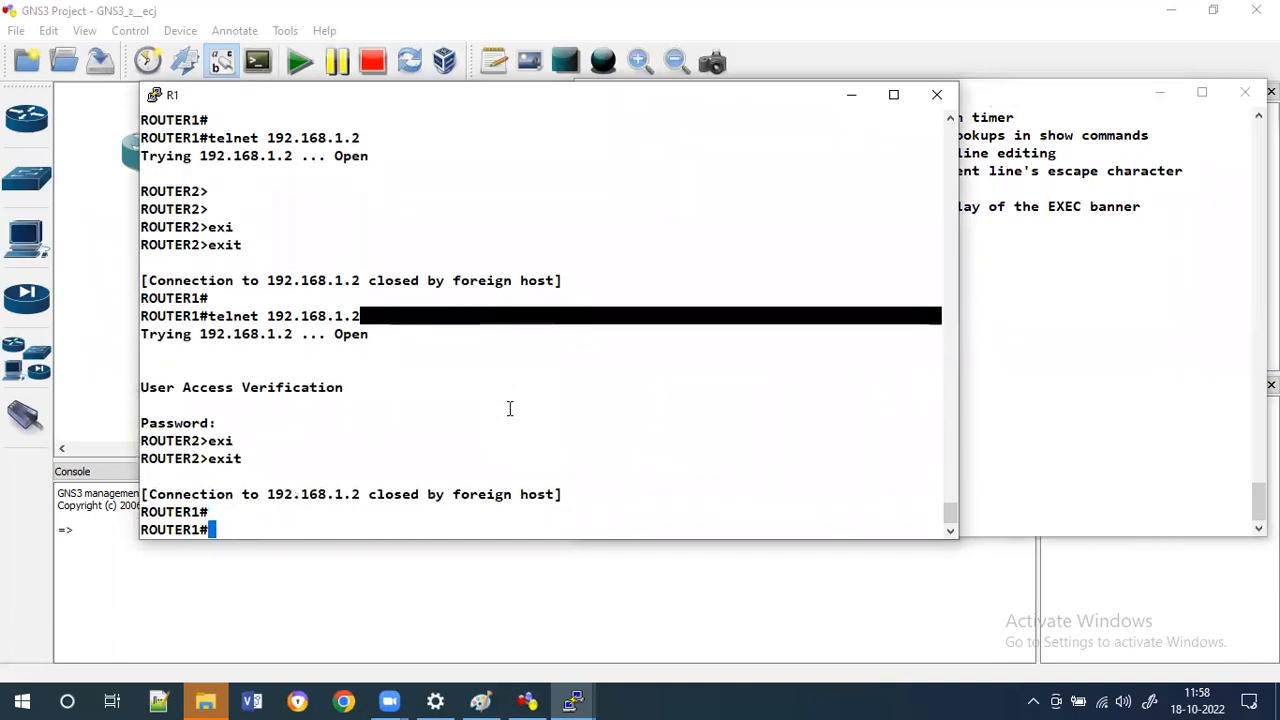
{"action": "key", "text": "Up"}
{"action": "key", "text": "Return"}
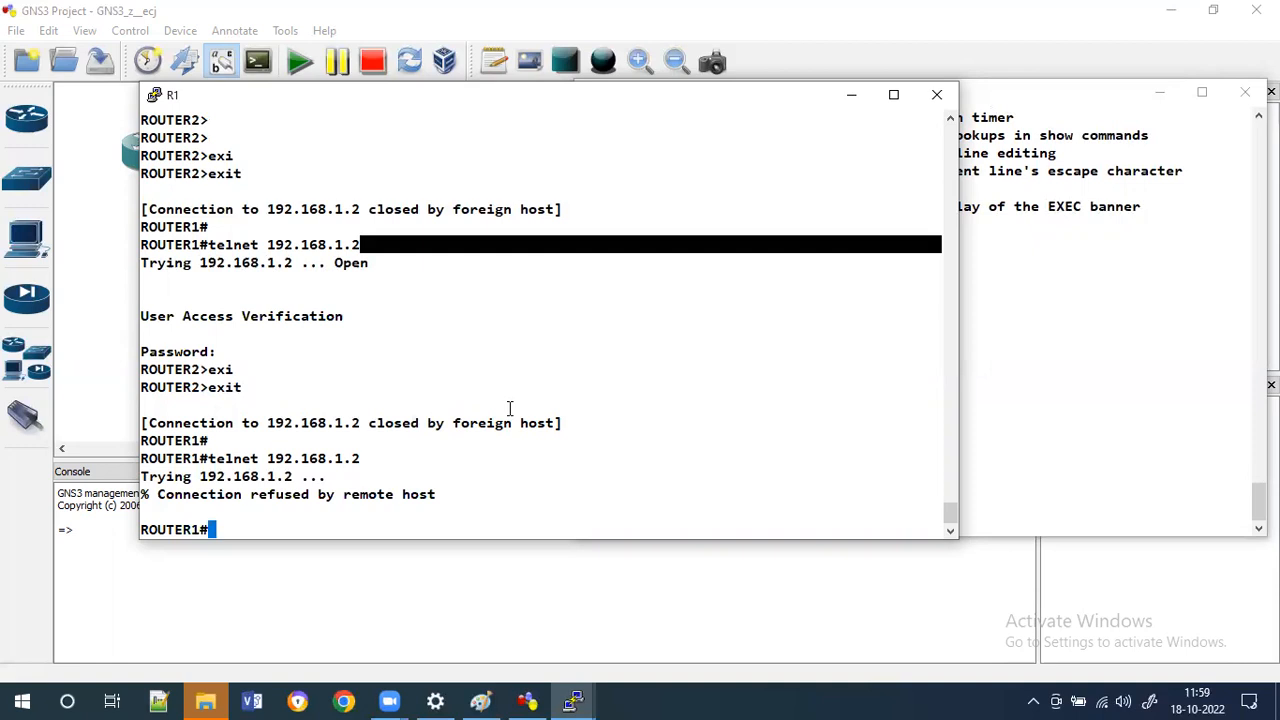
Change R2's vty transport input to telnet.
{"action": "left_click", "coordinate": [1040, 414]}
{"action": "key", "text": "Up"}
{"action": "key", "text": "BackSpace"}
{"action": "key", "text": "BackSpace"}
{"action": "key", "text": "BackSpace"}
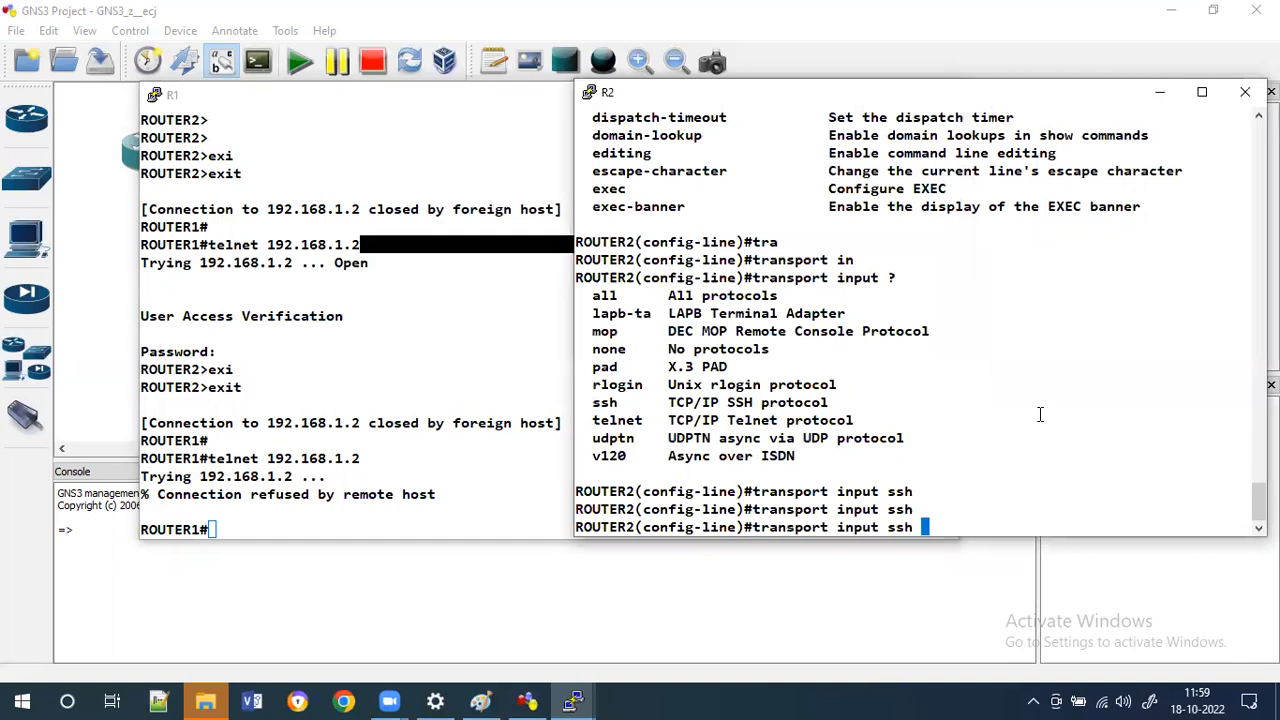
{"action": "type", "text": "tel"}
{"action": "key", "text": "Tab"}
{"action": "key", "text": "Return"}
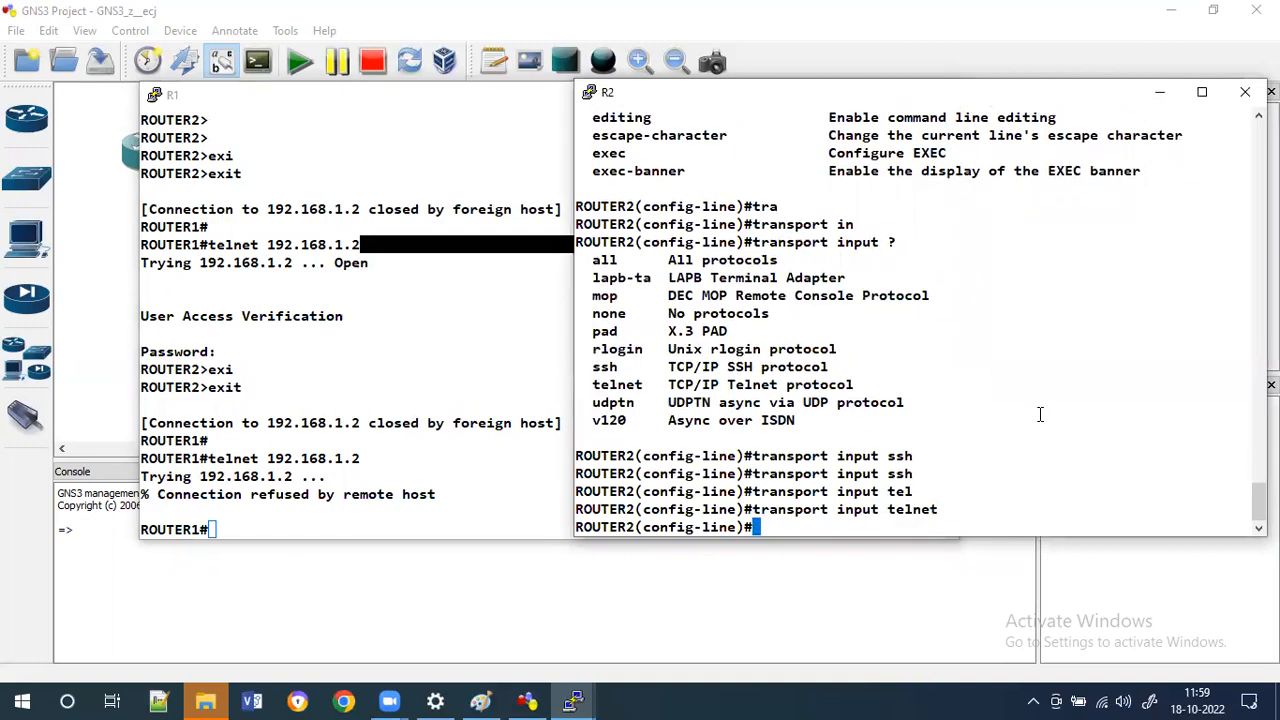
Telnet from R1 to 192.168.1.2 again and log in with the vty password.
{"action": "left_click", "coordinate": [436, 380]}
{"action": "key", "text": "Up"}
{"action": "key", "text": "Return"}
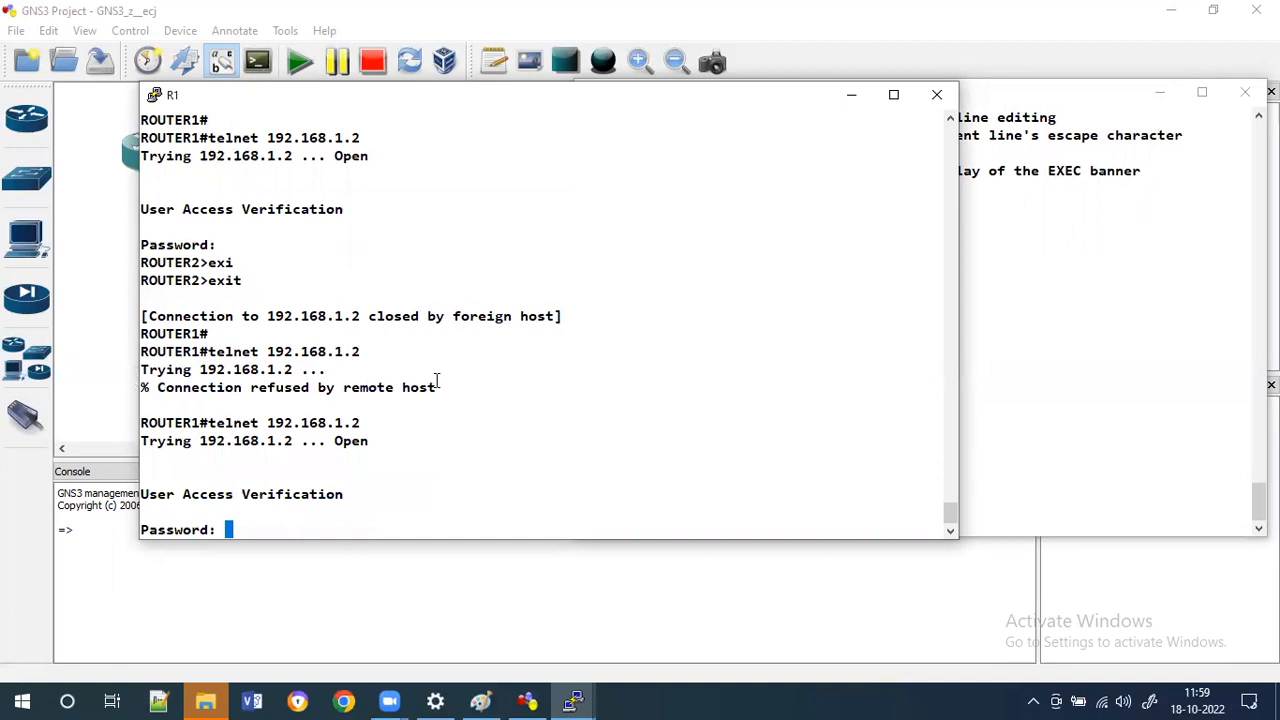
{"action": "key", "text": "Return"}
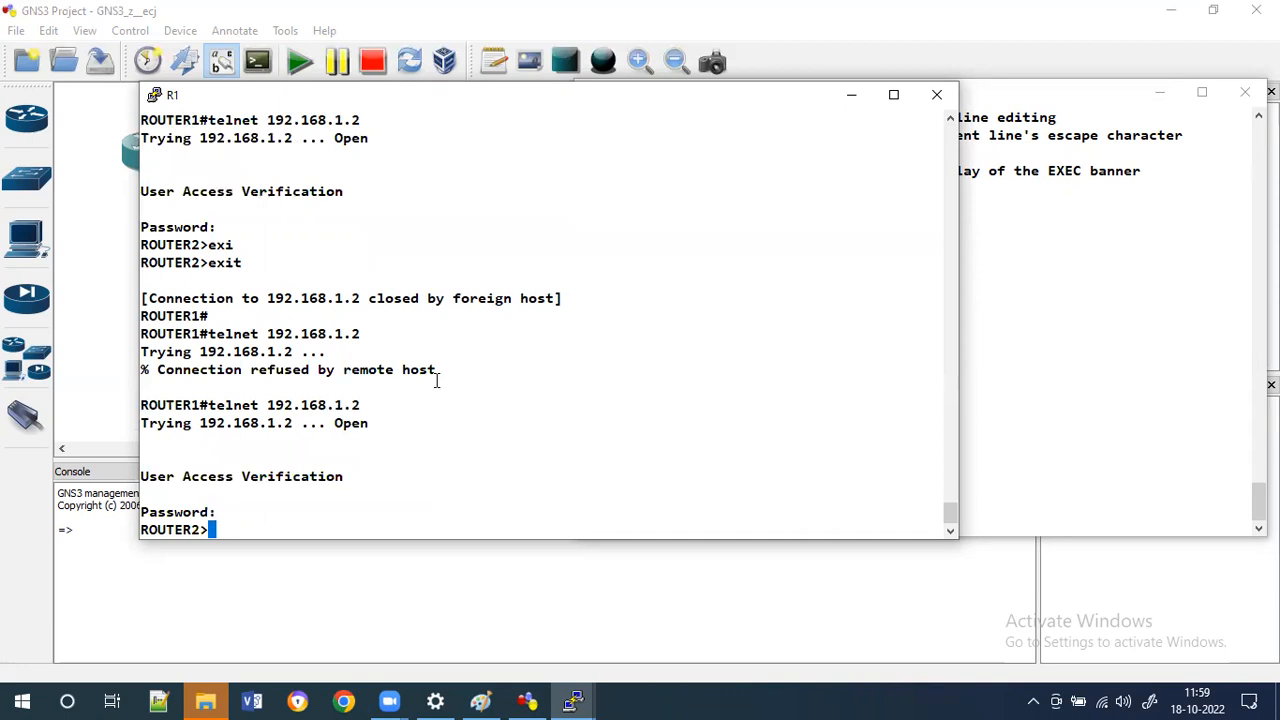
Leave R2's vty lines and set a password on line console 0.
{"action": "left_click", "coordinate": [1068, 274]}
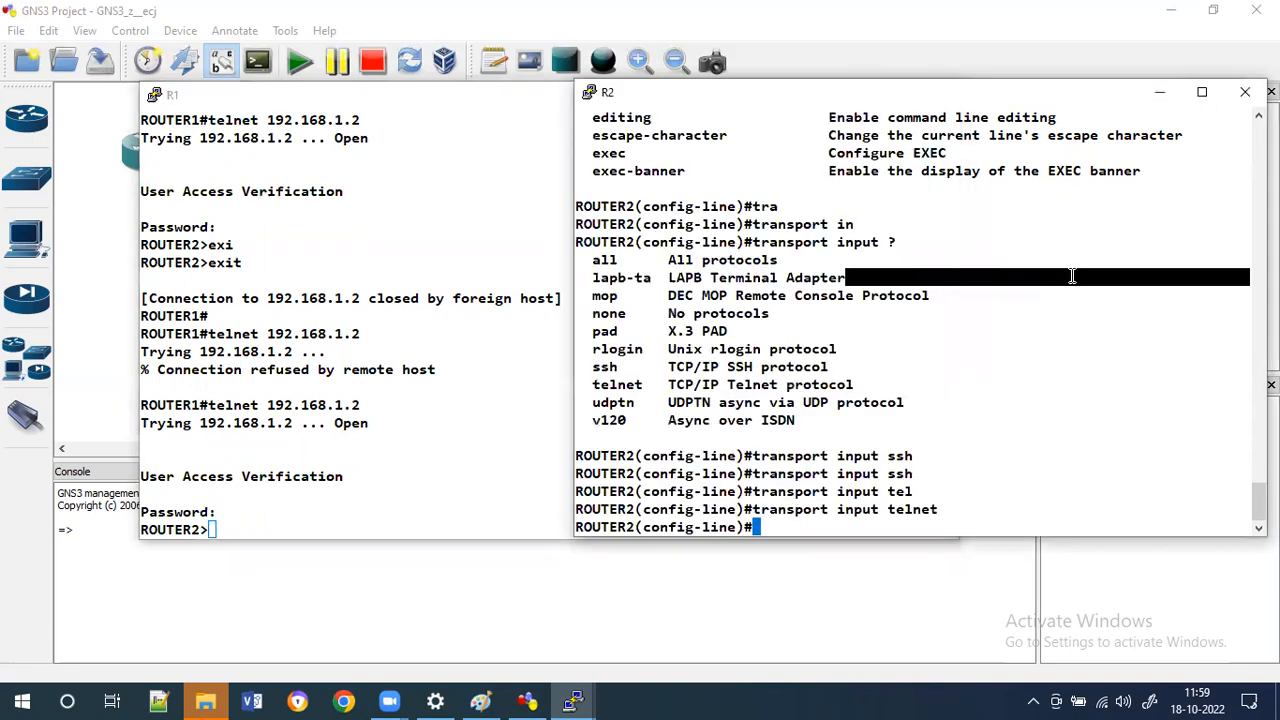
{"action": "type", "text": "exi"}
{"action": "key", "text": "Tab"}
{"action": "key", "text": "Return"}
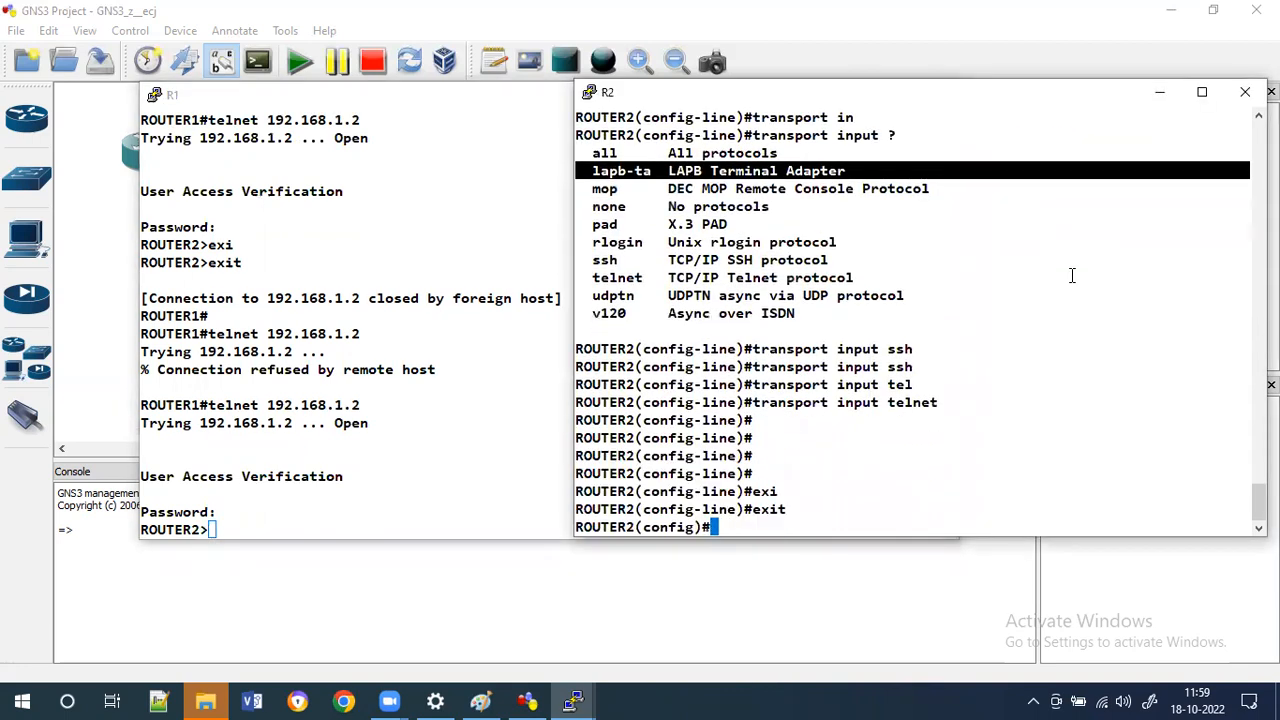
{"action": "type", "text": "line co"}
{"action": "key", "text": "Tab"}
{"action": "type", "text": "0"}
{"action": "key", "text": "Return"}
{"action": "type", "text": "pas"}
{"action": "key", "text": "Tab"}
{"action": "type", "text": "cisco"}
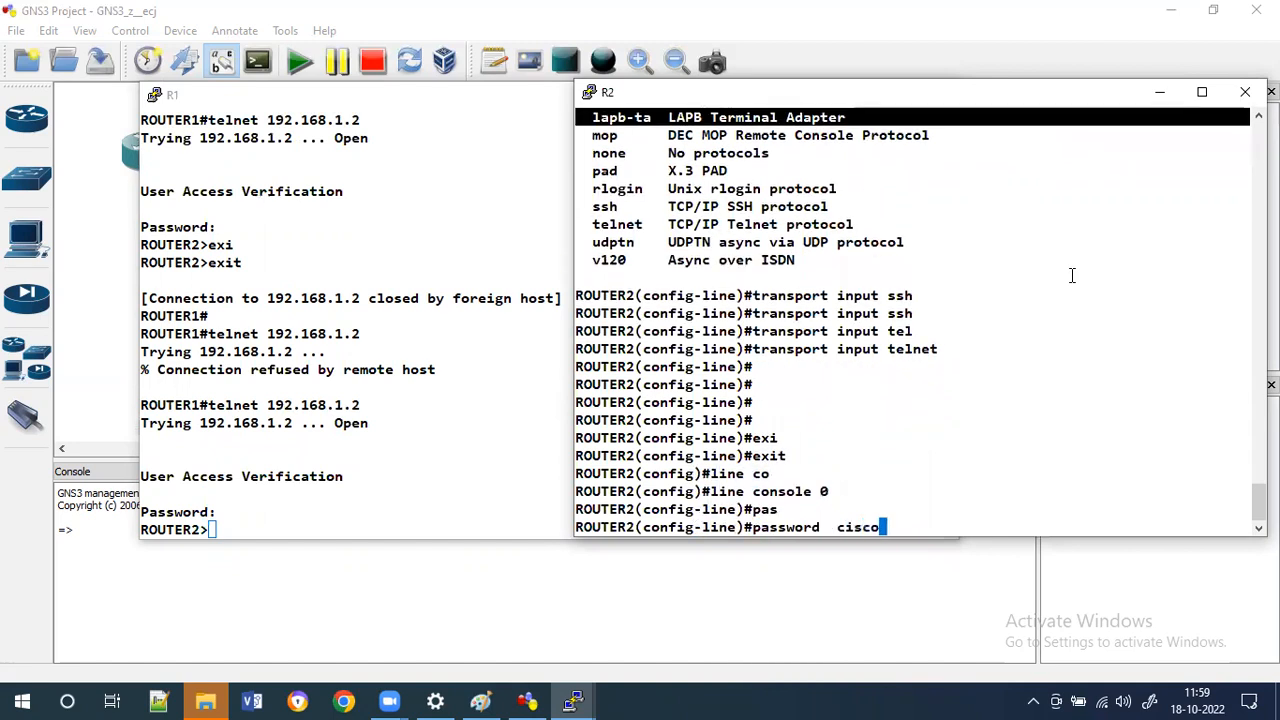
{"action": "key", "text": "Return"}
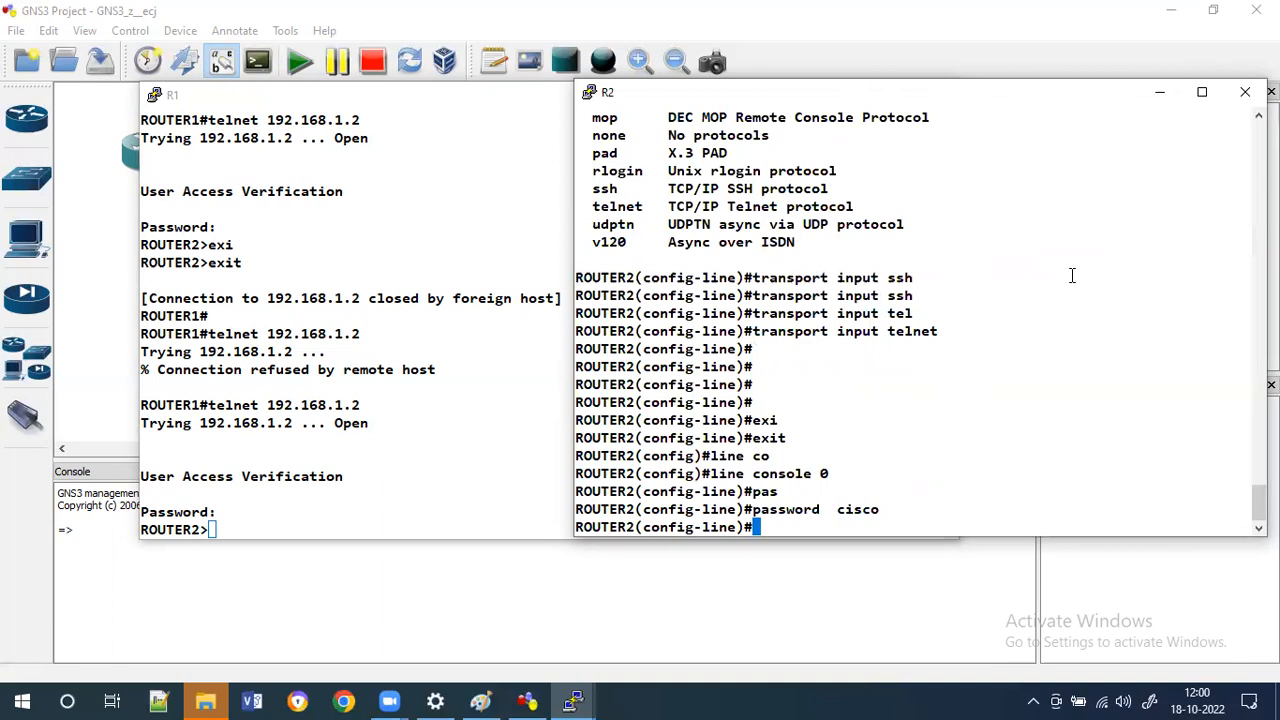
Exit R2's configuration modes back to privileged EXEC.
{"action": "left_click", "coordinate": [344, 375]}
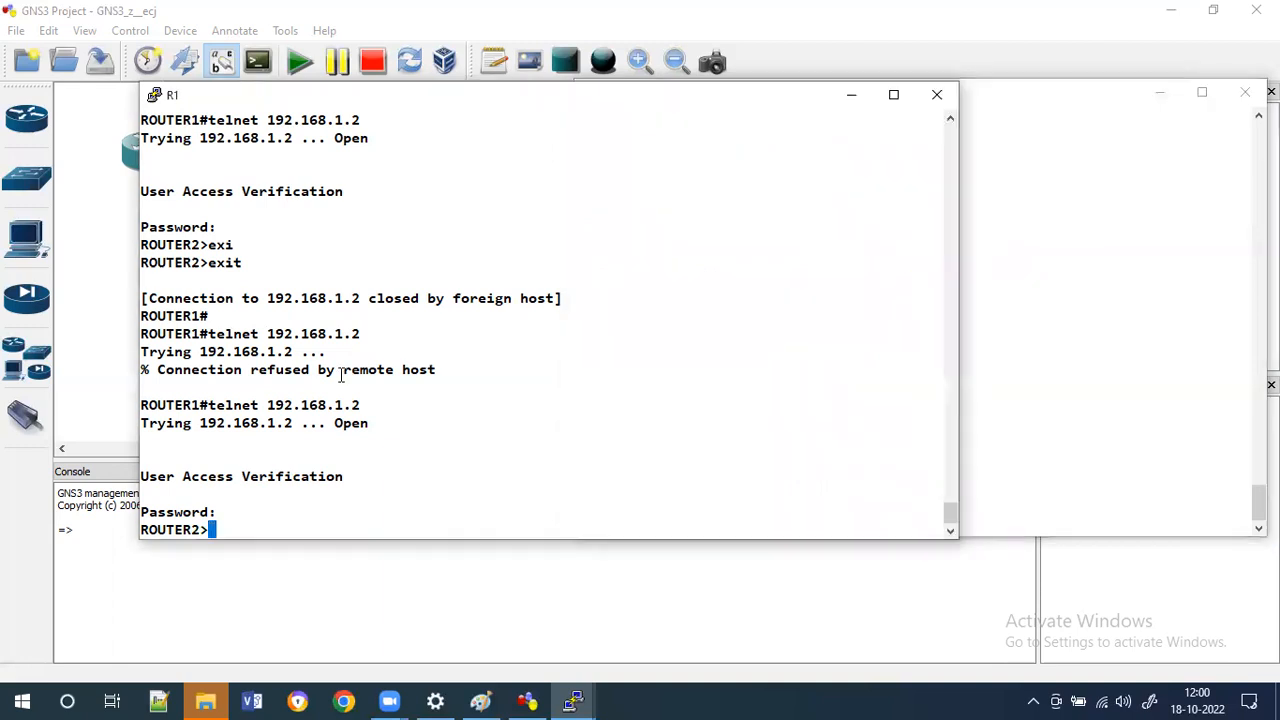
{"action": "double_click", "coordinate": [1036, 312]}
{"action": "key", "text": "Return"}
{"action": "key", "text": "Return"}
{"action": "key", "text": "Return"}
{"action": "key", "text": "Return"}
{"action": "key", "text": "Return"}
{"action": "type", "text": "exi"}
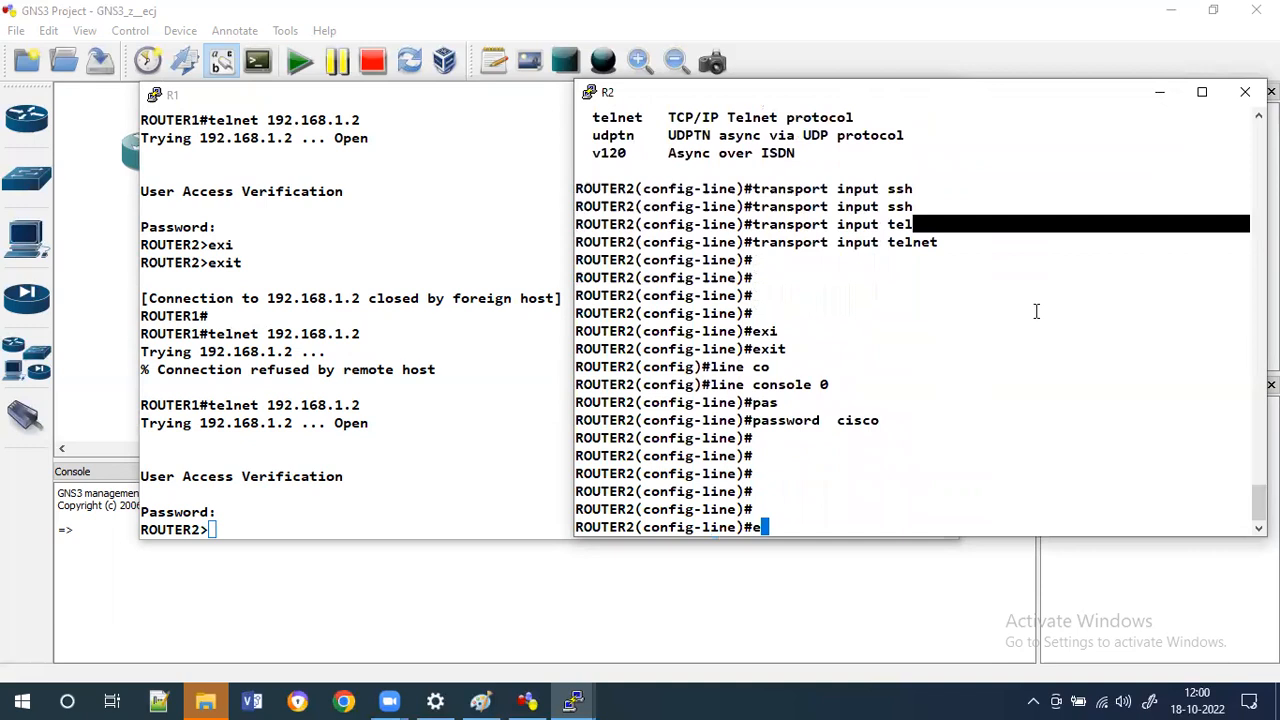
{"action": "key", "text": "Tab"}
{"action": "key", "text": "Return"}
{"action": "type", "text": "exi"}
{"action": "key", "text": "Tab"}
{"action": "key", "text": "Return"}
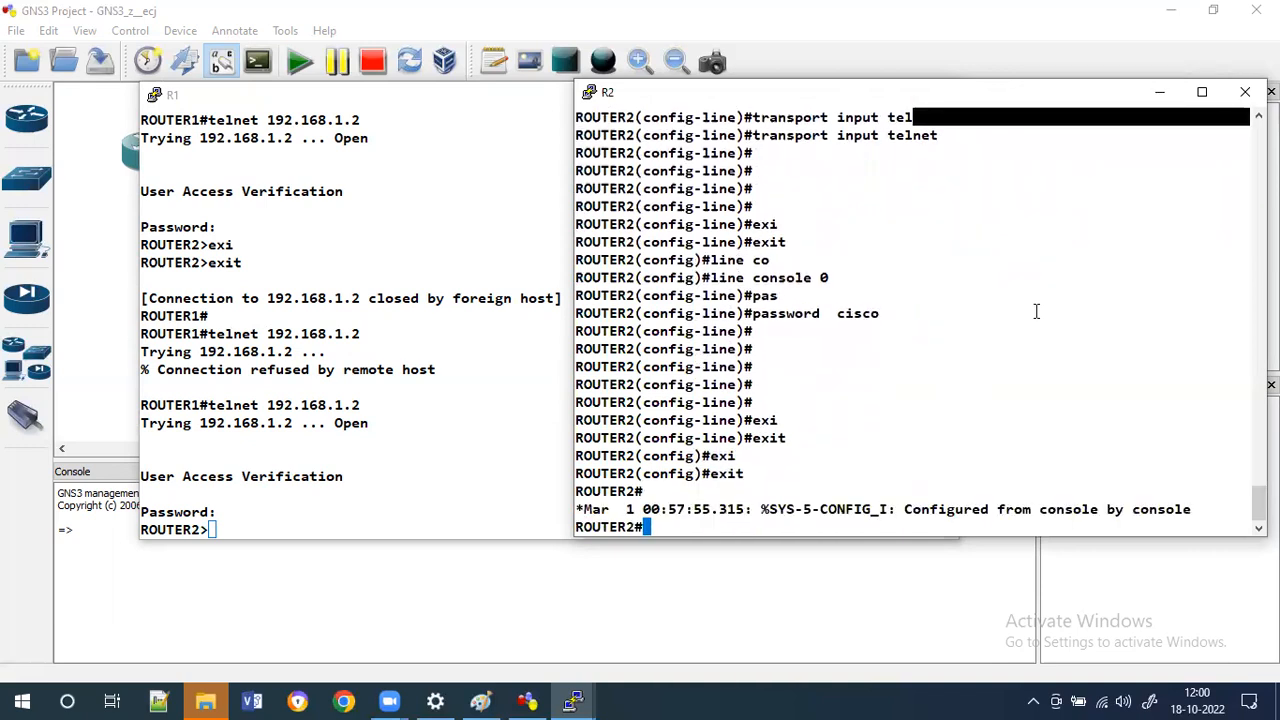
Display R2's full running configuration in a maximized console window.
{"action": "type", "text": "sh run"}
{"action": "key", "text": "Tab"}
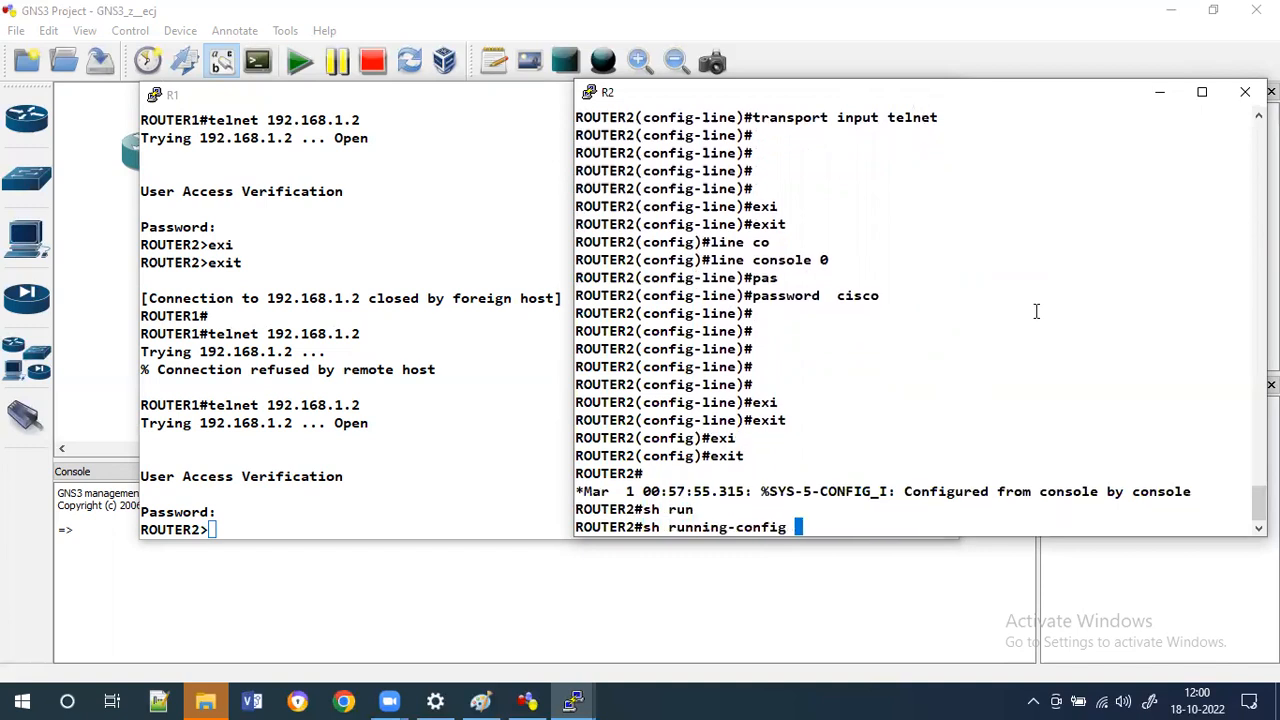
{"action": "key", "text": "Return"}
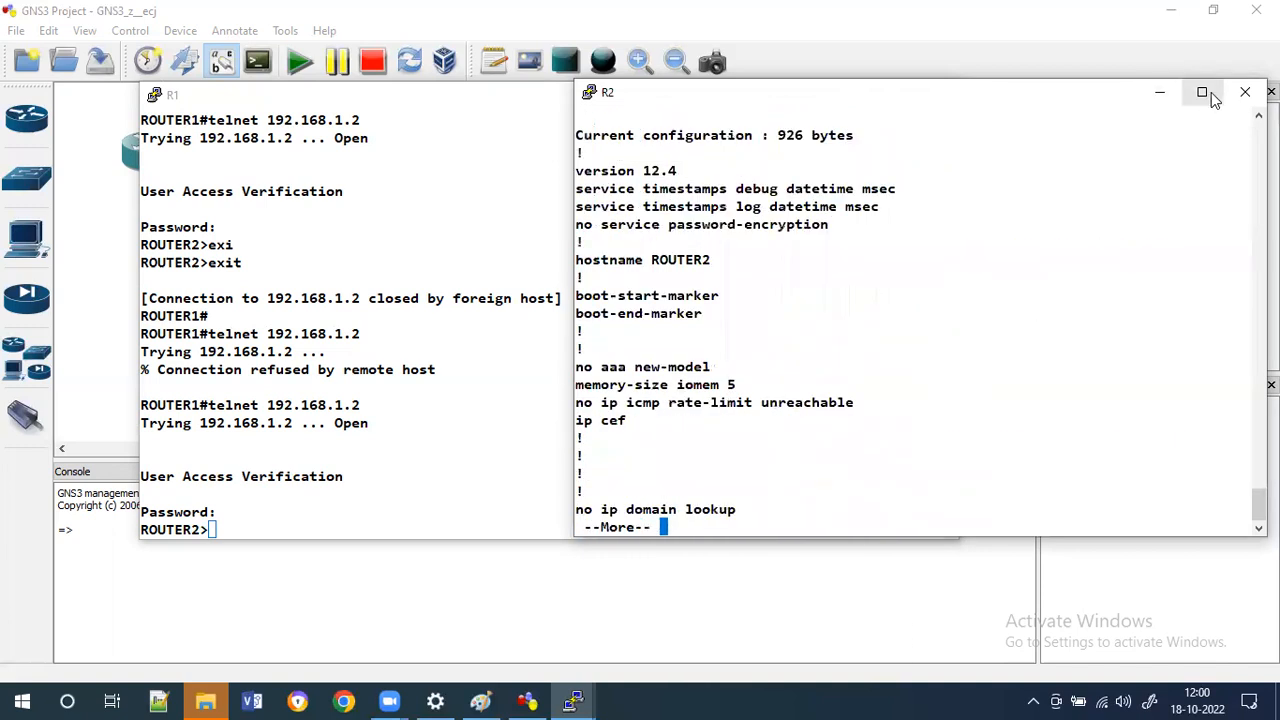
{"action": "left_click", "coordinate": [1202, 92]}
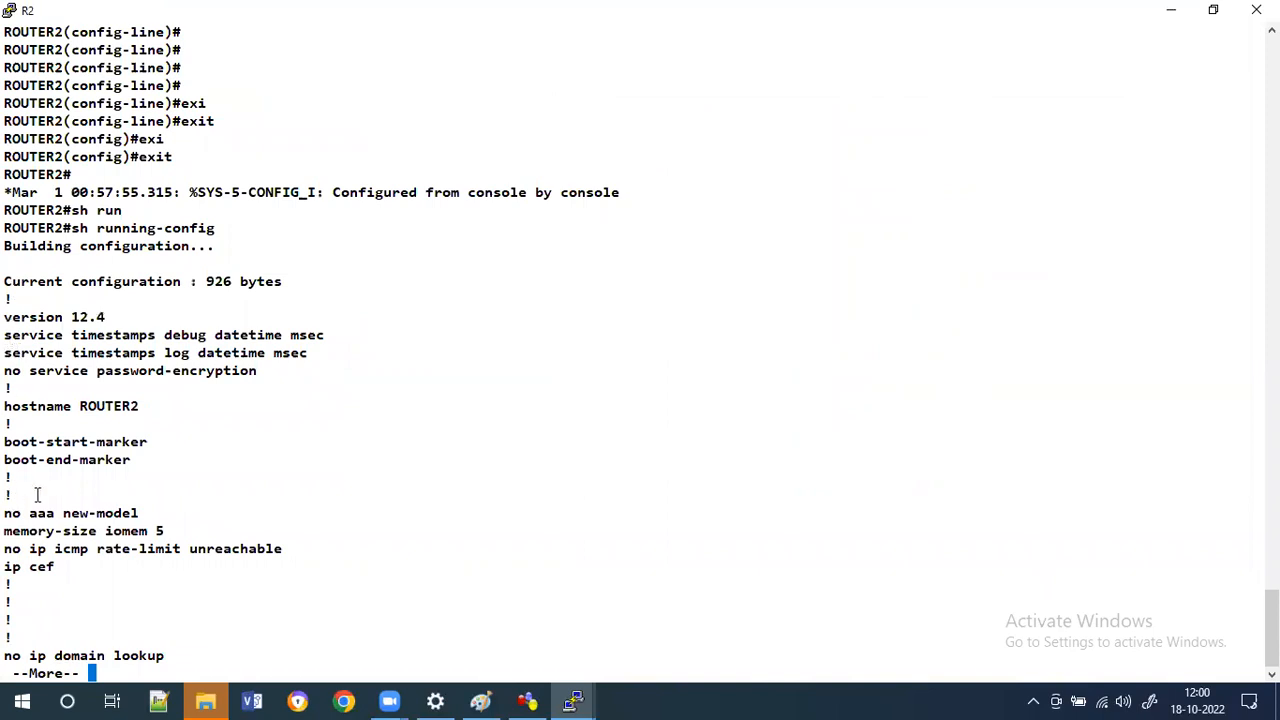
{"action": "key", "text": "space"}
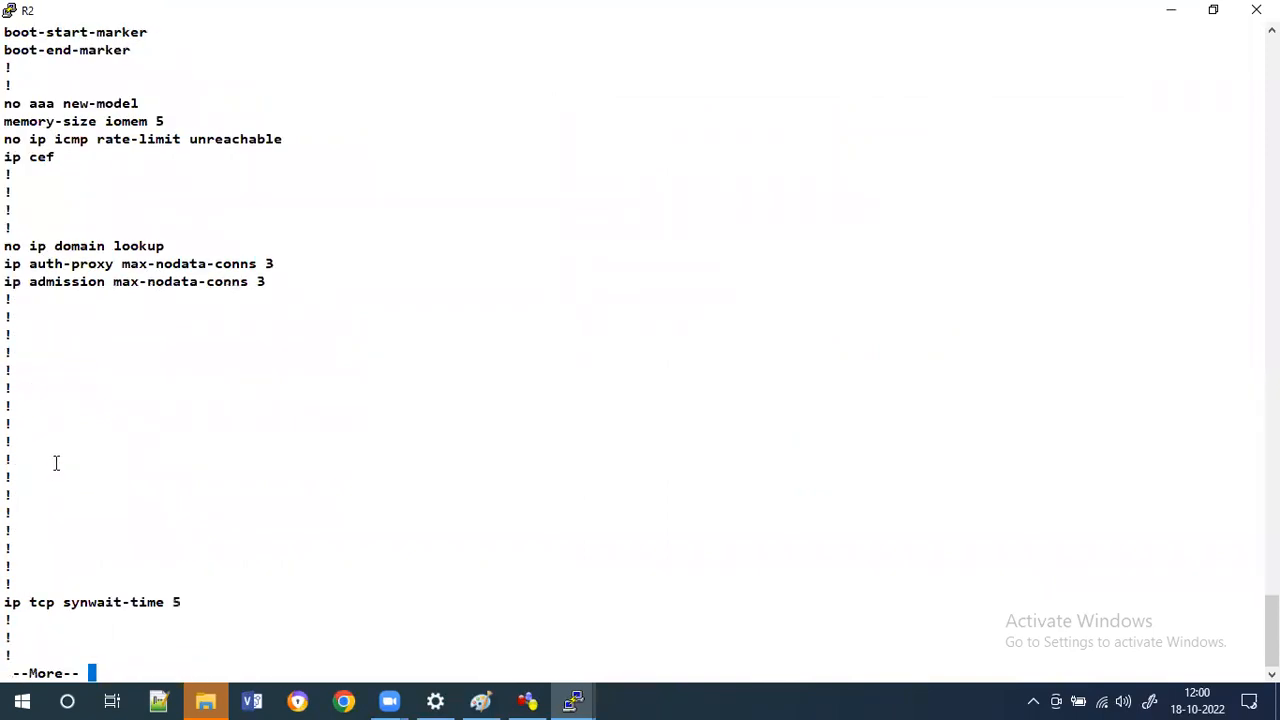
{"action": "key", "text": "space"}
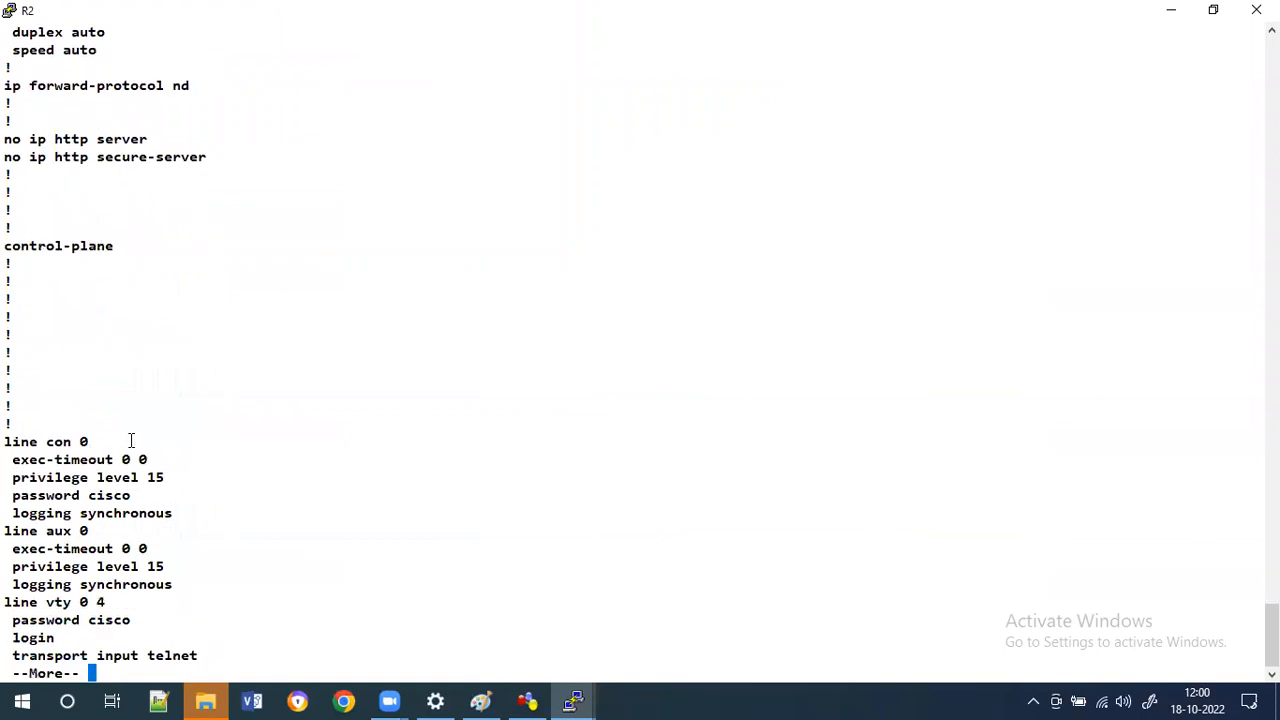
{"action": "key", "text": "space"}
{"action": "key", "text": "Return"}
{"action": "key", "text": "Return"}
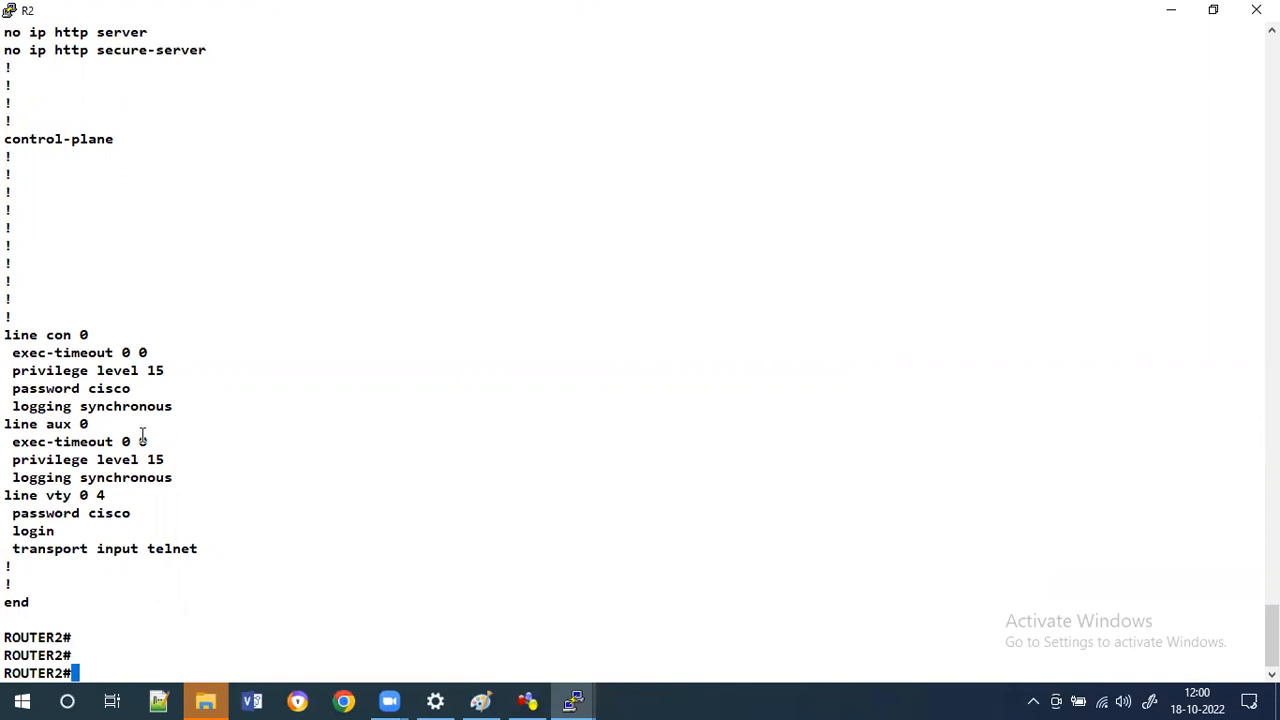
Show only the line sections of R2's running configuration using a section filter.
{"action": "type", "text": "sh run"}
{"action": "key", "text": "Tab"}
{"action": "type", "text": "|"}
{"action": "key", "text": "BackSpace"}
{"action": "type", "text": "|"}
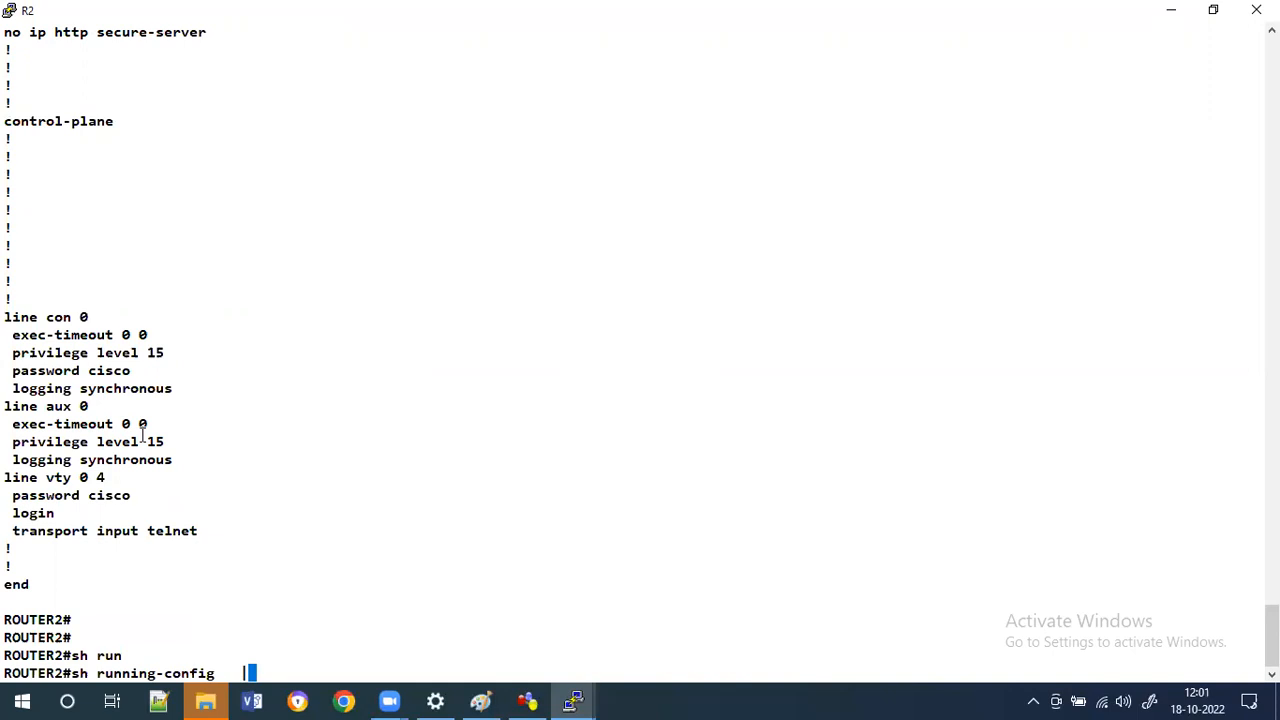
{"action": "type", "text": "?"}
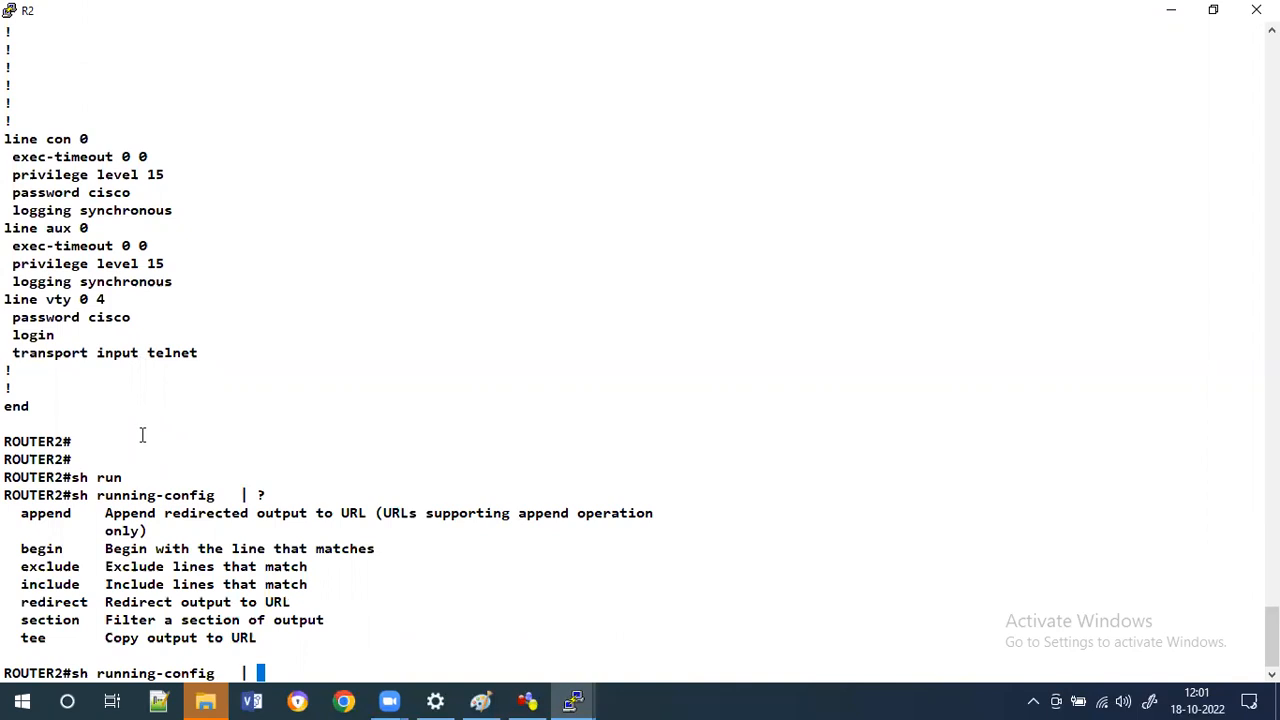
{"action": "type", "text": "se"}
{"action": "key", "text": "Tab"}
{"action": "type", "text": "line"}
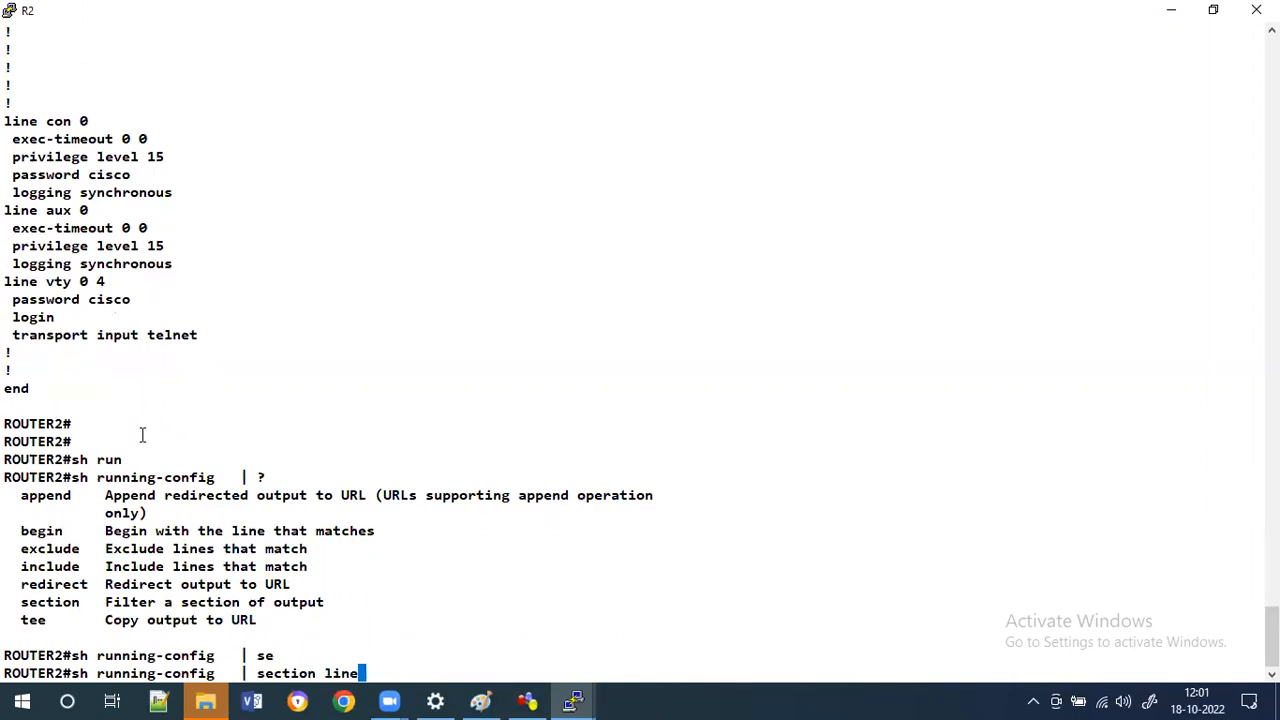
{"action": "key", "text": "Return"}
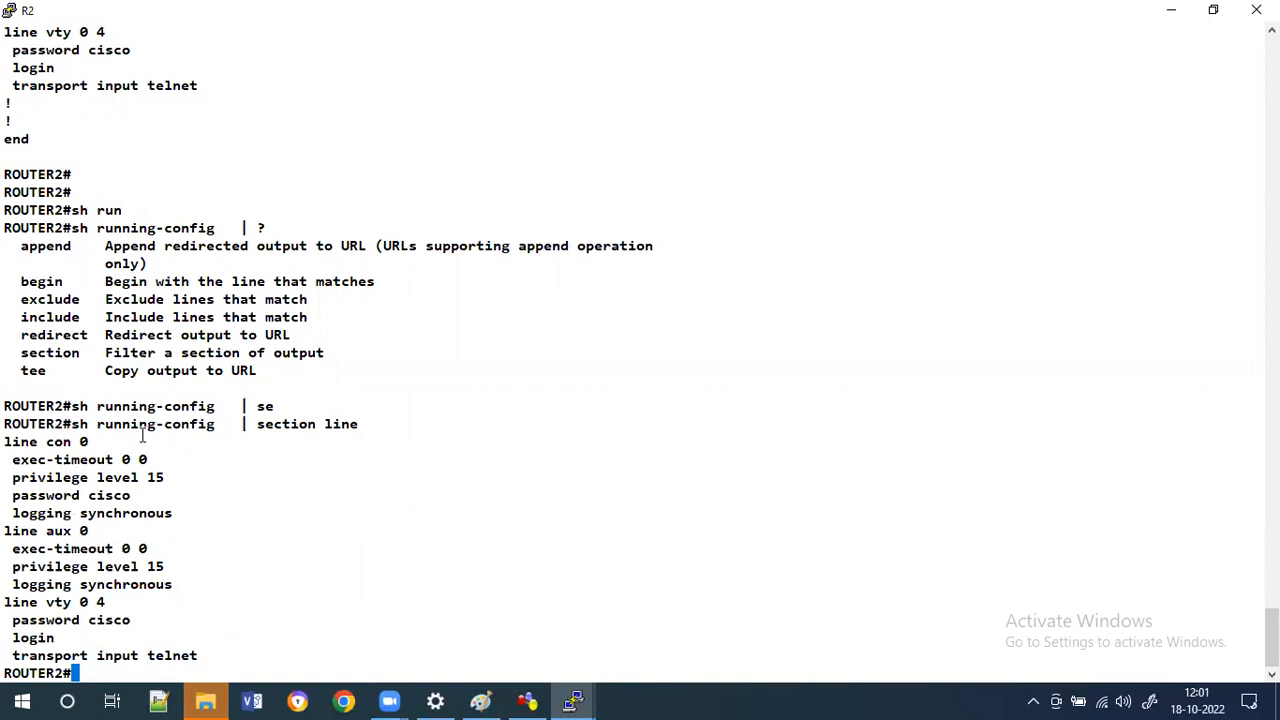
Filter R2's running configuration to the ip address section.
{"action": "key", "text": "Up"}
{"action": "key", "text": "BackSpace"}
{"action": "key", "text": "BackSpace"}
{"action": "key", "text": "BackSpace"}
{"action": "key", "text": "BackSpace"}
{"action": "type", "text": "addres"}
{"action": "key", "text": "BackSpace"}
{"action": "key", "text": "BackSpace"}
{"action": "key", "text": "BackSpace"}
{"action": "key", "text": "BackSpace"}
{"action": "key", "text": "BackSpace"}
{"action": "key", "text": "BackSpace"}
{"action": "type", "text": "ip addr"}
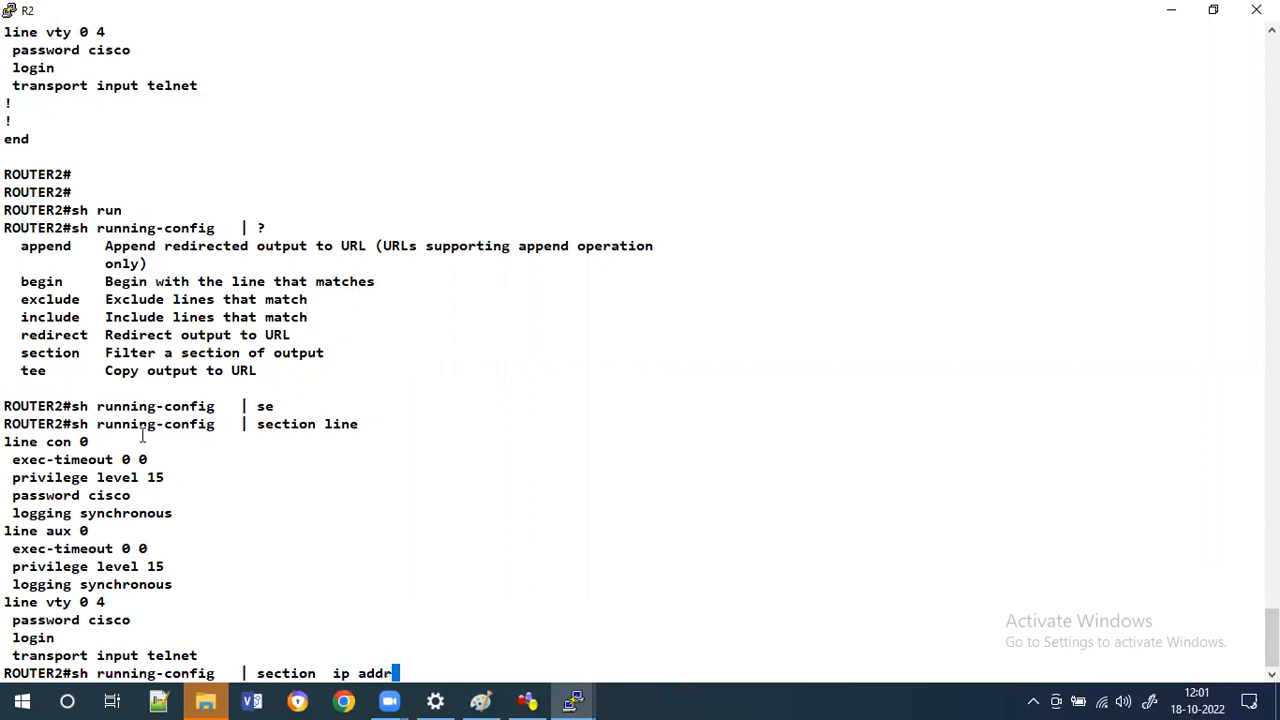
{"action": "type", "text": "ess"}
{"action": "key", "text": "Return"}
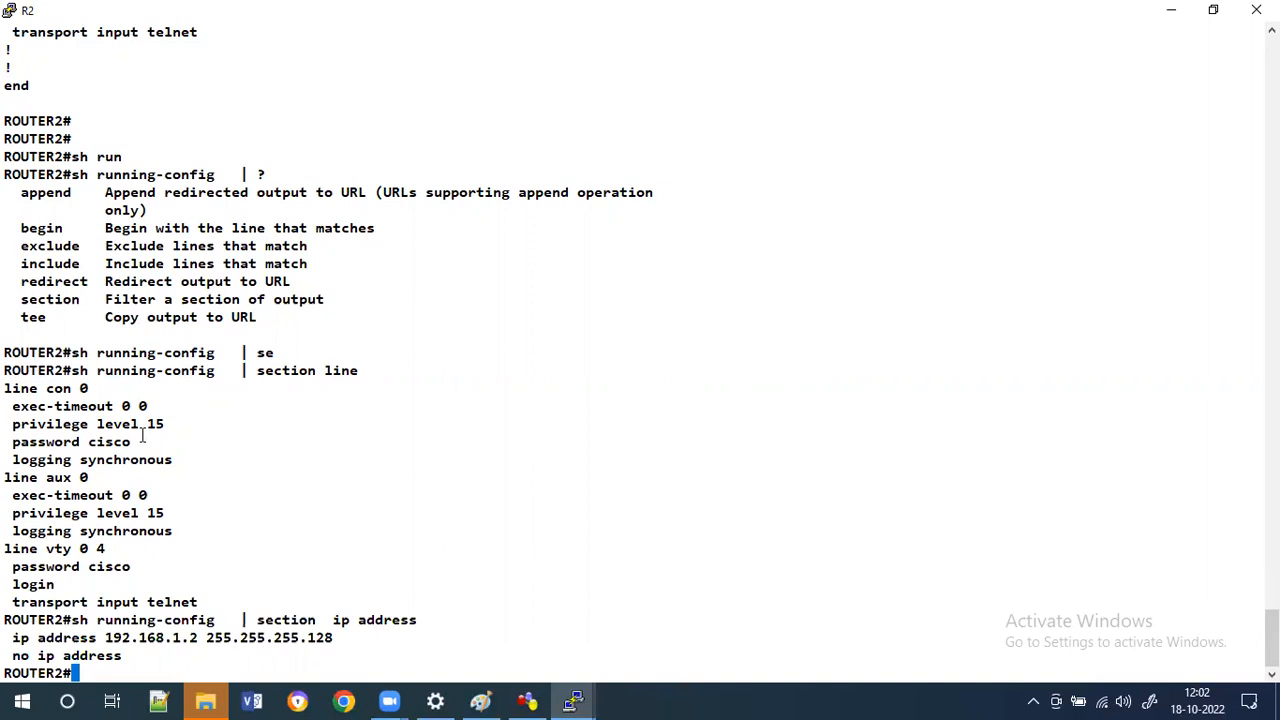
Filter R2's running configuration to the username section.
{"action": "key", "text": "Up"}
{"action": "key", "text": "BackSpace"}
{"action": "key", "text": "BackSpace"}
{"action": "key", "text": "BackSpace"}
{"action": "key", "text": "BackSpace"}
{"action": "key", "text": "BackSpace"}
{"action": "key", "text": "BackSpace"}
{"action": "key", "text": "BackSpace"}
{"action": "key", "text": "BackSpace"}
{"action": "key", "text": "BackSpace"}
{"action": "key", "text": "BackSpace"}
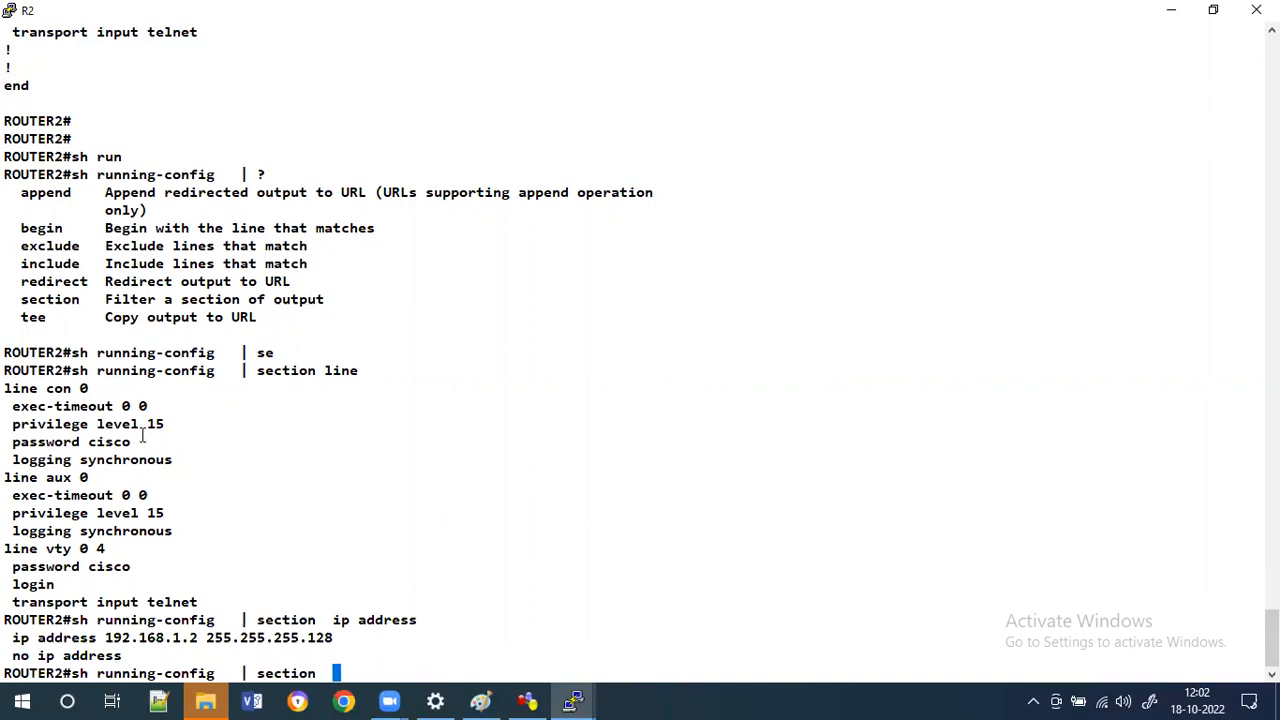
{"action": "type", "text": "username"}
{"action": "key", "text": "Return"}
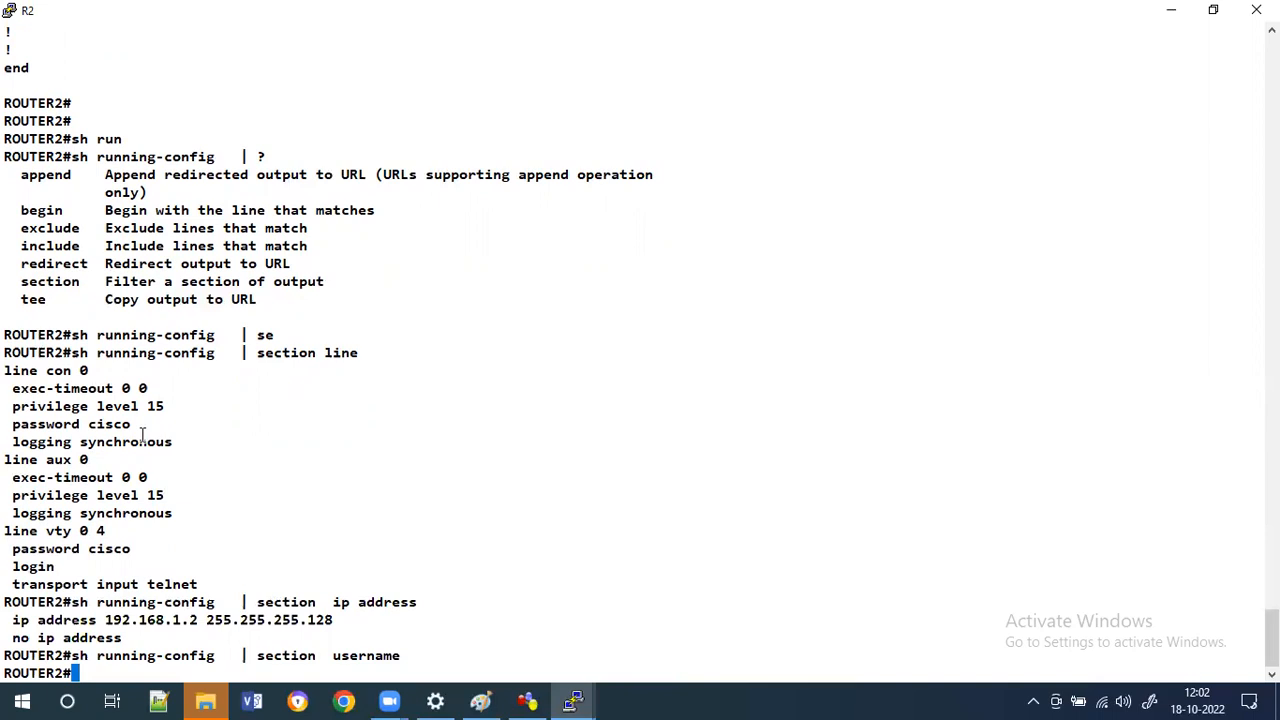
In global configuration, create local user cisco with privilege level 15 and a password, then exit to privileged EXEC.
{"action": "type", "text": "conf"}
{"action": "key", "text": "BackSpace"}
{"action": "key", "text": "BackSpace"}
{"action": "key", "text": "BackSpace"}
{"action": "key", "text": "BackSpace"}
{"action": "type", "text": "conf t"}
{"action": "key", "text": "Return"}
{"action": "type", "text": "conf t"}
{"action": "key", "text": "Tab"}
{"action": "key", "text": "Return"}
{"action": "key", "text": "Return"}
{"action": "key", "text": "Return"}
{"action": "key", "text": "Return"}
{"action": "type", "text": "use"}
{"action": "key", "text": "Tab"}
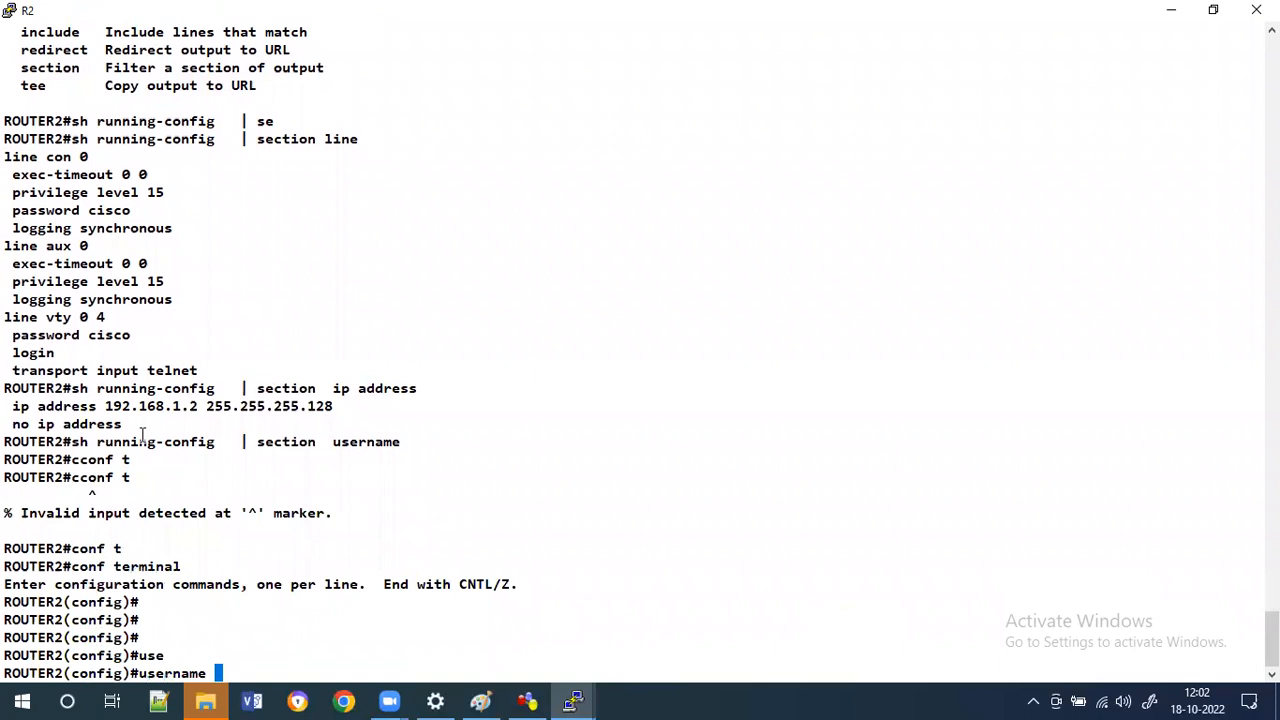
{"action": "type", "text": "cisco ?"}
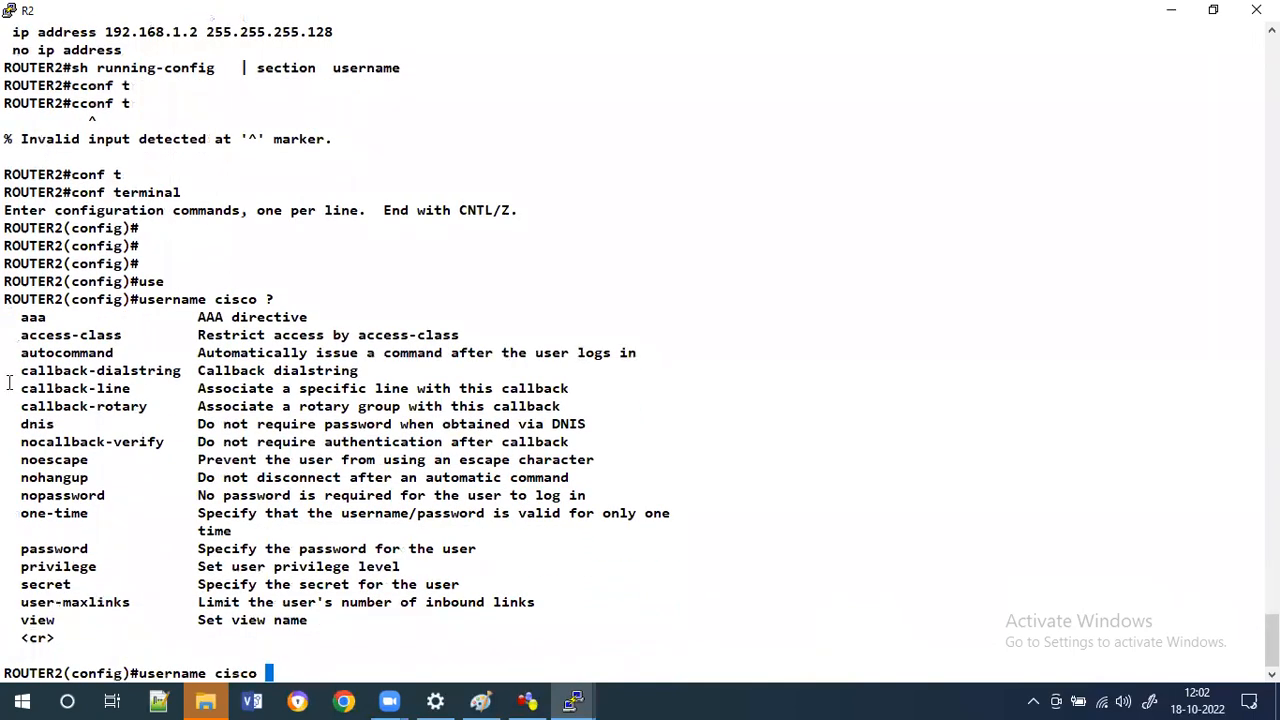
{"action": "double_click", "coordinate": [66, 550]}
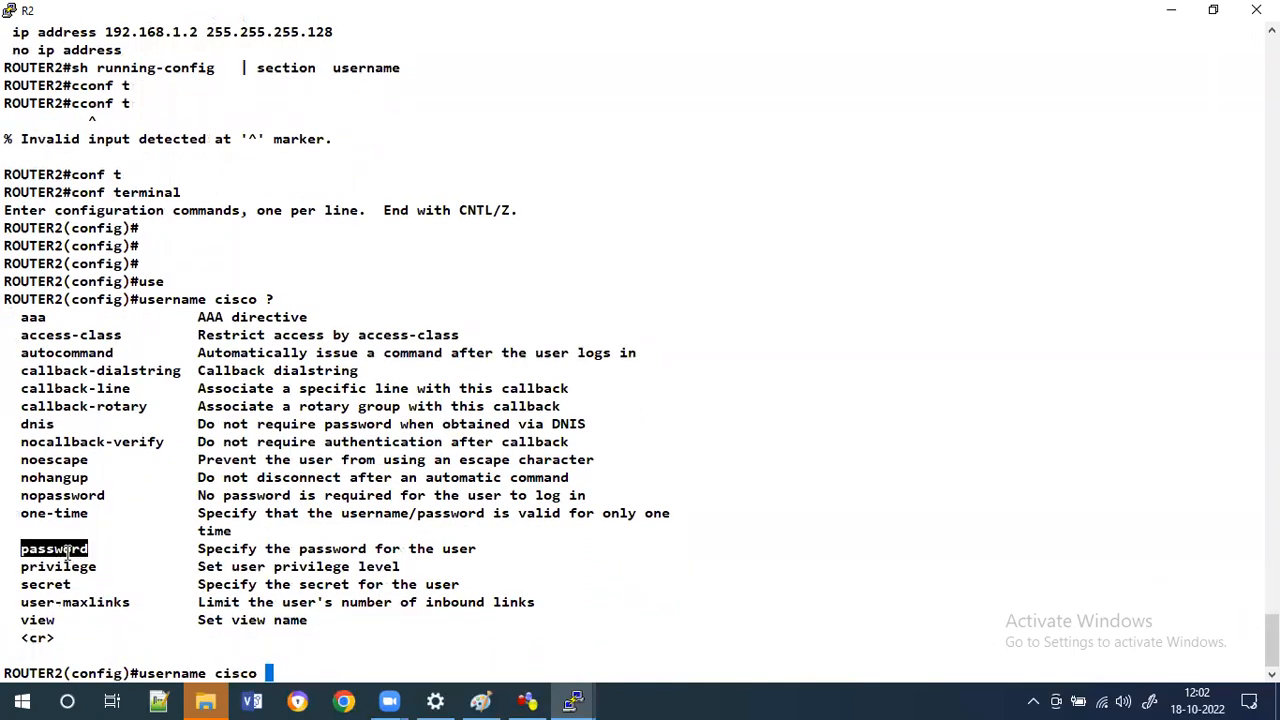
{"action": "double_click", "coordinate": [66, 566]}
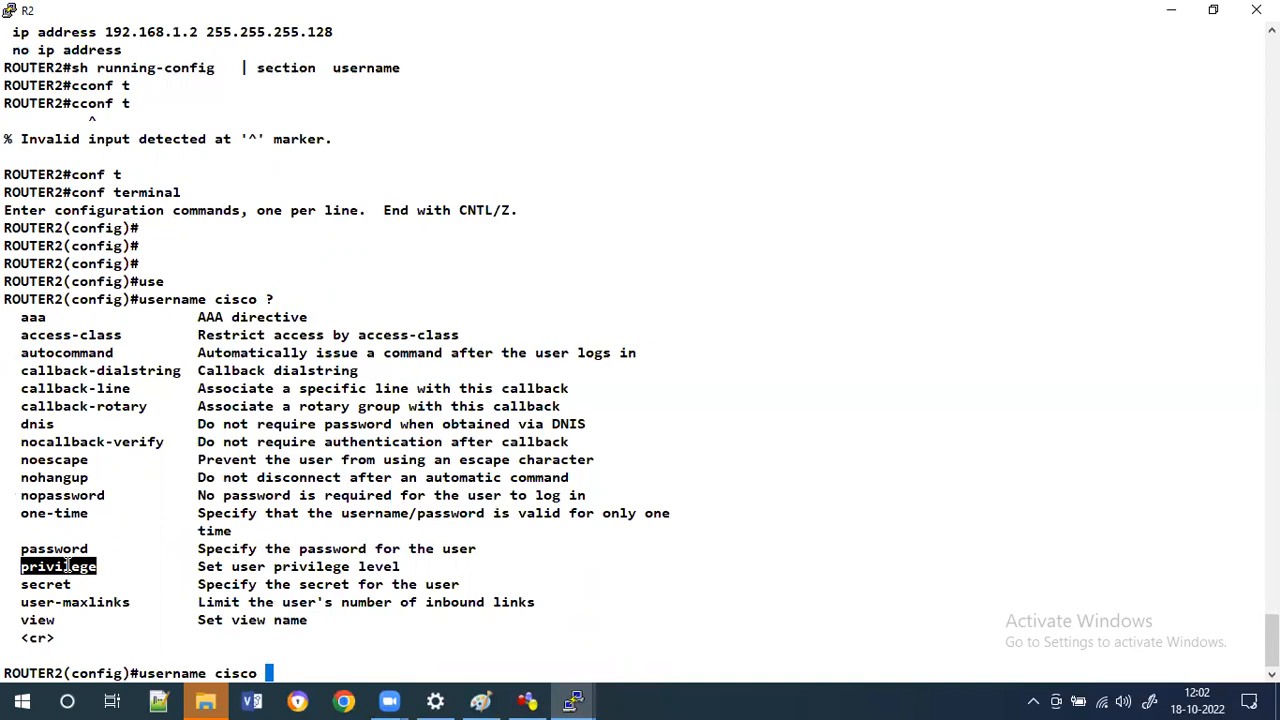
{"action": "type", "text": "pr"}
{"action": "key", "text": "Tab"}
{"action": "type", "text": "?"}
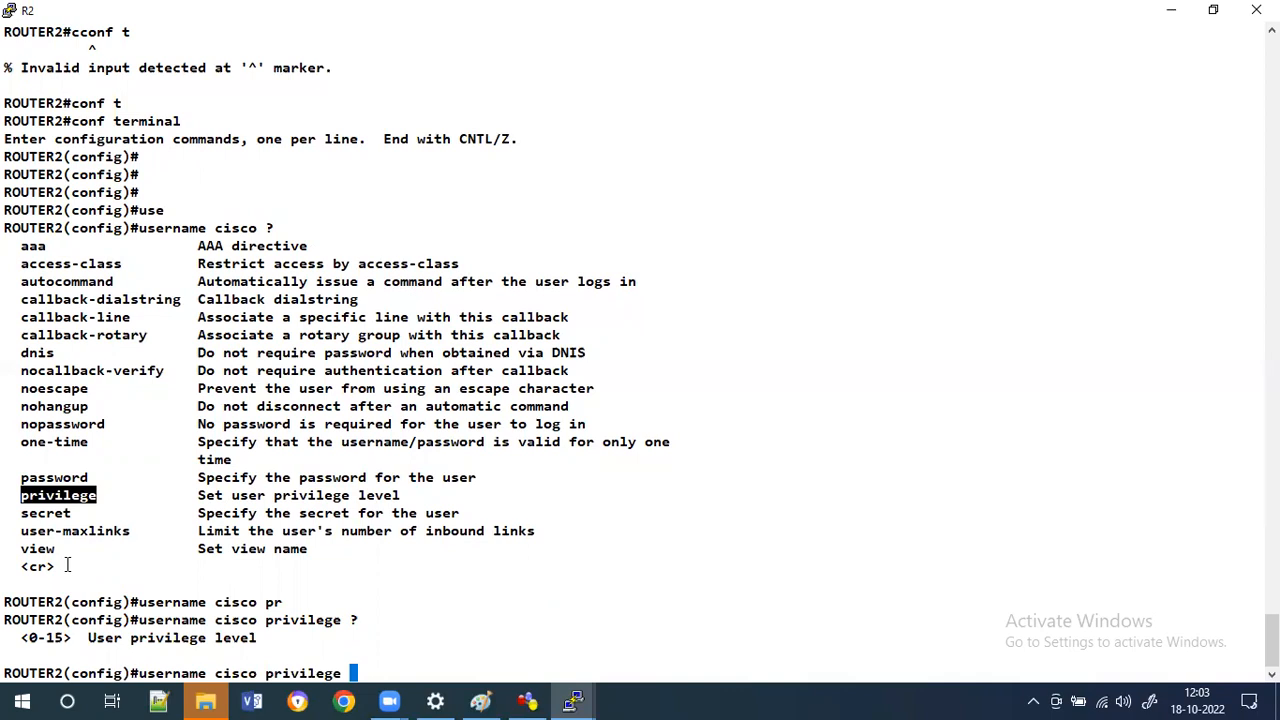
{"action": "type", "text": "15 ?"}
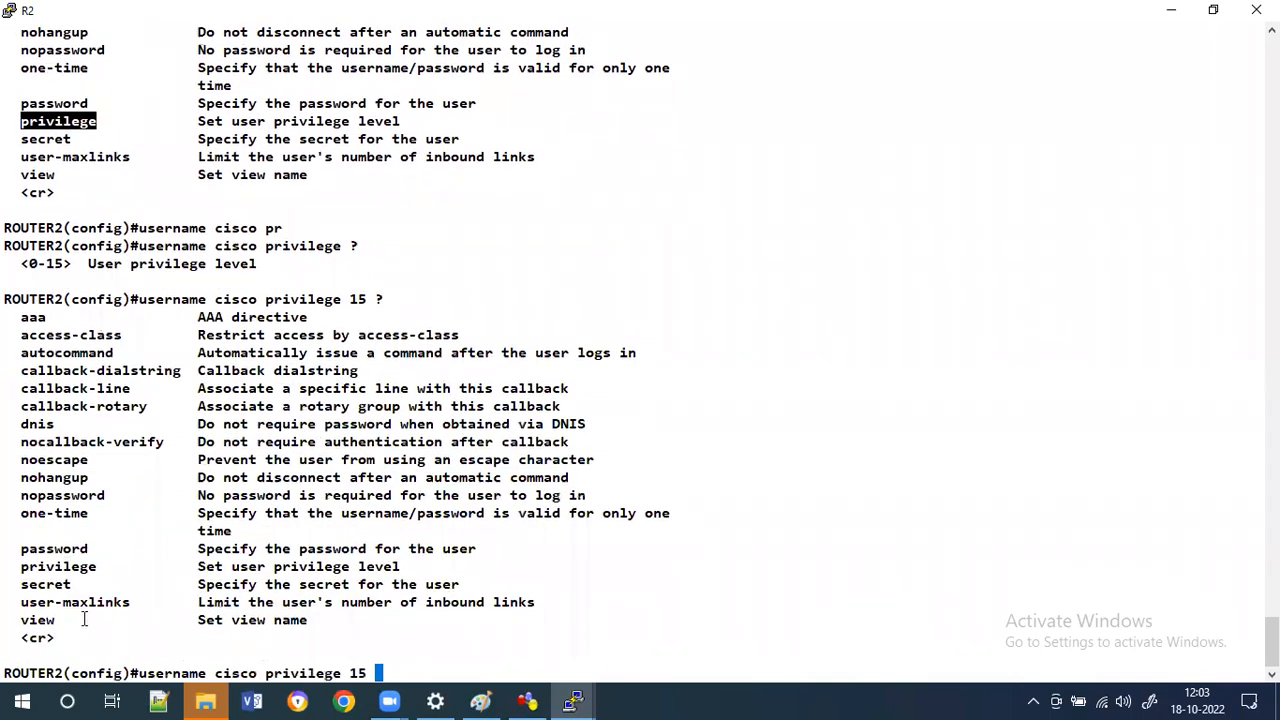
{"action": "type", "text": "pas"}
{"action": "key", "text": "Tab"}
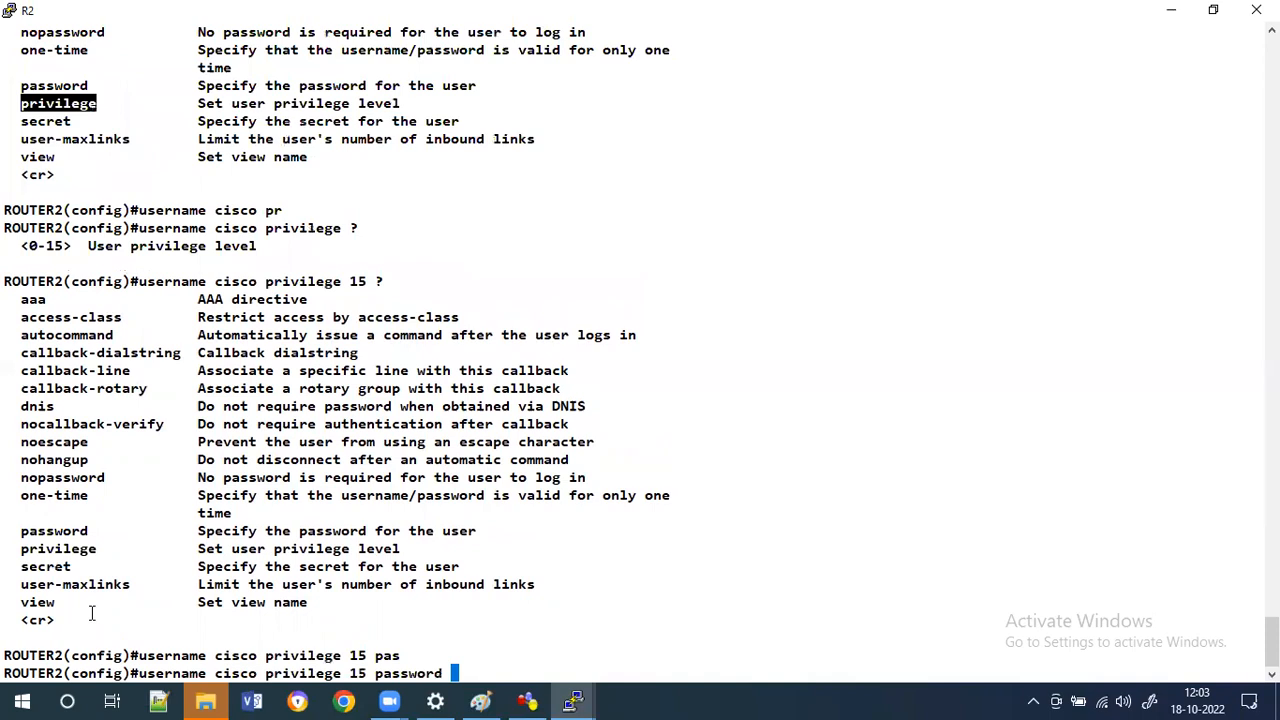
{"action": "type", "text": "cisco"}
{"action": "key", "text": "Return"}
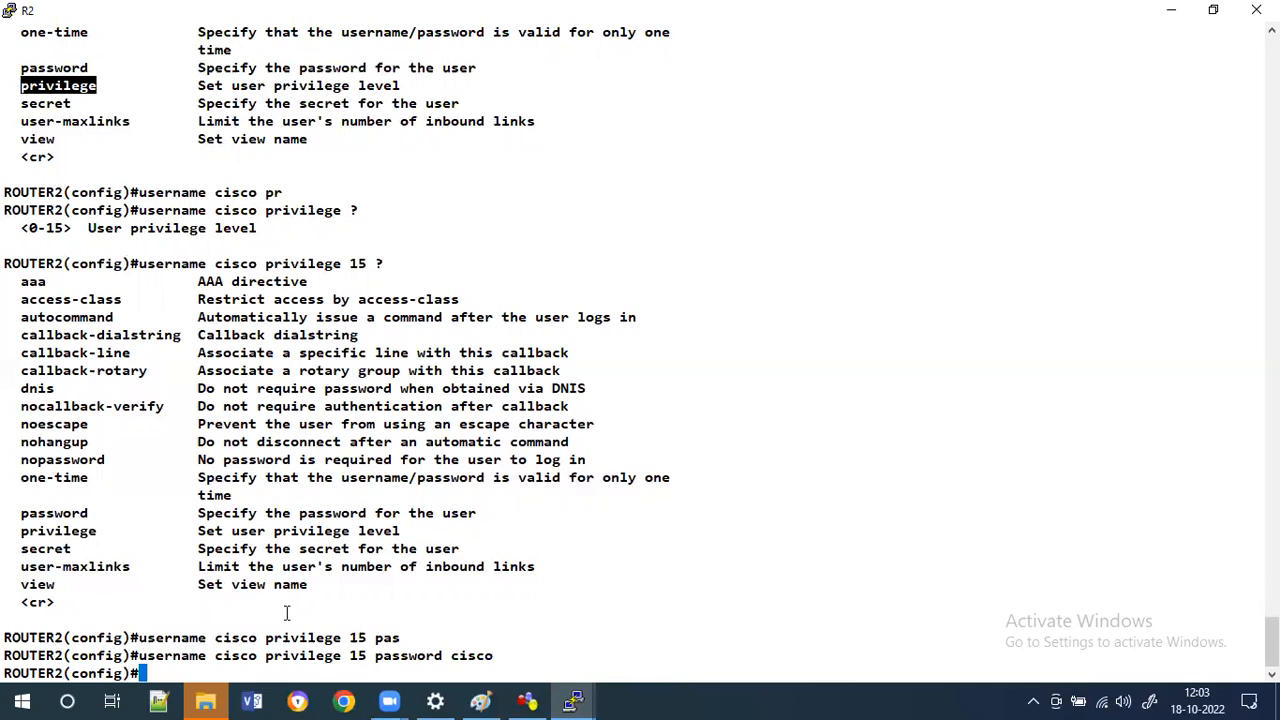
{"action": "type", "text": "exi"}
{"action": "key", "text": "Tab"}
{"action": "key", "text": "Return"}
{"action": "key", "text": "Return"}
{"action": "key", "text": "Return"}
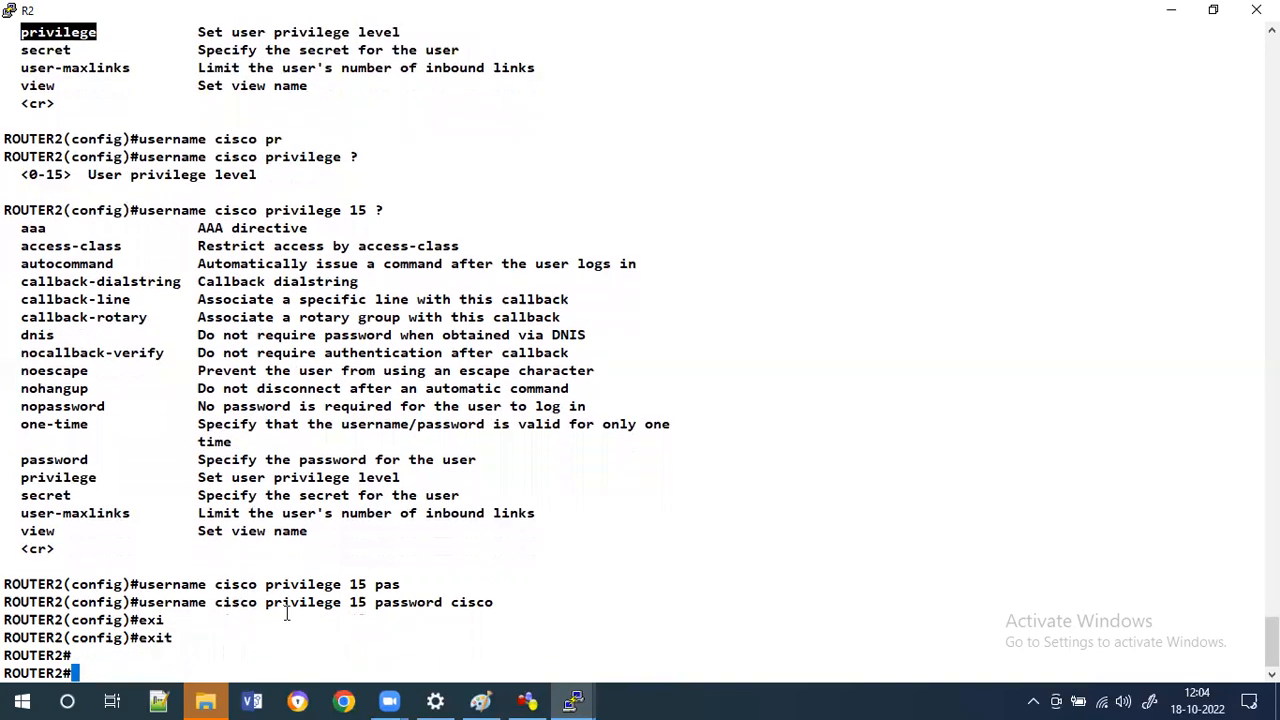
In R1's console, exit the telnet session to R2.
{"action": "mouse_move", "coordinate": [572, 700]}
{"action": "left_click", "coordinate": [475, 663]}
{"action": "key", "text": "Return"}
{"action": "key", "text": "Return"}
{"action": "key", "text": "Return"}
{"action": "key", "text": "Return"}
{"action": "type", "text": "exi"}
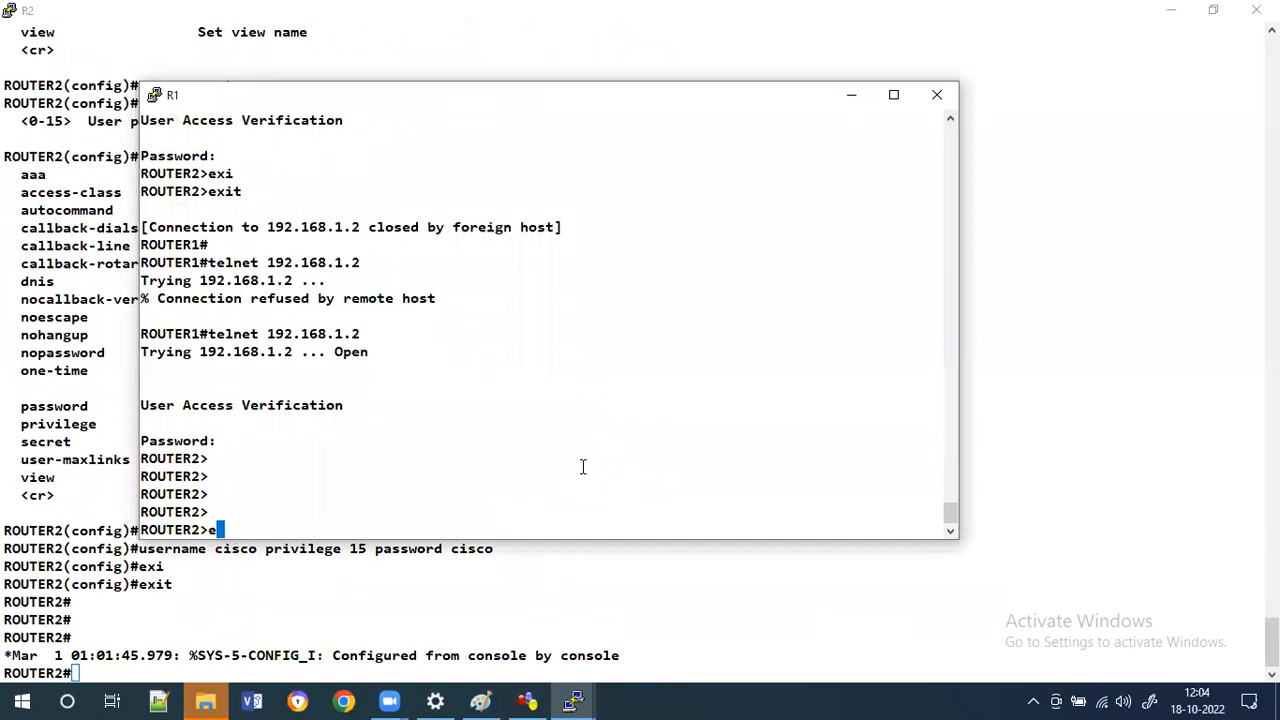
{"action": "key", "text": "Tab"}
{"action": "key", "text": "Return"}
{"action": "key", "text": "Return"}
{"action": "key", "text": "Return"}
Try to SSH from R1 to 192.168.1.2 with login user cisco.
{"action": "type", "text": "ssh "}
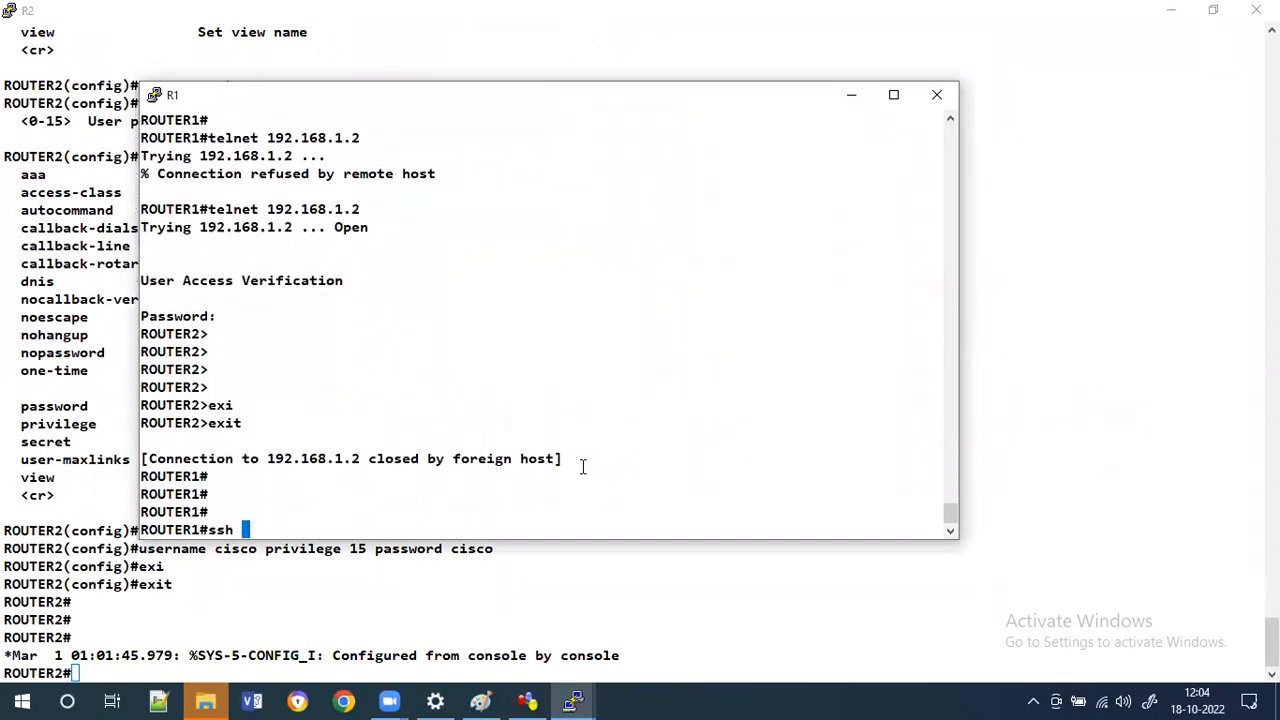
{"action": "type", "text": "-l cisco ?"}
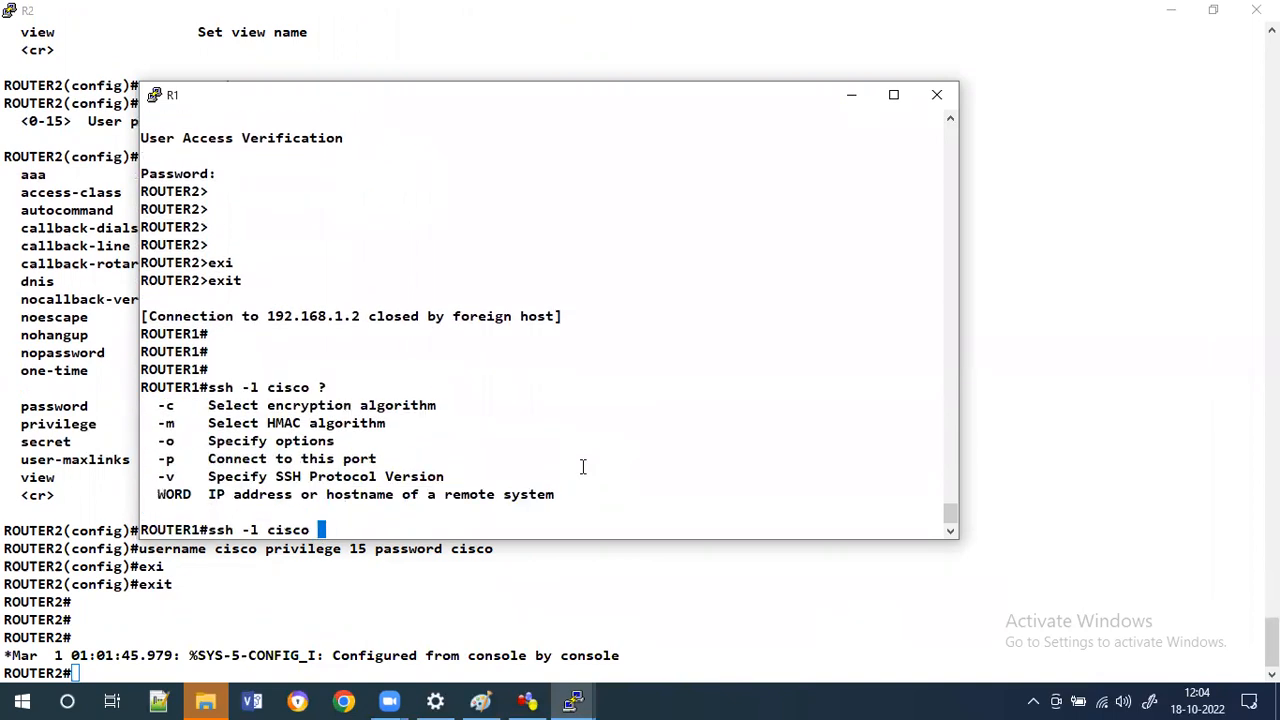
{"action": "type", "text": "192.168.1.2"}
{"action": "key", "text": "Return"}
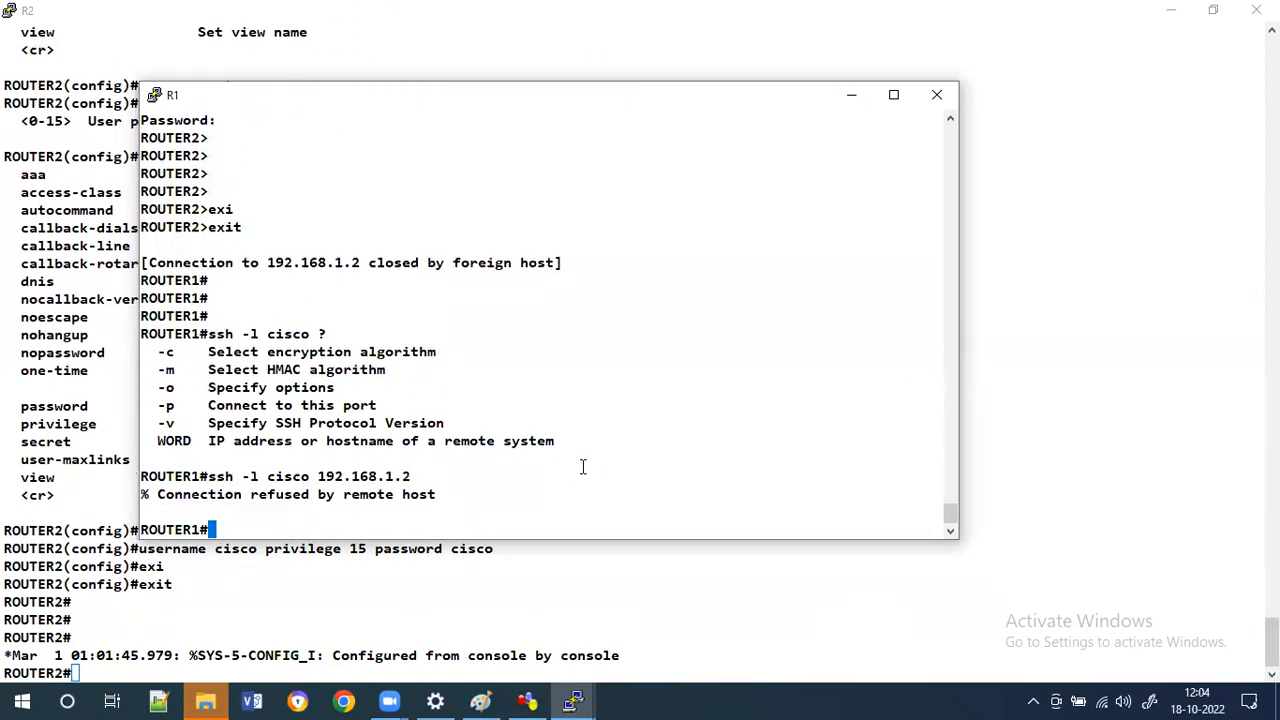
Show the line sections of R2's running configuration with a section filter.
{"action": "left_click", "coordinate": [253, 641]}
{"action": "key", "text": "Return"}
{"action": "key", "text": "Return"}
{"action": "key", "text": "Return"}
{"action": "type", "text": "sh "}
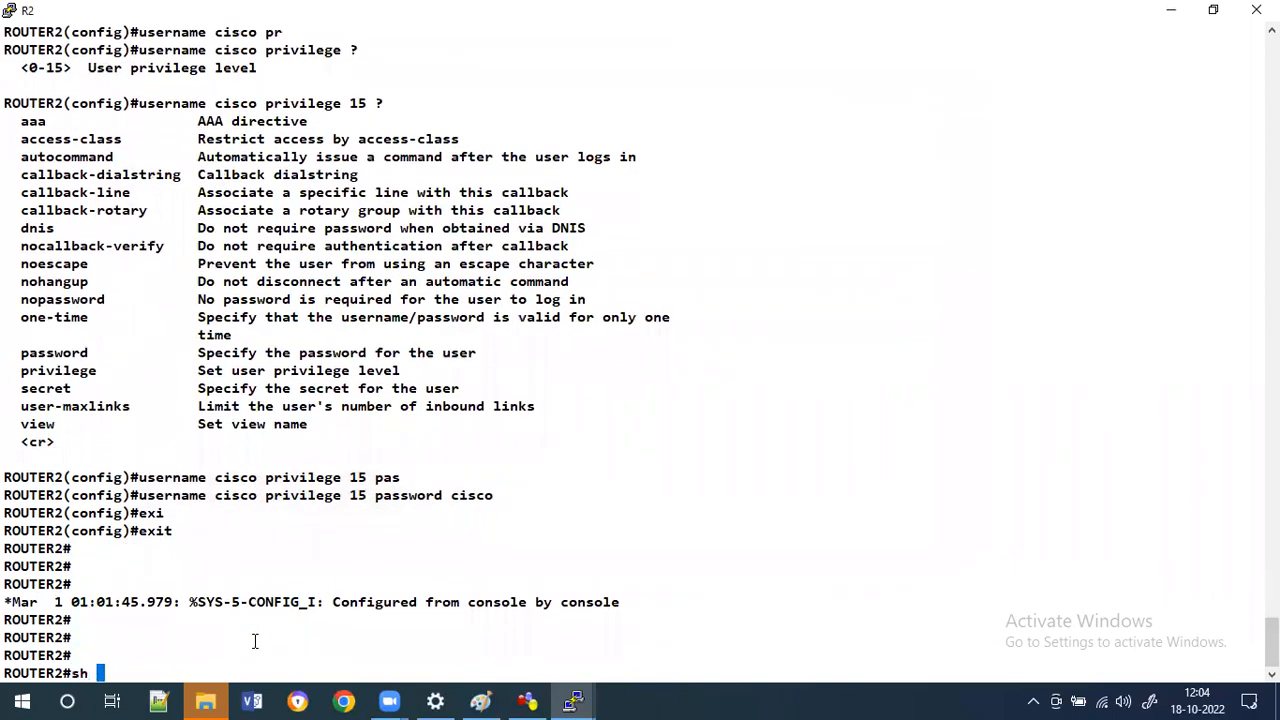
{"action": "type", "text": "run"}
{"action": "key", "text": "Tab"}
{"action": "key", "text": "Tab"}
{"action": "type", "text": "| se line"}
{"action": "key", "text": "Return"}
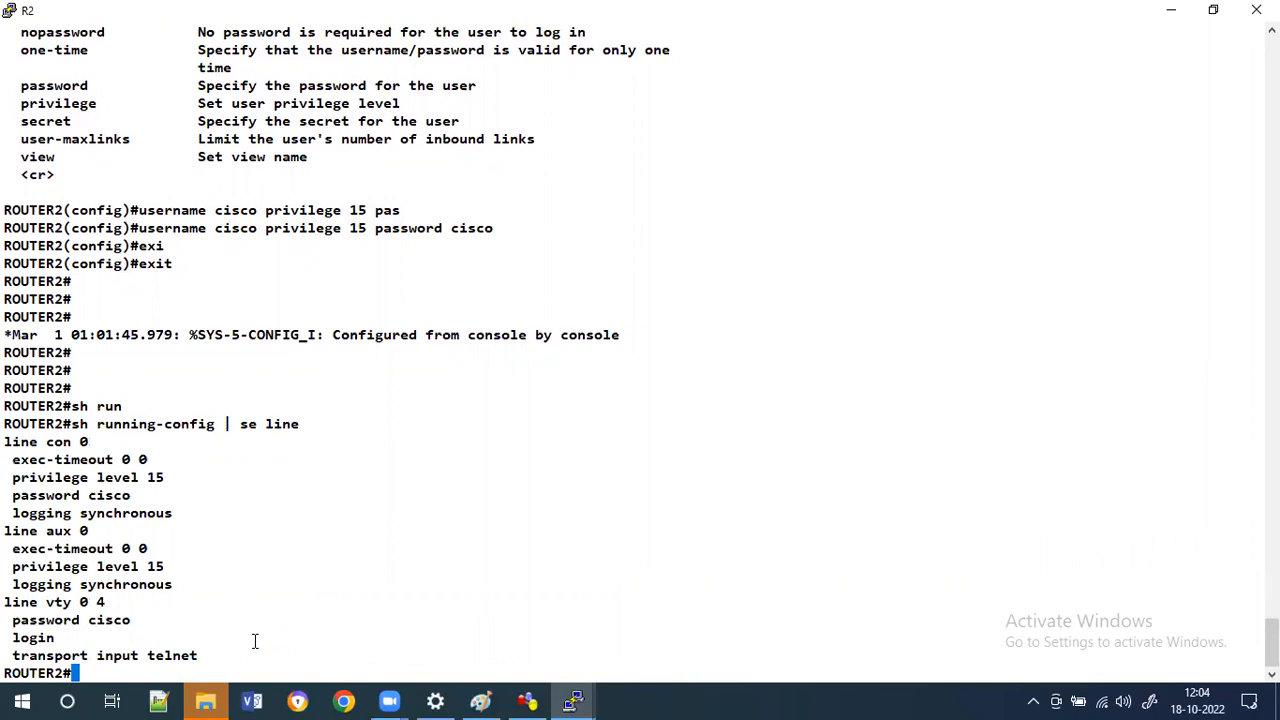
Set transport input to ssh on R2's vty lines 0 4.
{"action": "type", "text": "conf t"}
{"action": "key", "text": "Tab"}
{"action": "key", "text": "Return"}
{"action": "key", "text": "Return"}
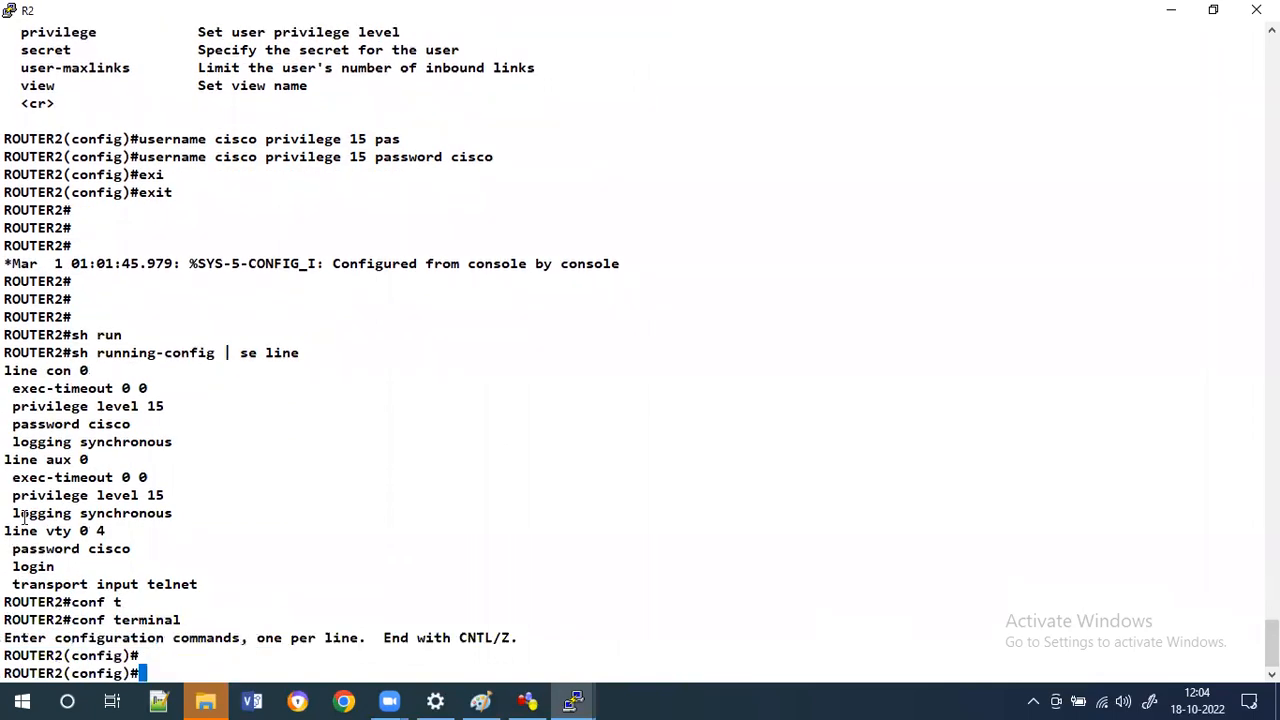
{"action": "triple_click", "coordinate": [60, 531]}
{"action": "right_click", "coordinate": [64, 531]}
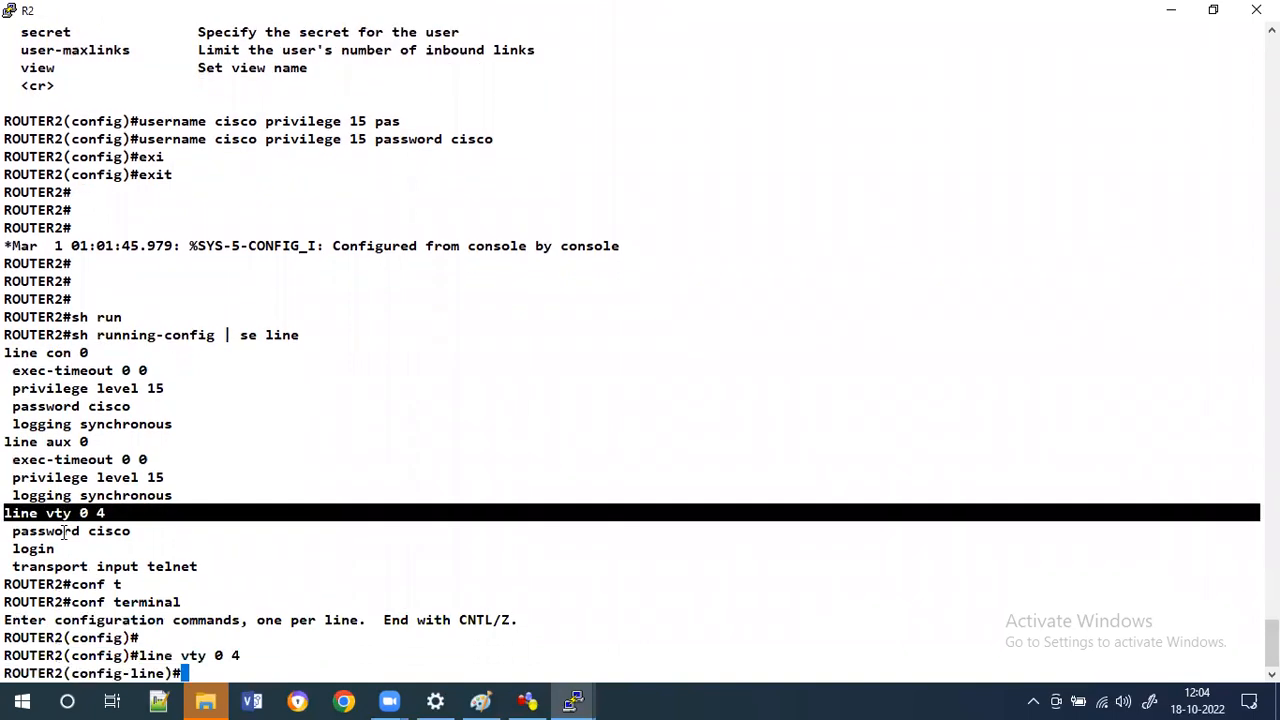
{"action": "type", "text": "tra"}
{"action": "key", "text": "Tab"}
{"action": "type", "text": "in ssh"}
{"action": "key", "text": "Tab"}
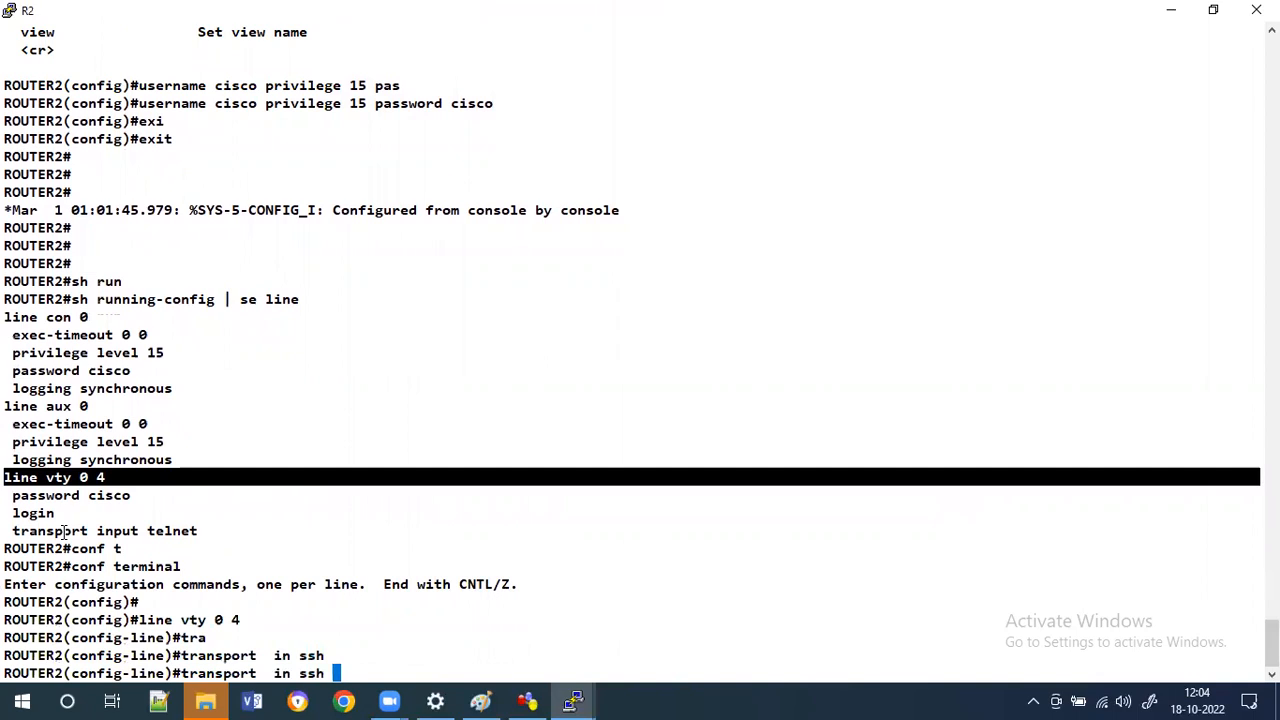
{"action": "key", "text": "Return"}
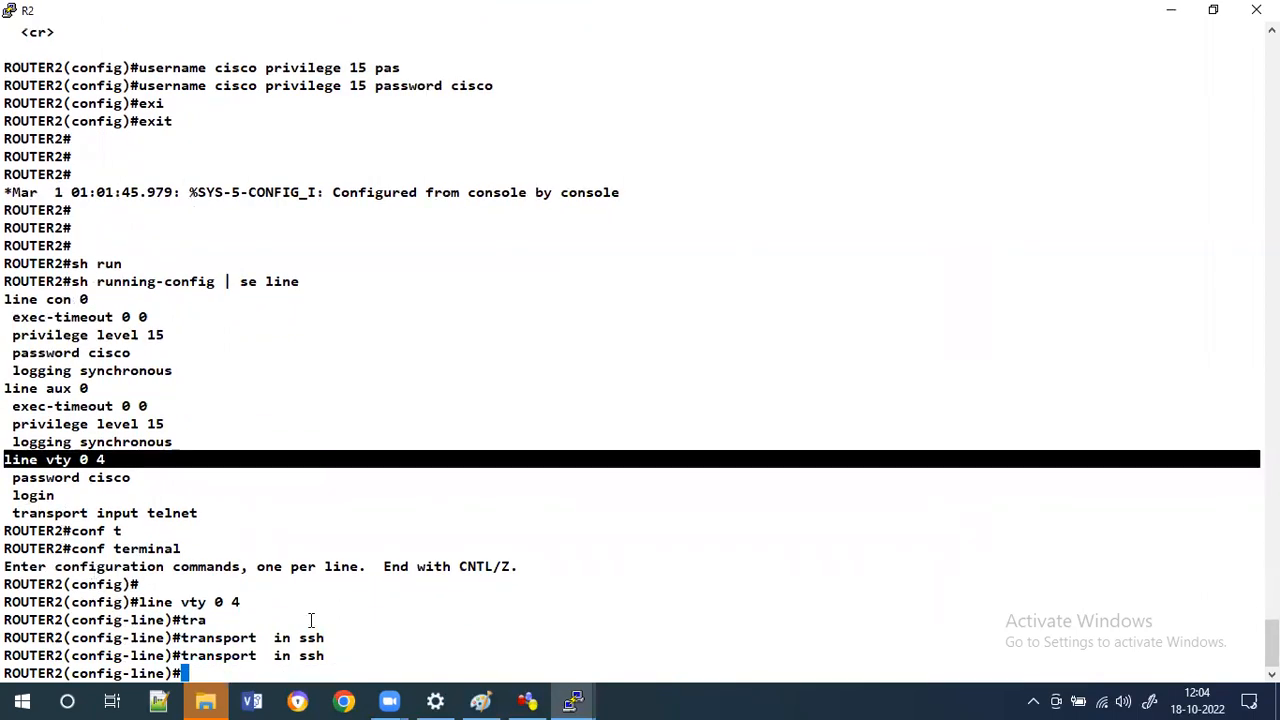
Retry the SSH connection from R1 to 192.168.1.2 twice.
{"action": "mouse_move", "coordinate": [571, 694]}
{"action": "left_click", "coordinate": [444, 613]}
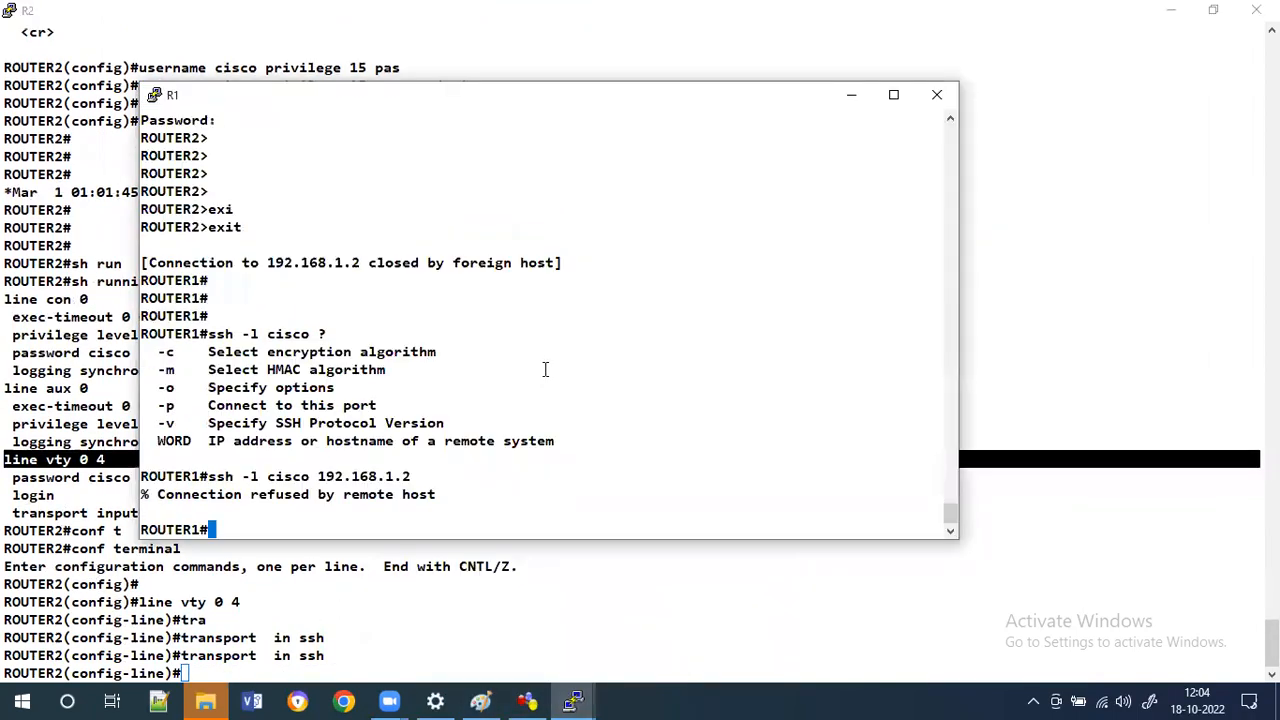
{"action": "key", "text": "Return"}
{"action": "key", "text": "Return"}
{"action": "key", "text": "Up"}
{"action": "key", "text": "Return"}
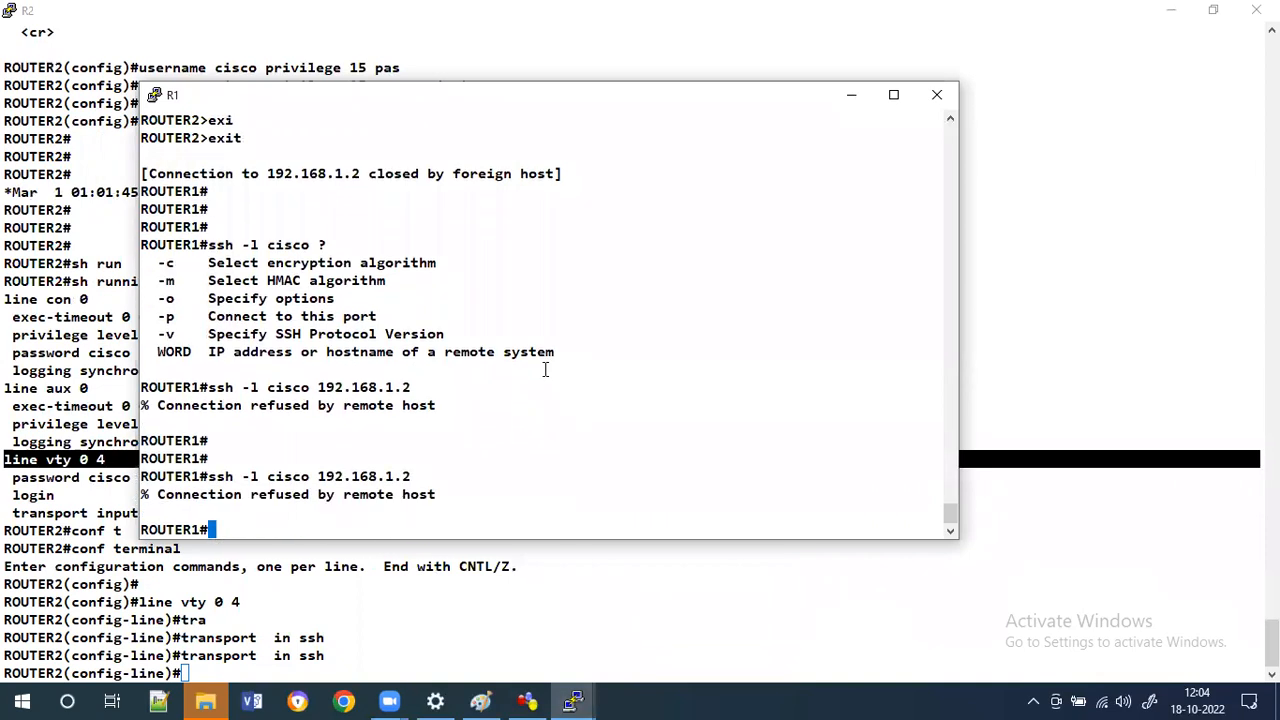
{"action": "key", "text": "Up"}
{"action": "key", "text": "Return"}
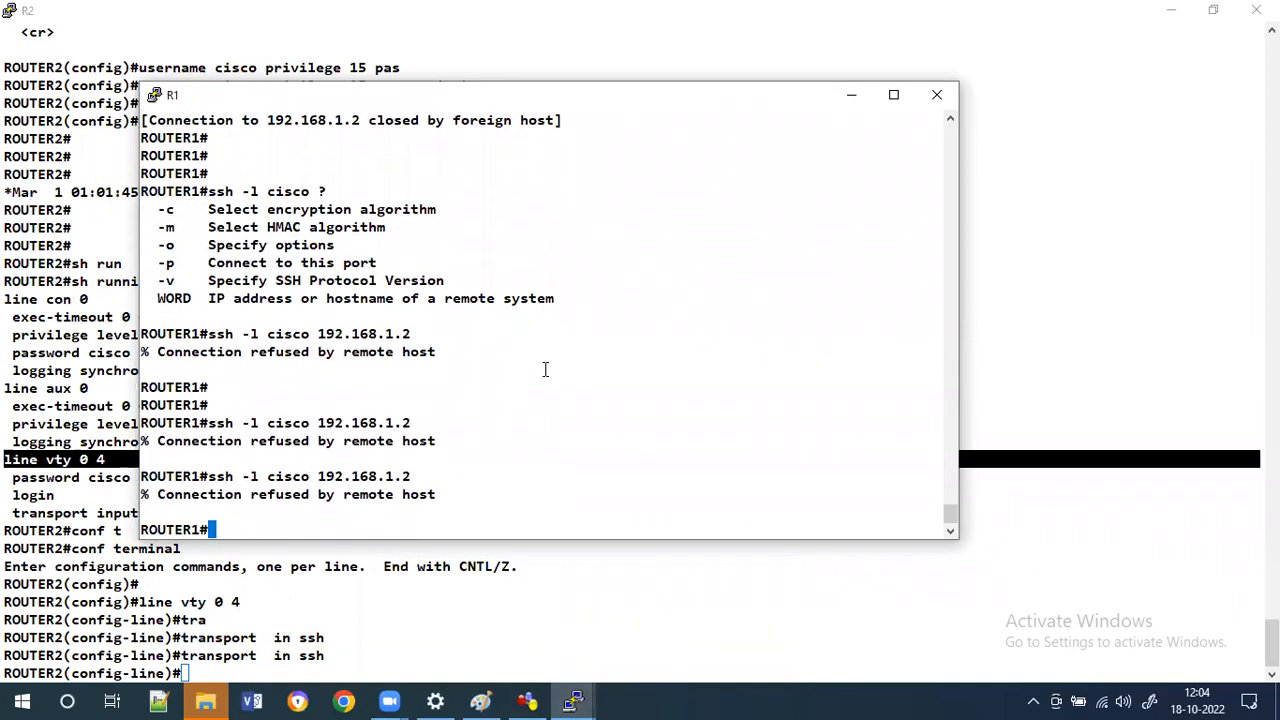
Restore R2's console window beside R1 and exit R2's configuration modes to privileged EXEC.
{"action": "mouse_move", "coordinate": [578, 700]}
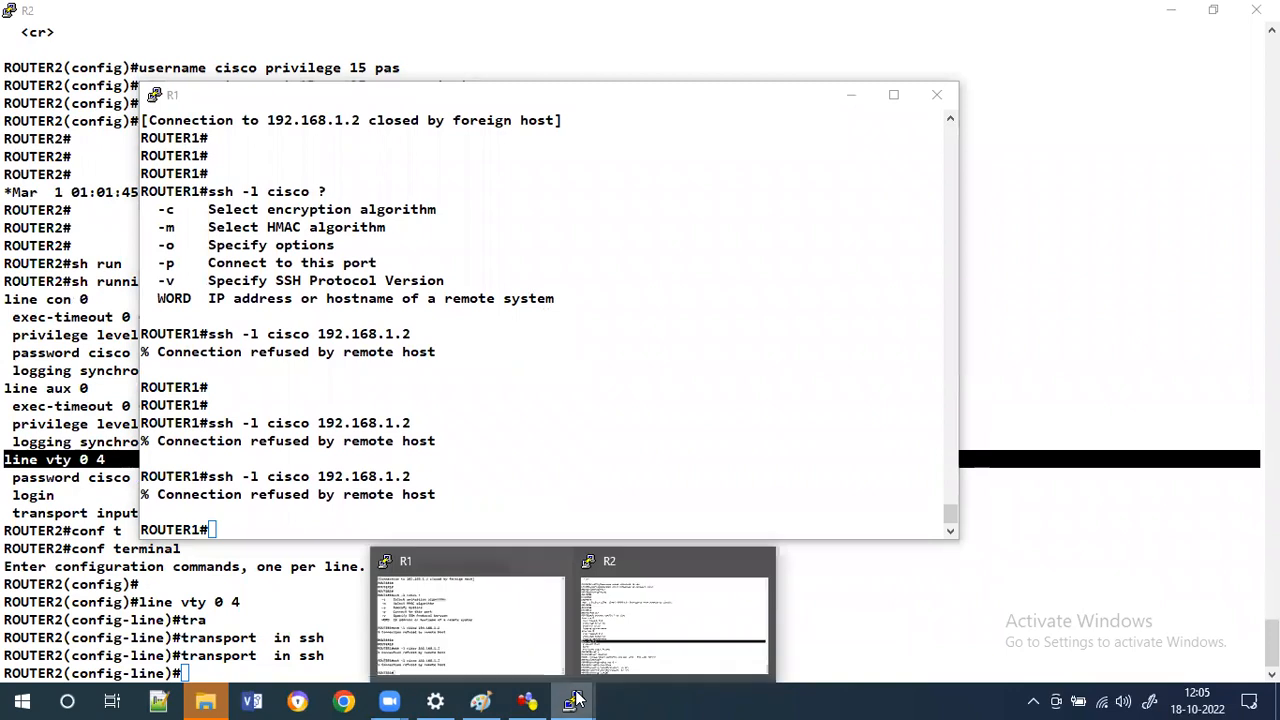
{"action": "left_click", "coordinate": [644, 591]}
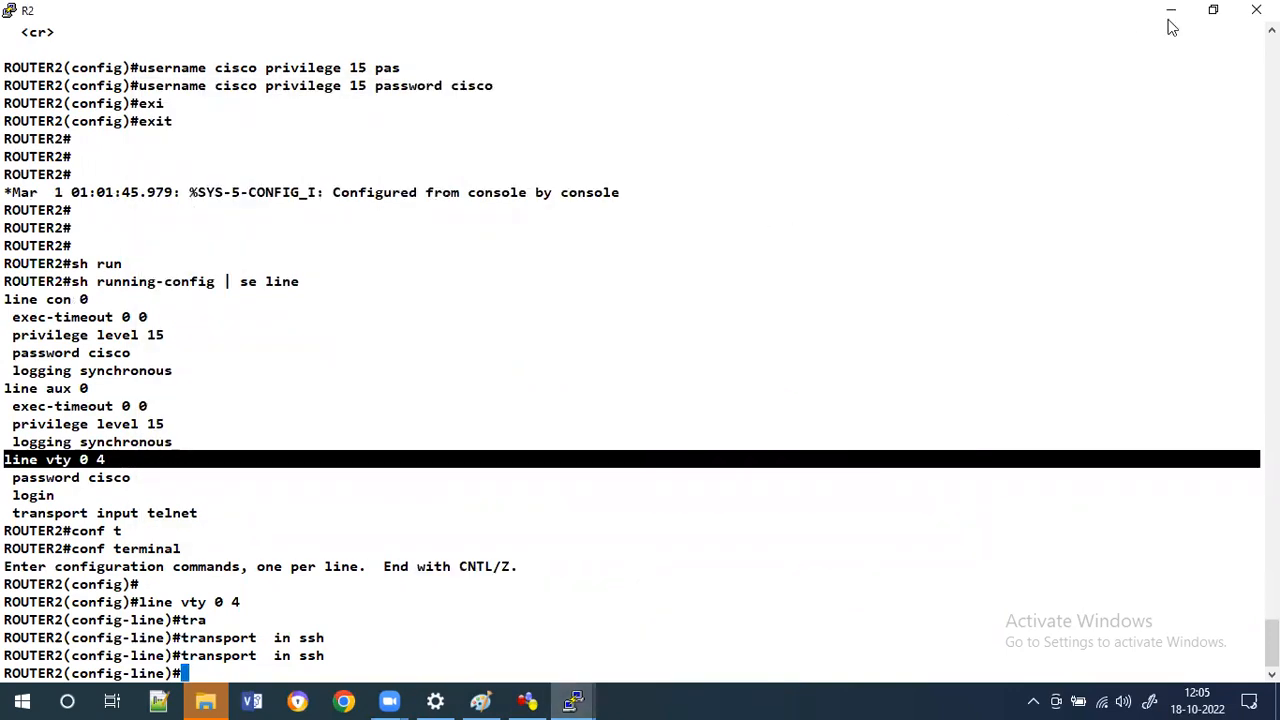
{"action": "left_click", "coordinate": [1213, 9]}
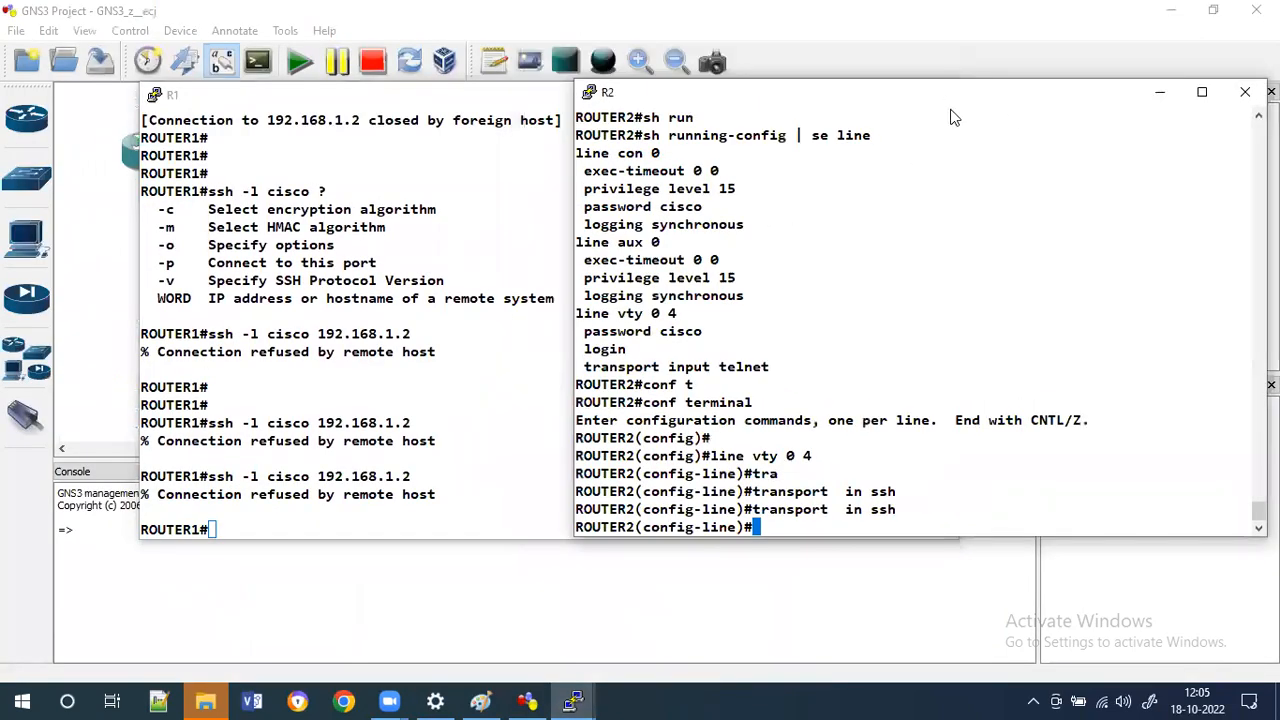
{"action": "left_click_drag", "start_coordinate": [943, 94], "coordinate": [951, 109]}
{"action": "type", "text": "exi"}
{"action": "key", "text": "Tab"}
{"action": "key", "text": "Return"}
{"action": "type", "text": "ex"}
{"action": "key", "text": "Tab"}
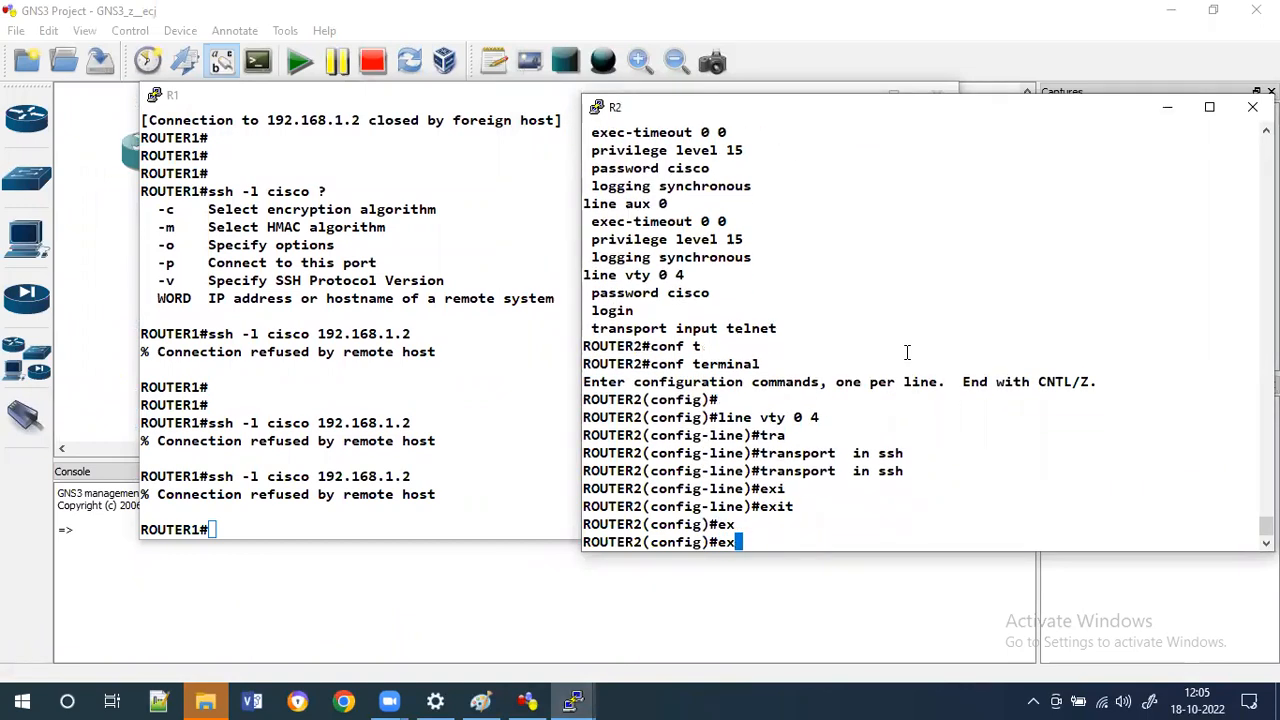
{"action": "type", "text": "i"}
{"action": "key", "text": "Tab"}
{"action": "key", "text": "Return"}
Display R2's SSH status with show ip ssh.
{"action": "type", "text": "sh"}
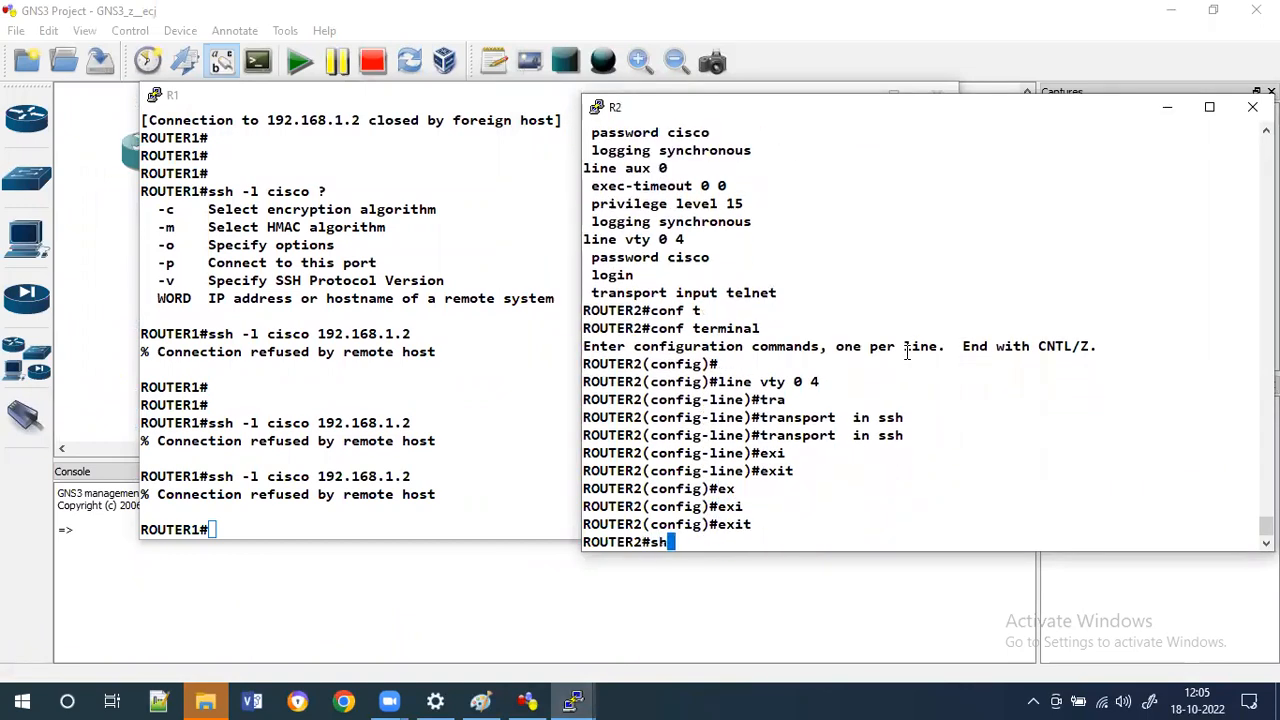
{"action": "type", "text": " ip sh"}
{"action": "key", "text": "Tab"}
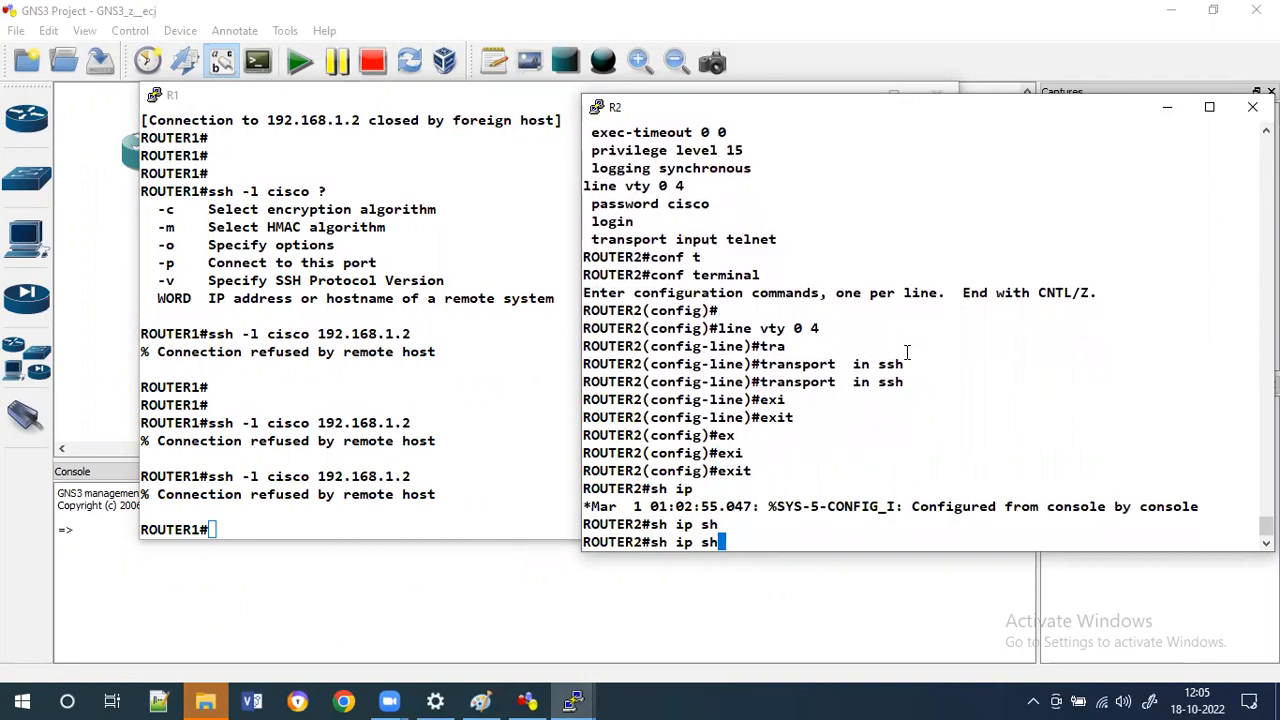
{"action": "key", "text": "BackSpace"}
{"action": "type", "text": "s"}
{"action": "key", "text": "Tab"}
{"action": "type", "text": "h"}
{"action": "key", "text": "Return"}
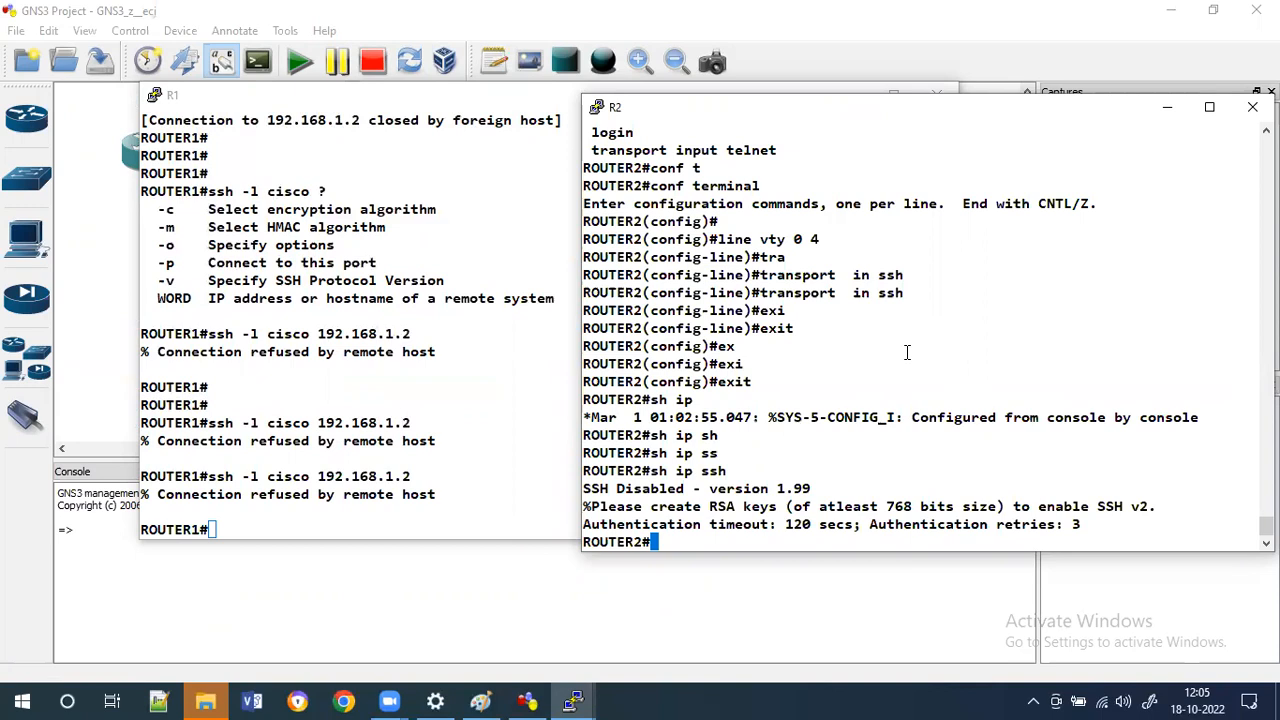
Set R2's IP domain name to cisco in global configuration and exit.
{"action": "type", "text": "conf t"}
{"action": "key", "text": "Return"}
{"action": "key", "text": "Return"}
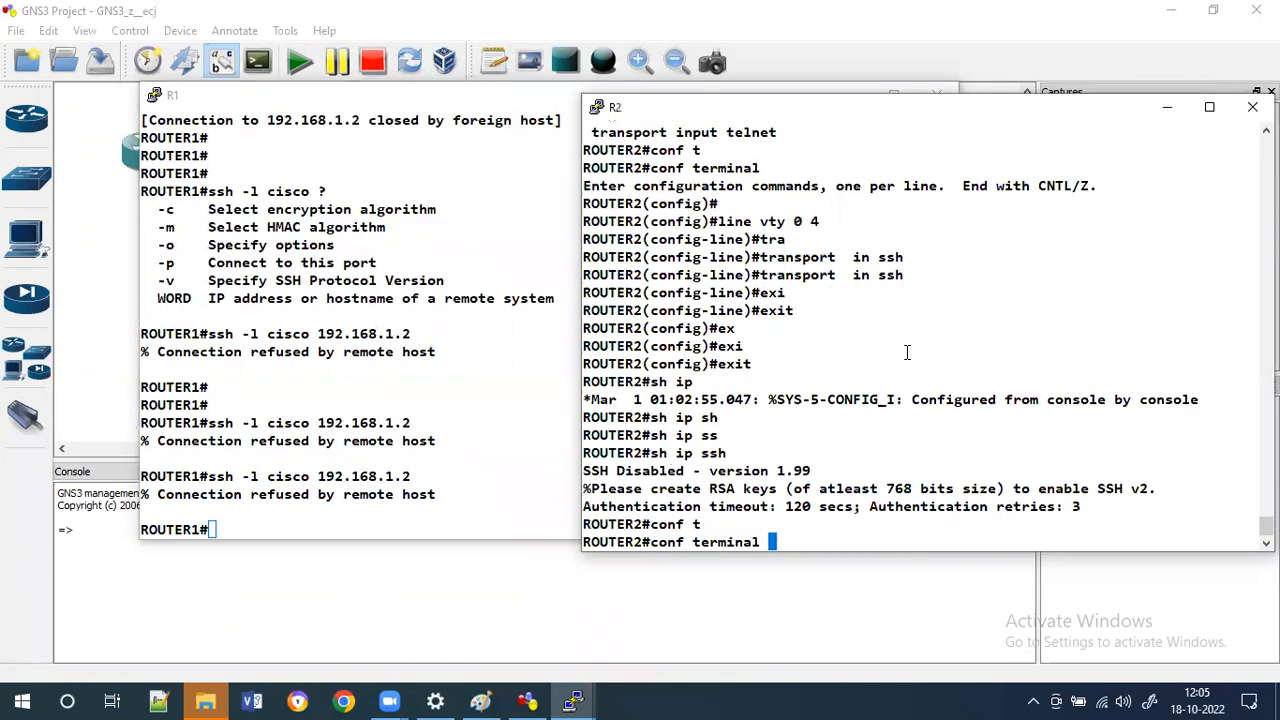
{"action": "type", "text": "ip dom"}
{"action": "key", "text": "Tab"}
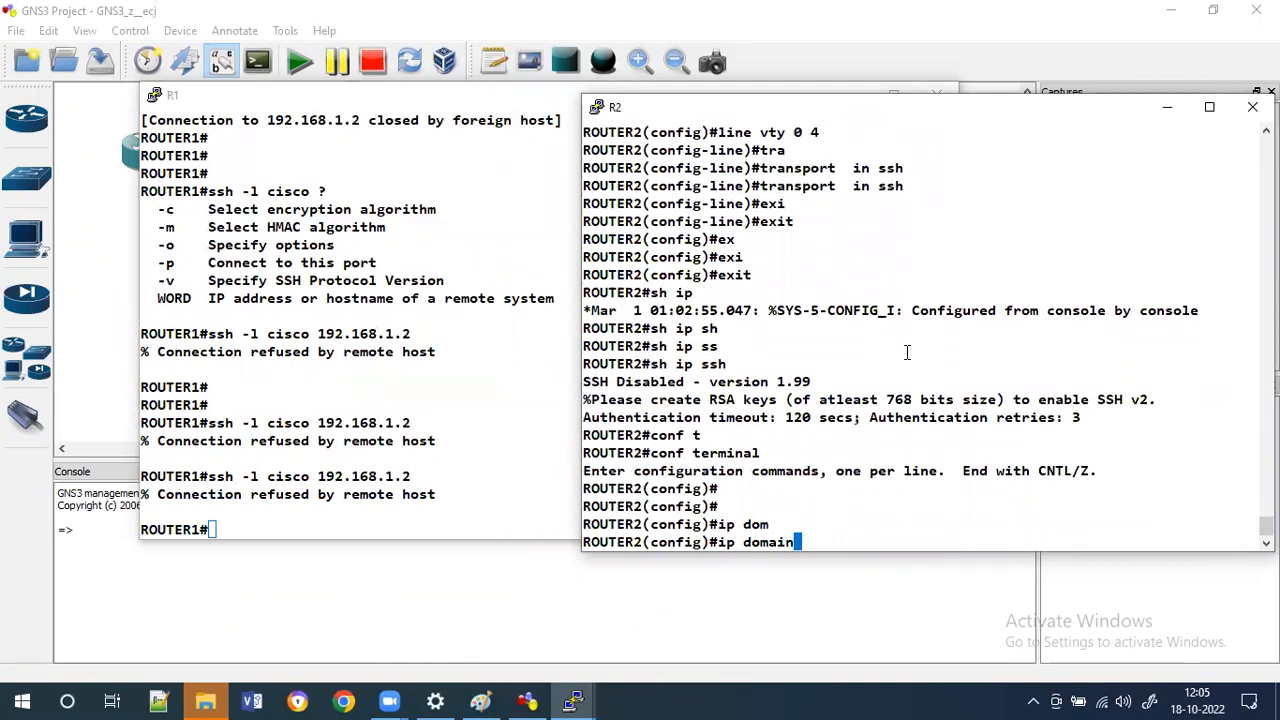
{"action": "type", "text": "-"}
{"action": "key", "text": "Tab"}
{"action": "type", "text": "n"}
{"action": "key", "text": "Tab"}
{"action": "type", "text": "cisco"}
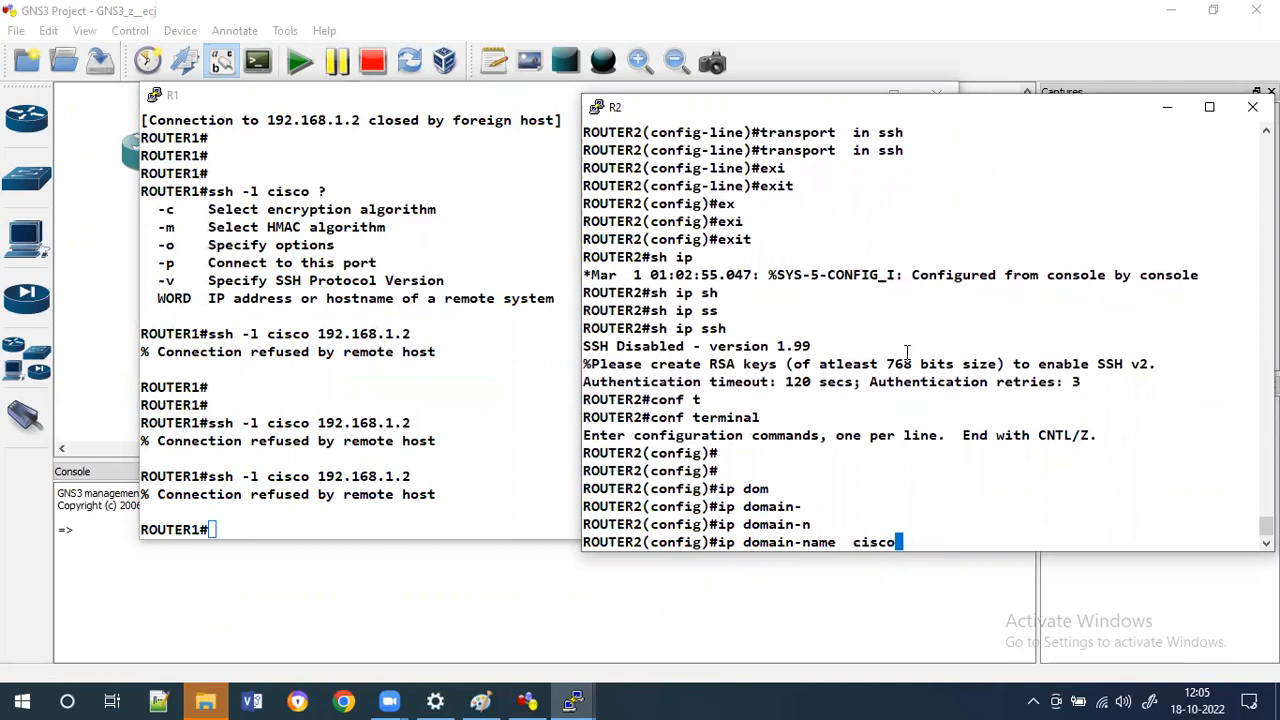
{"action": "key", "text": "Return"}
{"action": "type", "text": "exi"}
{"action": "key", "text": "Tab"}
{"action": "key", "text": "Return"}
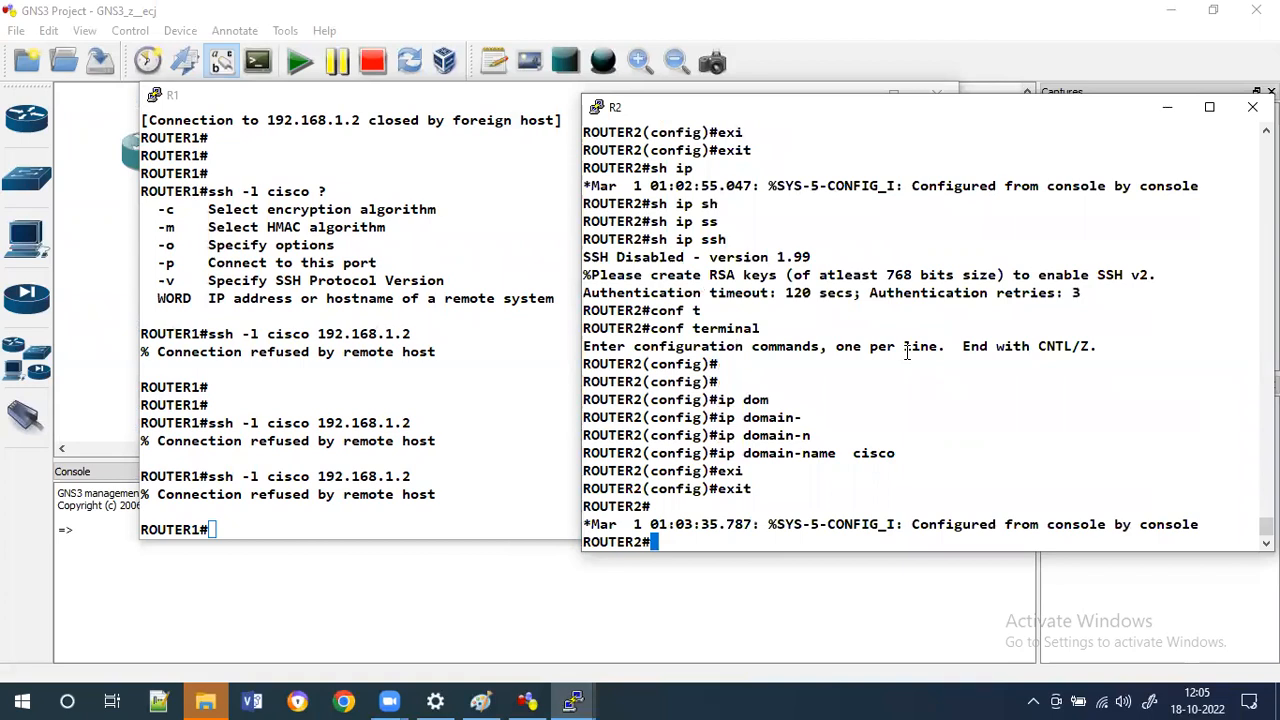
Enter global configuration on R2 and query the crypto key generate rsa options with help.
{"action": "type", "text": "conft"}
{"action": "key", "text": "Tab"}
{"action": "key", "text": "BackSpace"}
{"action": "type", "text": "t"}
{"action": "key", "text": "Tab"}
{"action": "key", "text": "Return"}
{"action": "key", "text": "Return"}
{"action": "key", "text": "Return"}
{"action": "type", "text": "c"}
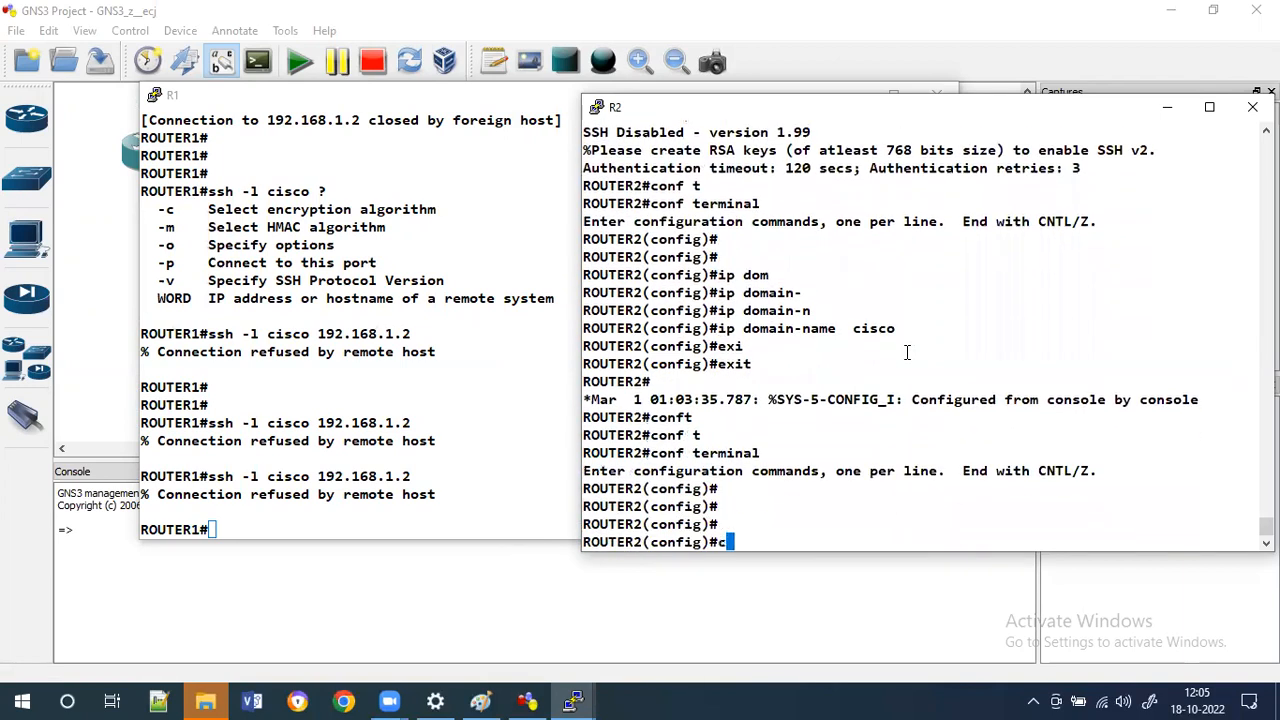
{"action": "type", "text": "ry"}
{"action": "key", "text": "Tab"}
{"action": "type", "text": "ma"}
{"action": "key", "text": "Tab"}
{"action": "key", "text": "BackSpace"}
{"action": "key", "text": "BackSpace"}
{"action": "key", "text": "BackSpace"}
{"action": "key", "text": "BackSpace"}
{"action": "type", "text": "ker"}
{"action": "key", "text": "Tab"}
{"action": "key", "text": "BackSpace"}
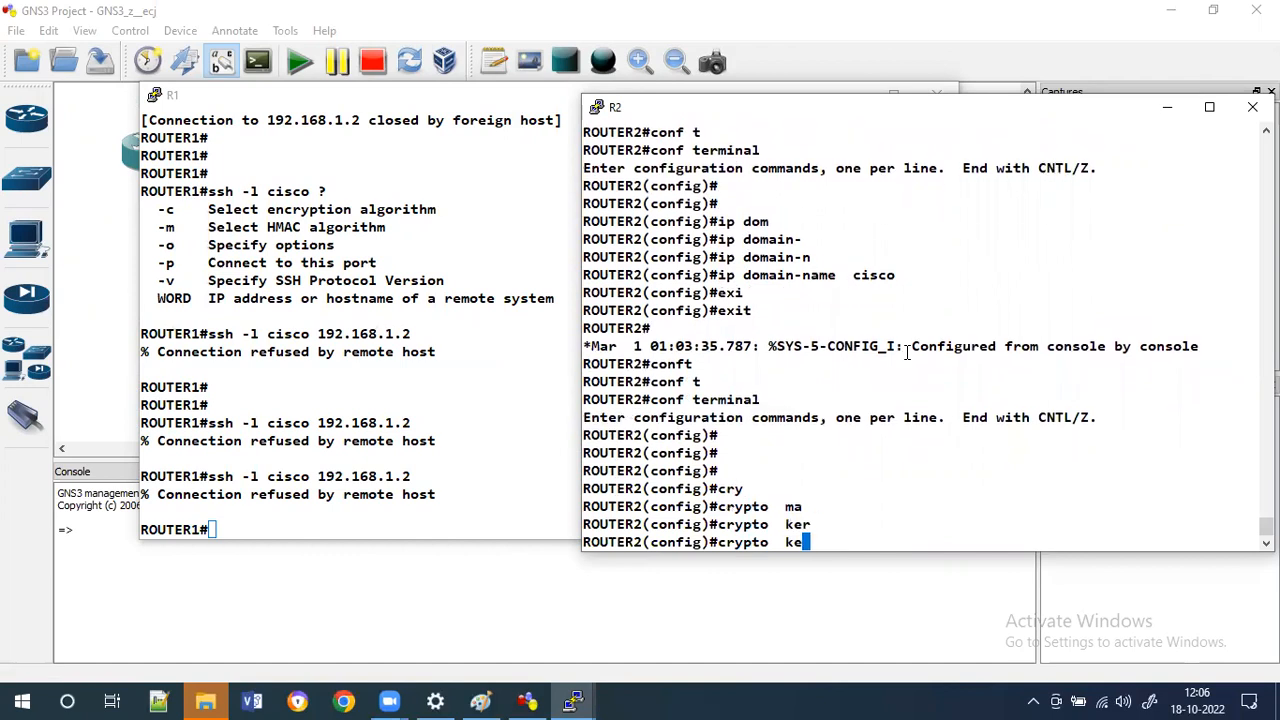
{"action": "key", "text": "Tab"}
{"action": "type", "text": "y ge"}
{"action": "key", "text": "Tab"}
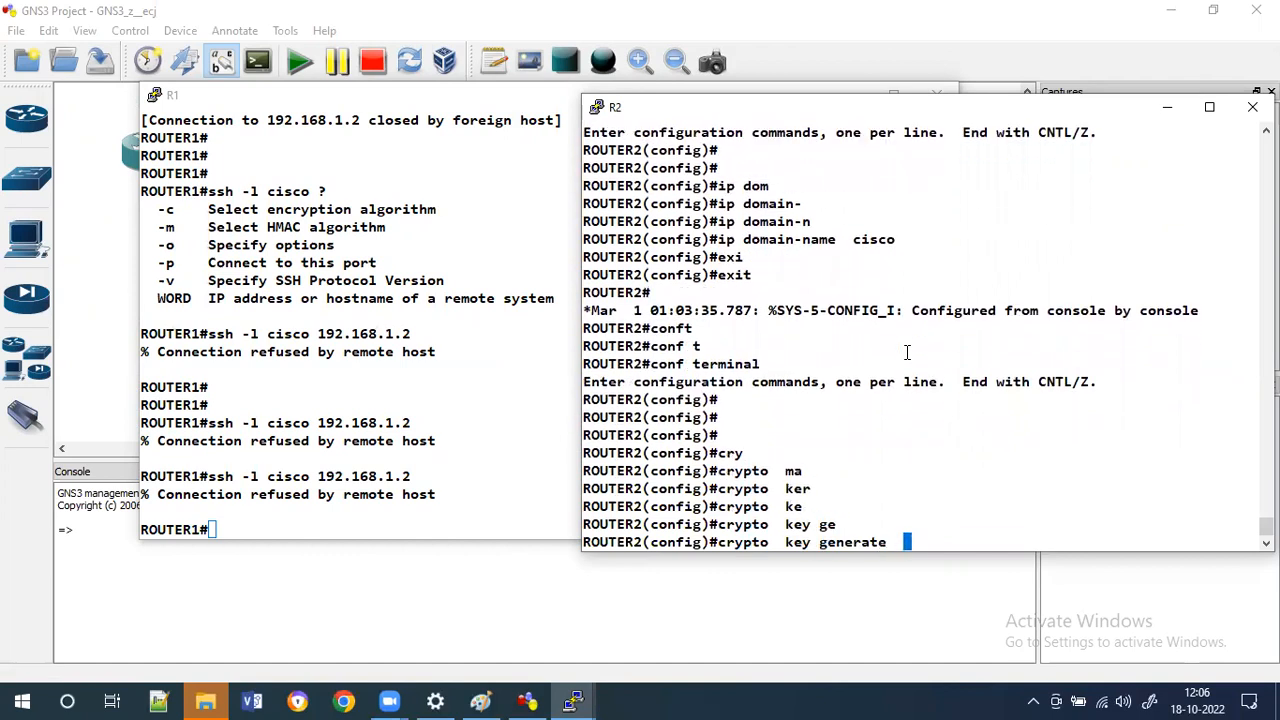
{"action": "type", "text": "ra"}
{"action": "key", "text": "Tab"}
{"action": "type", "text": "mo"}
{"action": "key", "text": "Tab"}
{"action": "key", "text": "BackSpace"}
{"action": "key", "text": "BackSpace"}
{"action": "key", "text": "BackSpace"}
{"action": "key", "text": "BackSpace"}
{"action": "key", "text": "BackSpace"}
{"action": "type", "text": "?"}
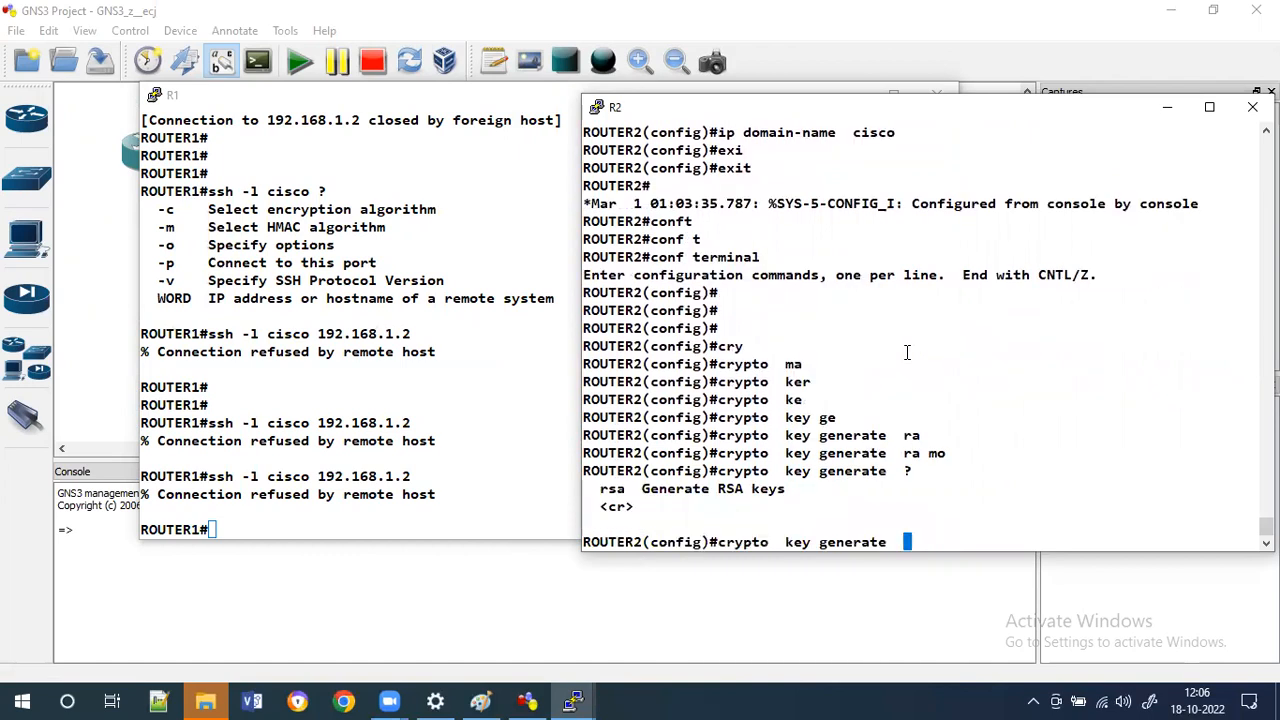
{"action": "type", "text": "rsa"}
{"action": "key", "text": "Tab"}
{"action": "type", "text": "o"}
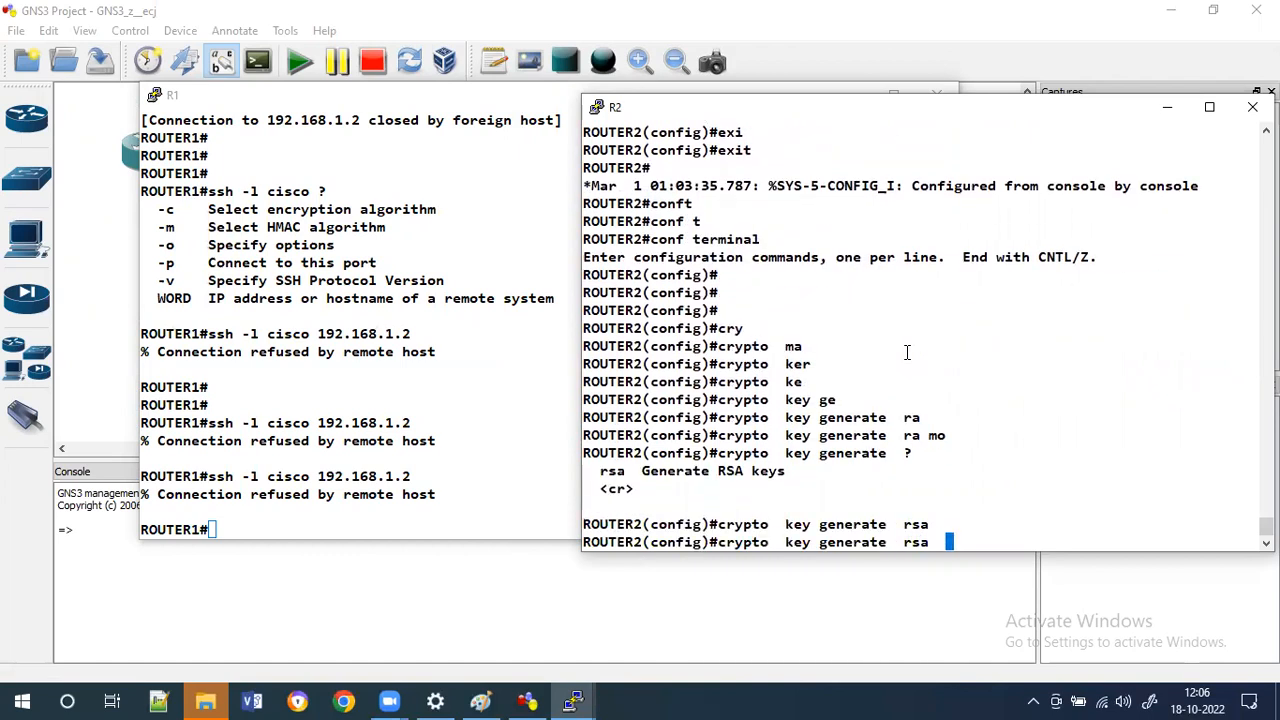
{"action": "key", "text": "BackSpace"}
{"action": "key", "text": "BackSpace"}
{"action": "type", "text": "mo"}
{"action": "key", "text": "Tab"}
{"action": "key", "text": "BackSpace"}
{"action": "key", "text": "BackSpace"}
{"action": "type", "text": "?"}
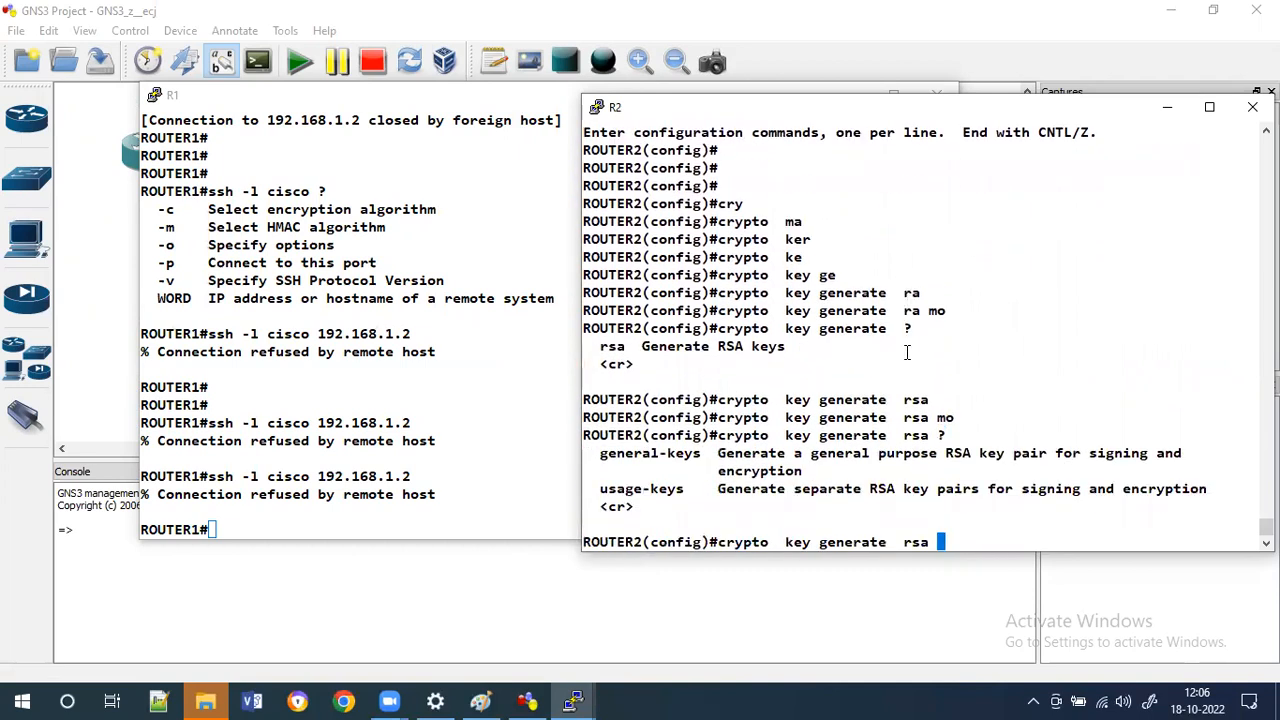
{"action": "type", "text": "ge"}
Try to generate general-purpose RSA keys with 1024 appended directly.
{"action": "key", "text": "Tab"}
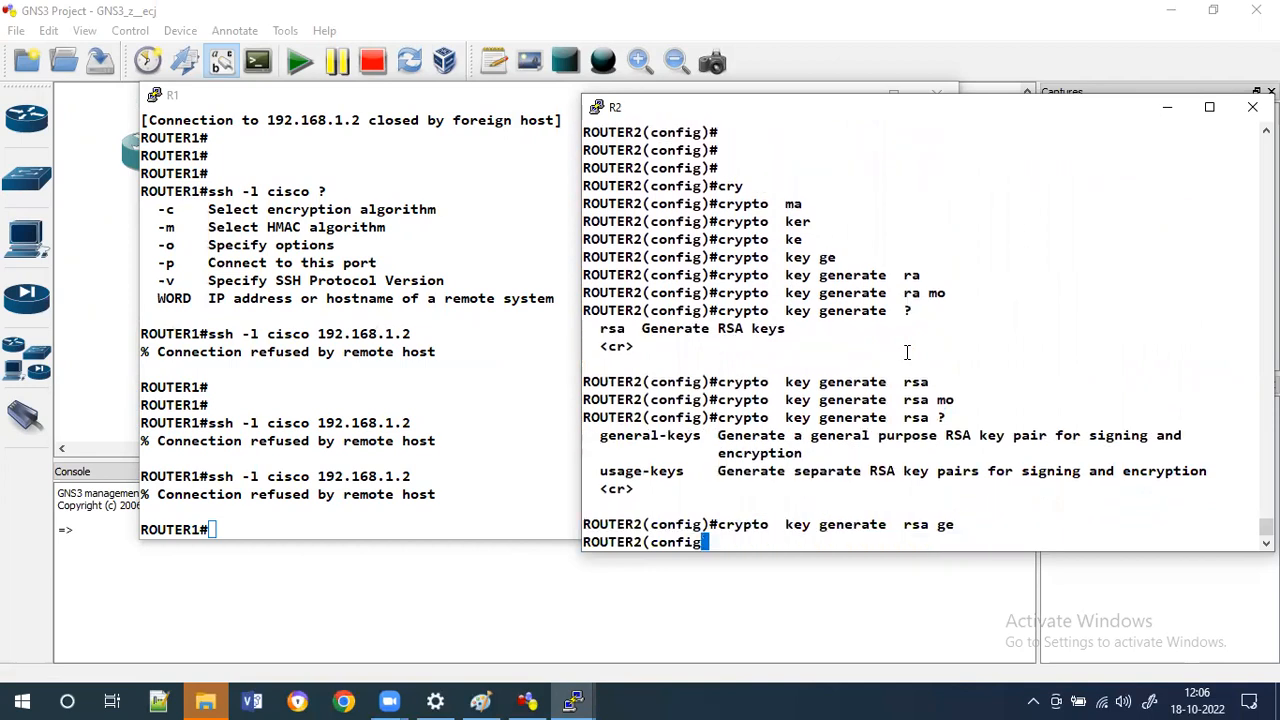
{"action": "type", "text": "1024"}
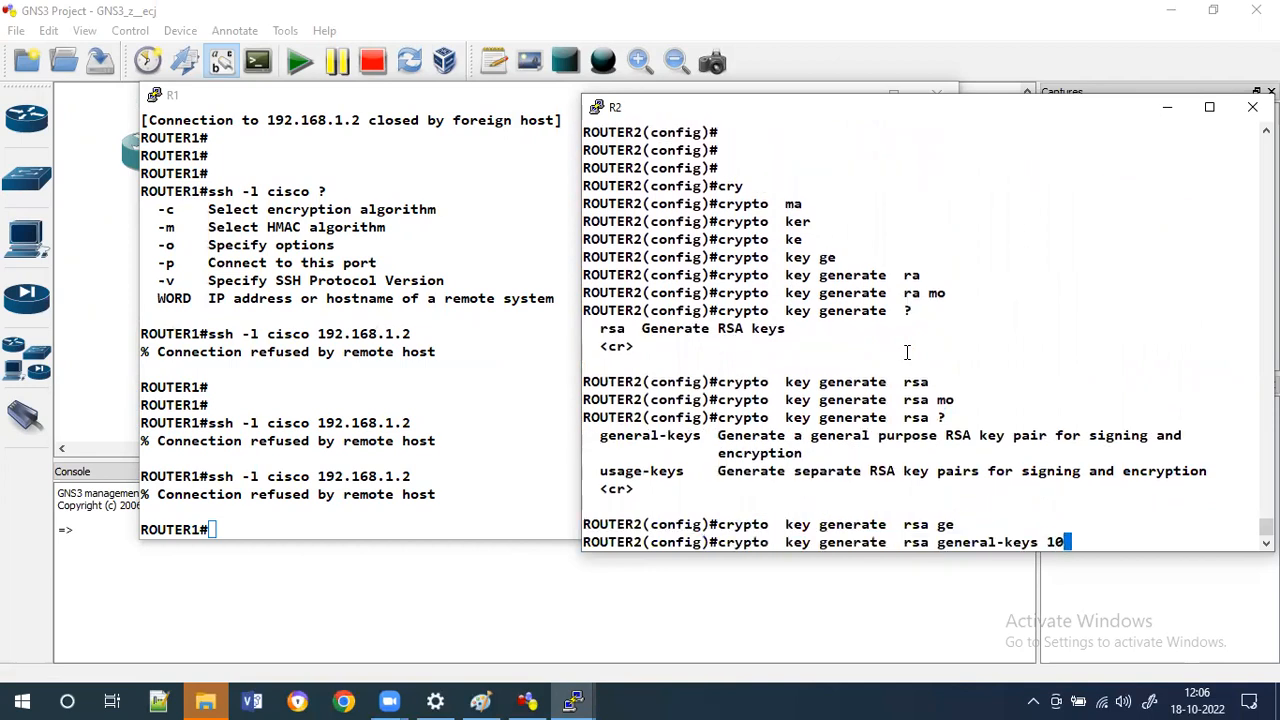
{"action": "key", "text": "Return"}
Generate general-purpose RSA keys with modulus 1024 on R2 and exit configuration mode.
{"action": "key", "text": "Up"}
{"action": "key", "text": "BackSpace"}
{"action": "key", "text": "BackSpace"}
{"action": "key", "text": "BackSpace"}
{"action": "key", "text": "BackSpace"}
{"action": "type", "text": "?"}
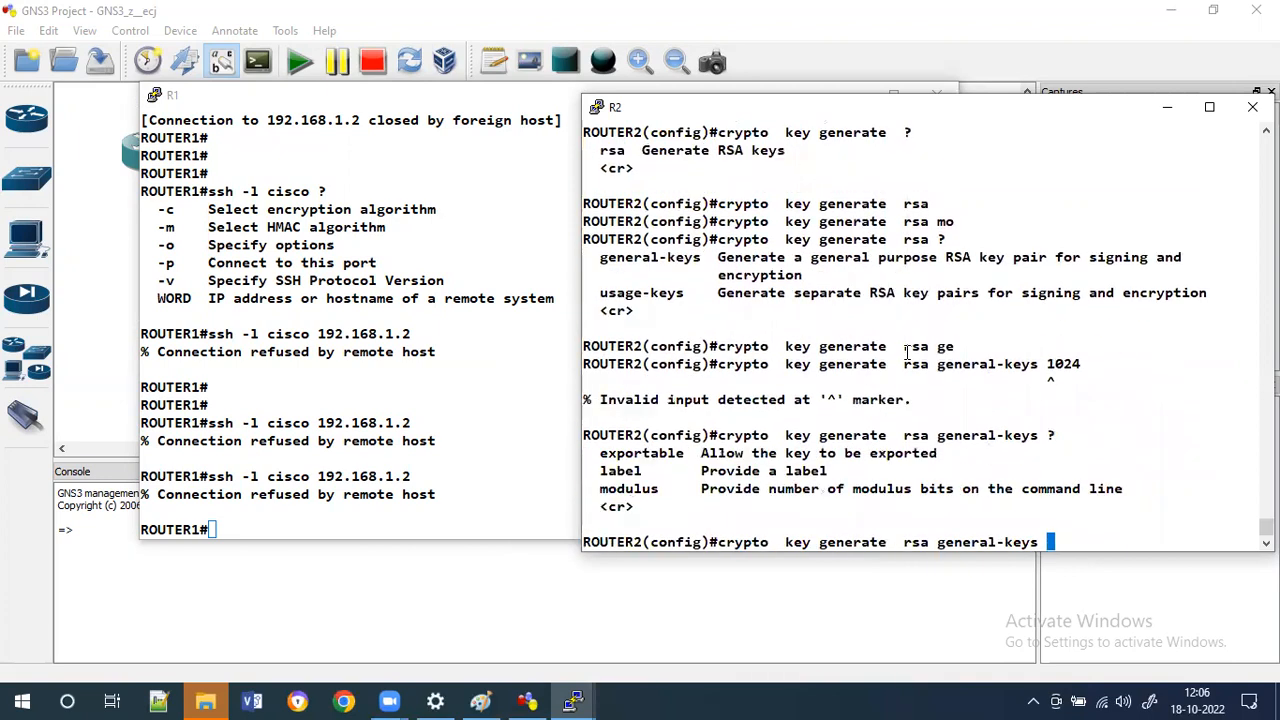
{"action": "type", "text": "mo"}
{"action": "key", "text": "Tab"}
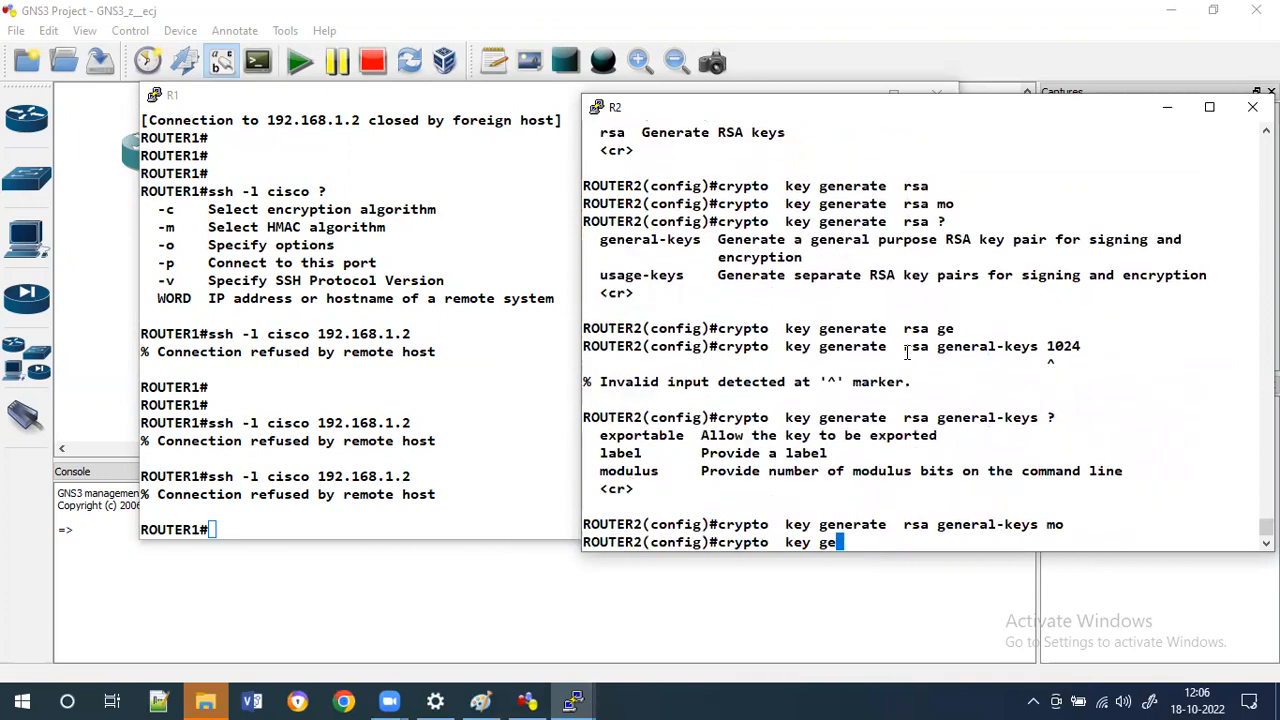
{"action": "type", "text": "102"}
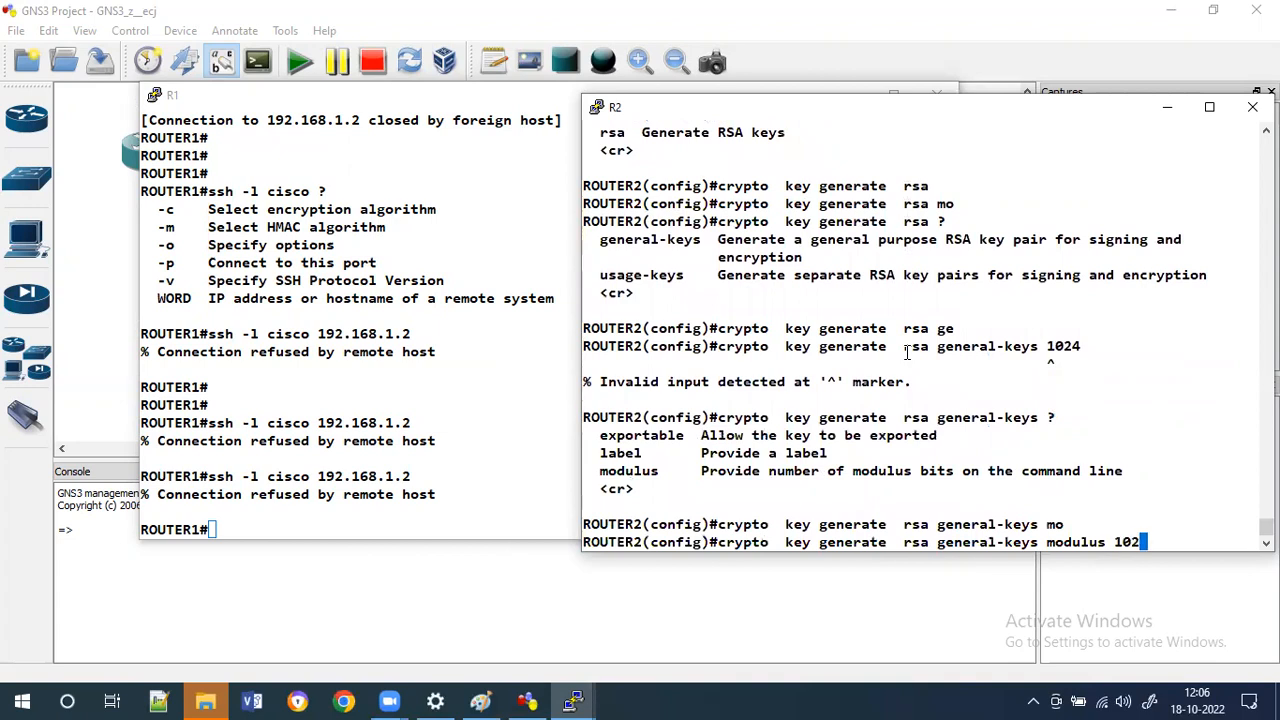
{"action": "type", "text": "4"}
{"action": "key", "text": "Return"}
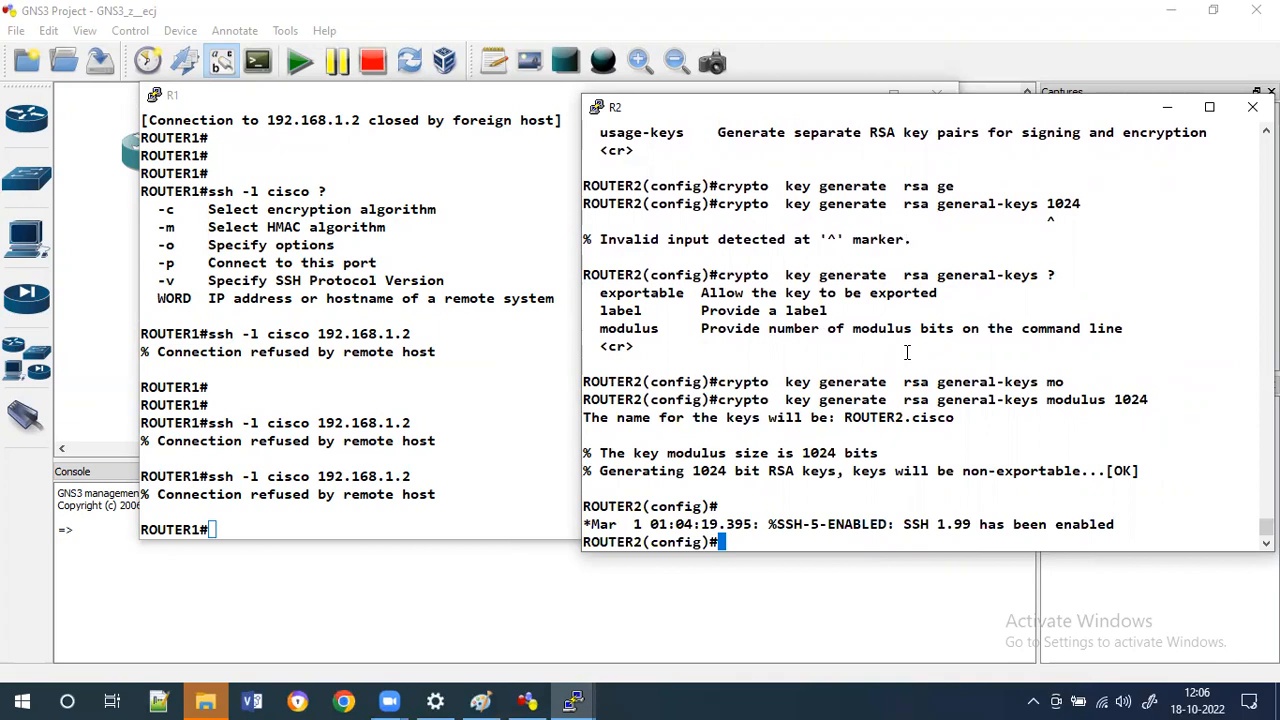
{"action": "type", "text": "exit"}
{"action": "key", "text": "Return"}
{"action": "type", "text": "exit"}
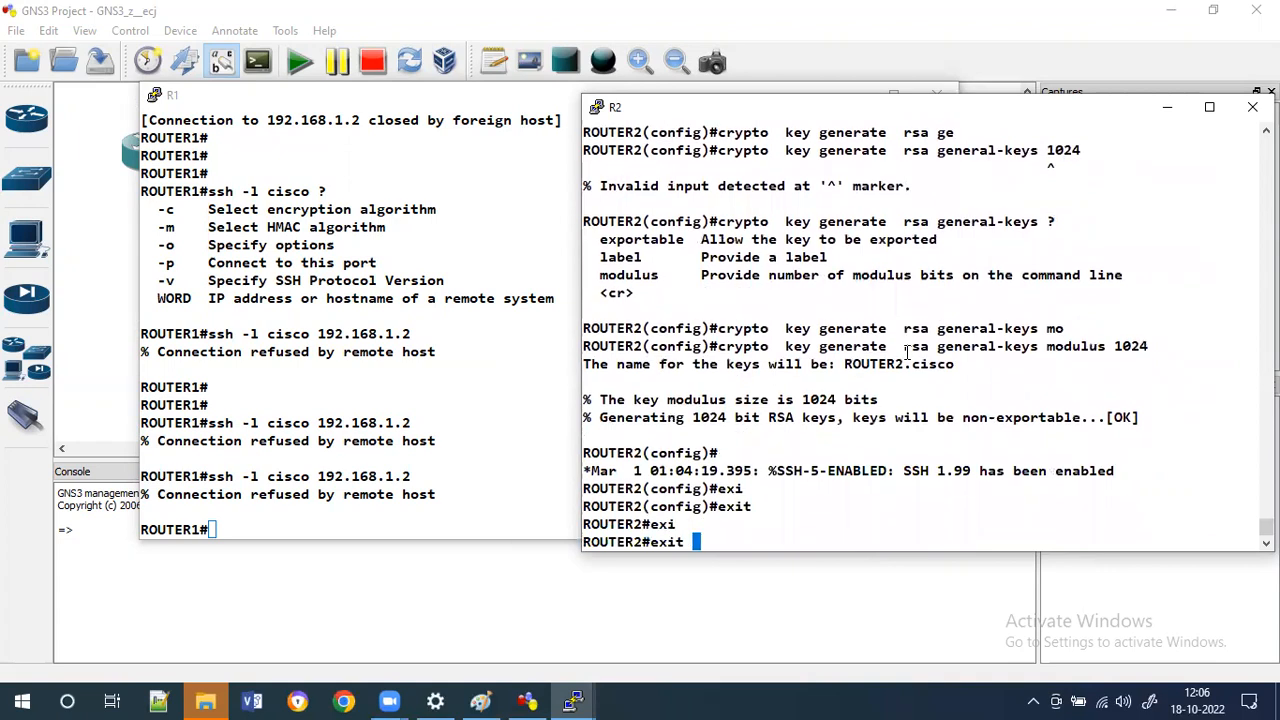
Retry the SSH connection from R1 to 192.168.1.2 and submit the password prompt.
{"action": "left_click", "coordinate": [444, 388]}
{"action": "key", "text": "Up"}
{"action": "key", "text": "Return"}
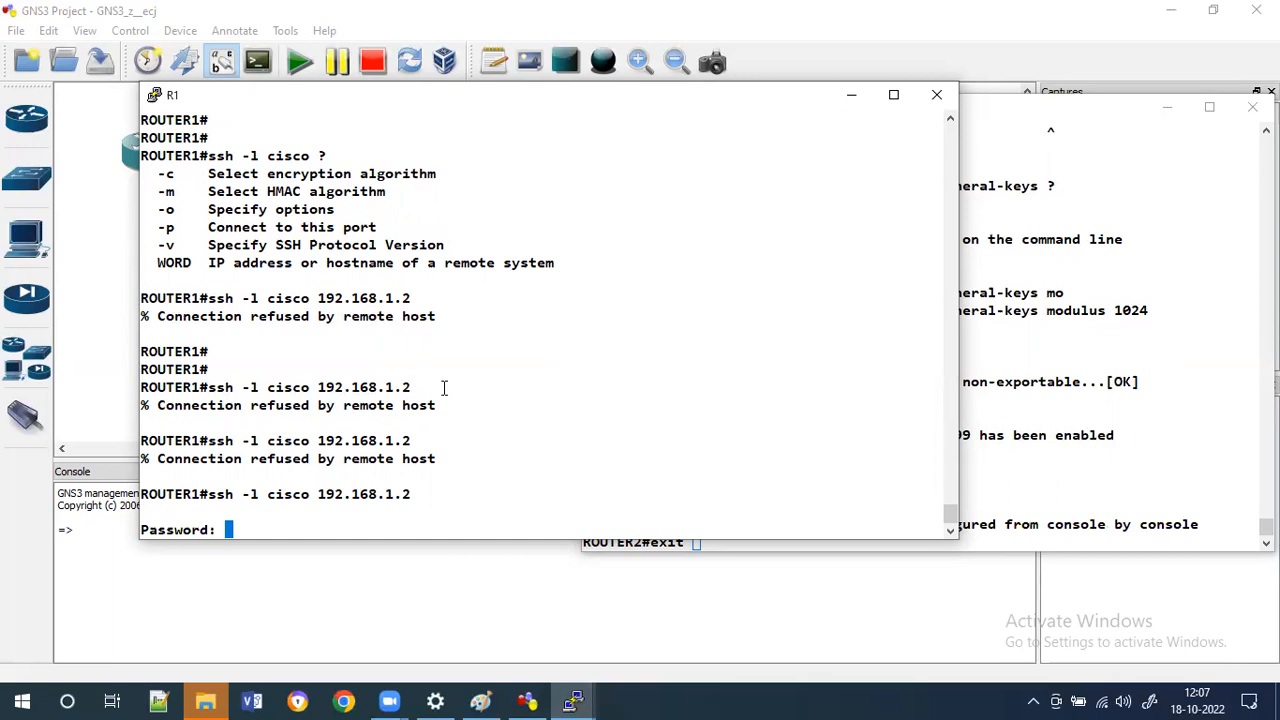
{"action": "key", "text": "Return"}
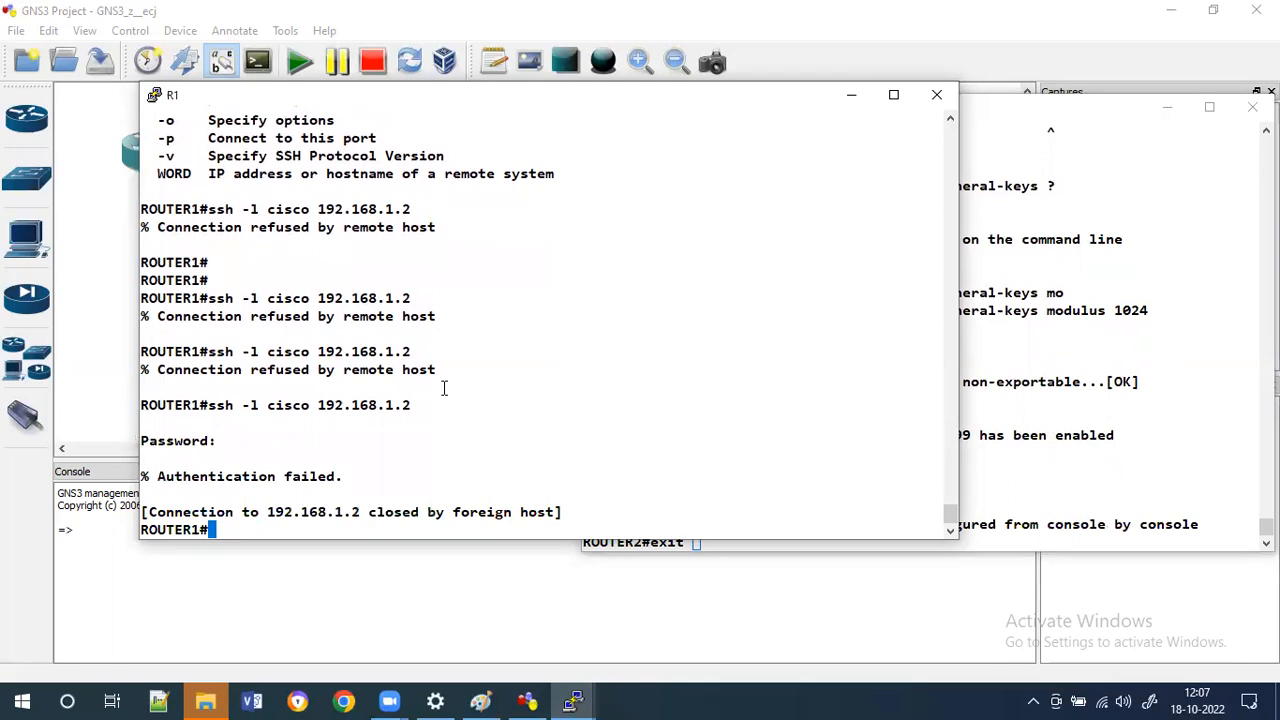
Log back into R2's console and display its username configuration with show running-config | section username.
{"action": "key", "text": "Up"}
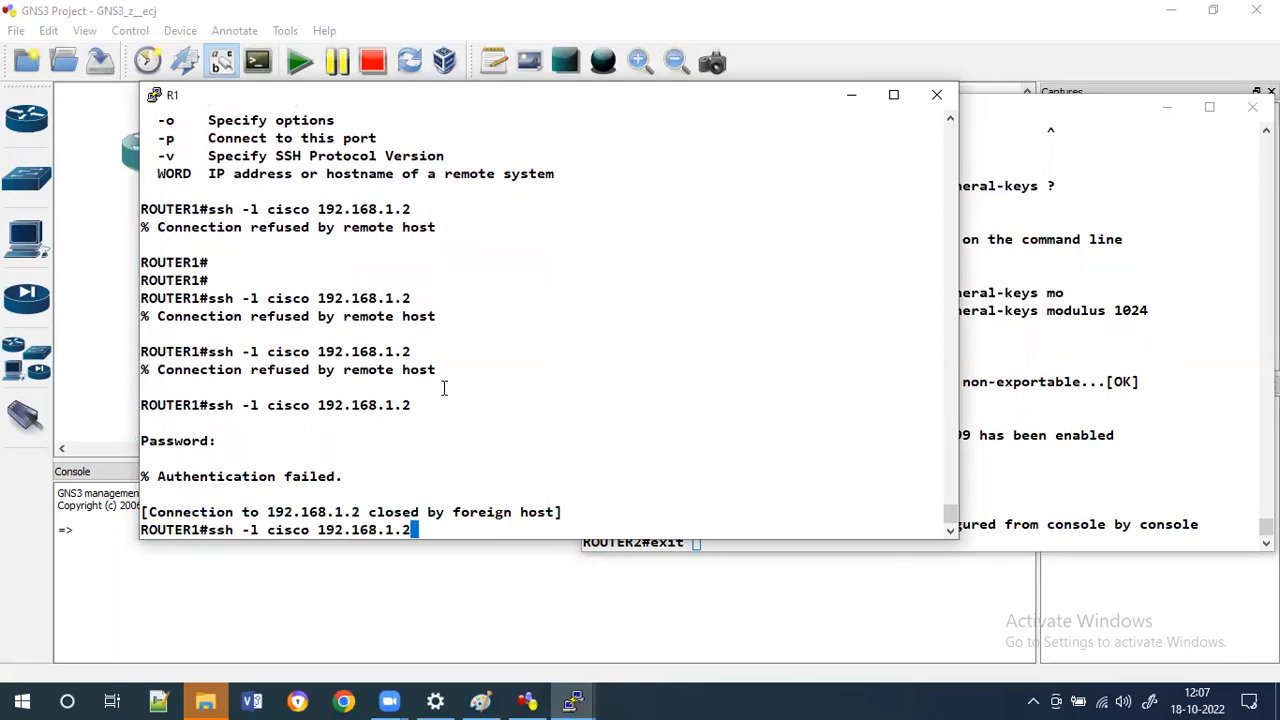
{"action": "left_click", "coordinate": [1108, 334]}
{"action": "key", "text": "Return"}
{"action": "key", "text": "Return"}
{"action": "type", "text": "en"}
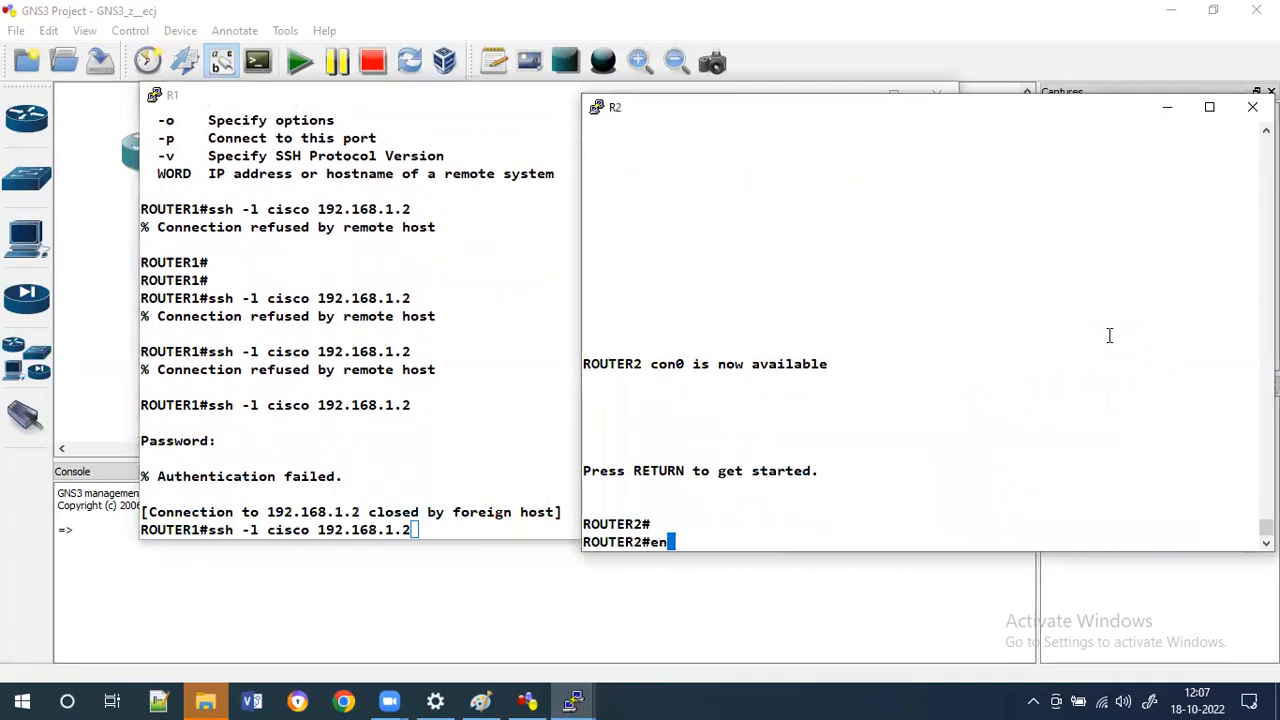
{"action": "key", "text": "Tab"}
{"action": "key", "text": "BackSpace"}
{"action": "key", "text": "BackSpace"}
{"action": "key", "text": "BackSpace"}
{"action": "key", "text": "BackSpace"}
{"action": "key", "text": "BackSpace"}
{"action": "key", "text": "BackSpace"}
{"action": "type", "text": "sh run"}
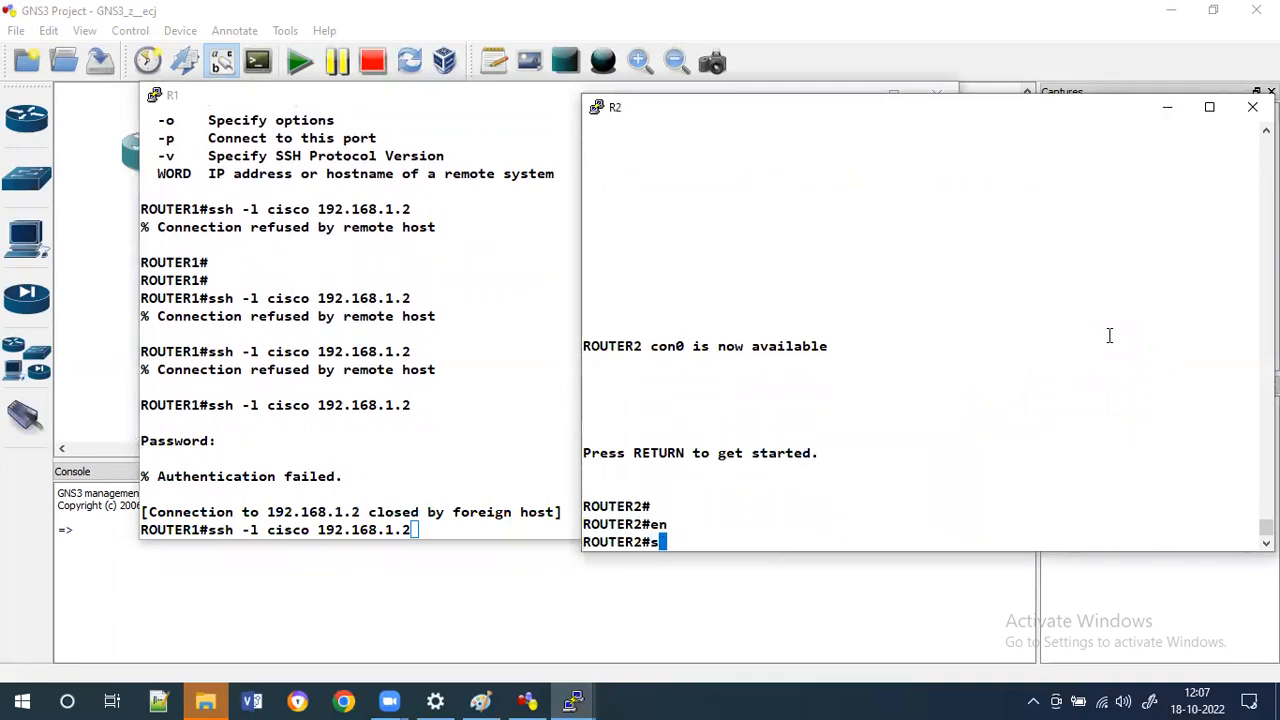
{"action": "key", "text": "Tab"}
{"action": "type", "text": "| se"}
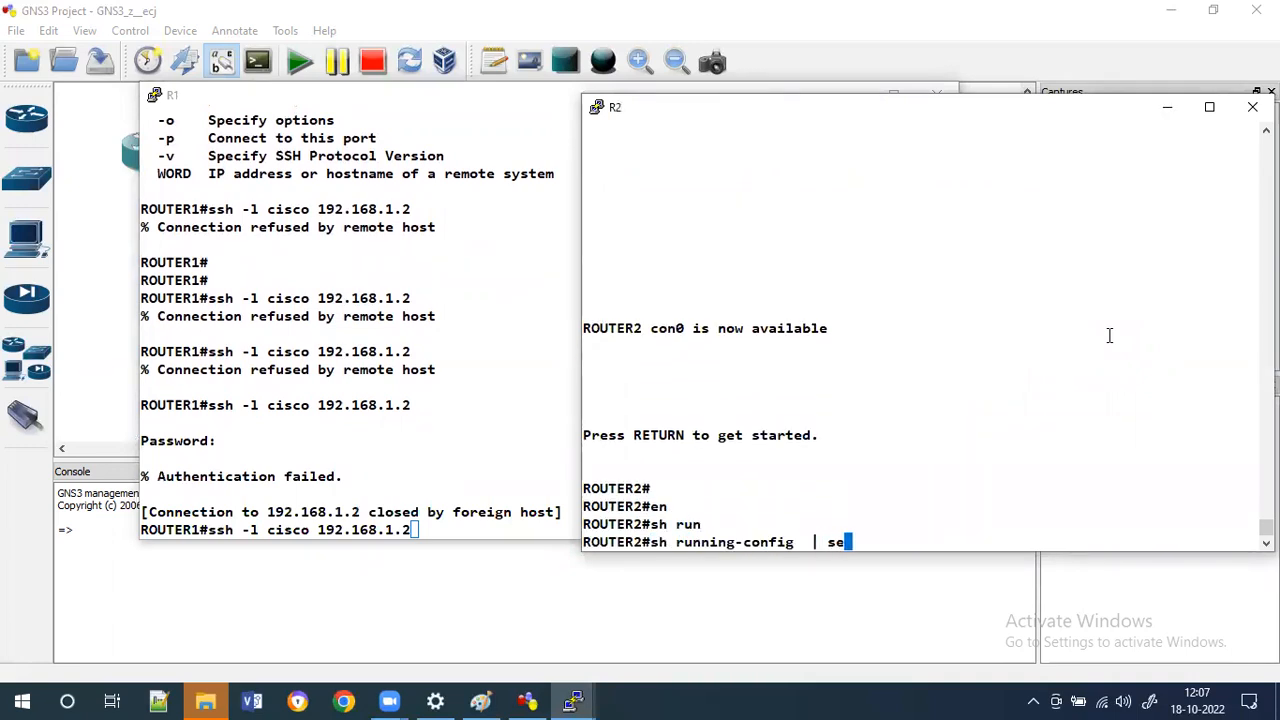
{"action": "type", "text": " username"}
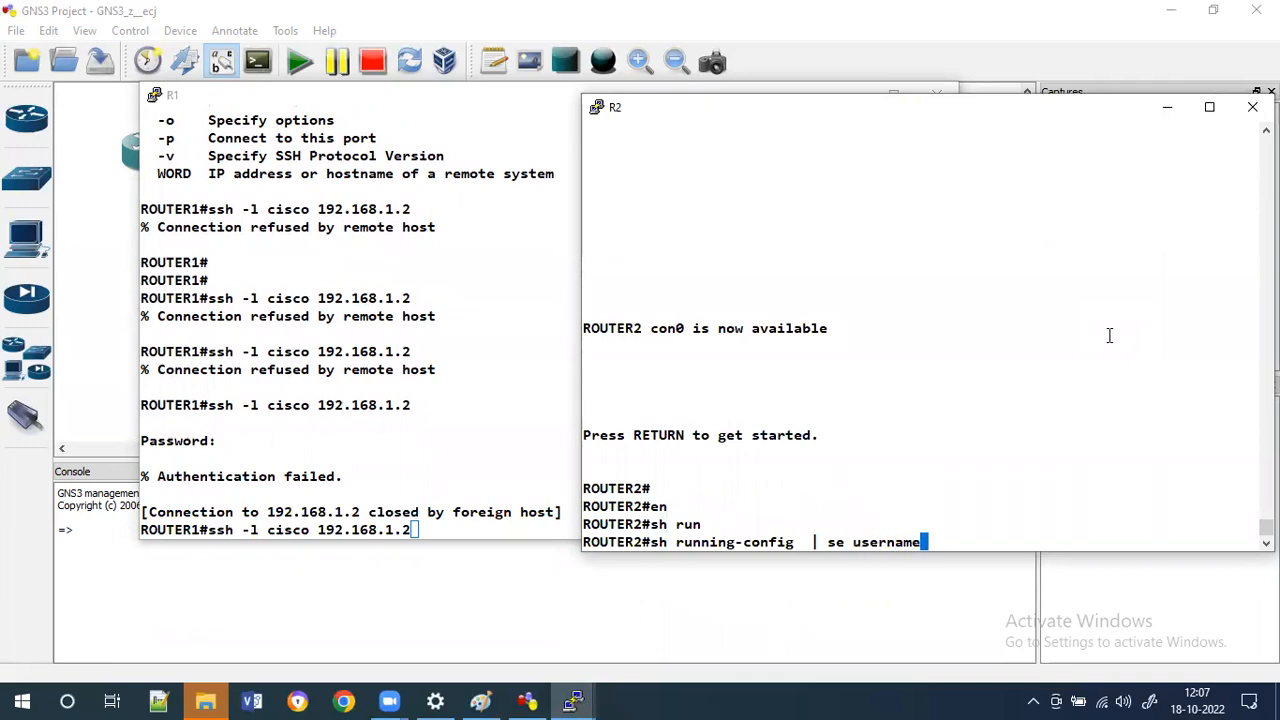
{"action": "key", "text": "Return"}
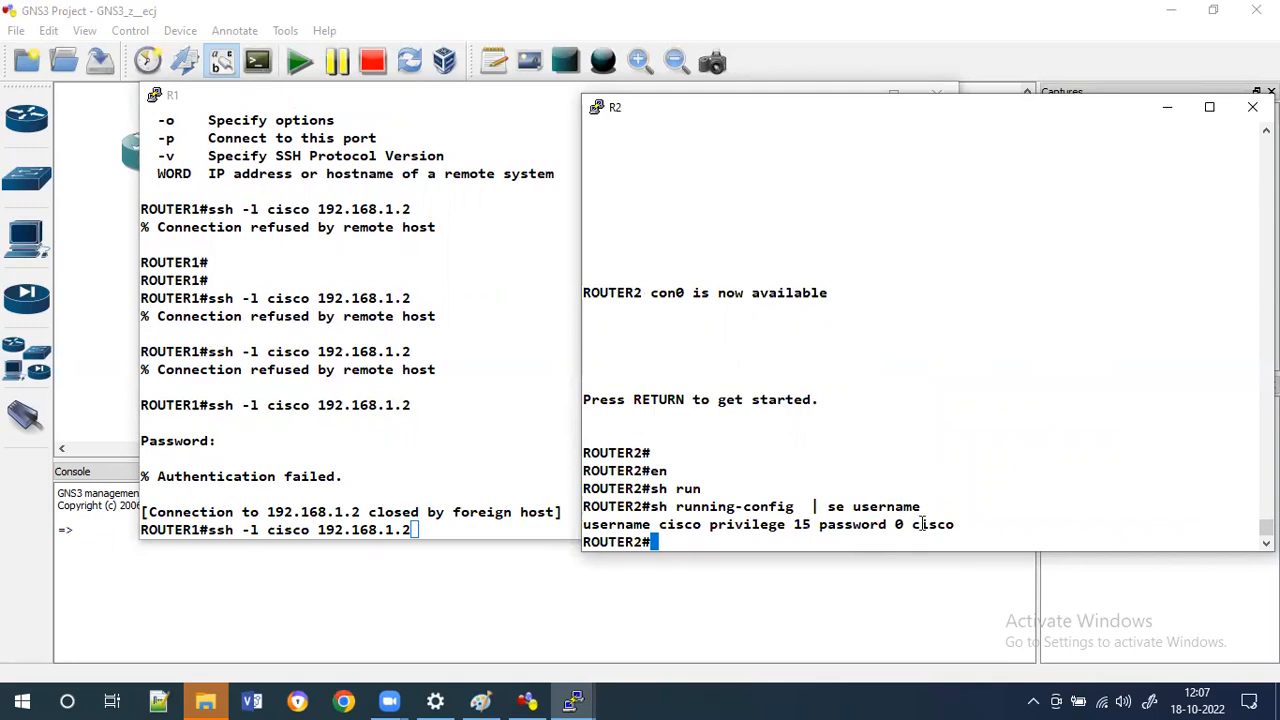
Retry the SSH connection from R1 to 192.168.1.2 twice.
{"action": "left_click", "coordinate": [431, 448]}
{"action": "key", "text": "Up"}
{"action": "key", "text": "Down"}
{"action": "key", "text": "Return"}
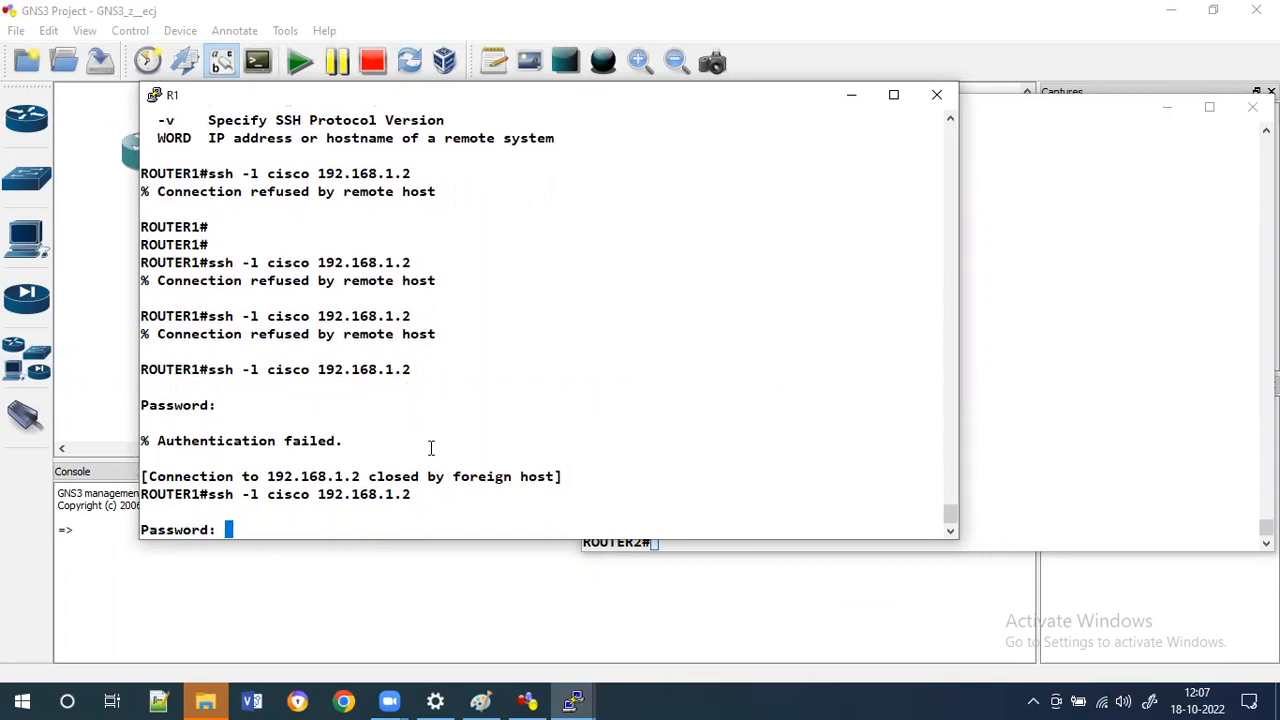
{"action": "key", "text": "Return"}
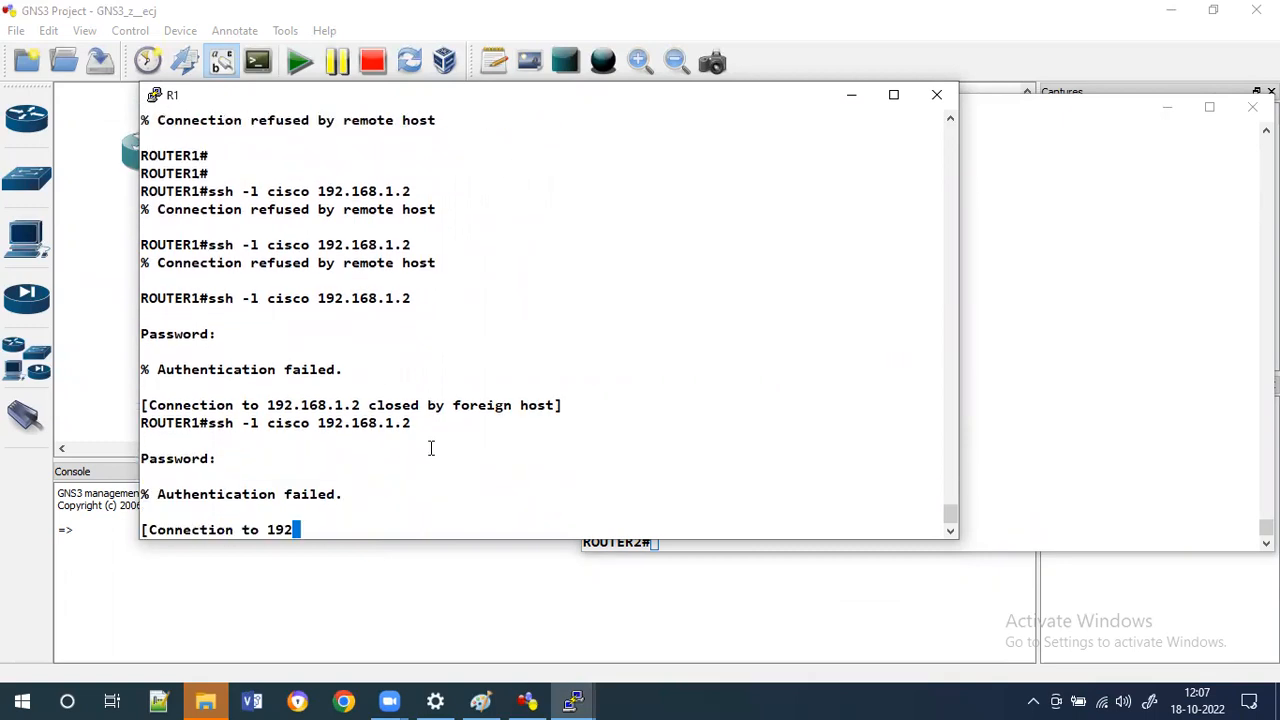
{"action": "key", "text": "Up"}
{"action": "key", "text": "Return"}
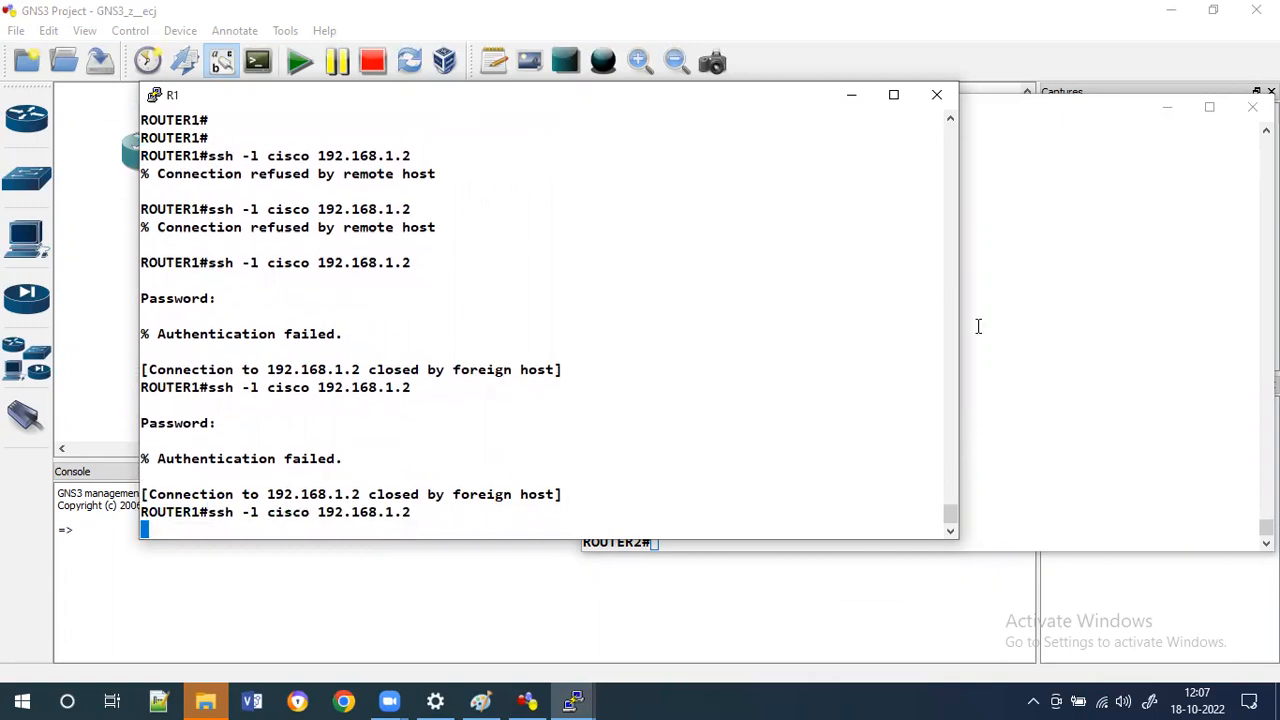
Display R2's line configuration with show running-config | section line.
{"action": "left_click", "coordinate": [1111, 391]}
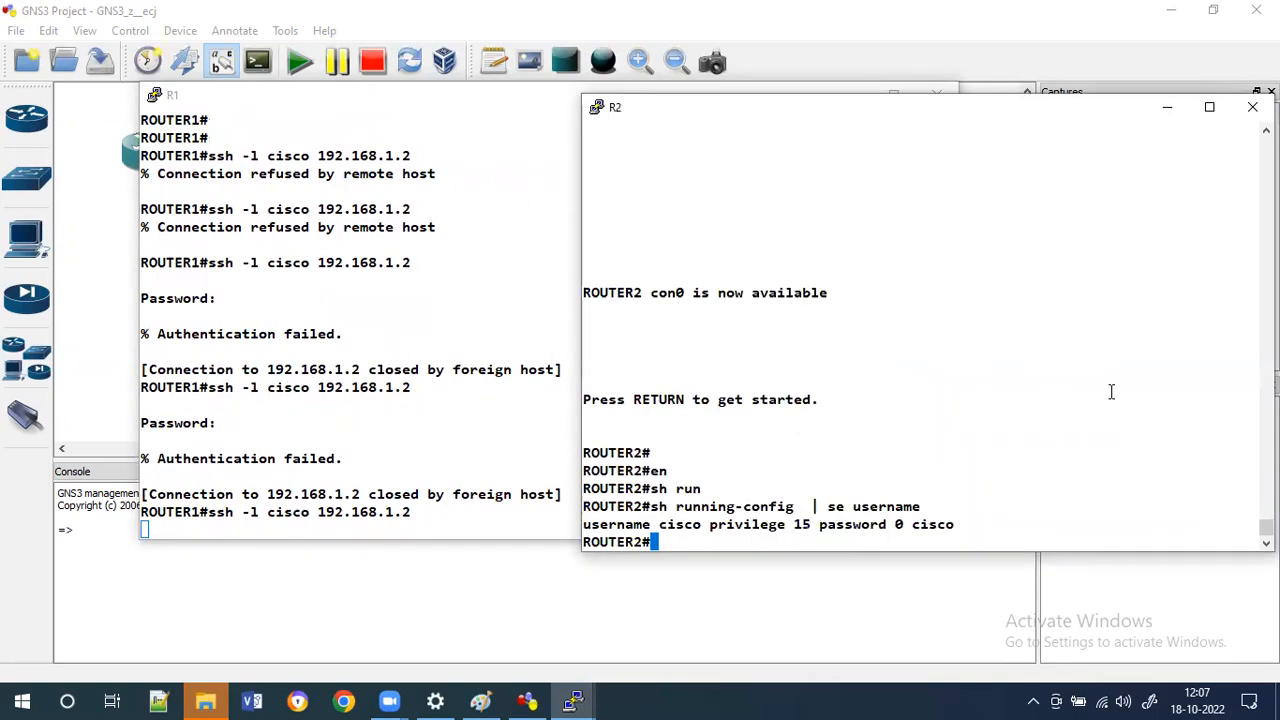
{"action": "type", "text": "sh run"}
{"action": "key", "text": "Tab"}
{"action": "type", "text": "| se line"}
{"action": "key", "text": "Return"}
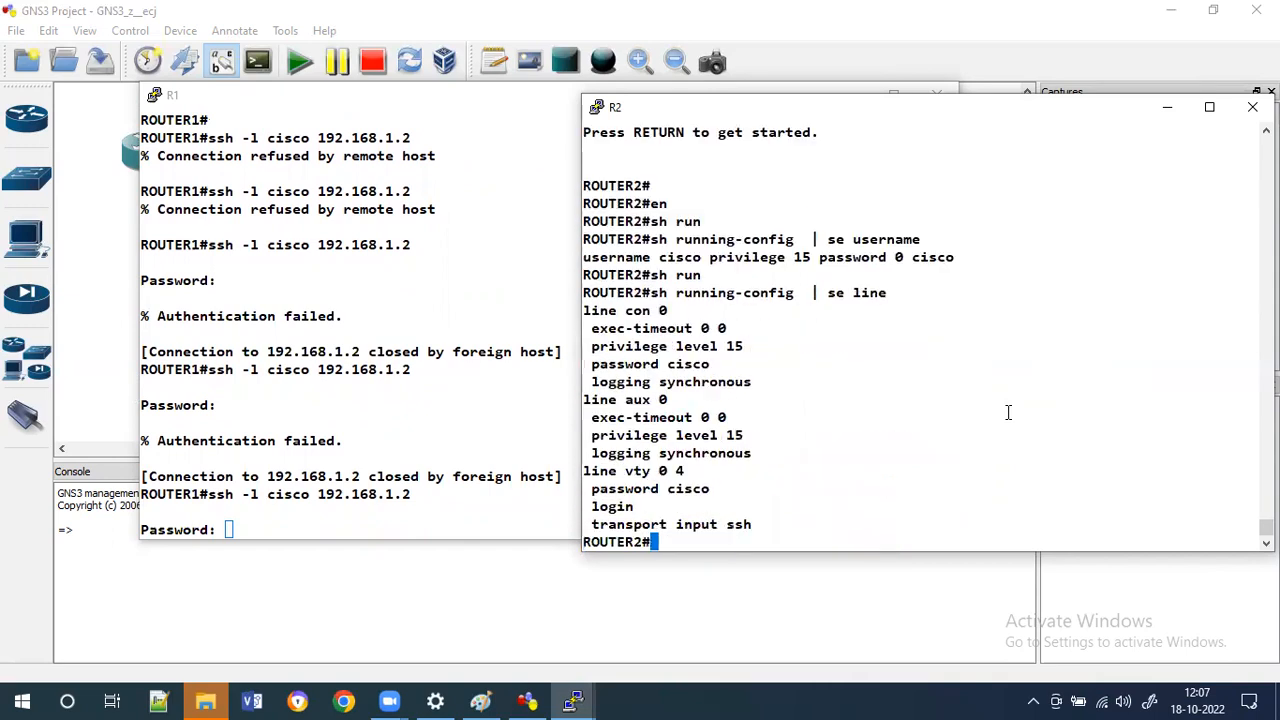
Set R2's vty lines 0 4 to authenticate with login local.
{"action": "type", "text": "conf"}
{"action": "type", "text": " t"}
{"action": "key", "text": "Return"}
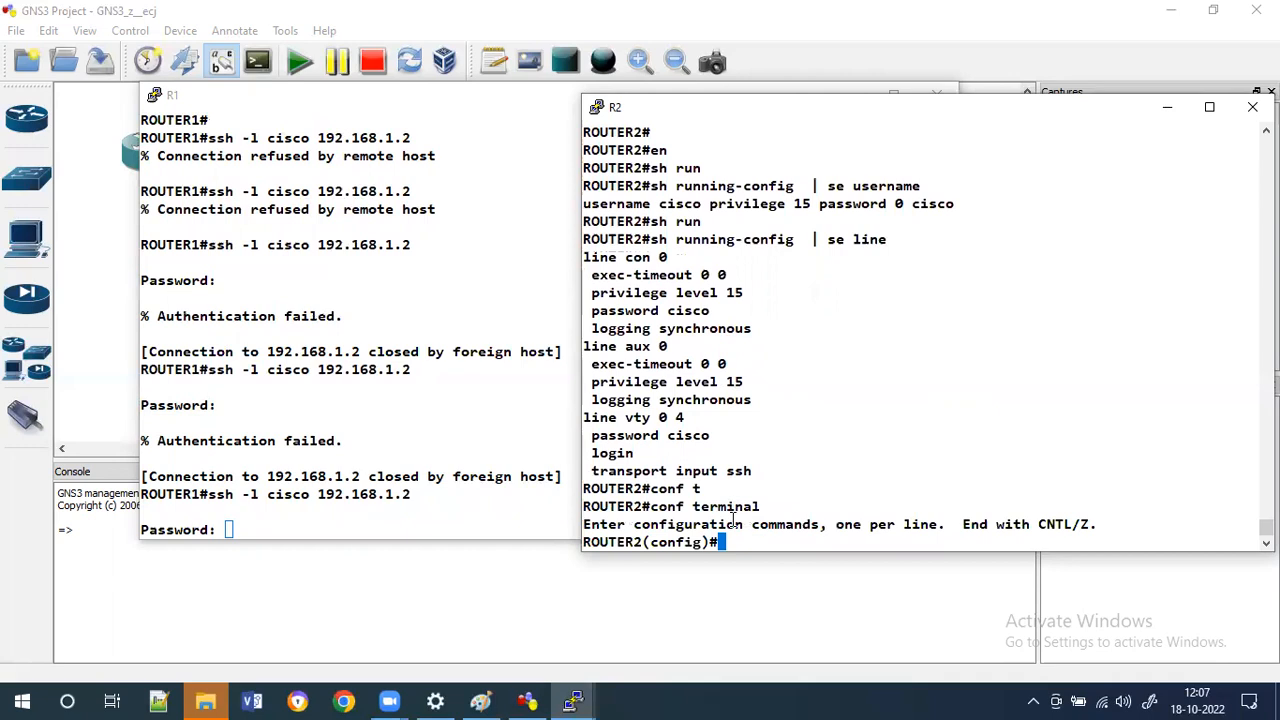
{"action": "double_click", "coordinate": [643, 419]}
{"action": "triple_click", "coordinate": [643, 419]}
{"action": "right_click", "coordinate": [643, 419]}
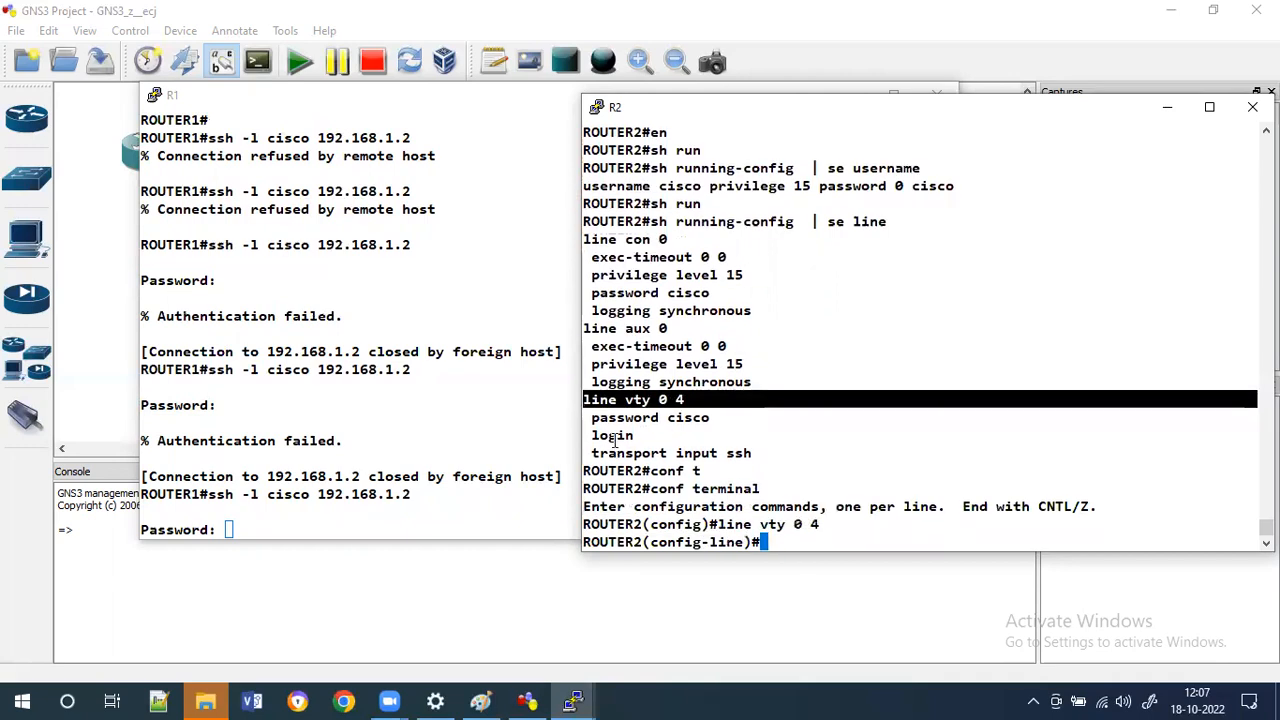
{"action": "double_click", "coordinate": [612, 436]}
{"action": "right_click", "coordinate": [980, 482]}
{"action": "type", "text": "loca"}
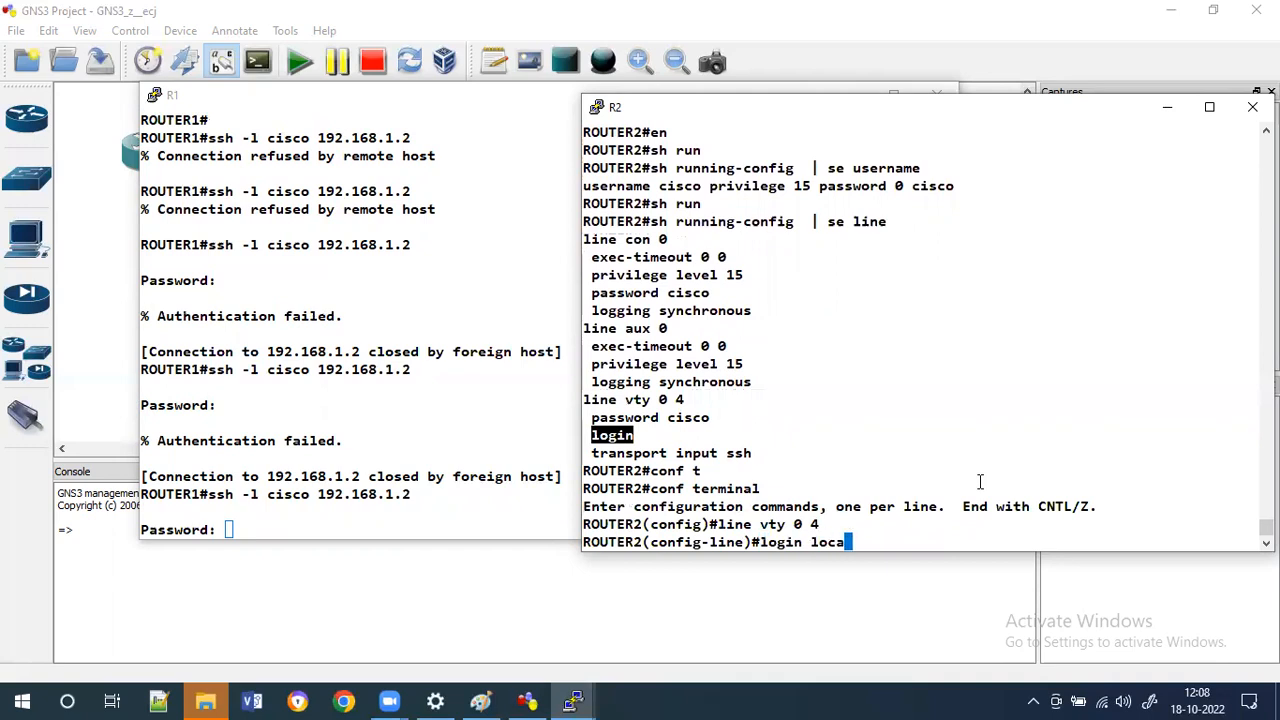
{"action": "key", "text": "Tab"}
{"action": "key", "text": "Return"}
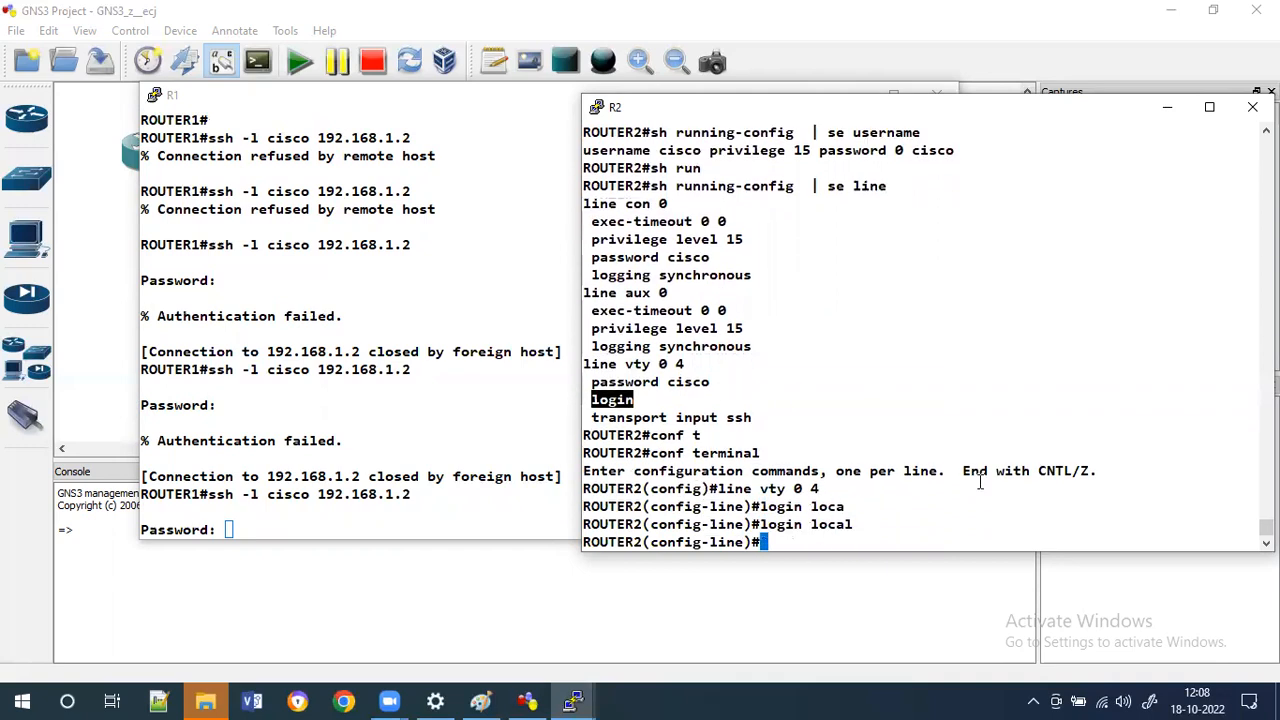
SSH from R1 to 192.168.1.2 again and log in with the user's password.
{"action": "left_click", "coordinate": [399, 439]}
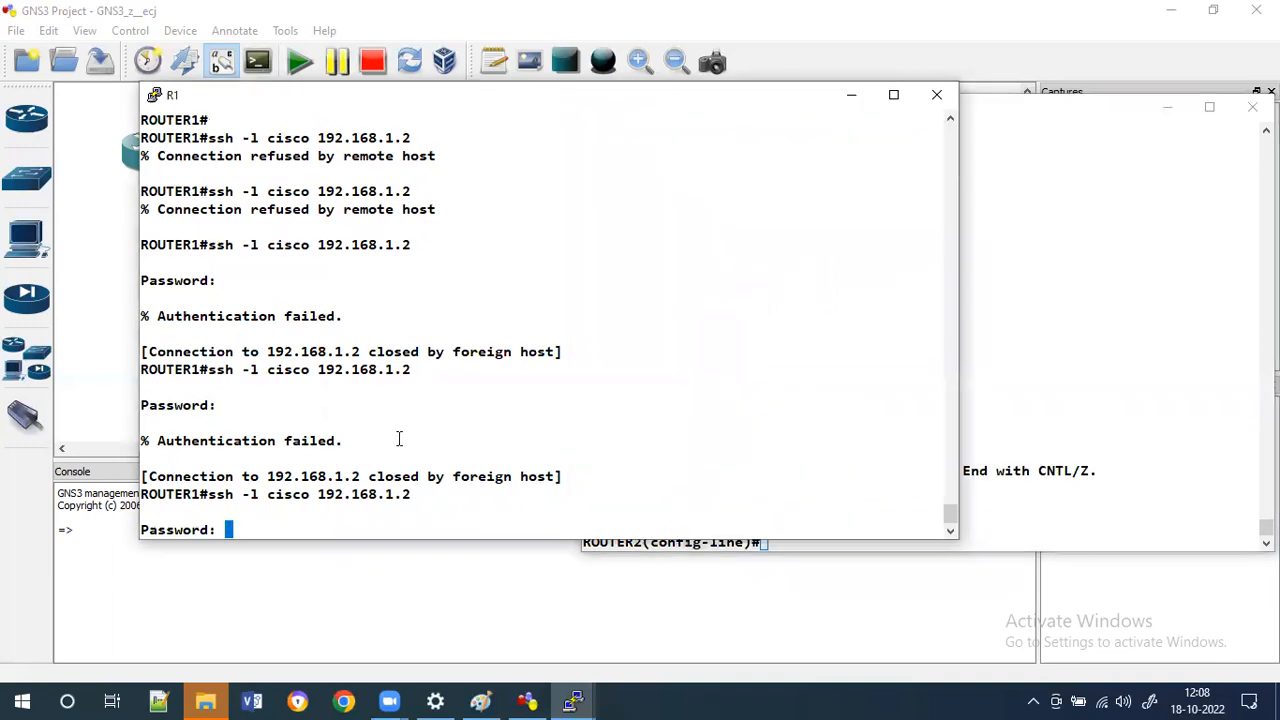
{"action": "key", "text": "Return"}
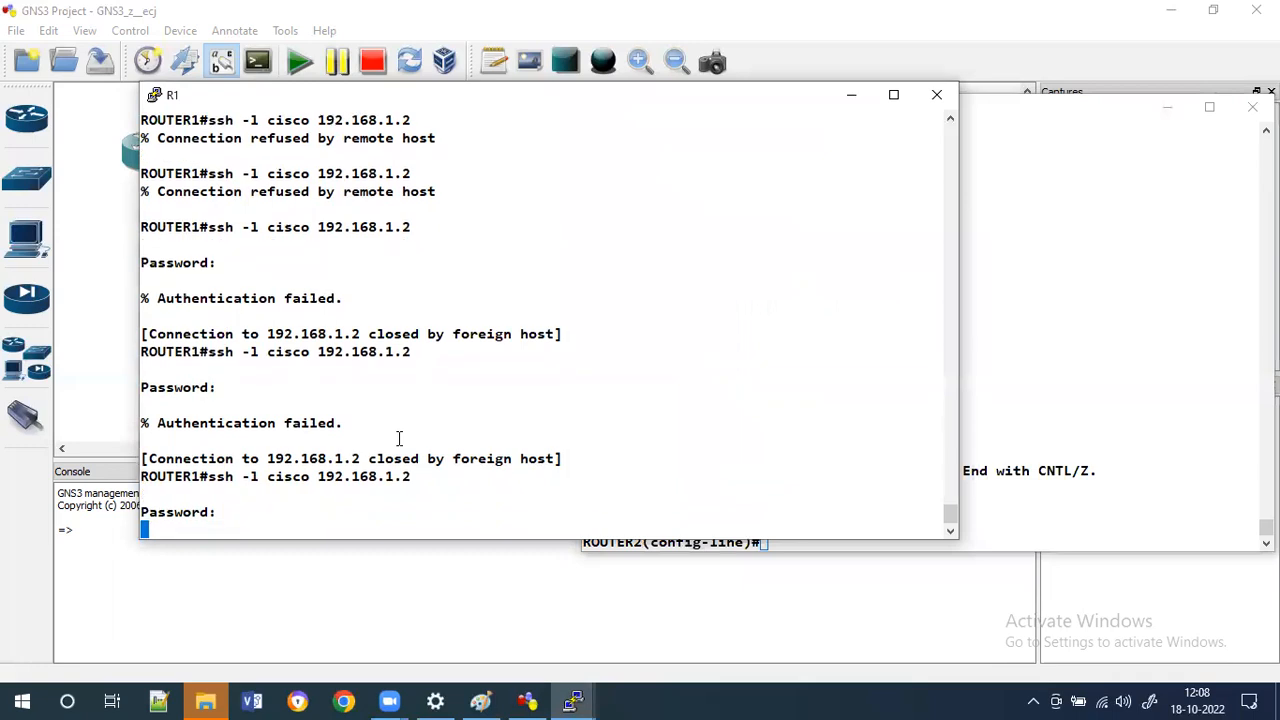
{"action": "key", "text": "Up"}
{"action": "key", "text": "Return"}
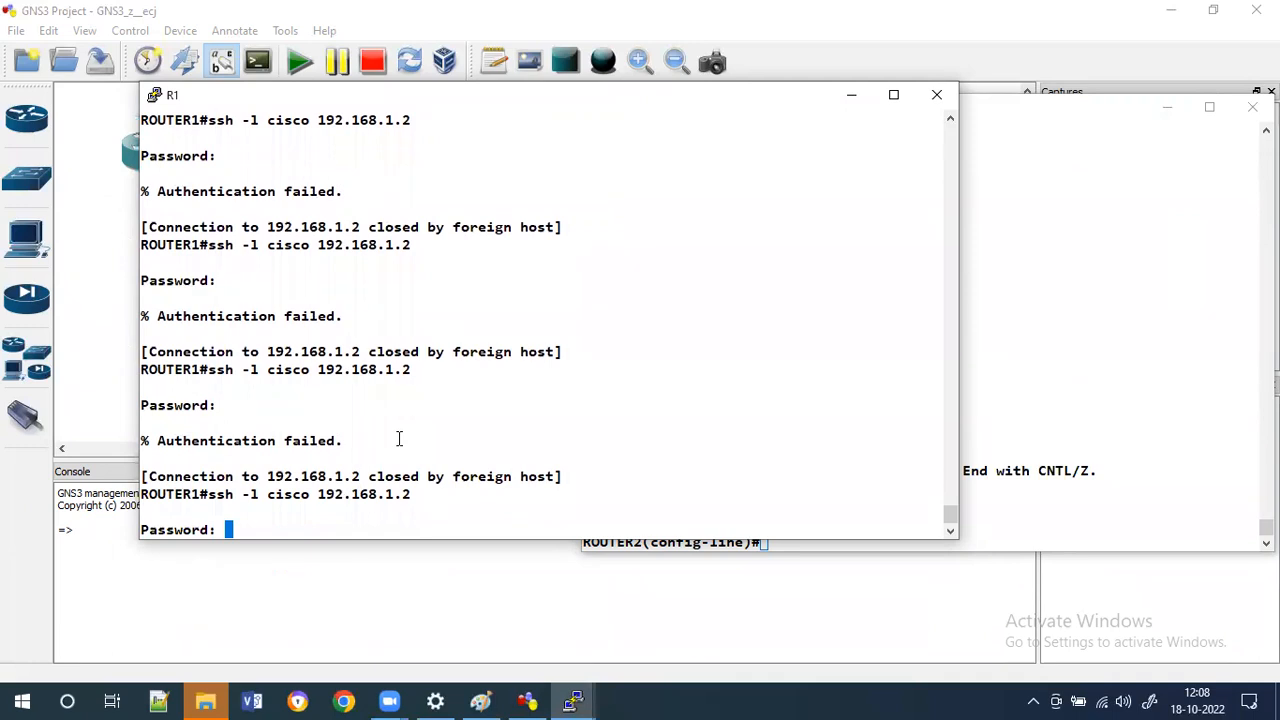
{"action": "key", "text": "Return"}
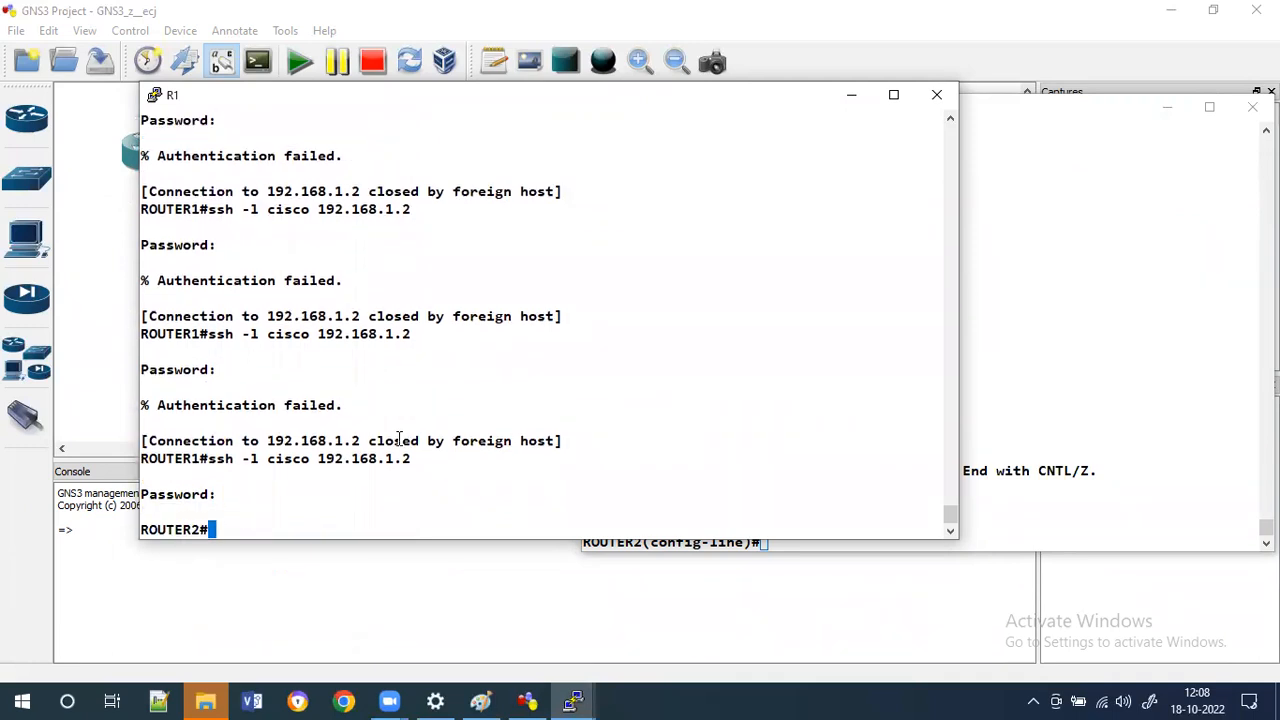